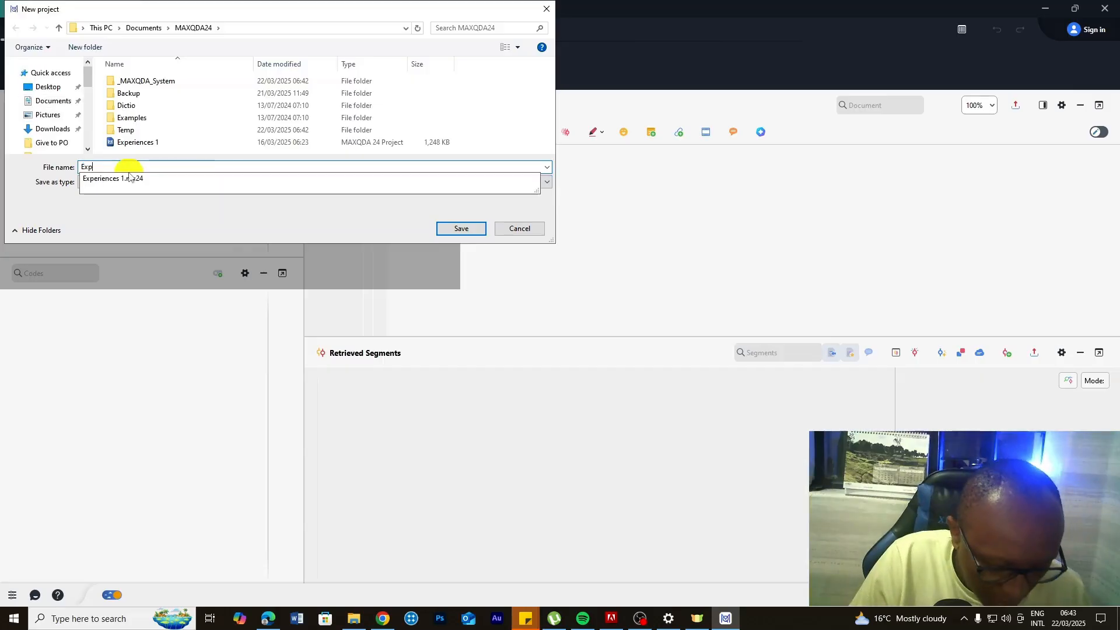
# Save the new project in the MAXQDA24 folder as Experiences with HF 2.
pyautogui.write('rince')
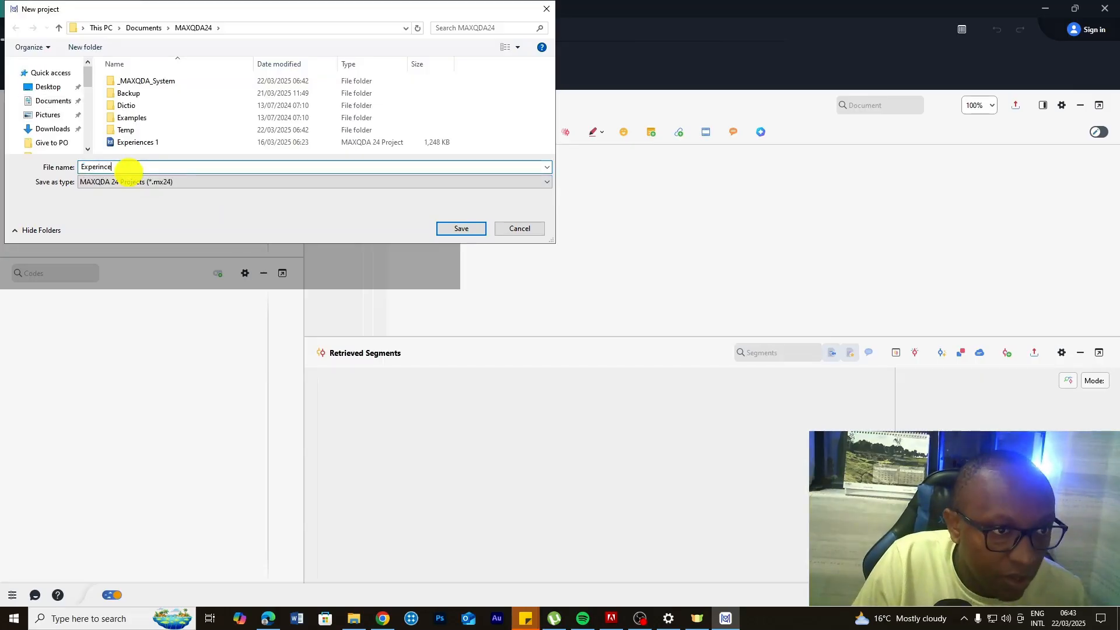
pyautogui.write('s withHF 2')
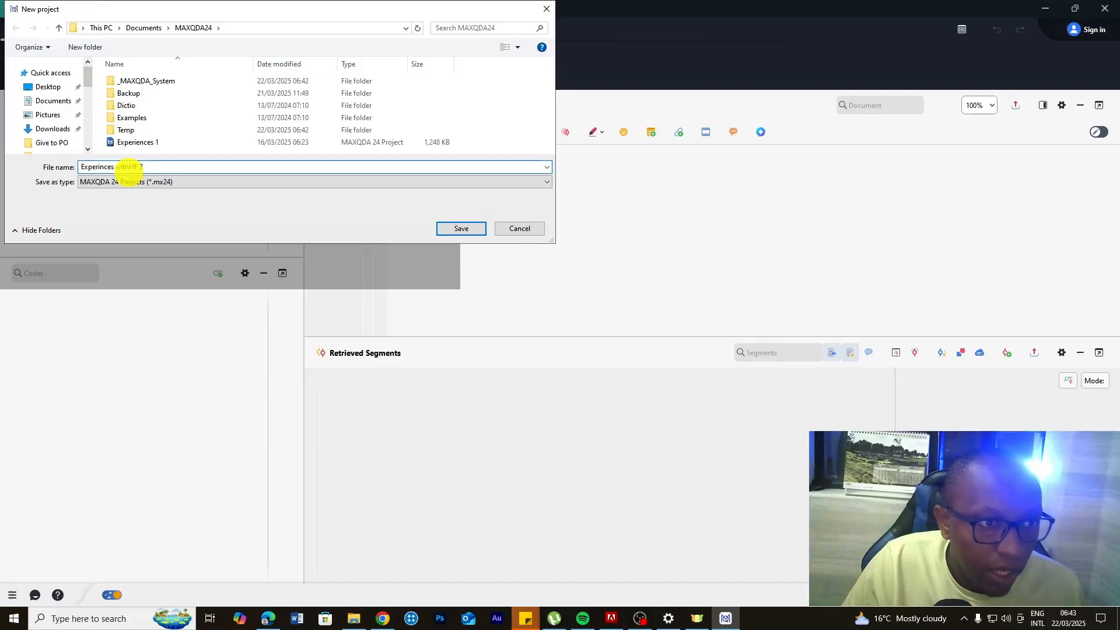
pyautogui.click(476, 229)
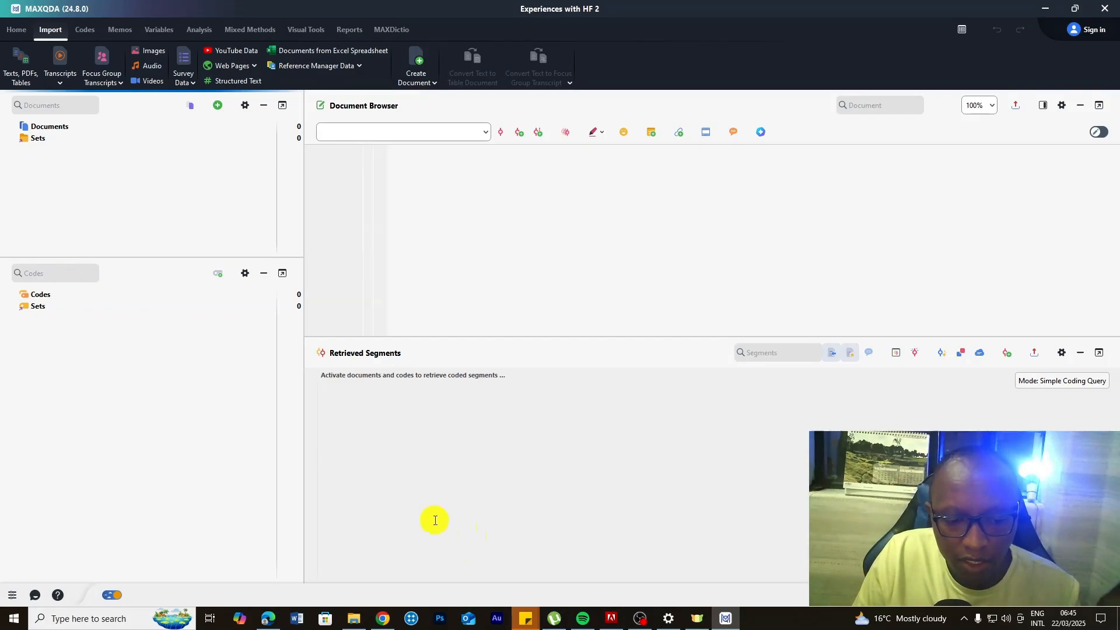
# Switch to File Explorer and go back from the Transcripts folder to view the heart failure research files.
pyautogui.click(355, 618)
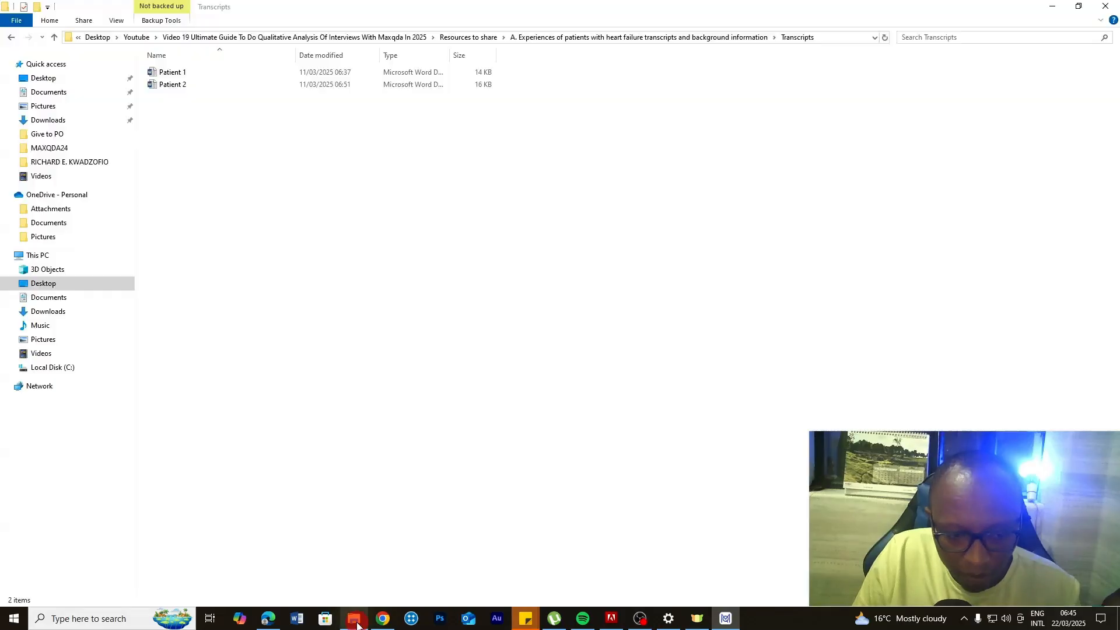
pyautogui.click(11, 37)
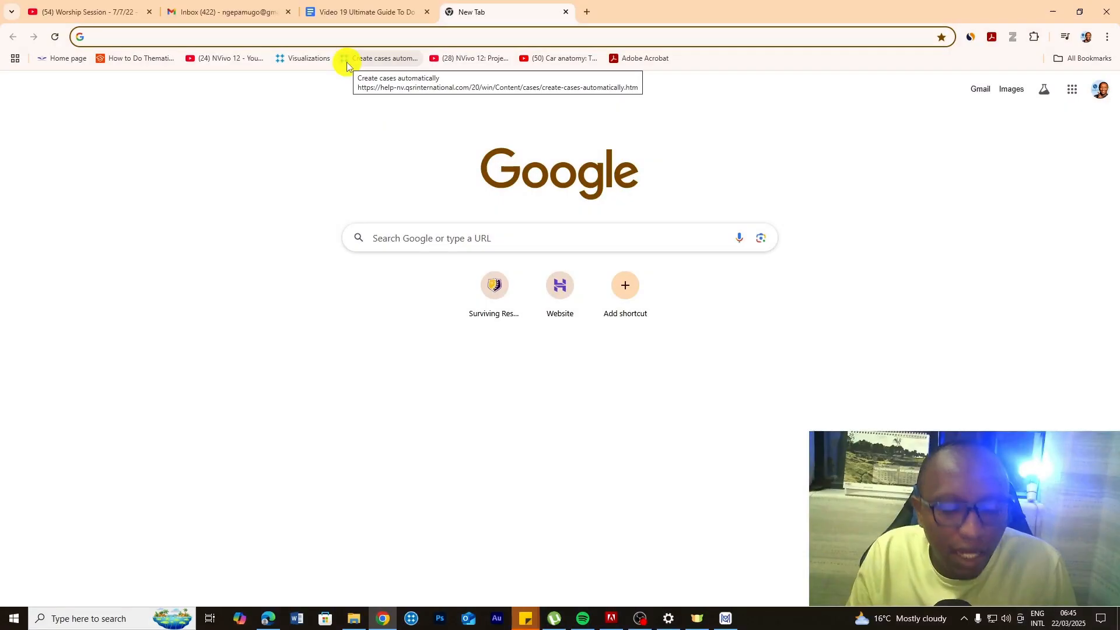
# In the browser, open the saved figshare dataset search for transcripts and look through the first results.
pyautogui.write('fig')
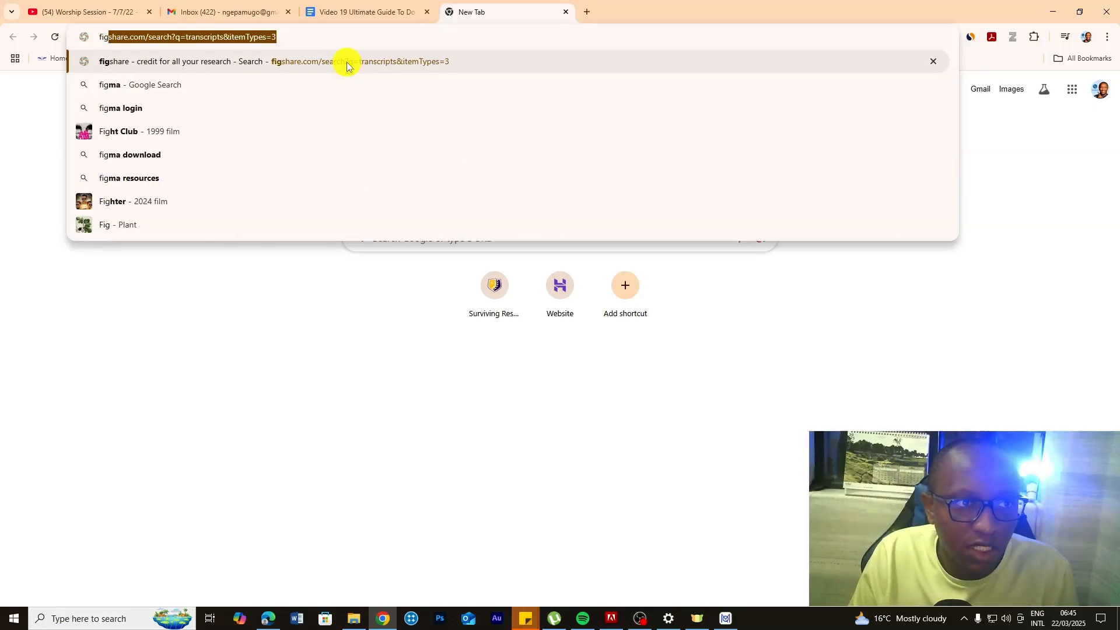
pyautogui.press('Return')
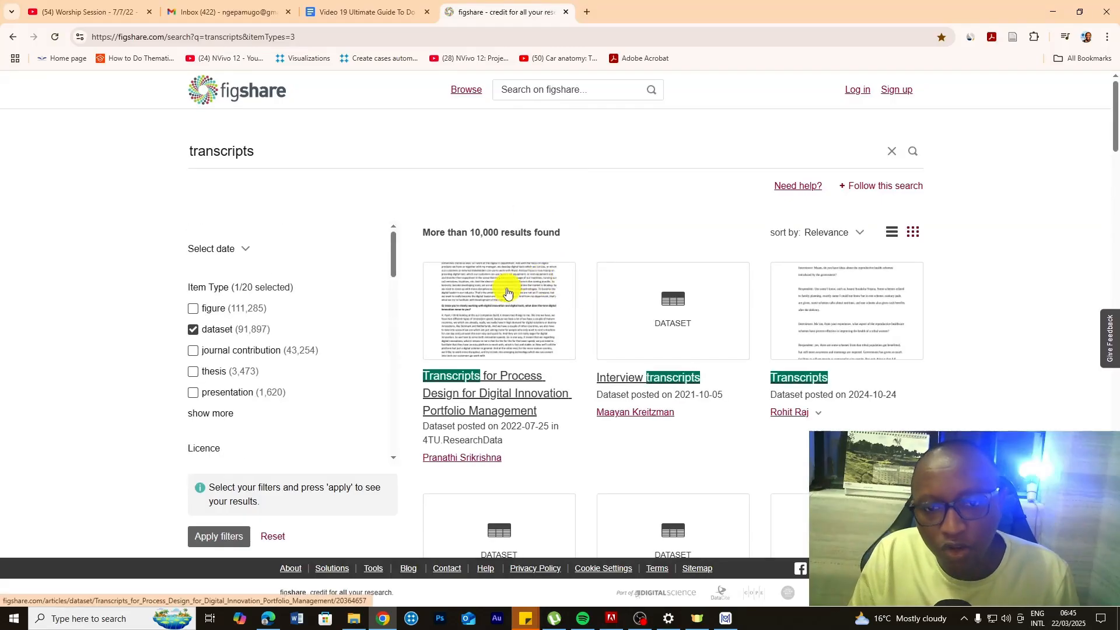
pyautogui.scroll(-3, 531, 296)
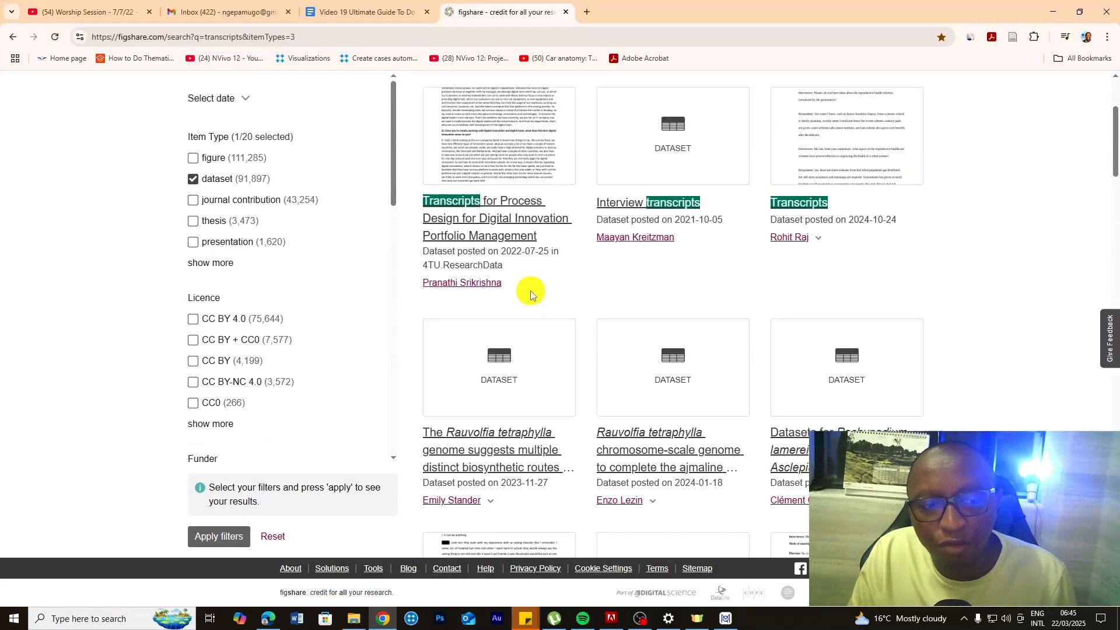
pyautogui.scroll(3, 531, 295)
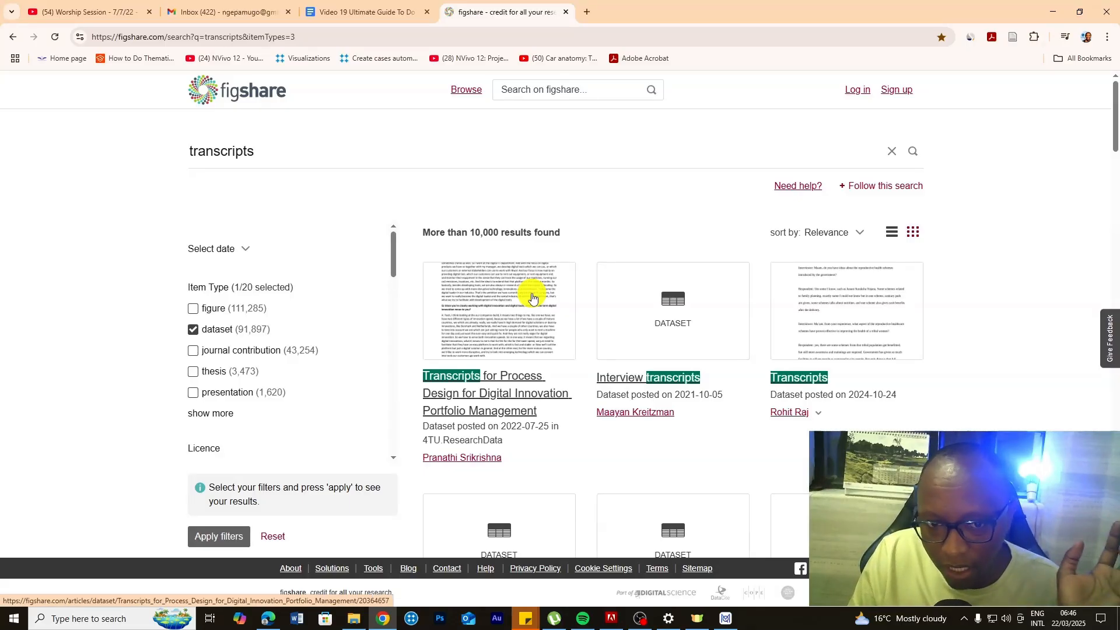
pyautogui.scroll(-2, 532, 298)
pyautogui.scroll(-3, 532, 298)
pyautogui.scroll(3, 532, 298)
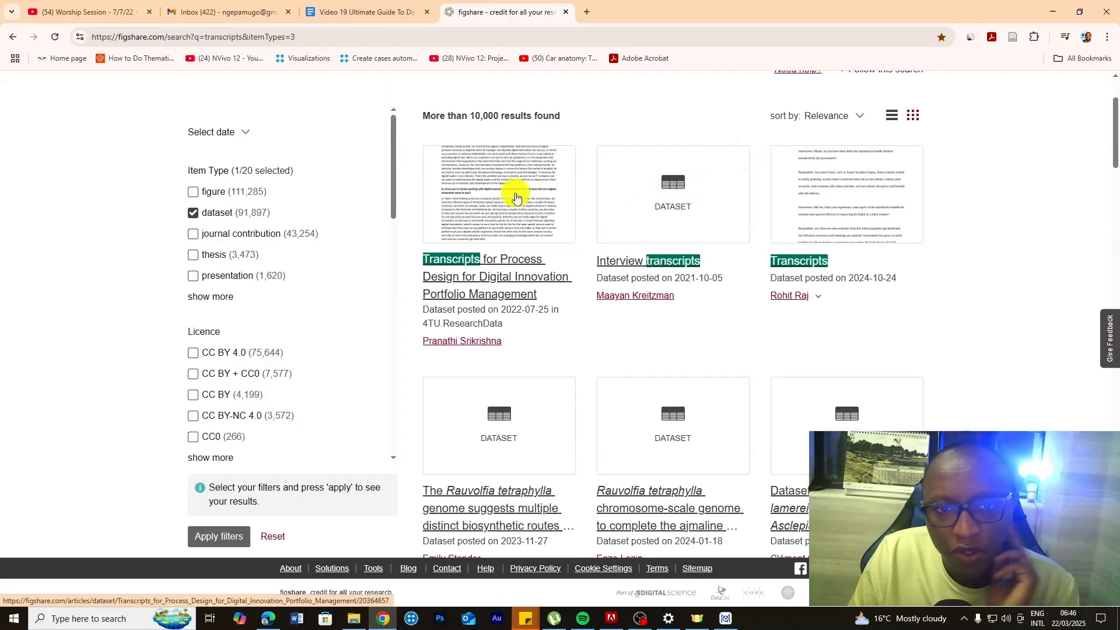
# View the dataset page Transcripts for Process Design for Digital Innovation Portfolio Management, and return to the search results.
pyautogui.click(492, 260)
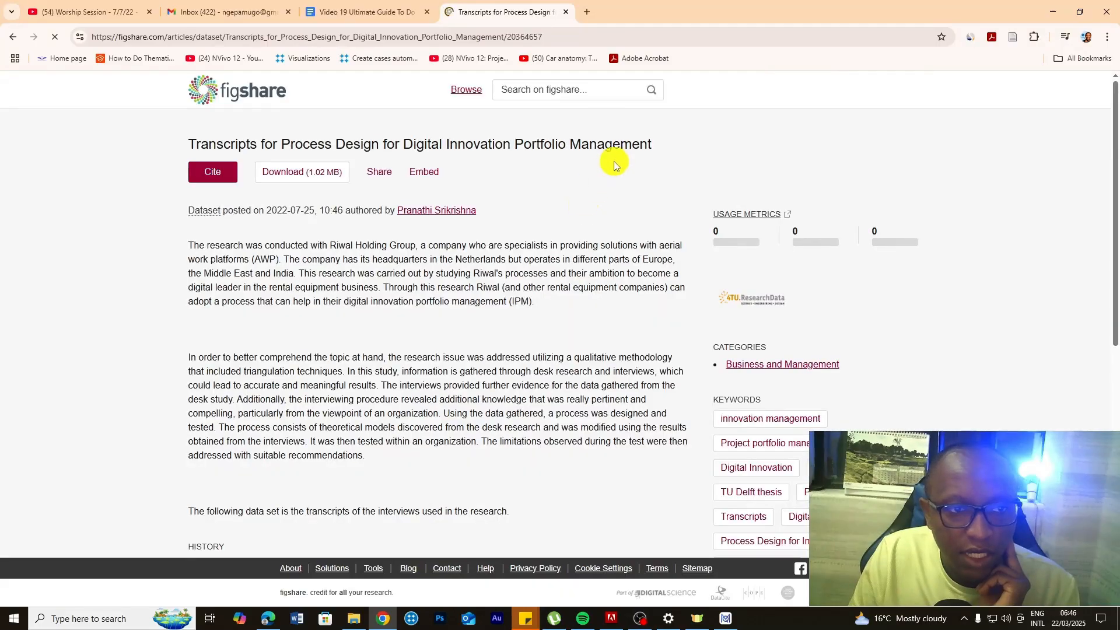
pyautogui.doubleClick(356, 155)
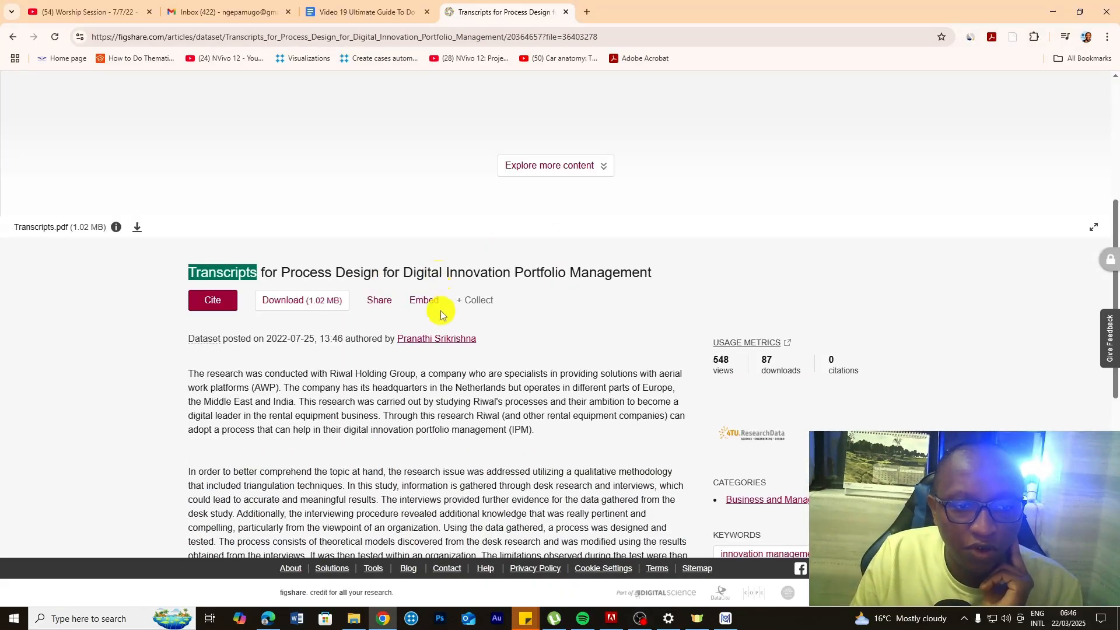
pyautogui.scroll(-8, 437, 312)
pyautogui.scroll(11, 437, 315)
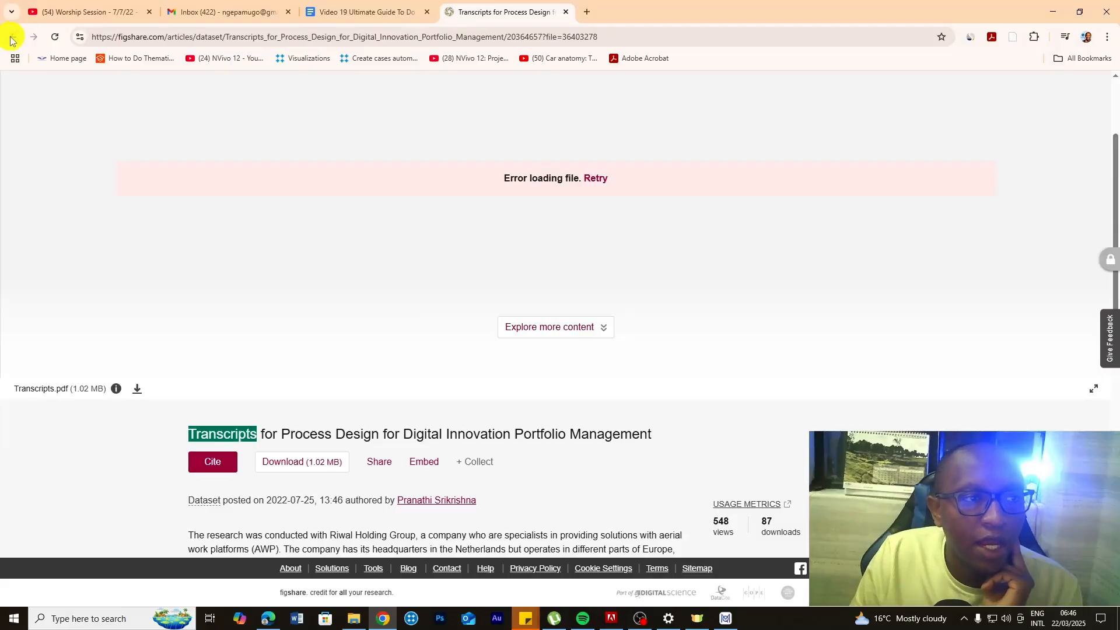
pyautogui.click(12, 38)
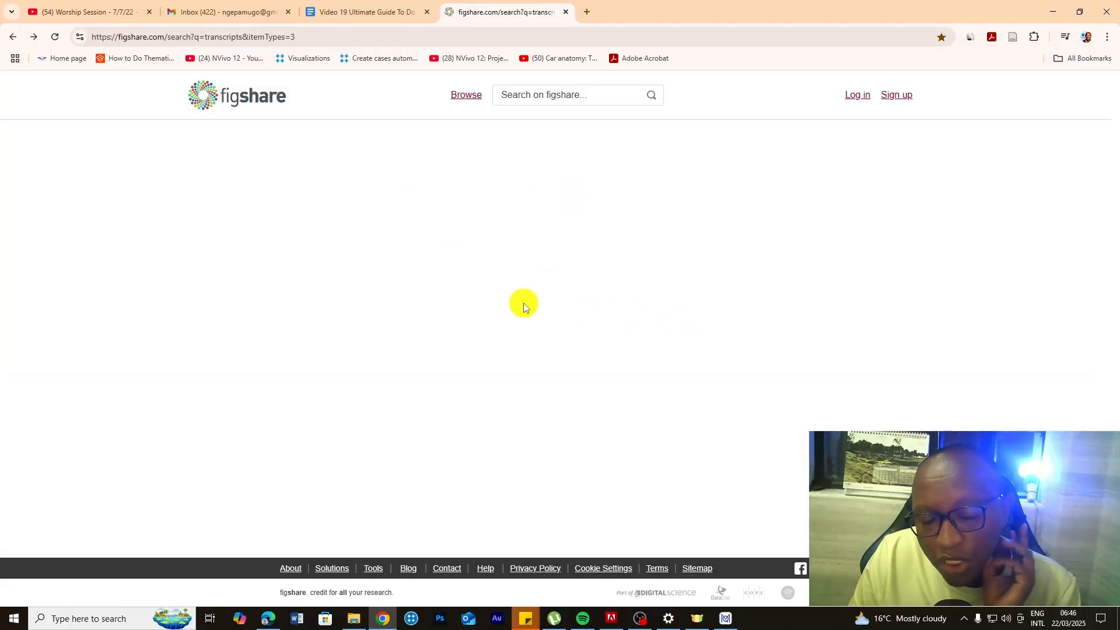
# Browse further down the figshare results for interview and focus group transcript datasets.
pyautogui.scroll(-15, 572, 295)
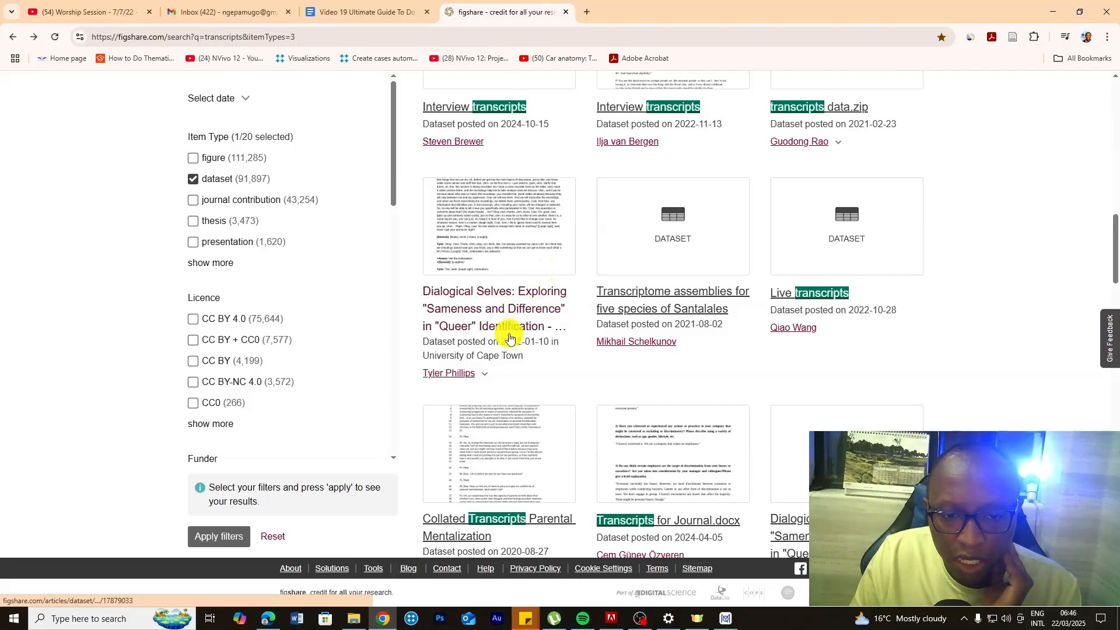
pyautogui.scroll(-4, 501, 313)
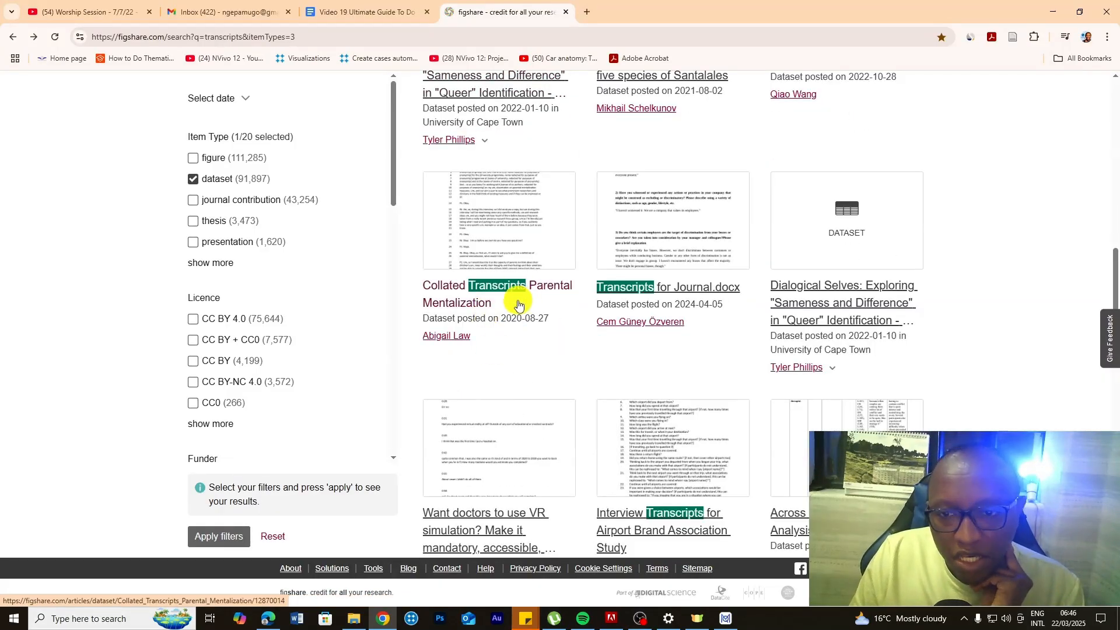
pyautogui.scroll(-3, 570, 365)
pyautogui.scroll(-12, 650, 375)
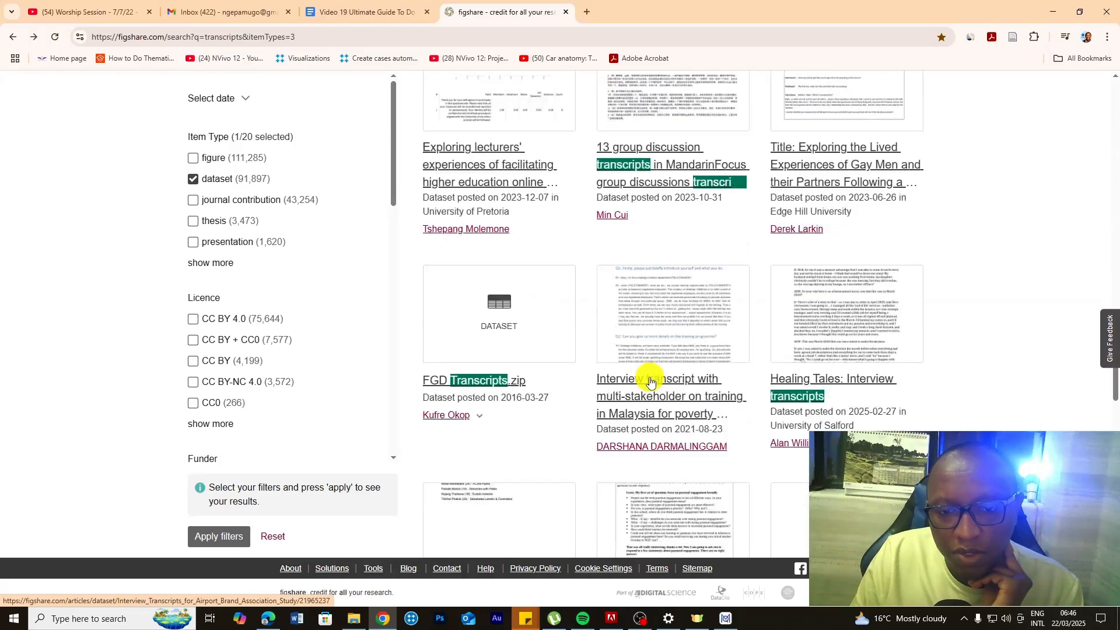
pyautogui.scroll(-5, 650, 382)
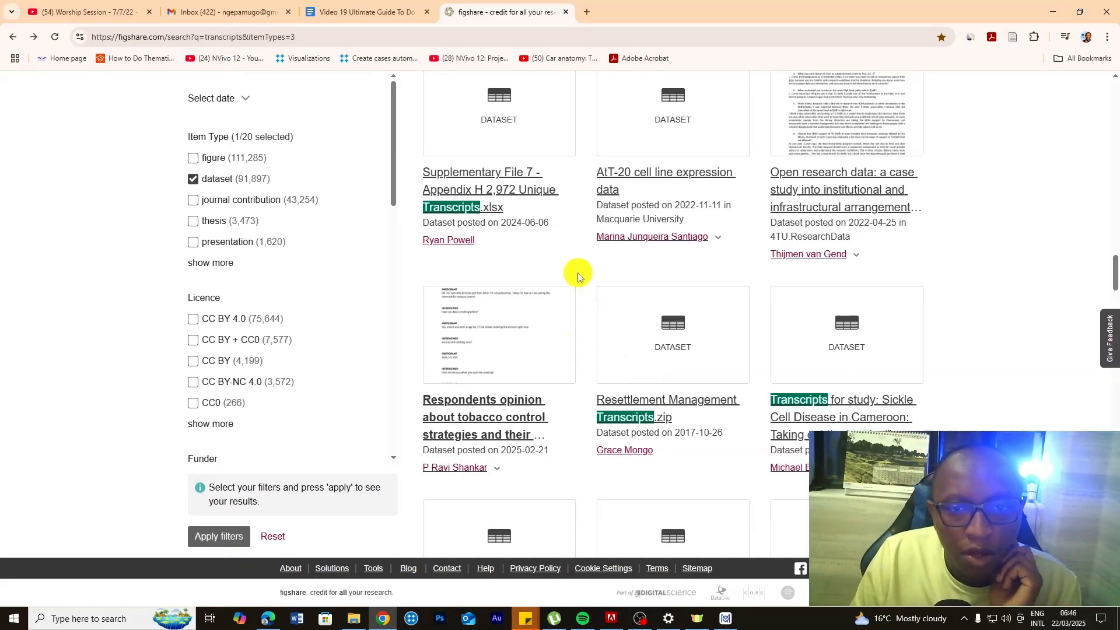
# Switch to File Explorer, open the Transcripts folder, and dismiss the Word dialogs to close the Research background document.
pyautogui.click(353, 619)
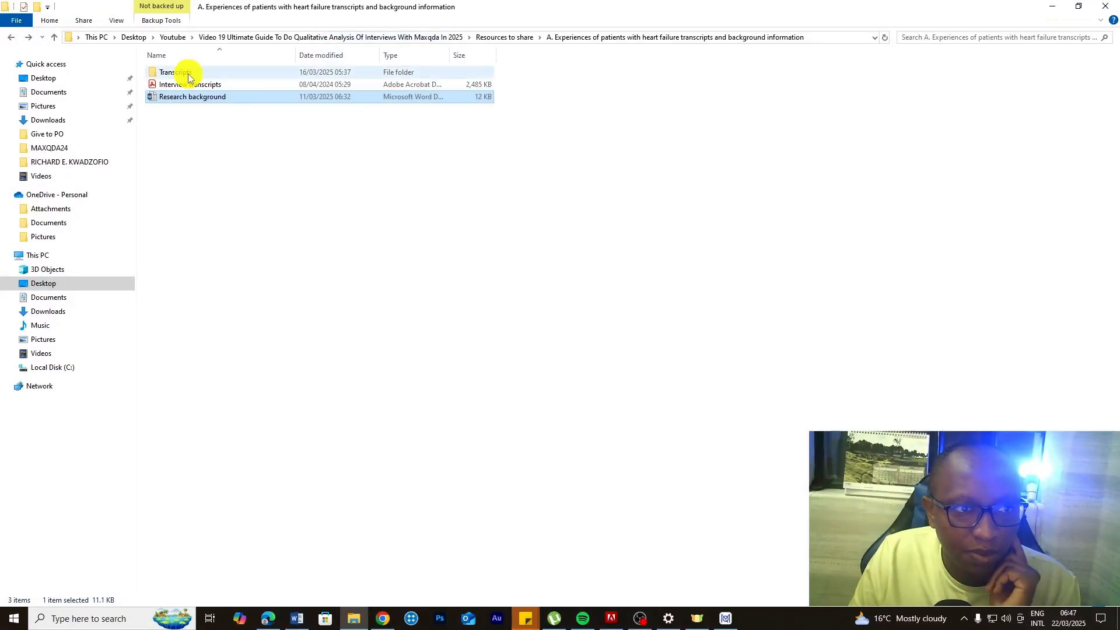
pyautogui.doubleClick(167, 72)
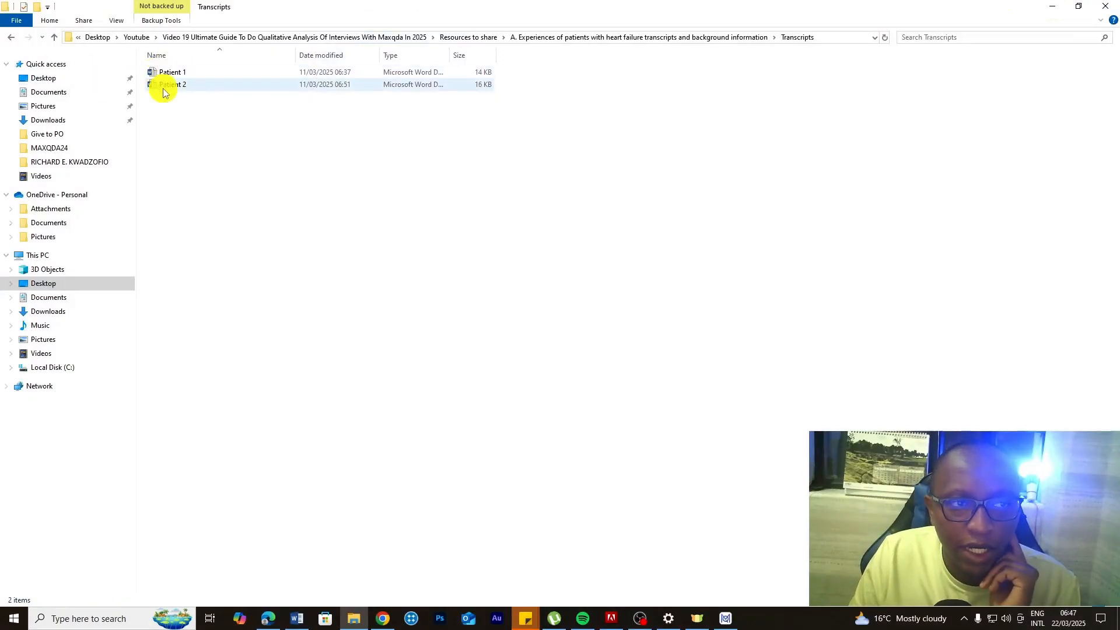
pyautogui.click(167, 75)
pyautogui.doubleClick(166, 75)
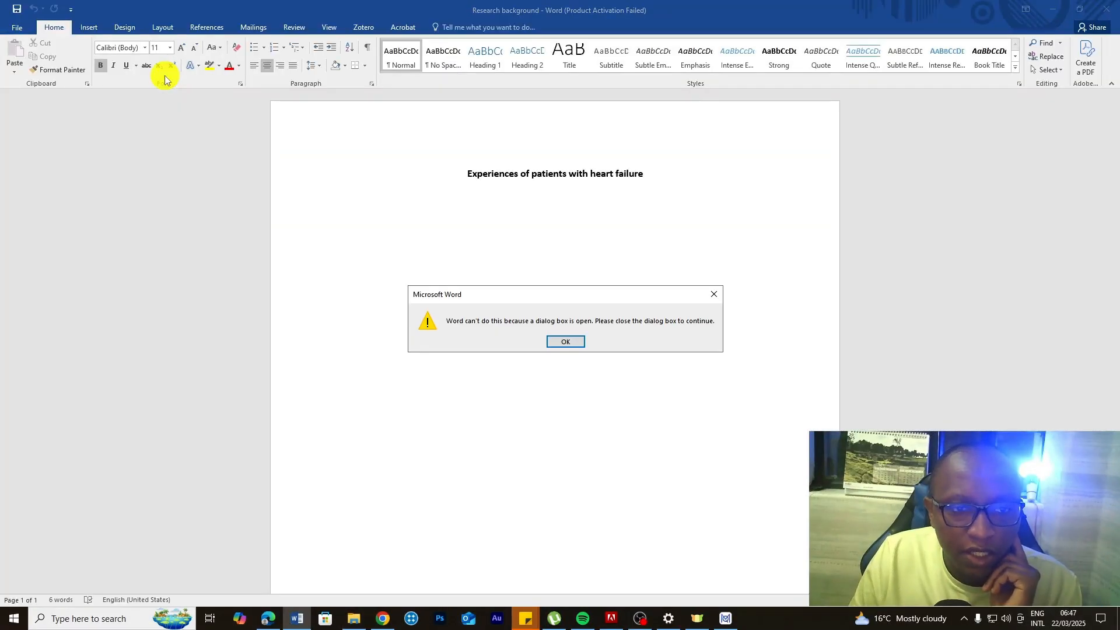
pyautogui.click(719, 298)
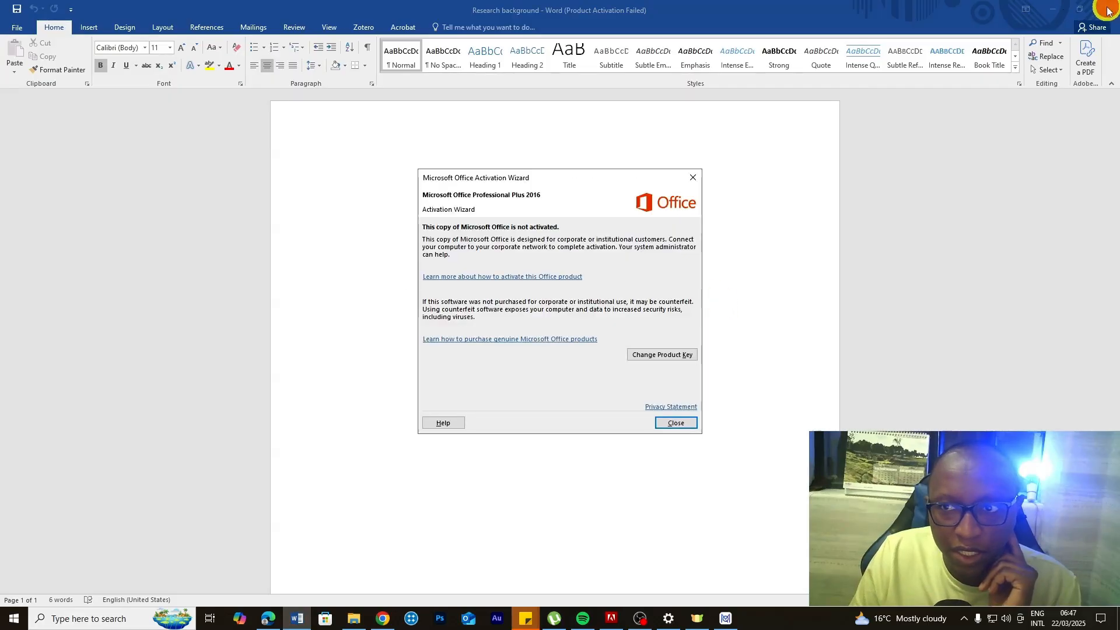
pyautogui.click(692, 173)
pyautogui.click(1111, 9)
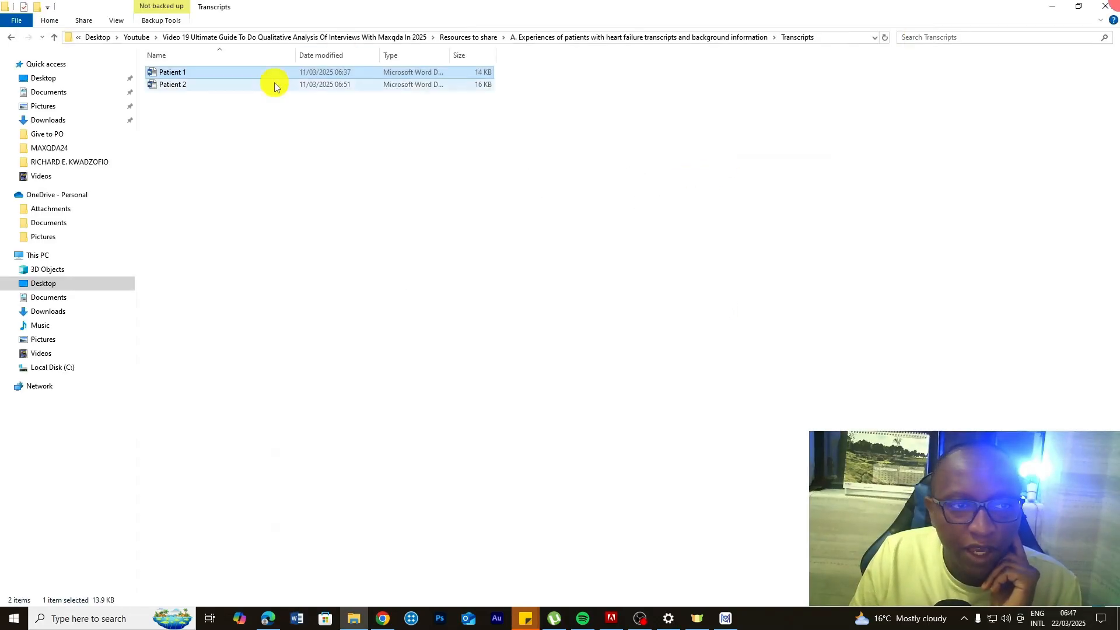
# Open the Patient 1 transcript in Word, dismiss the activation wizard, read through the interview and close the document.
pyautogui.doubleClick(230, 71)
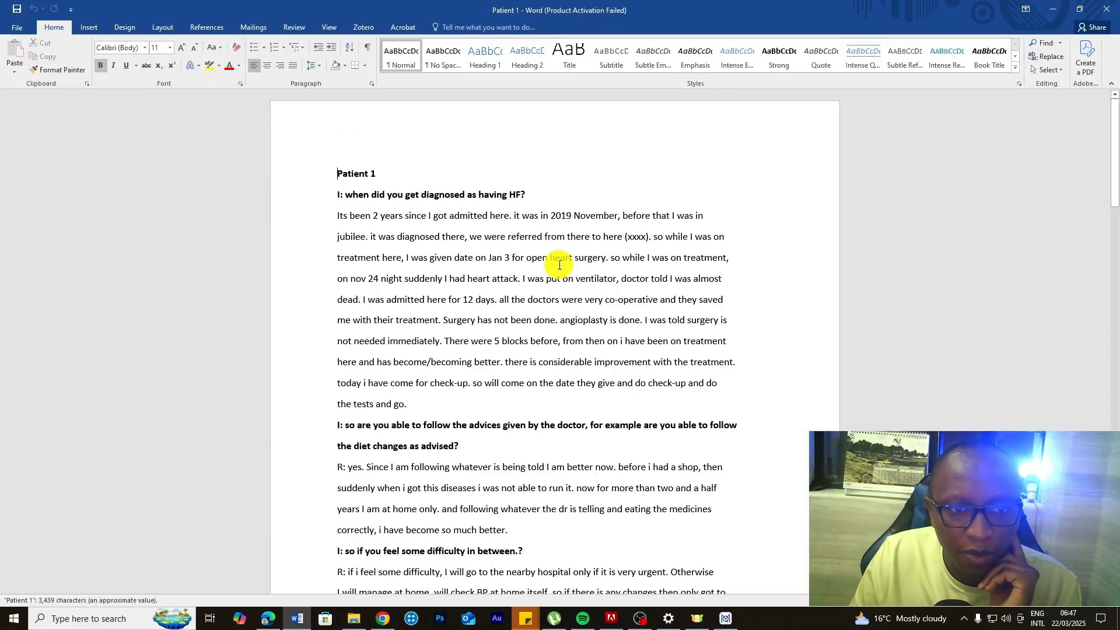
pyautogui.scroll(-3, 561, 258)
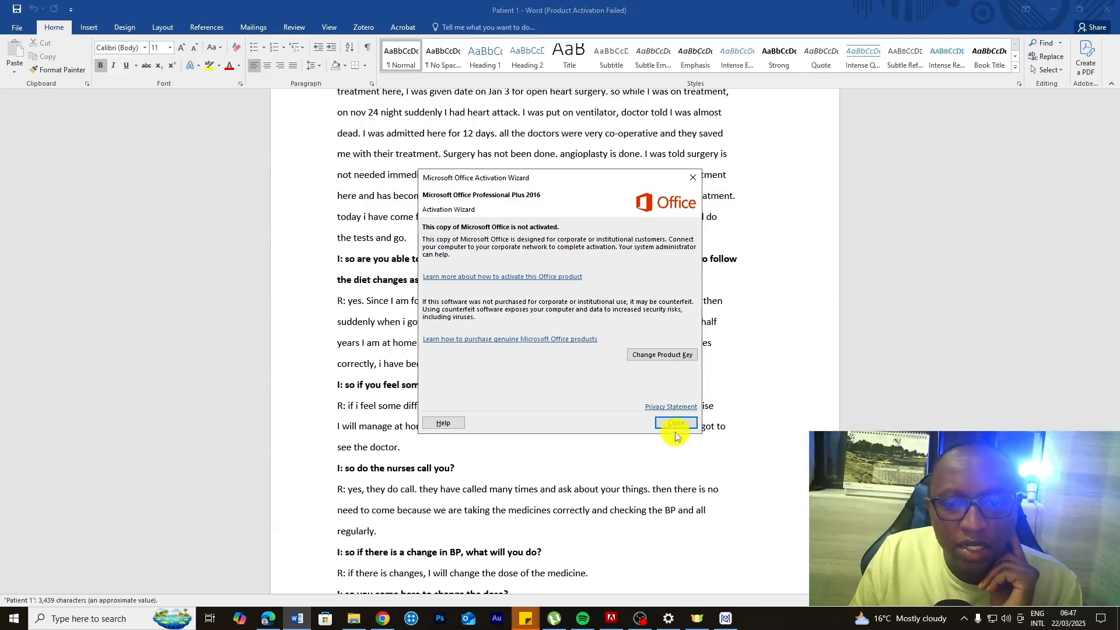
pyautogui.click(669, 427)
pyautogui.scroll(-15, 583, 355)
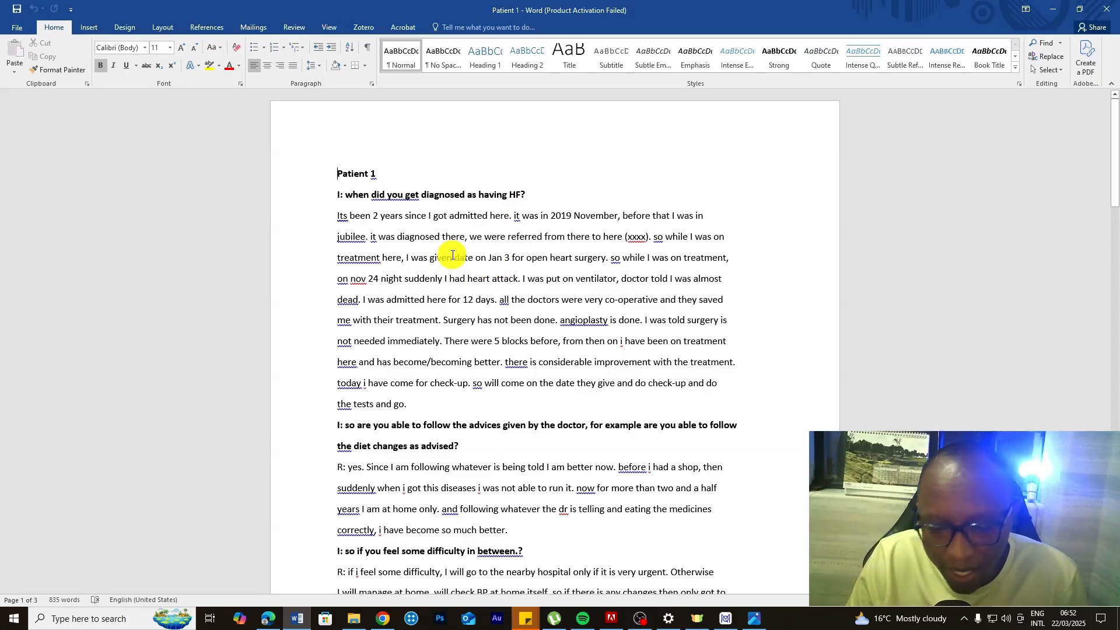
pyautogui.click(1107, 9)
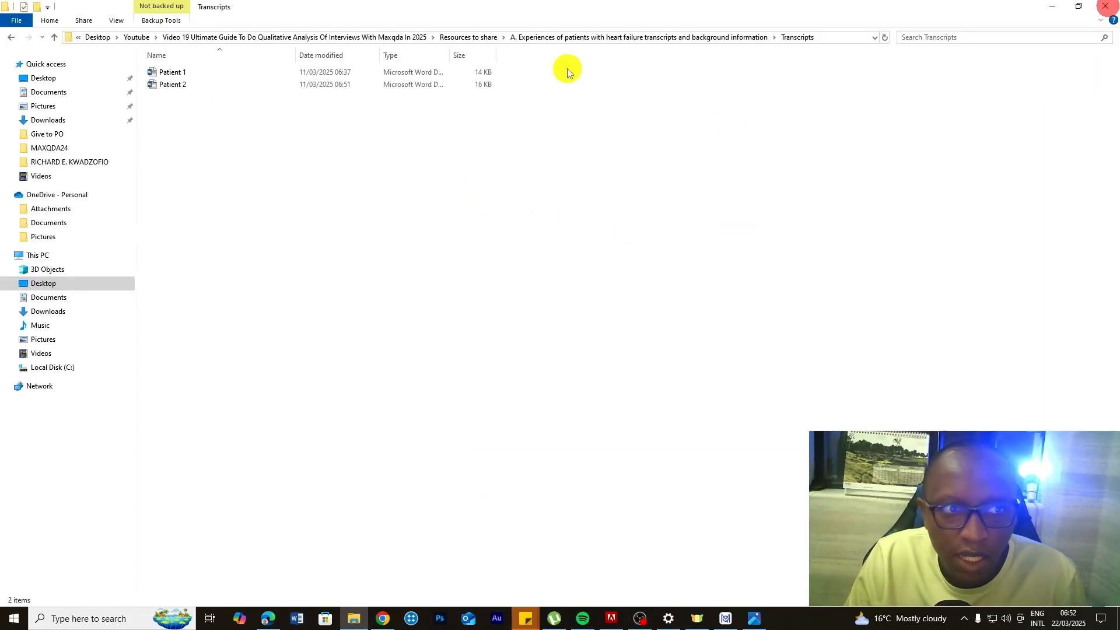
# Import the Patient 1 file from the Transcripts folder into the MAXQDA document list and look through its text.
pyautogui.click(173, 74)
pyautogui.keyDown('ctrl'); pyautogui.click(175, 87); pyautogui.keyUp('ctrl')
pyautogui.keyDown('ctrl'); pyautogui.click(175, 87); pyautogui.keyUp('ctrl')
pyautogui.moveTo(174, 72); pyautogui.dragTo(61, 130)
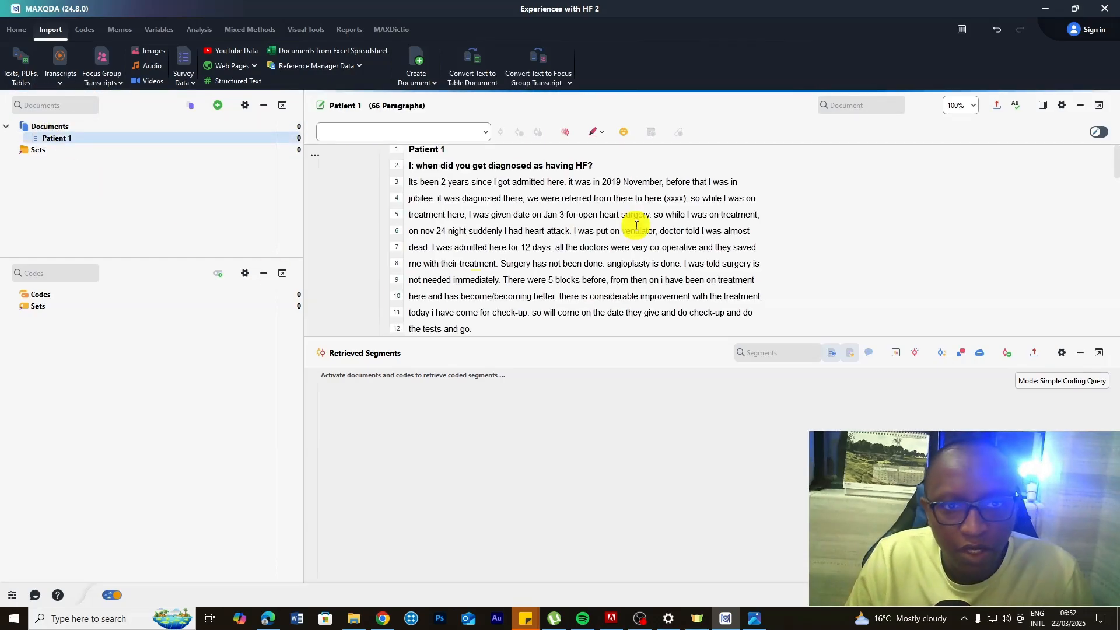
pyautogui.scroll(-9, 621, 223)
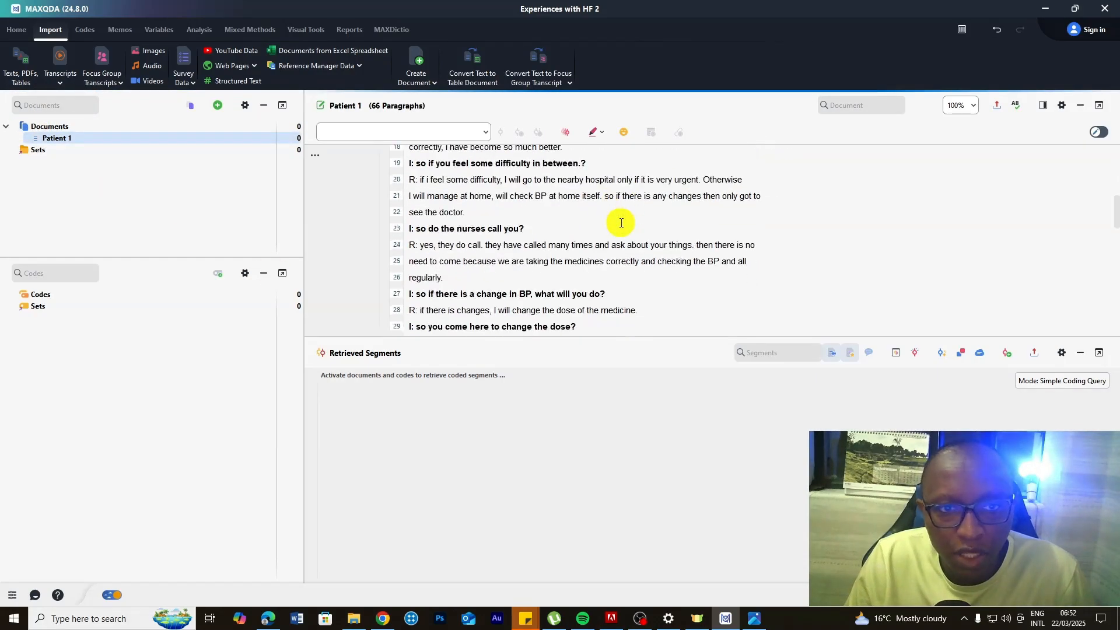
pyautogui.scroll(-2, 621, 223)
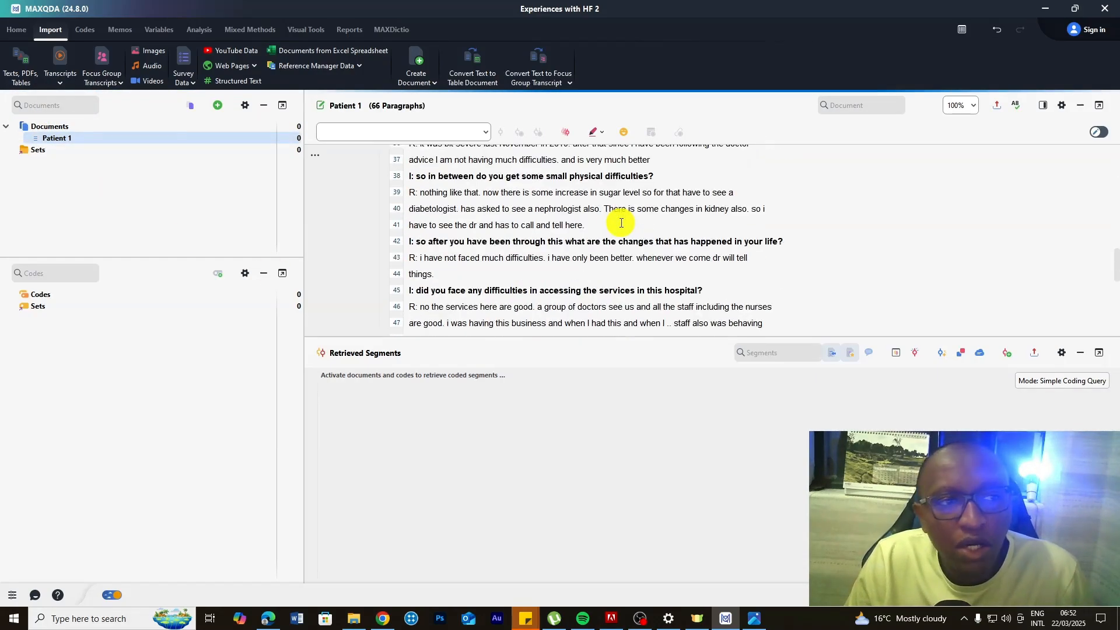
# Import the Patient 2 file into the project as a transcript without timestamps.
pyautogui.click(62, 82)
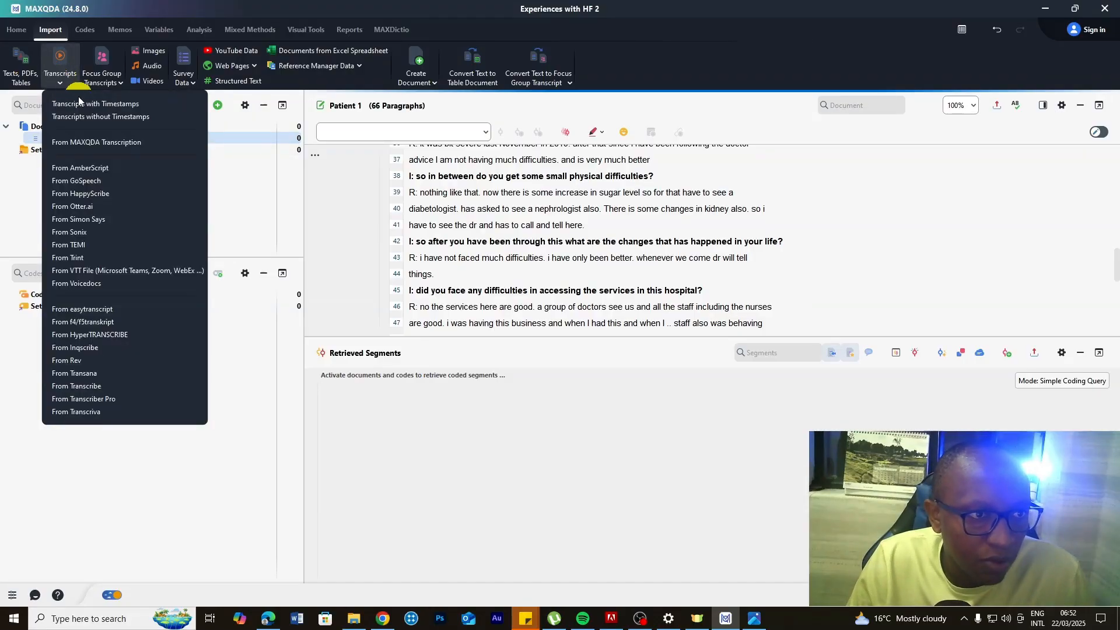
pyautogui.click(81, 100)
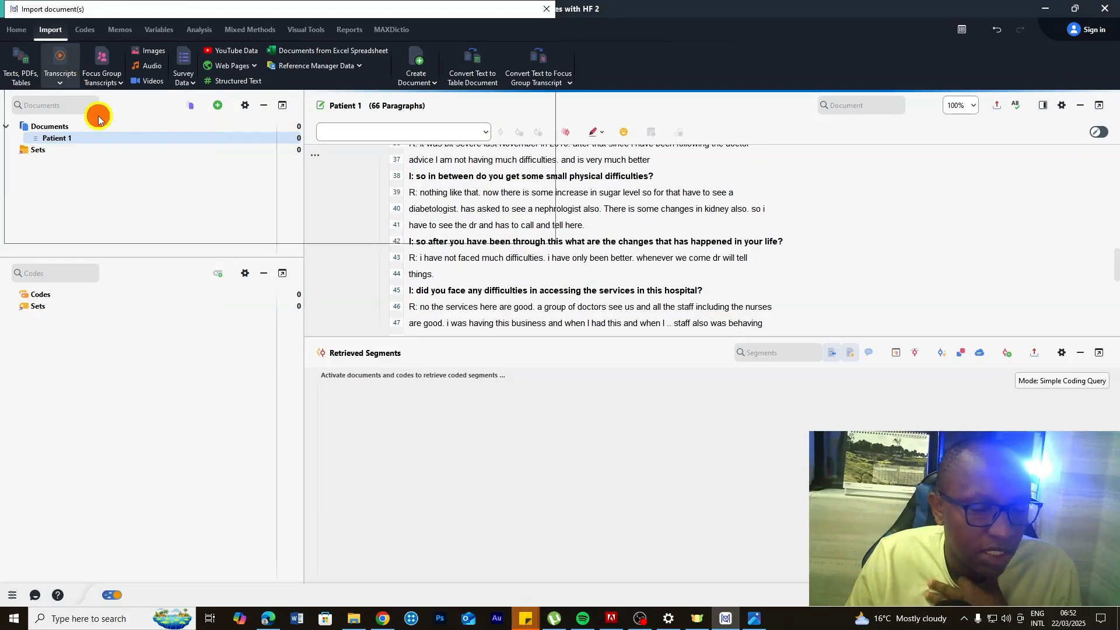
pyautogui.click(161, 94)
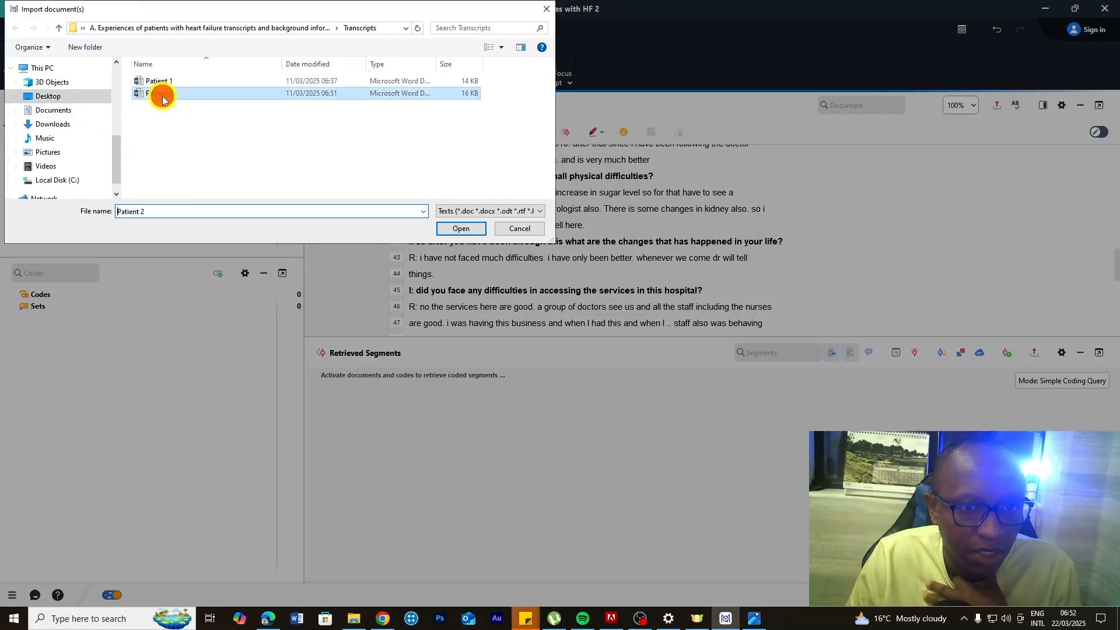
pyautogui.click(467, 229)
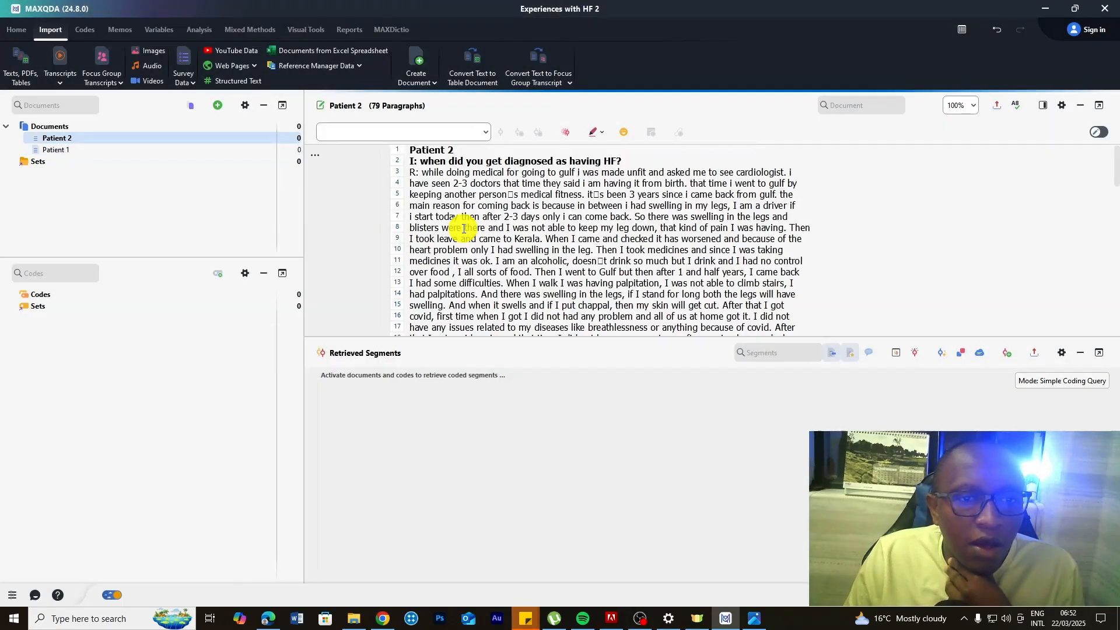
pyautogui.scroll(1, 514, 232)
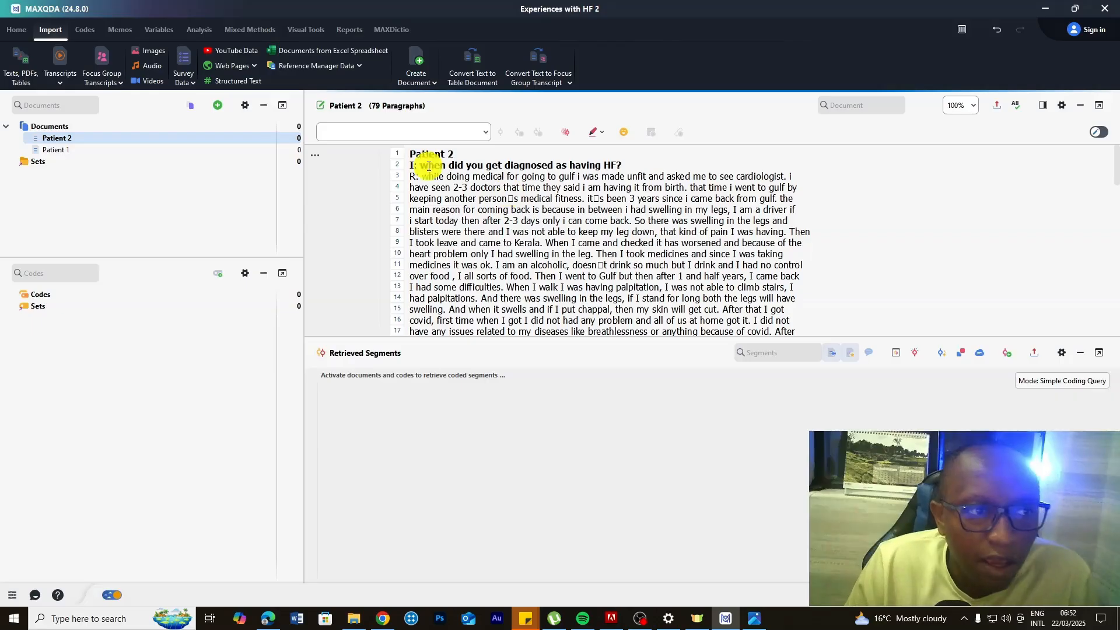
# Open the Patient 1 transcript from the document list and read through its opening questions and answers.
pyautogui.click(62, 151)
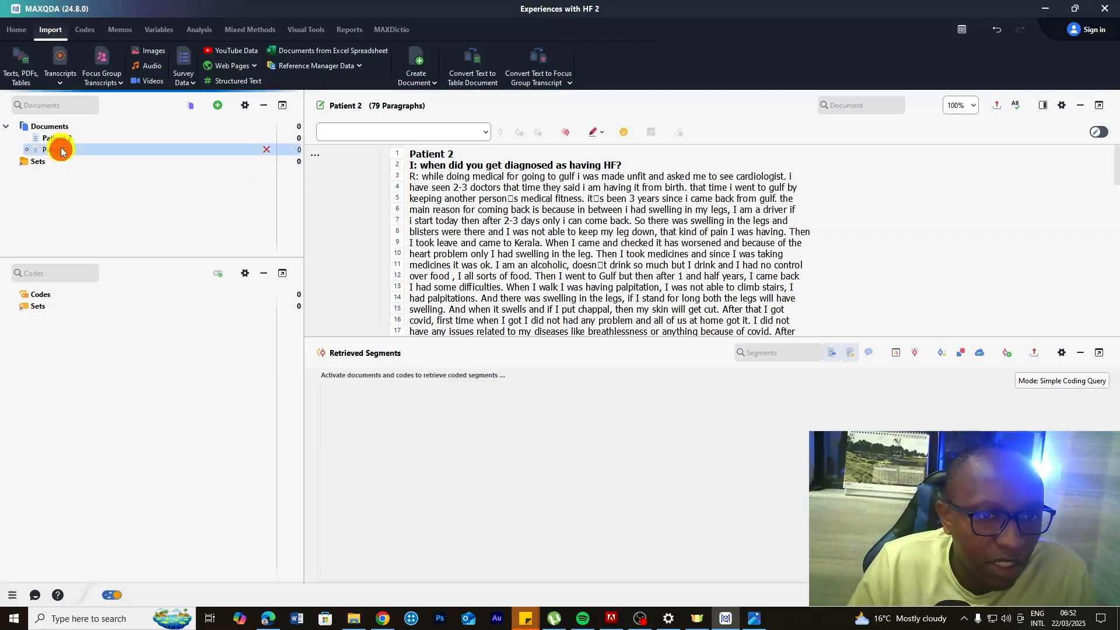
pyautogui.click(63, 139)
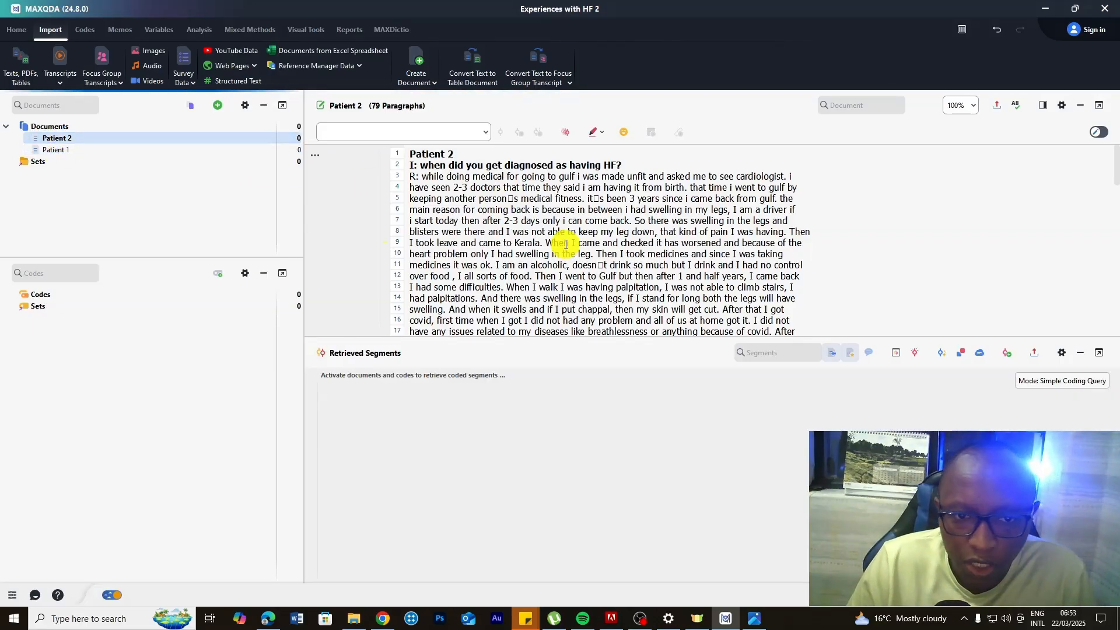
pyautogui.click(36, 152)
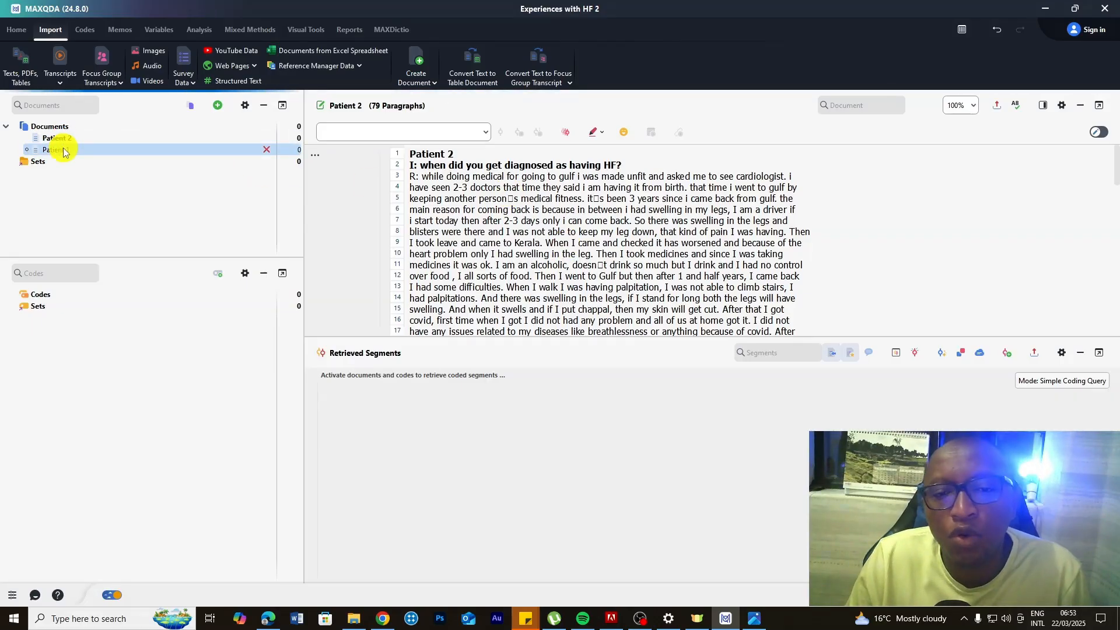
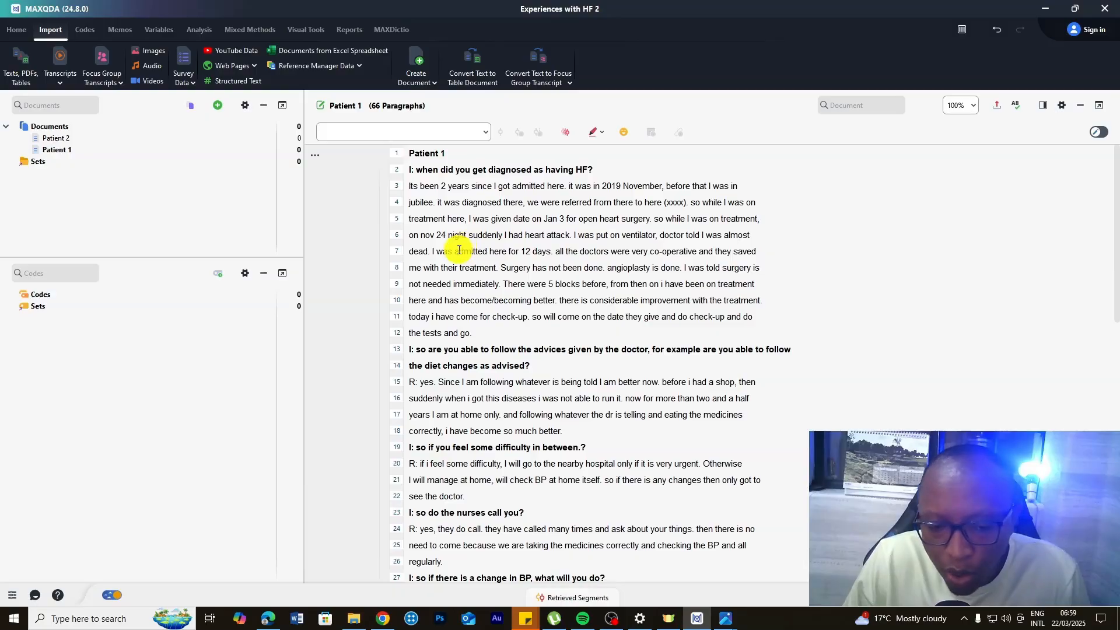
pyautogui.scroll(-9, 458, 250)
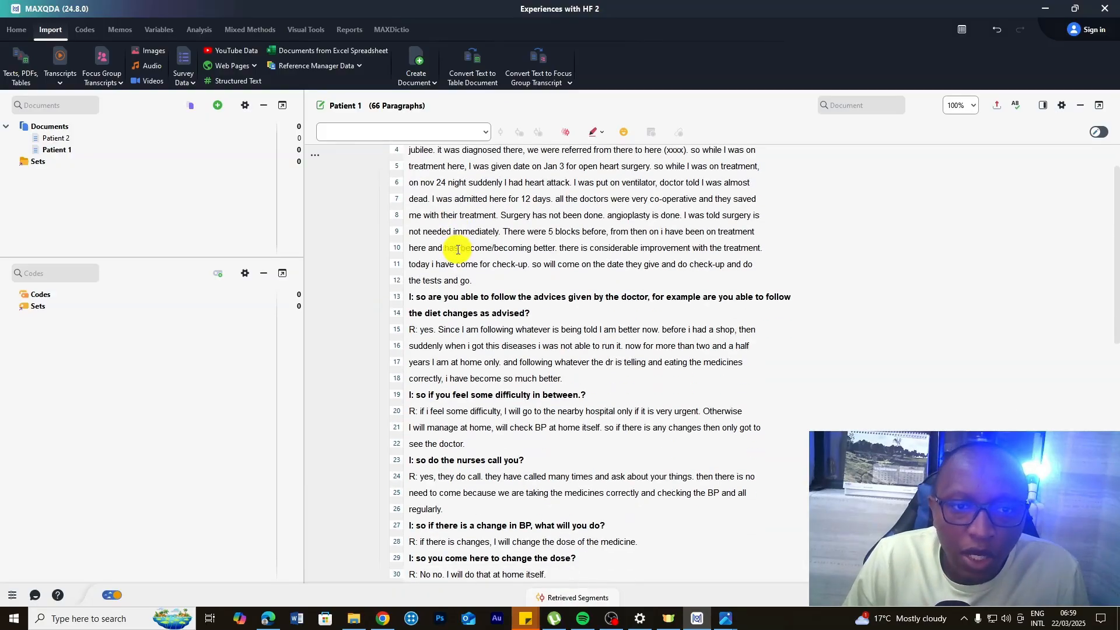
pyautogui.scroll(-2, 458, 251)
pyautogui.scroll(9, 458, 251)
pyautogui.scroll(2, 458, 251)
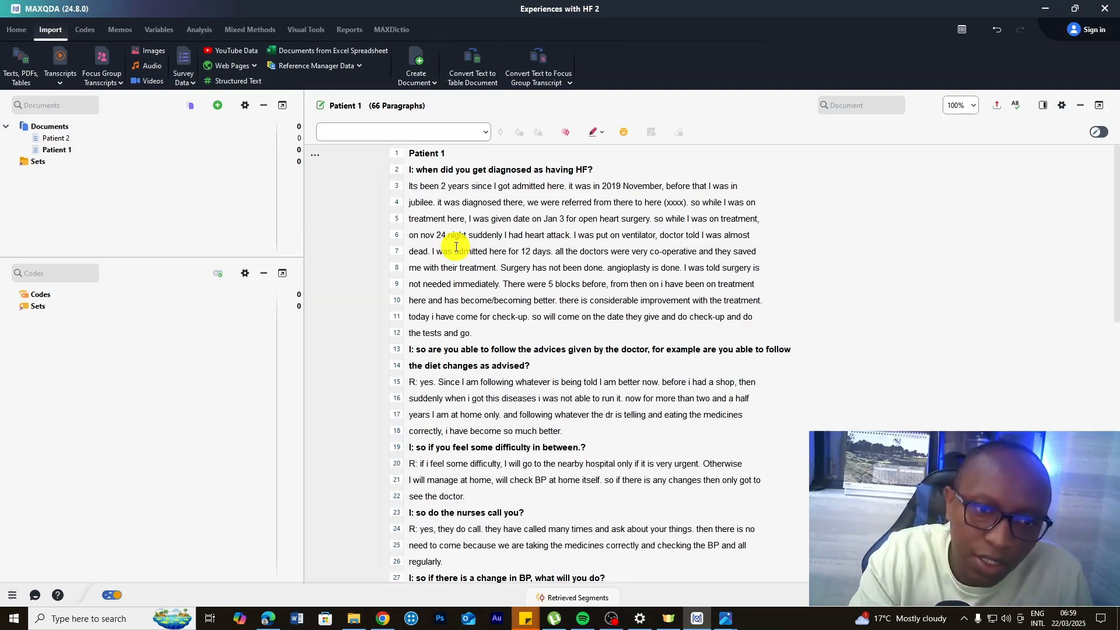
# Copy the interviewer's question "when did you get diagnosed as having HF?" from Patient 1 and paste it as a new code's name.
pyautogui.moveTo(593, 169); pyautogui.dragTo(410, 166)
pyautogui.rightClick(432, 170)
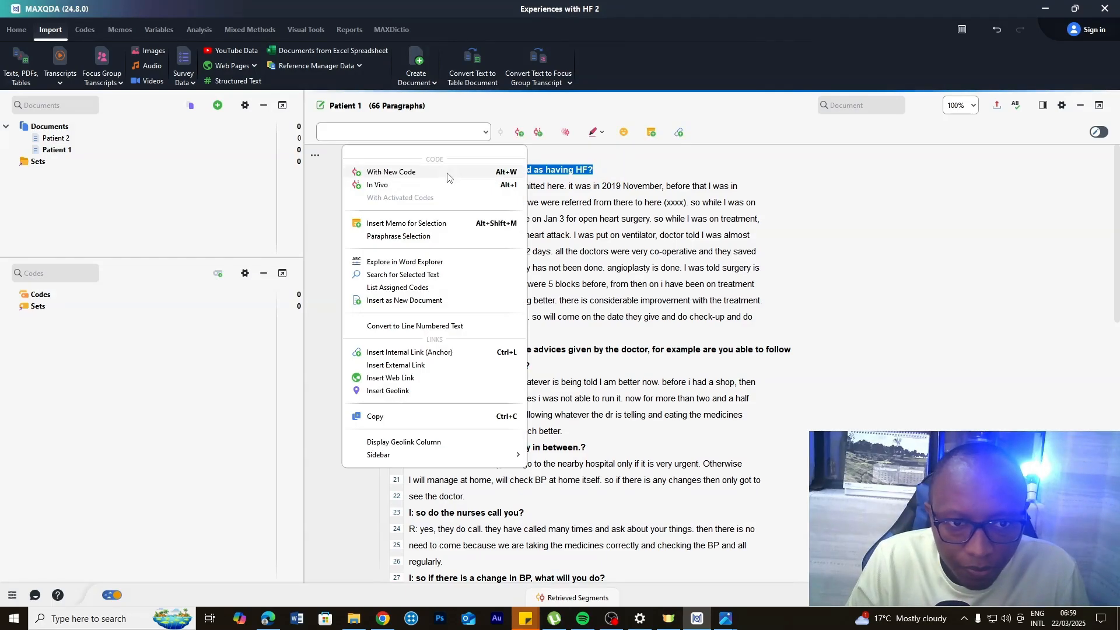
pyautogui.click(396, 415)
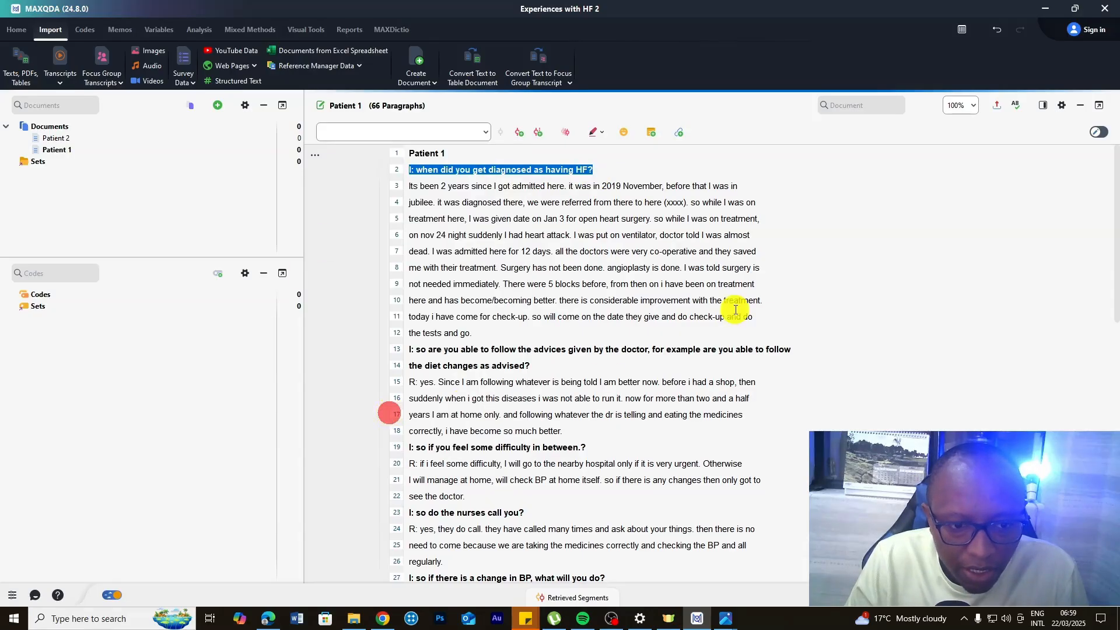
pyautogui.click(93, 297)
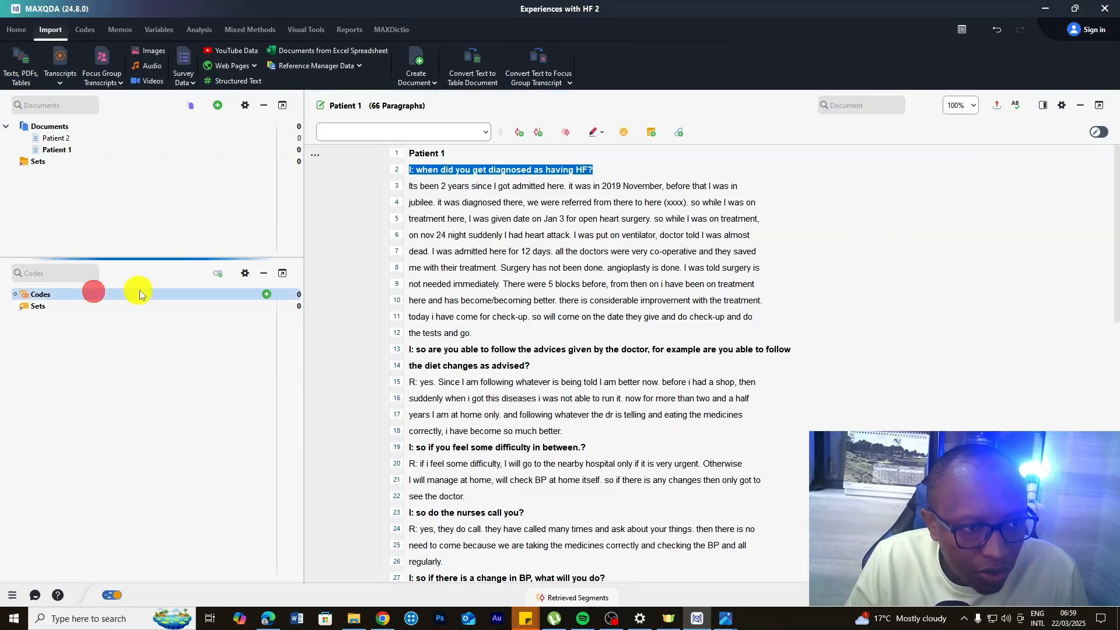
pyautogui.click(267, 294)
pyautogui.rightClick(499, 217)
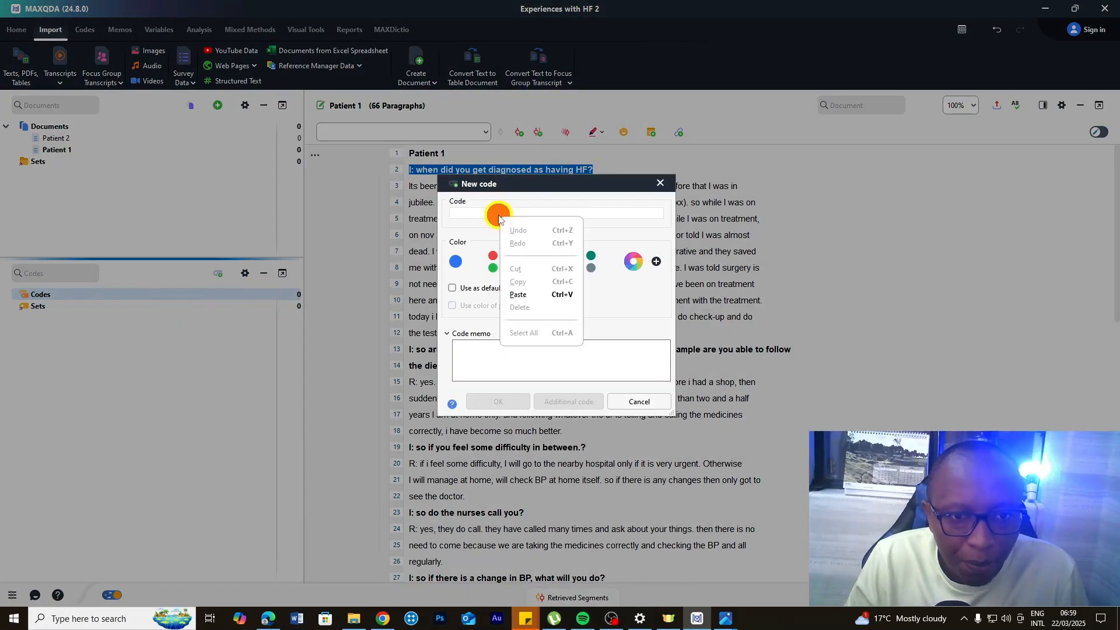
pyautogui.click(518, 295)
# Replace the name's "I:" prefix with Q1, remove the source reference, and create the code "Q1 when did you get diagnosed as having HF?".
pyautogui.click(453, 214)
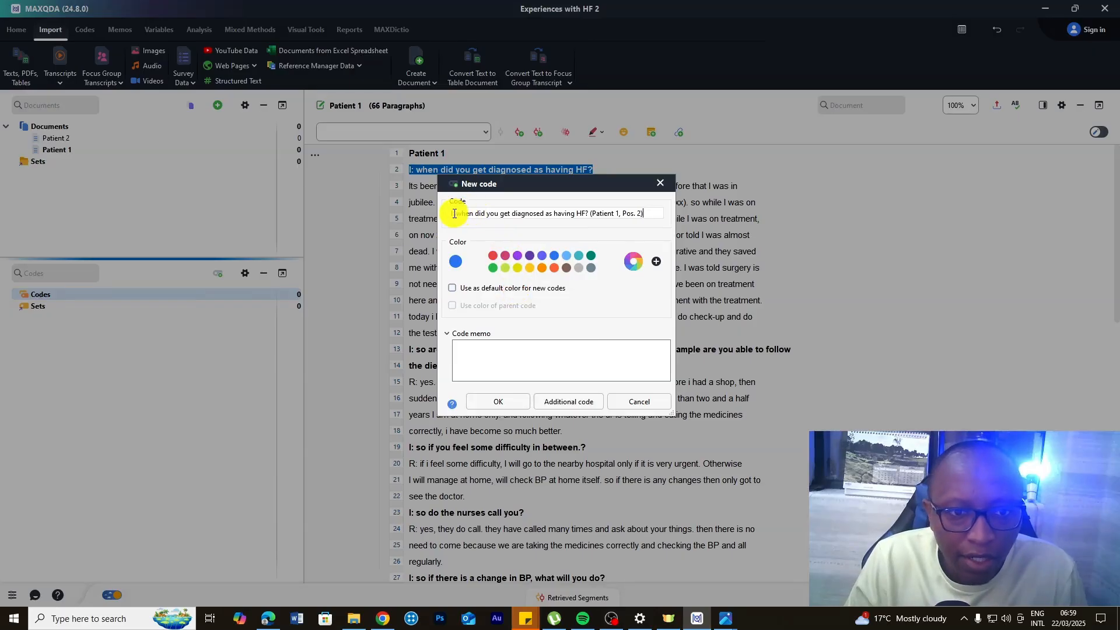
pyautogui.moveTo(454, 212)
pyautogui.mouseDown()
pyautogui.moveTo(393, 208)
pyautogui.moveTo(469, 211)
pyautogui.moveTo(452, 213)
pyautogui.mouseUp()
pyautogui.click(456, 212)
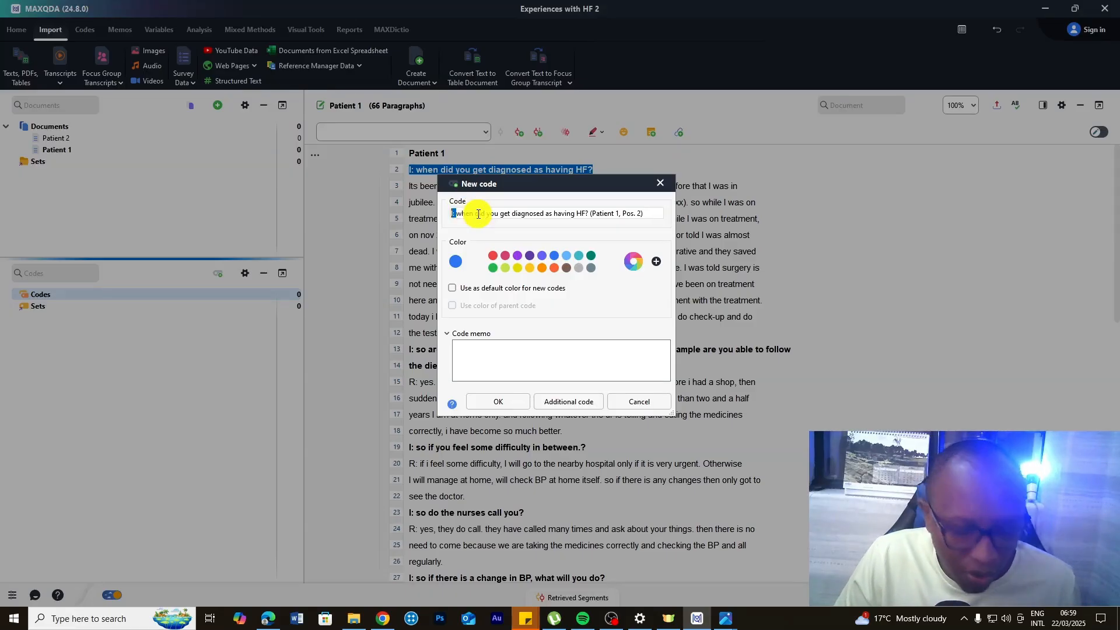
pyautogui.write('q')
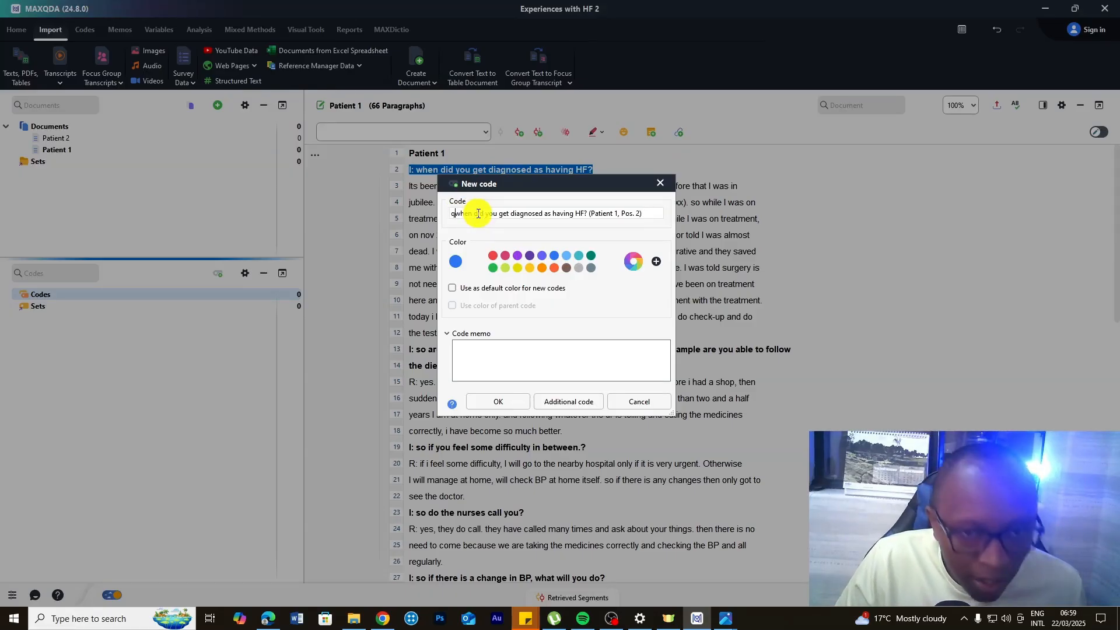
pyautogui.press('BackSpace')
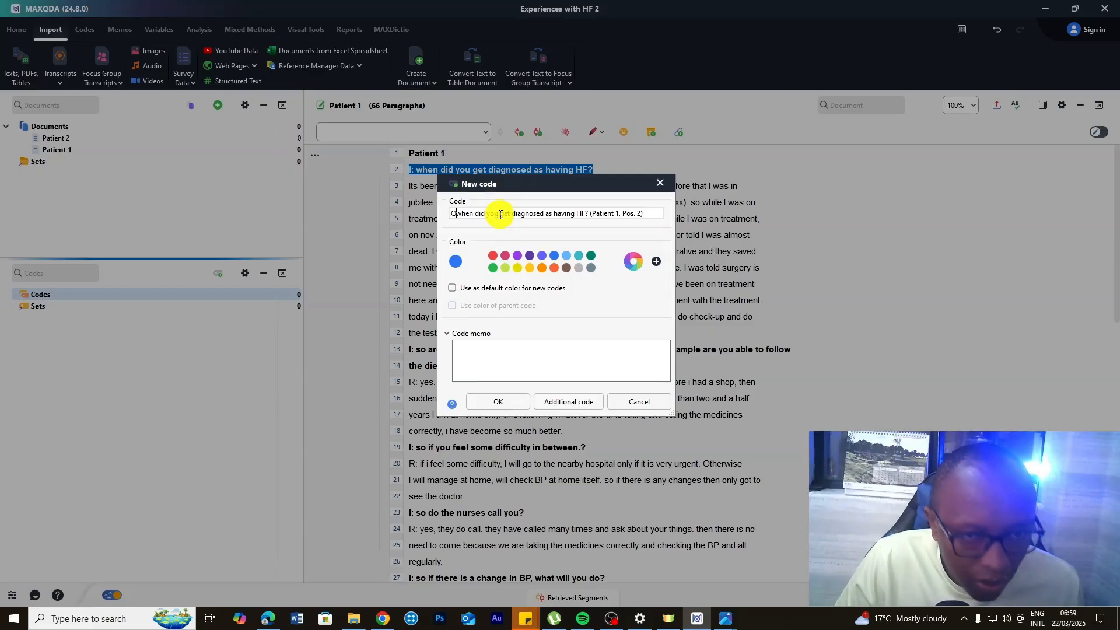
pyautogui.write('Q1')
pyautogui.click(606, 214)
pyautogui.moveTo(607, 214); pyautogui.dragTo(670, 215)
pyautogui.press('BackSpace')
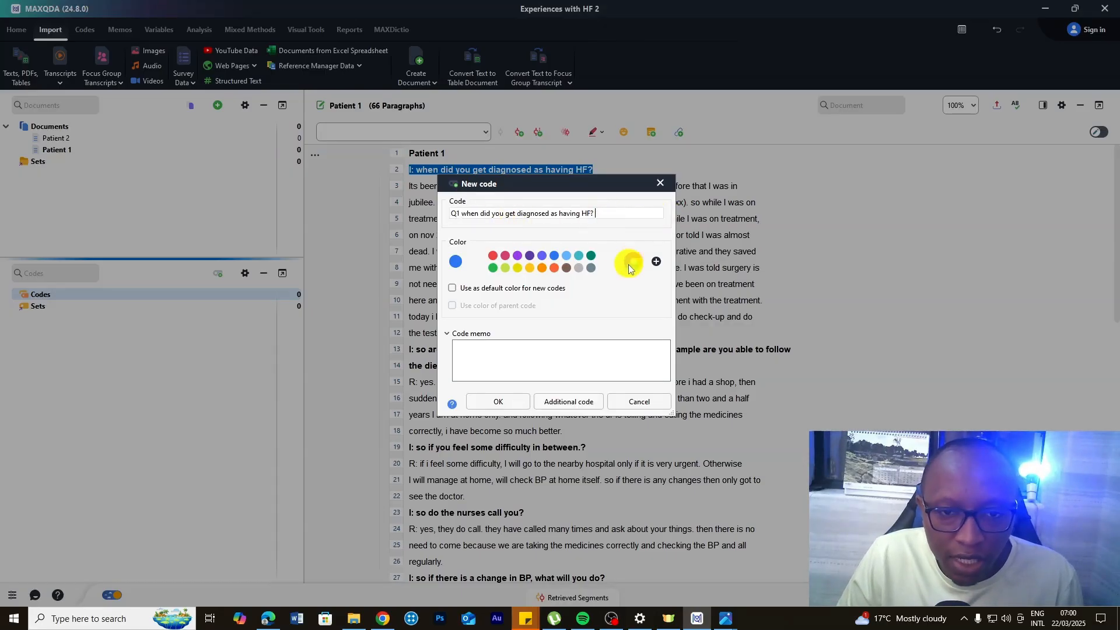
pyautogui.click(498, 402)
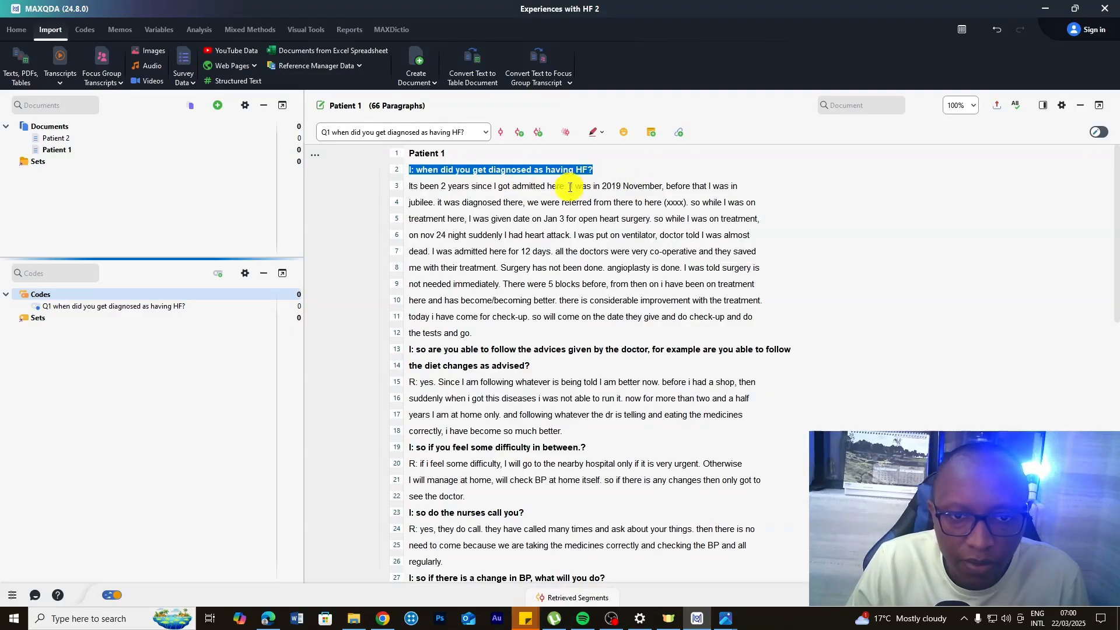
# Code the passage "it was in 2019 November," with a new code named 2019 November and nest it under the Q1 code.
pyautogui.moveTo(667, 186); pyautogui.dragTo(569, 186)
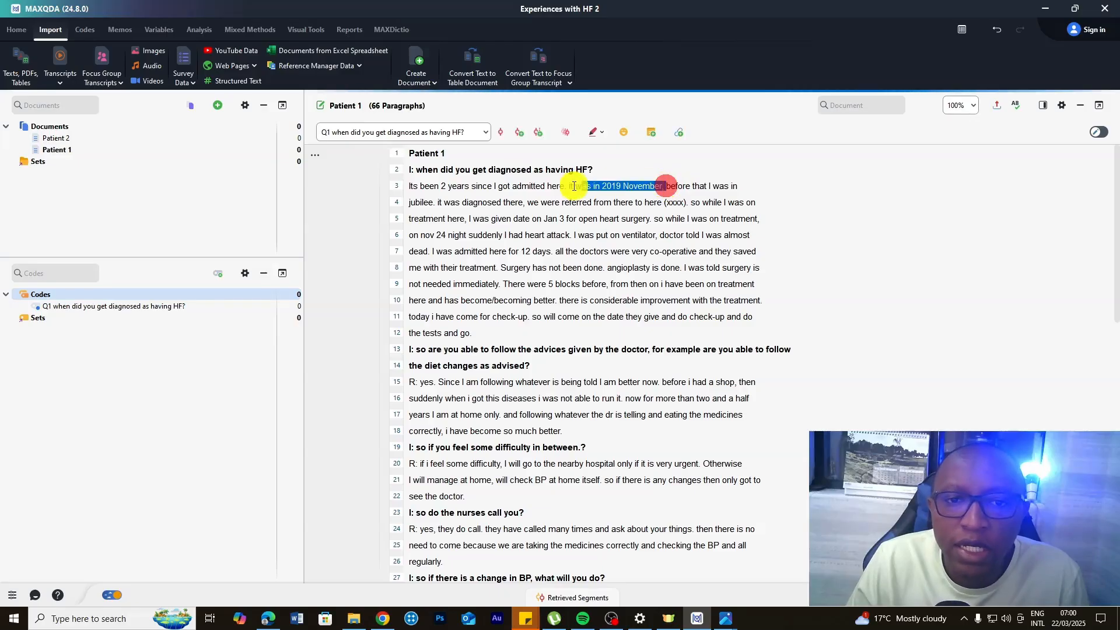
pyautogui.rightClick(628, 181)
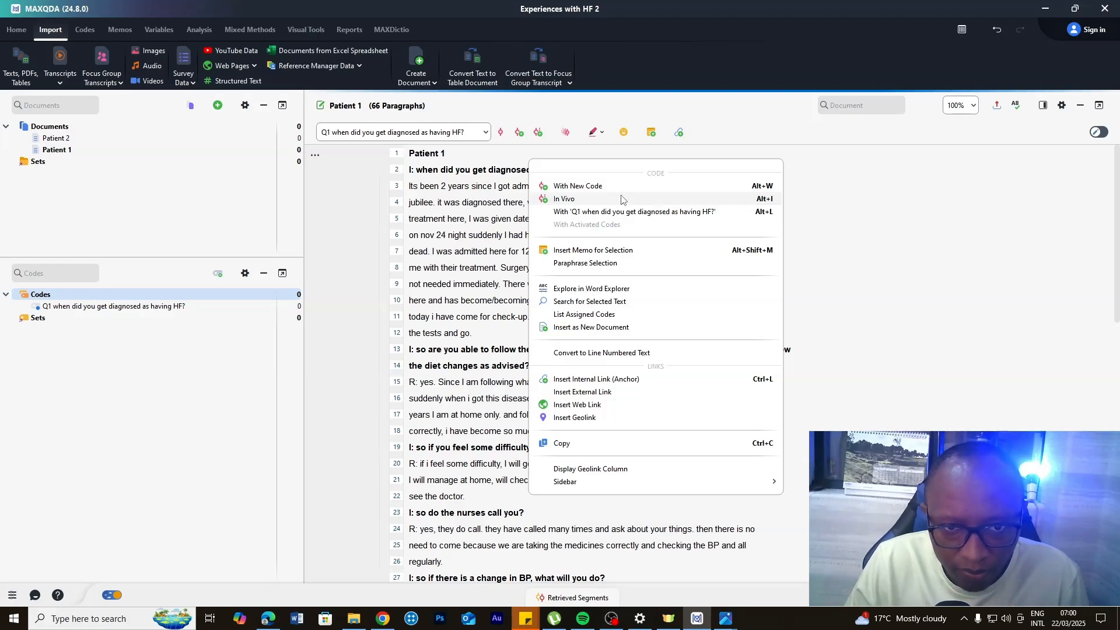
pyautogui.click(592, 186)
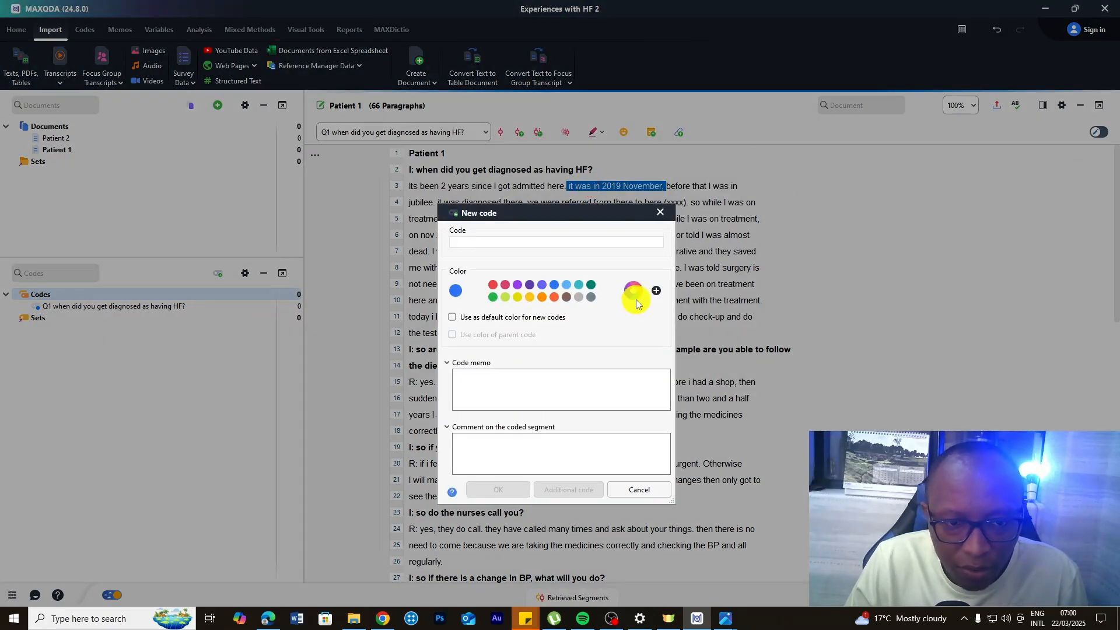
pyautogui.write('2019 November')
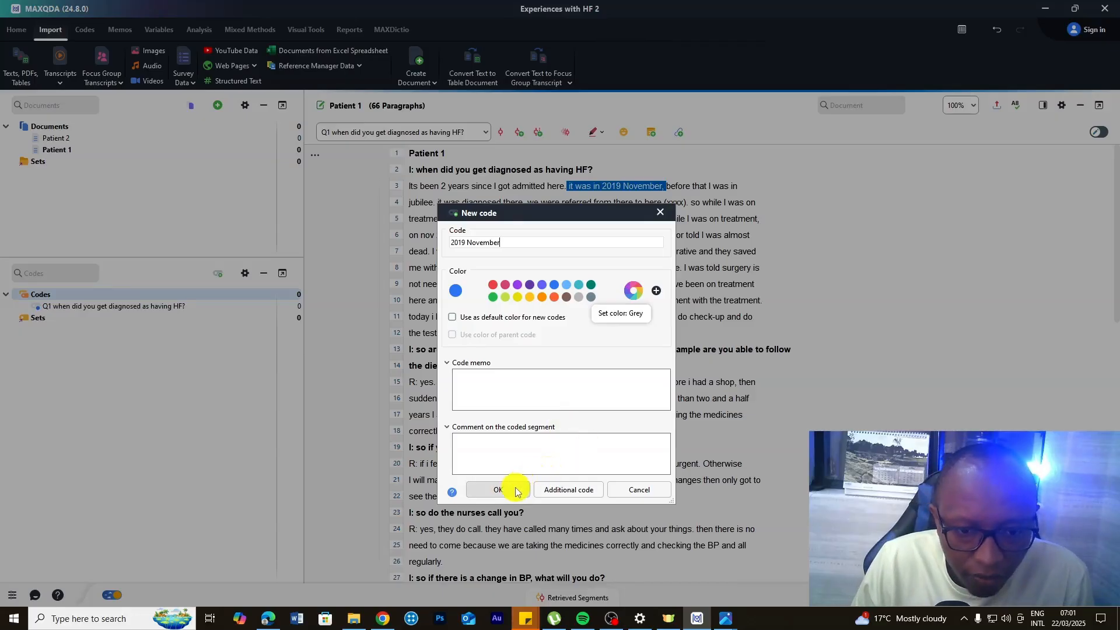
pyautogui.click(512, 485)
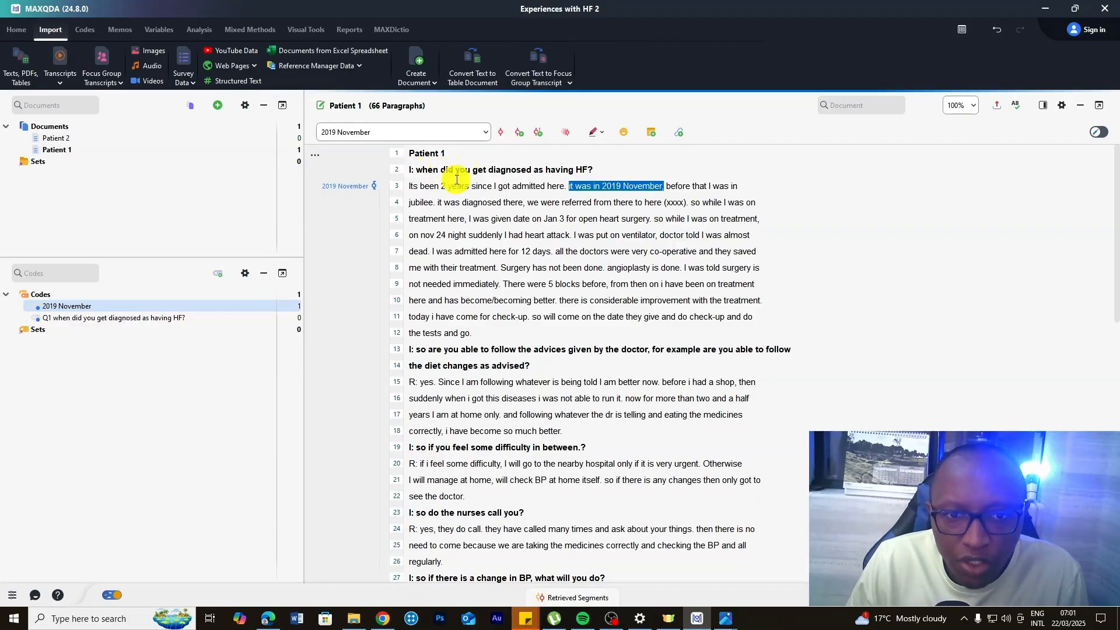
pyautogui.click(76, 306)
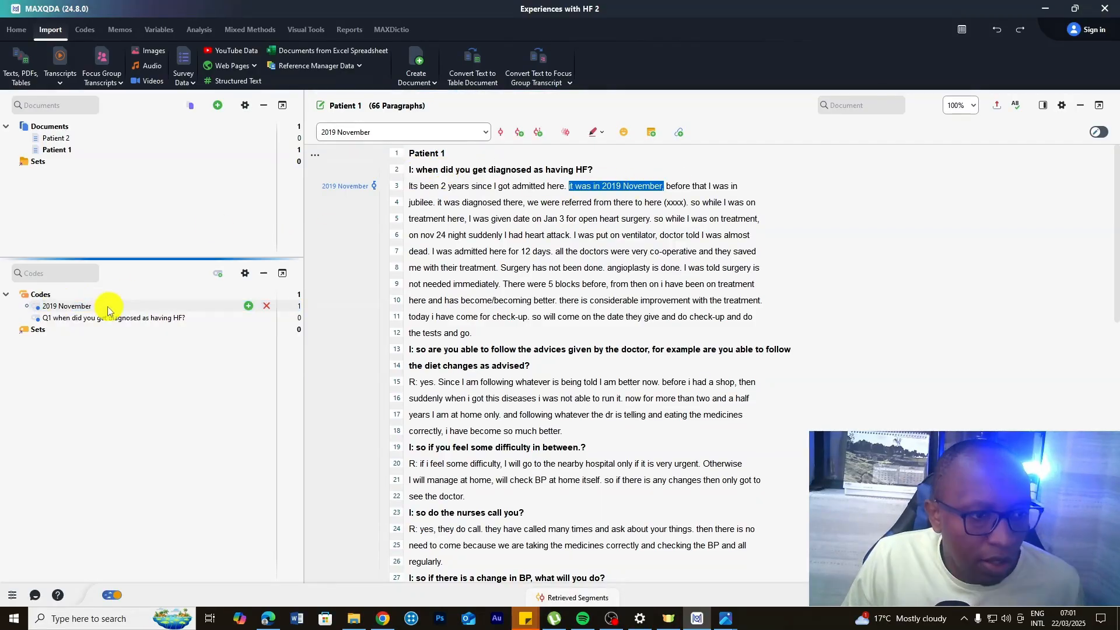
pyautogui.moveTo(69, 307); pyautogui.dragTo(121, 323)
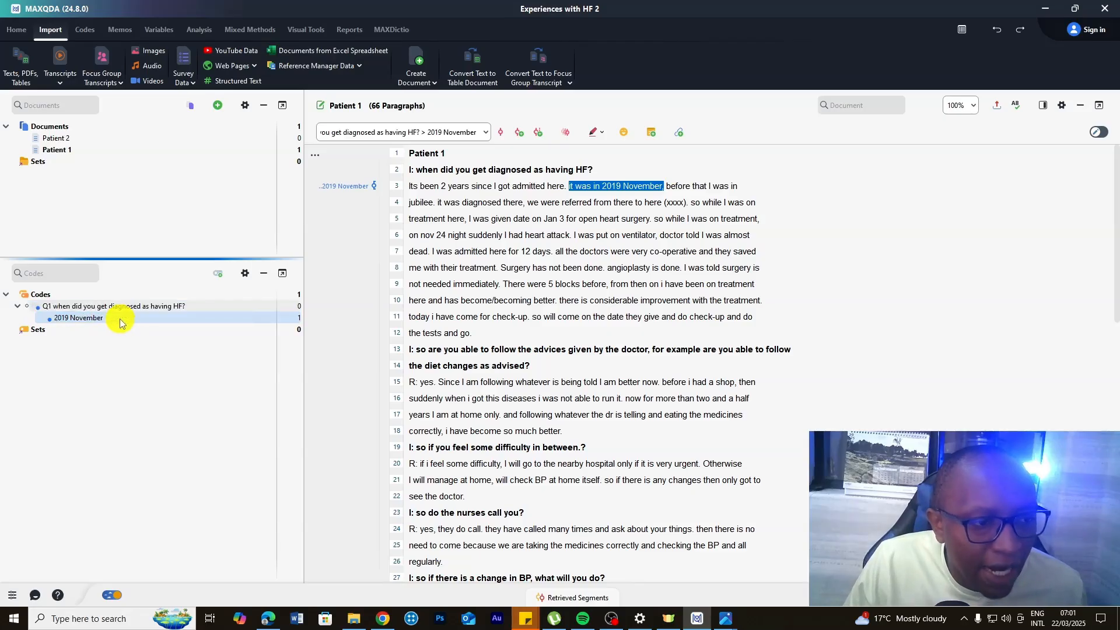
# Review the coded segment stored under 2019 November, highlight its text in the overview, and close the overview.
pyautogui.doubleClick(89, 321)
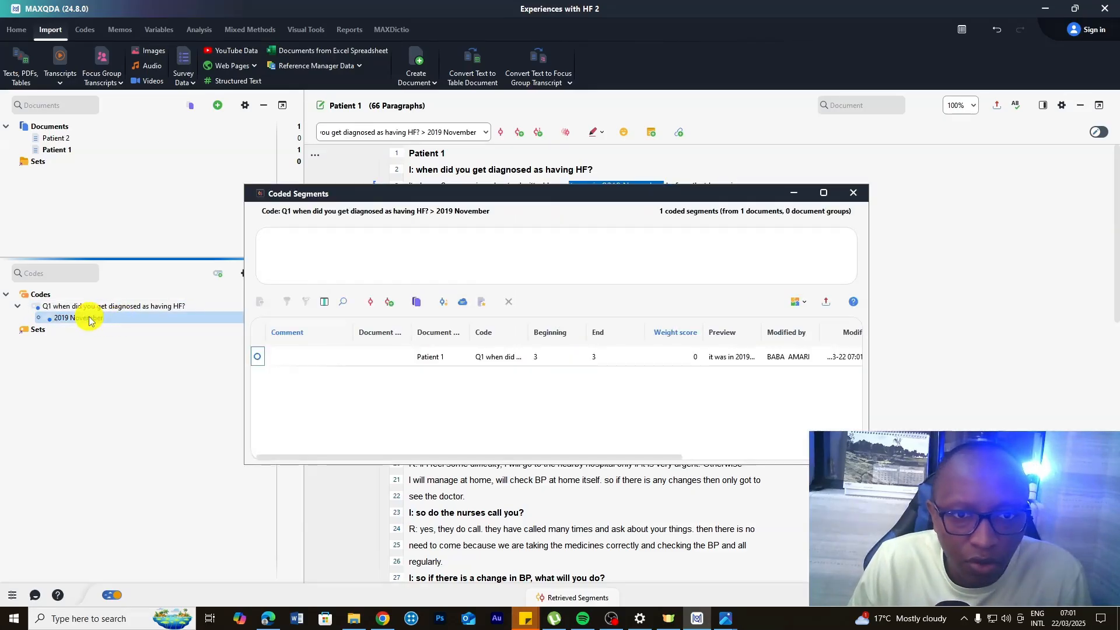
pyautogui.click(432, 356)
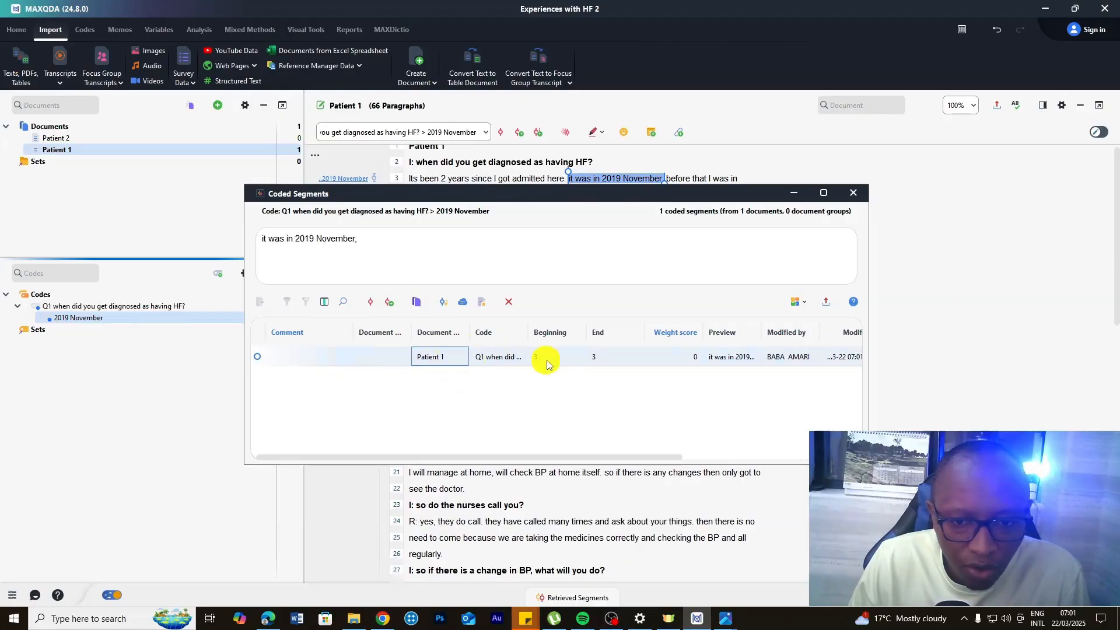
pyautogui.moveTo(383, 243); pyautogui.dragTo(300, 240)
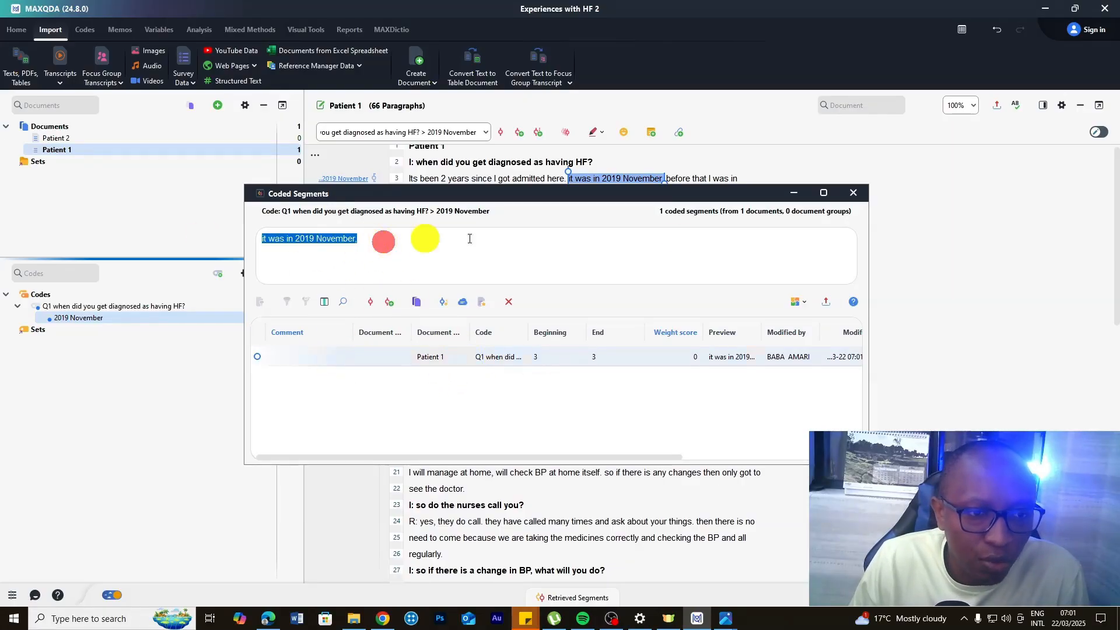
pyautogui.click(853, 193)
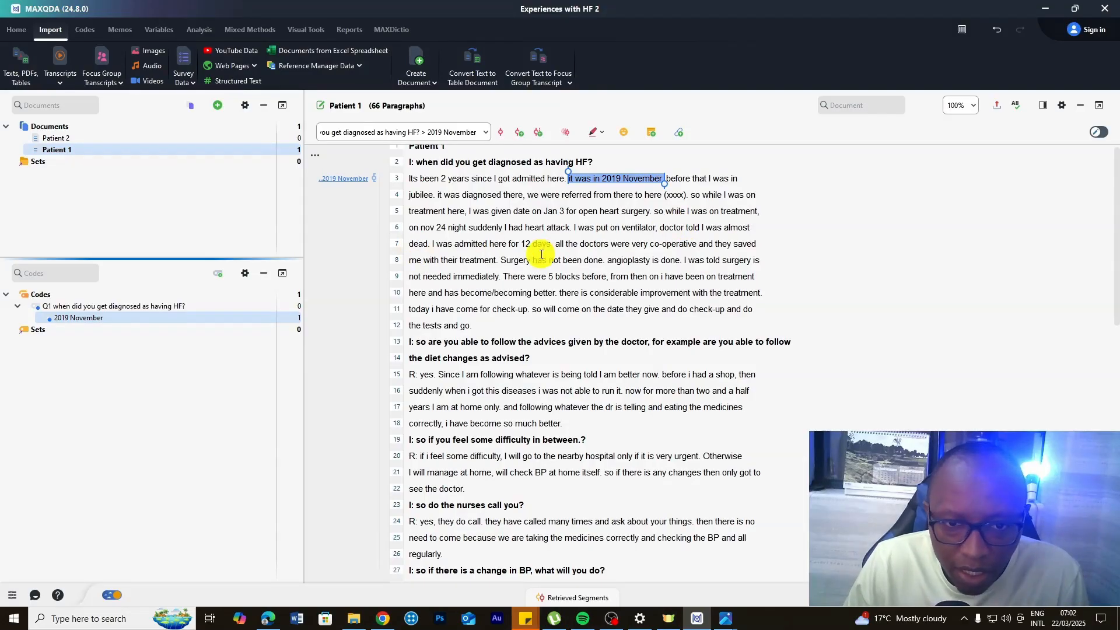
# Code the passage from "on nov 24 night suddenly I had heart attack" to "admitted here for 12 days." with a new code, Previously experienced complications.
pyautogui.moveTo(555, 245); pyautogui.dragTo(404, 224)
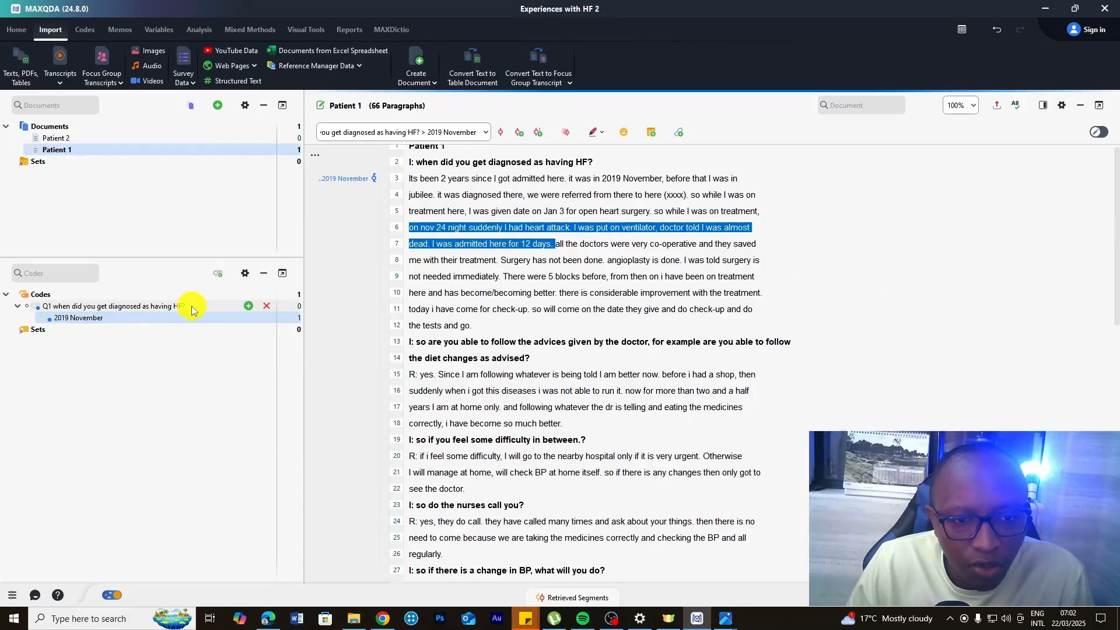
pyautogui.moveTo(192, 306)
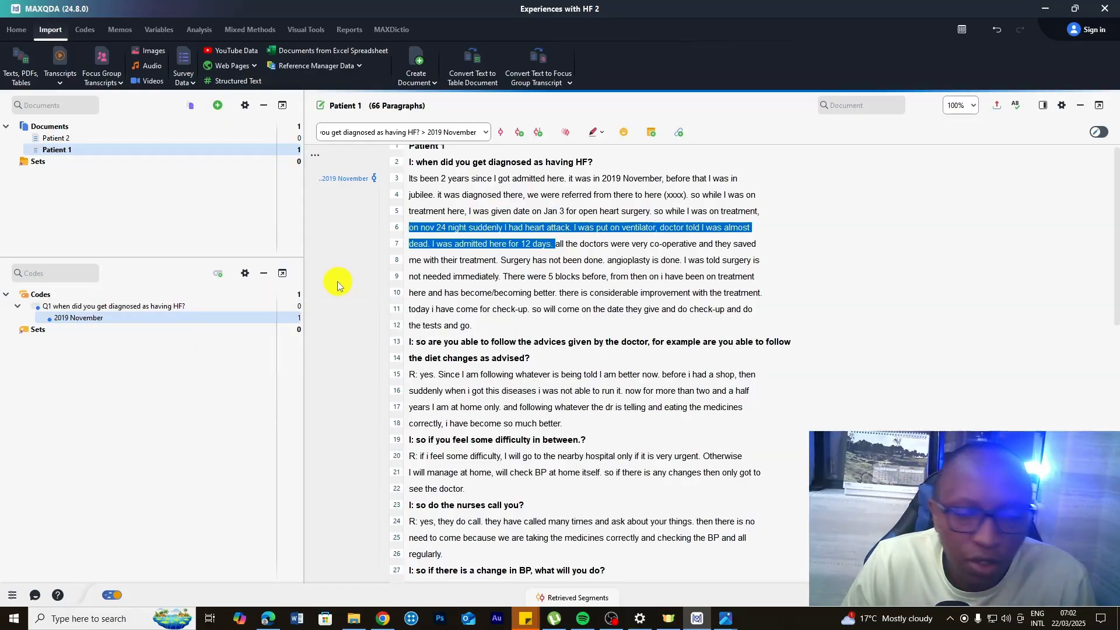
pyautogui.rightClick(504, 245)
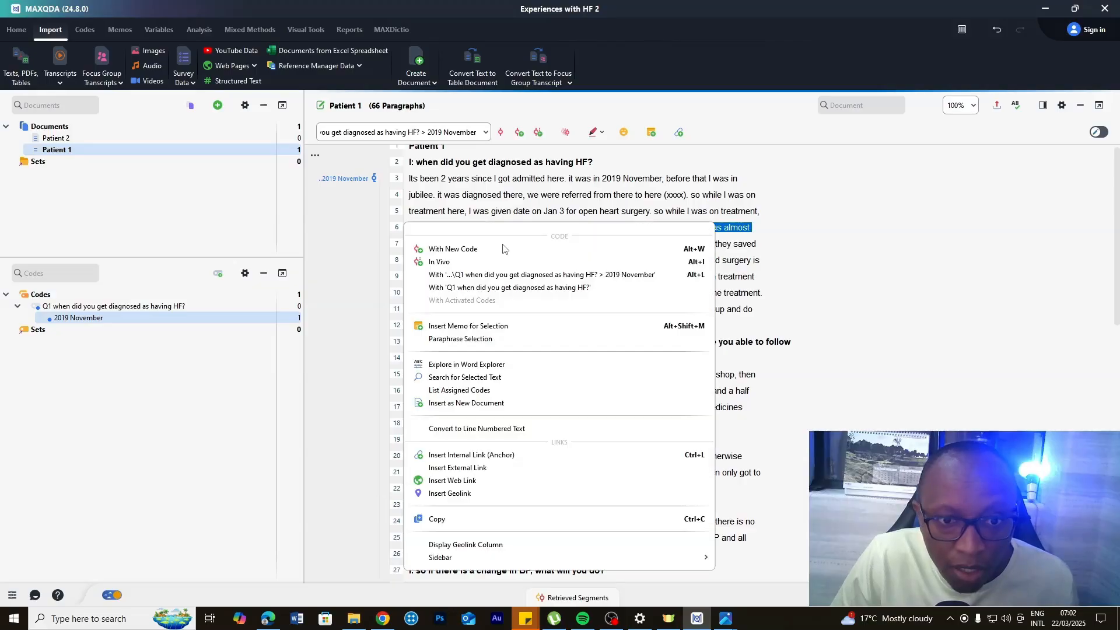
pyautogui.click(467, 251)
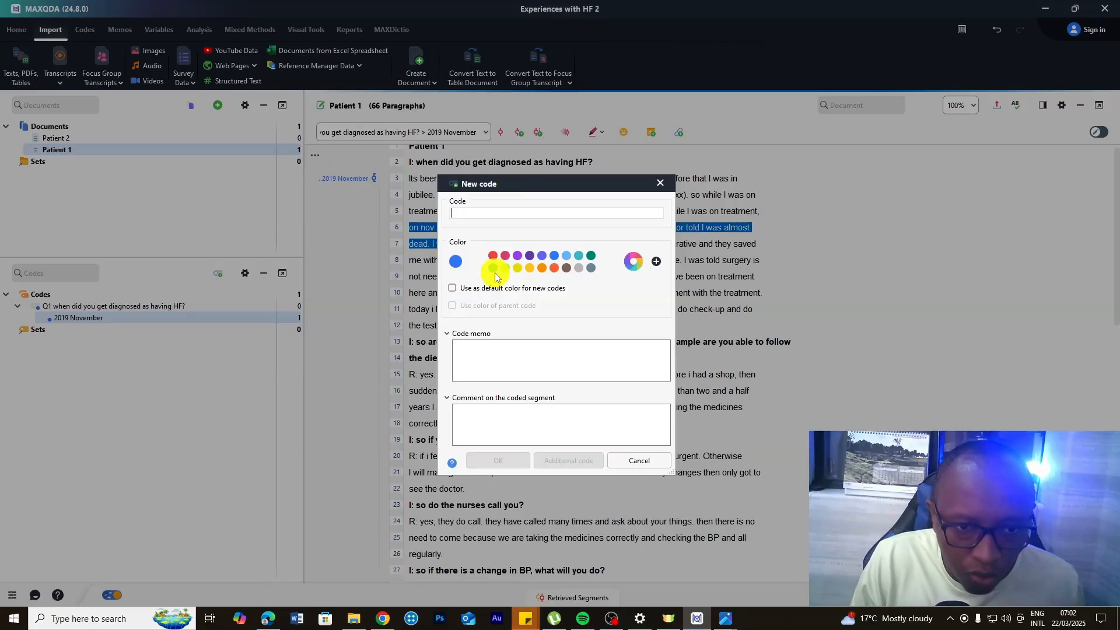
pyautogui.press('super+h')
pyautogui.press('alt')
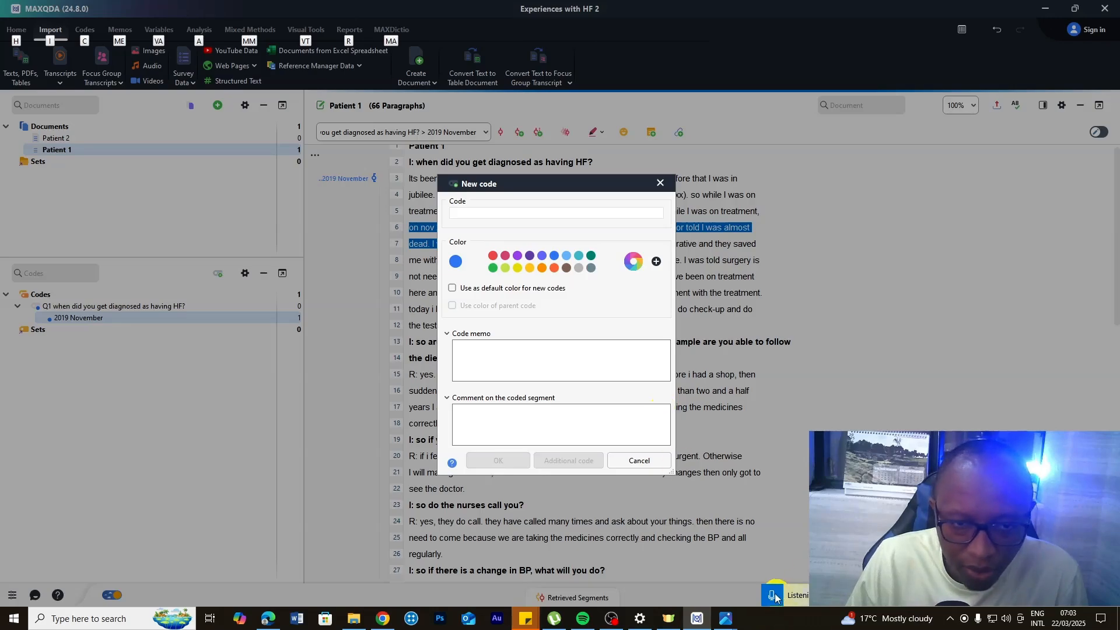
pyautogui.click(773, 595)
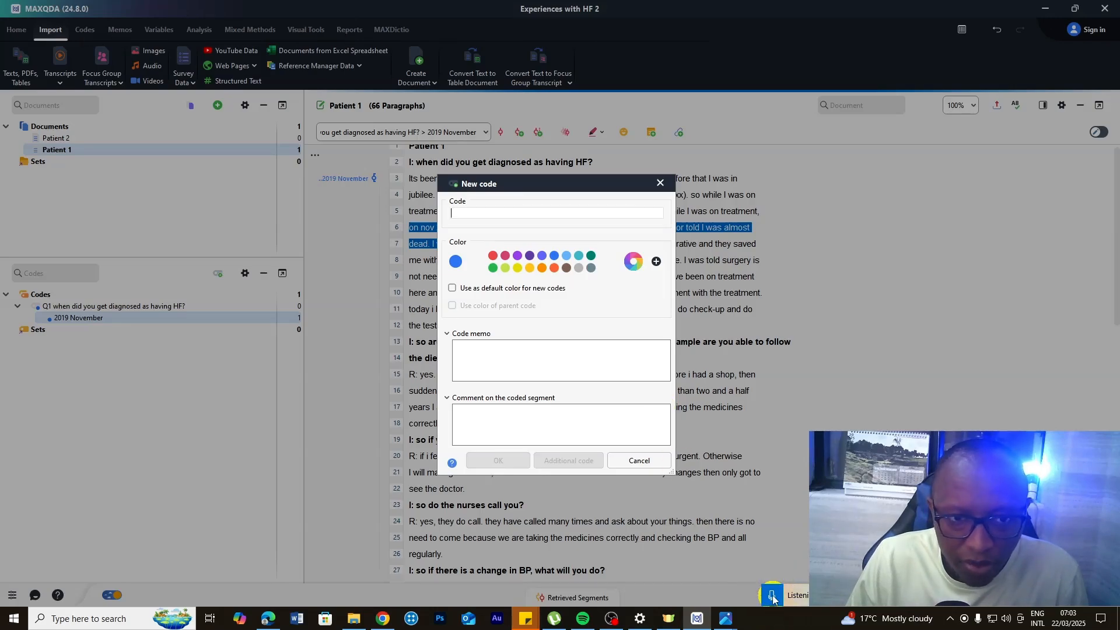
pyautogui.click(772, 596)
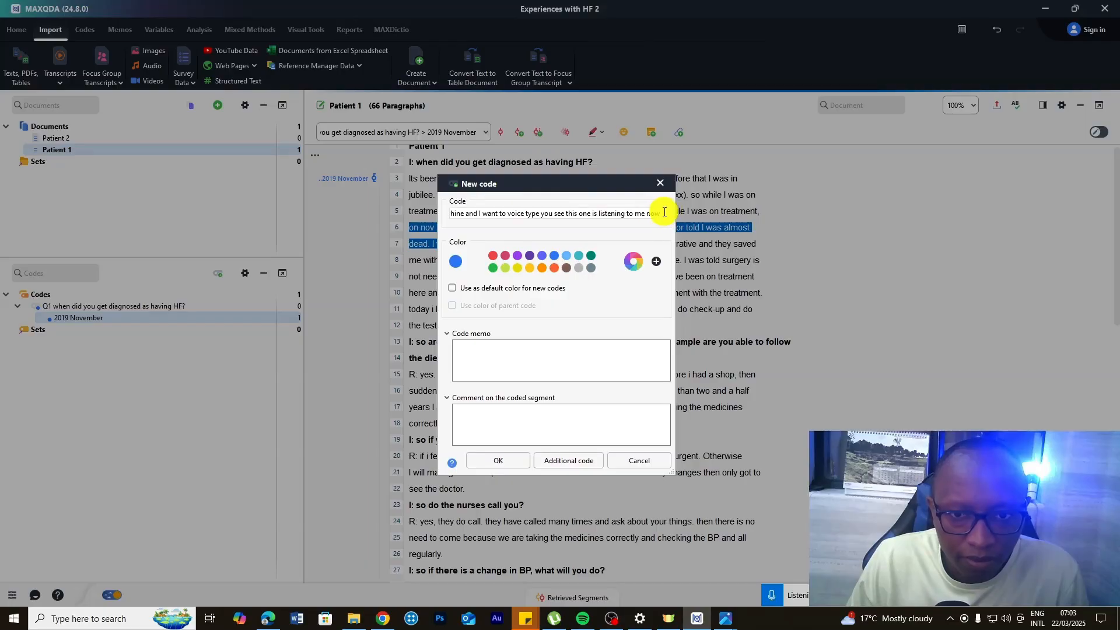
pyautogui.moveTo(657, 212); pyautogui.dragTo(334, 214)
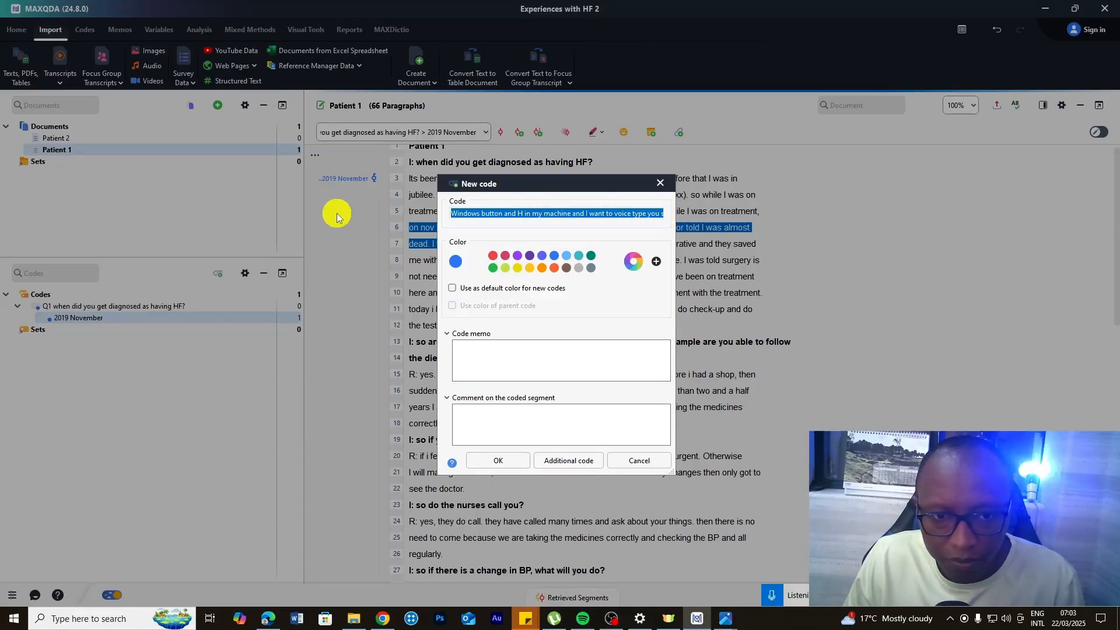
pyautogui.press('BackSpace')
pyautogui.click(780, 596)
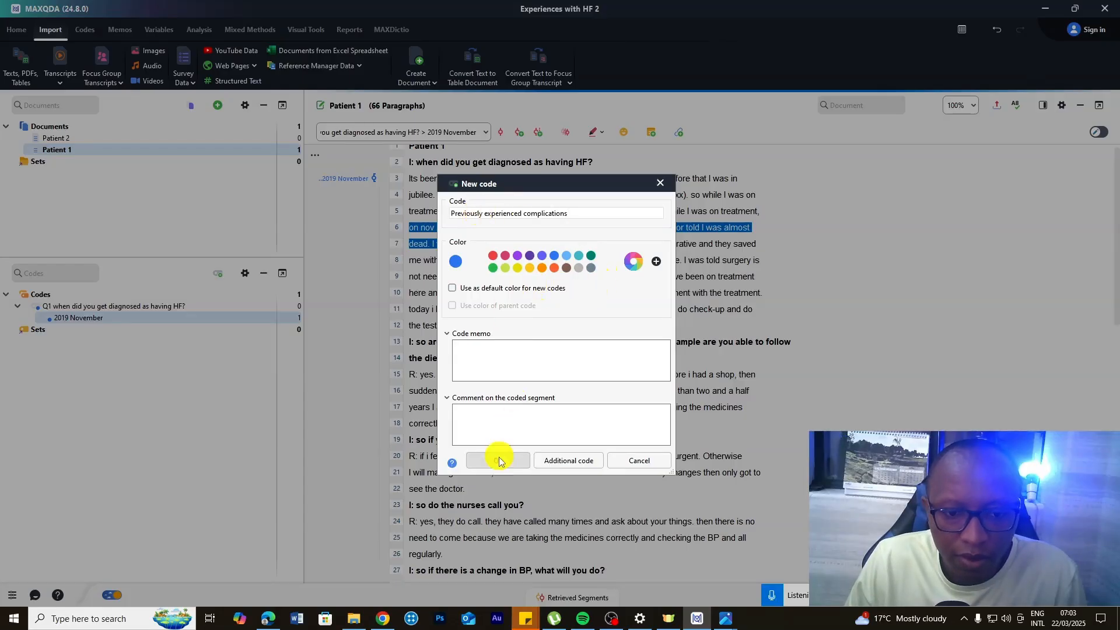
pyautogui.click(496, 462)
# Review the coded segment stored under Previously experienced complications and close the overview.
pyautogui.doubleClick(64, 305)
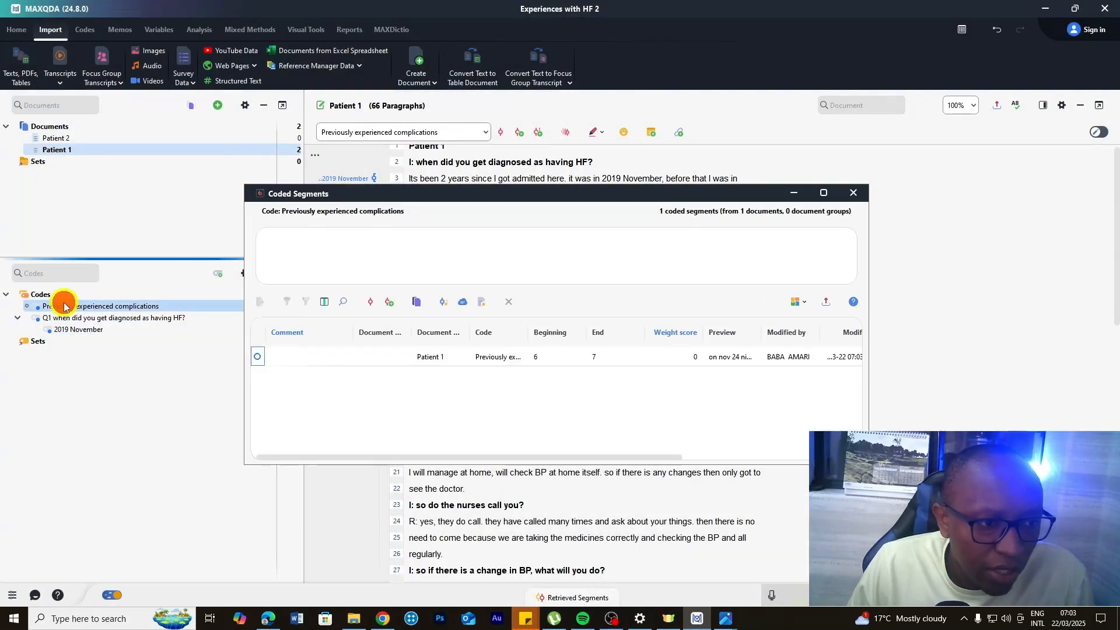
pyautogui.click(404, 357)
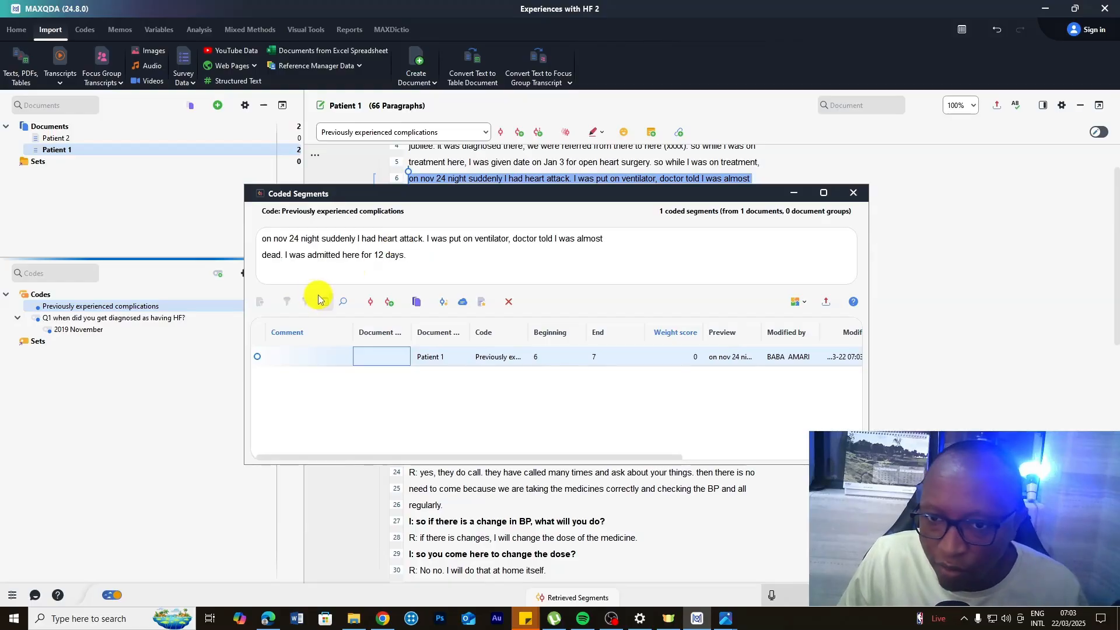
pyautogui.click(858, 194)
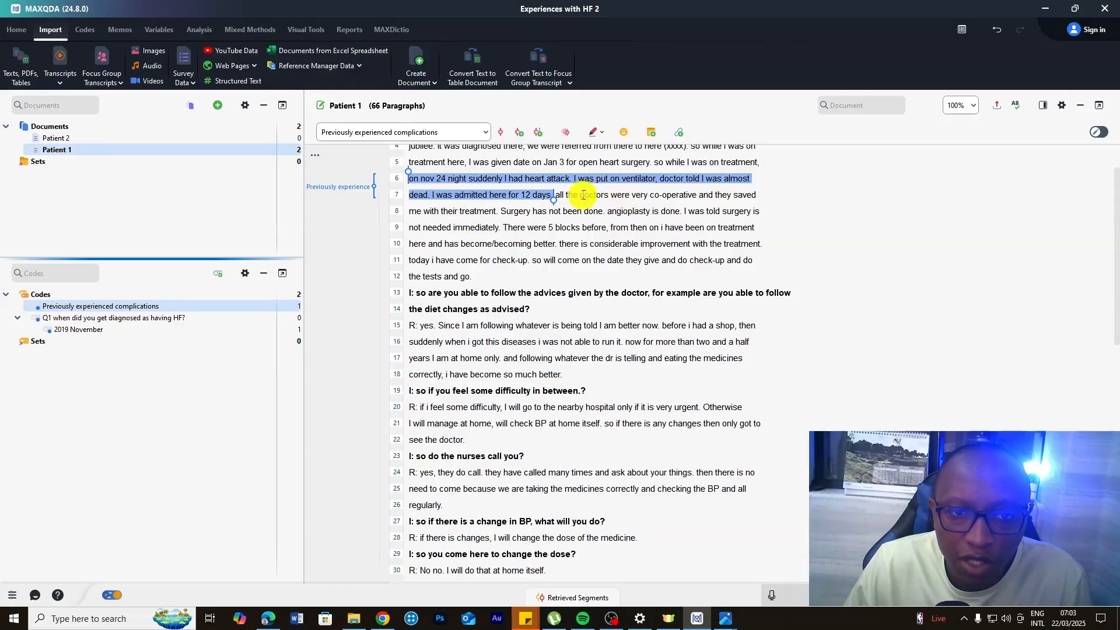
# Code "all the doctors were very co-operative and they saved me with their treatment." with a new code, Grateful to doctors for timely quality treatment.
pyautogui.moveTo(555, 195); pyautogui.dragTo(465, 202)
pyautogui.rightClick(466, 203)
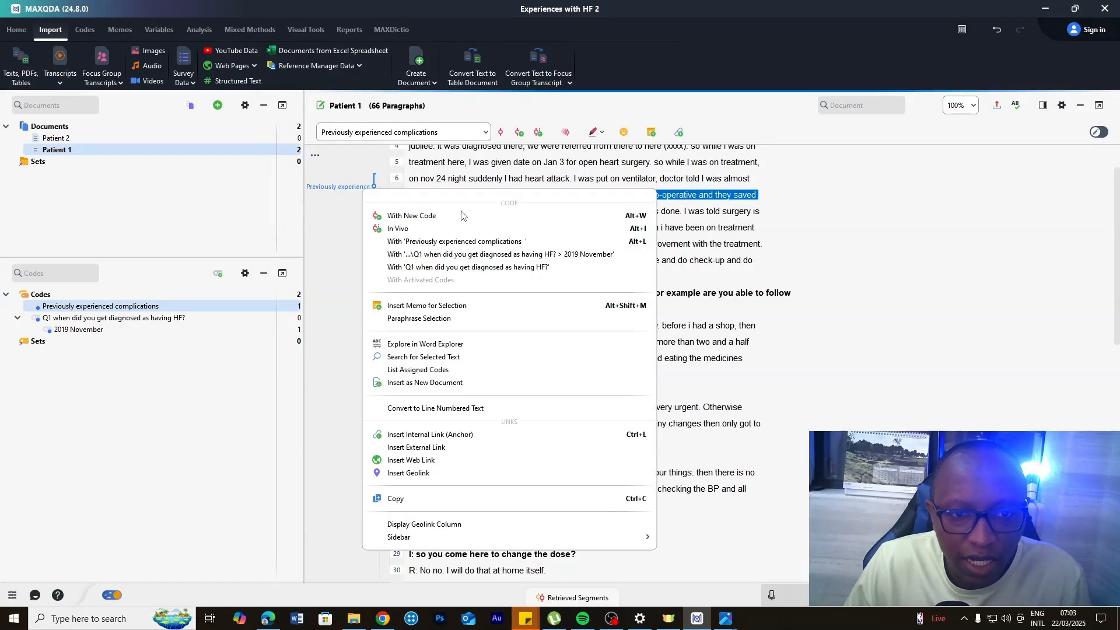
pyautogui.click(519, 133)
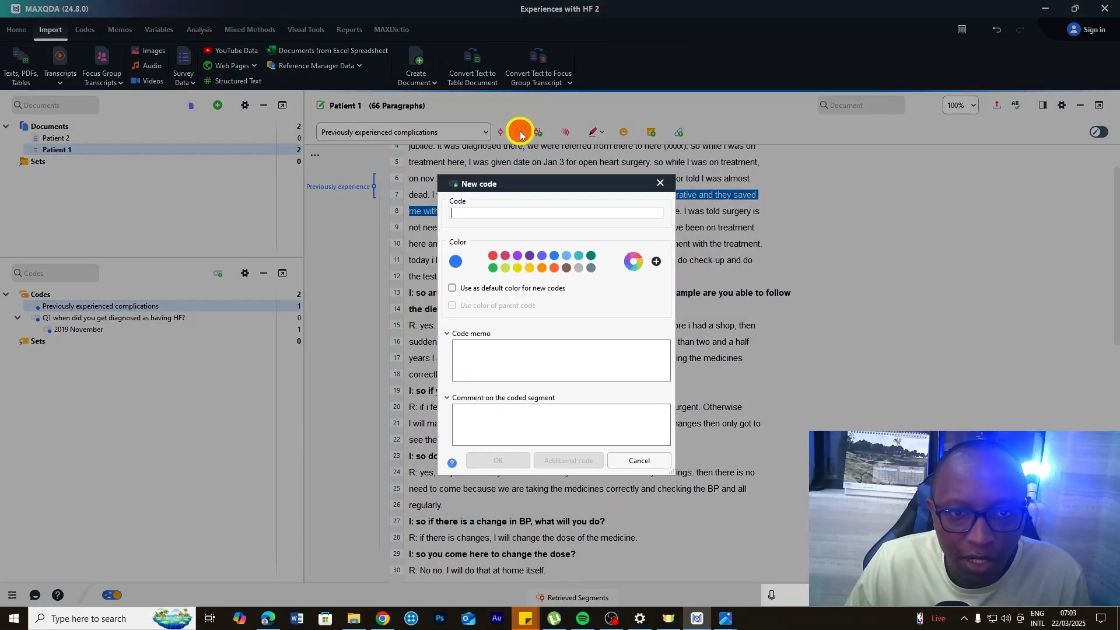
pyautogui.click(774, 595)
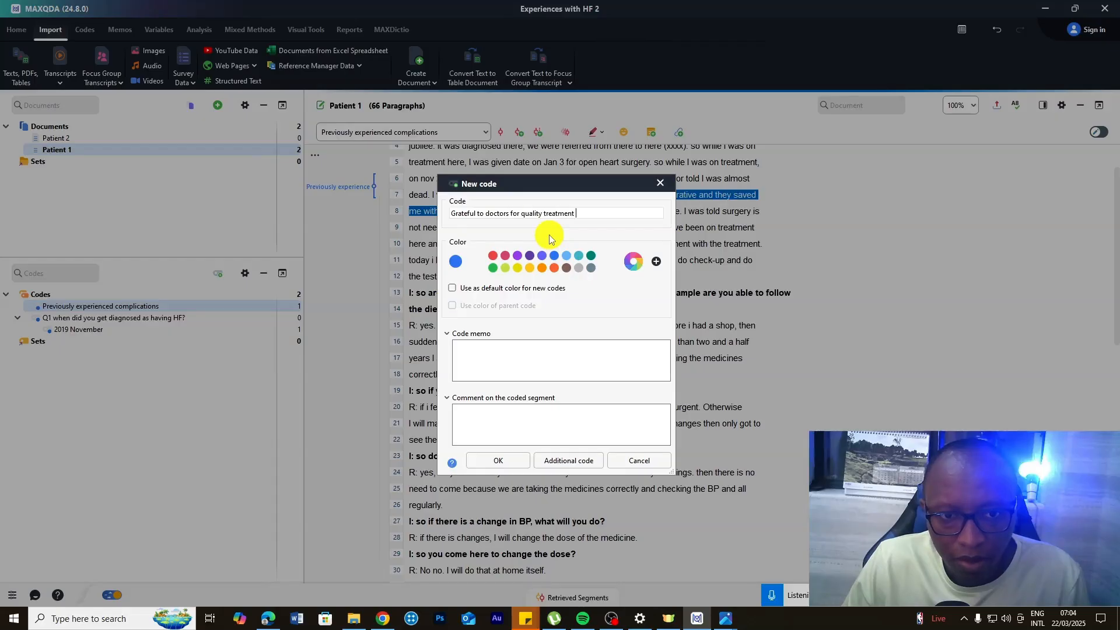
pyautogui.moveTo(522, 213); pyautogui.dragTo(629, 216)
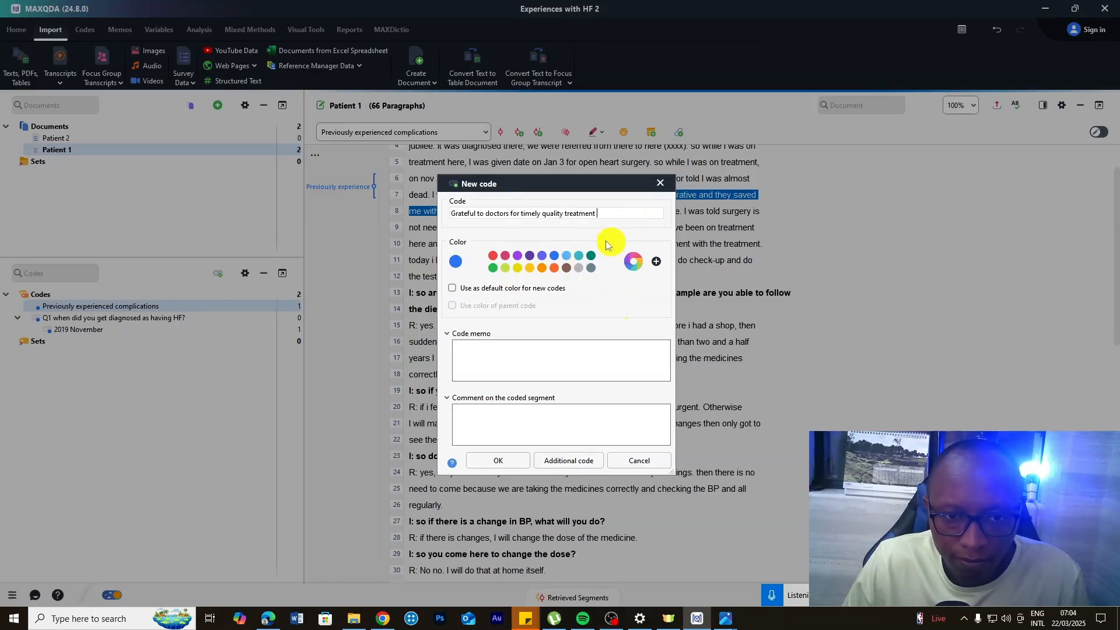
pyautogui.click(569, 460)
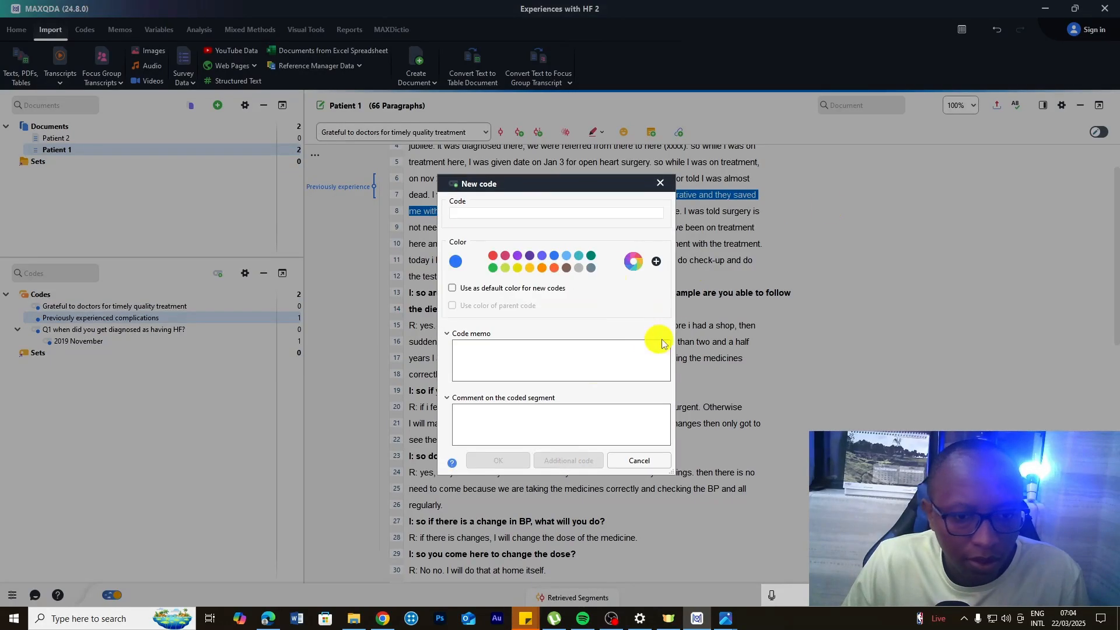
pyautogui.click(660, 183)
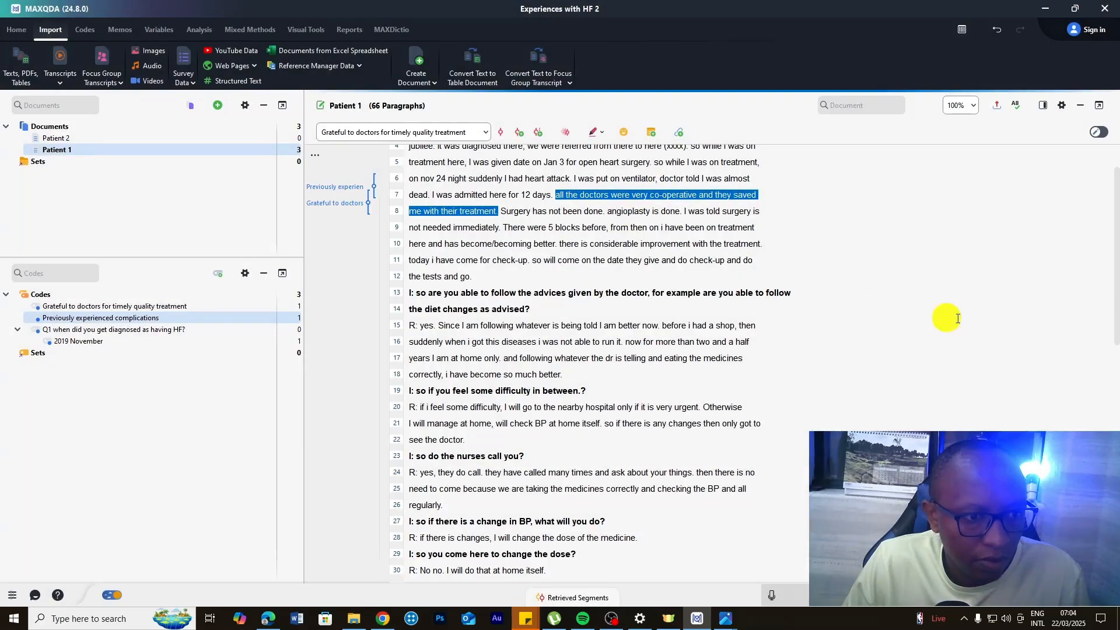
# Review the coded segment stored under Grateful to doctors for timely quality treatment and close the overview.
pyautogui.click(117, 310)
pyautogui.doubleClick(117, 309)
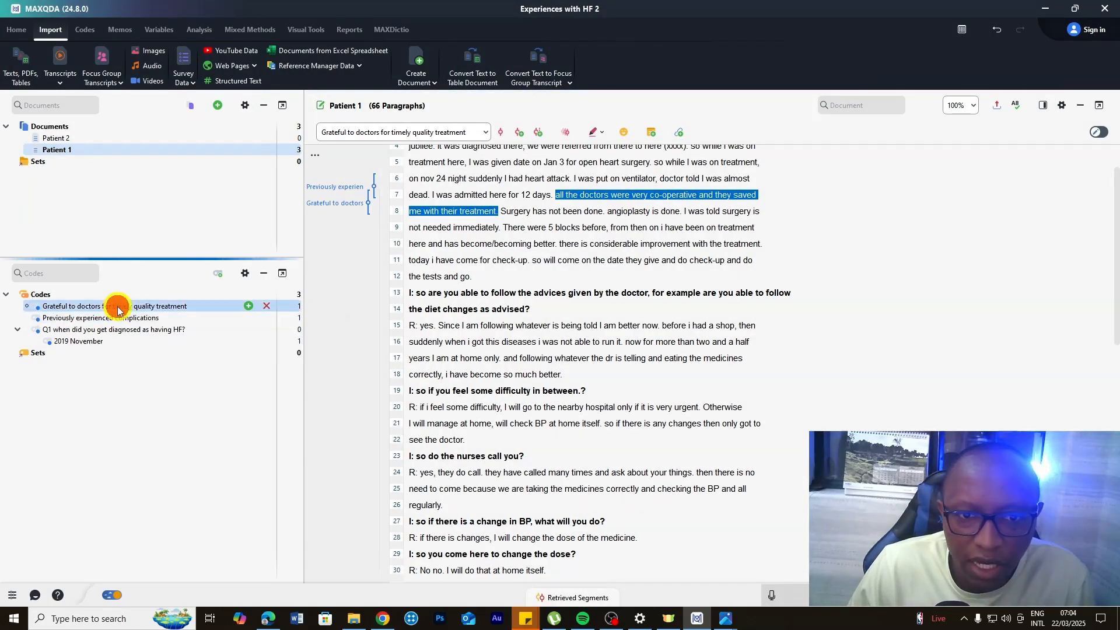
pyautogui.doubleClick(385, 357)
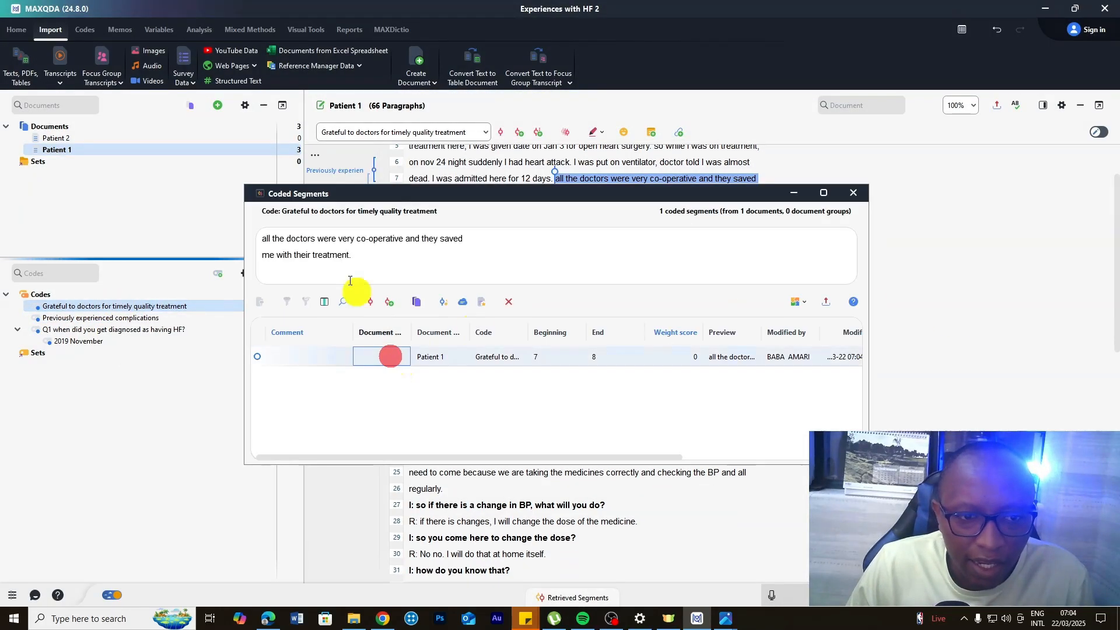
pyautogui.click(853, 193)
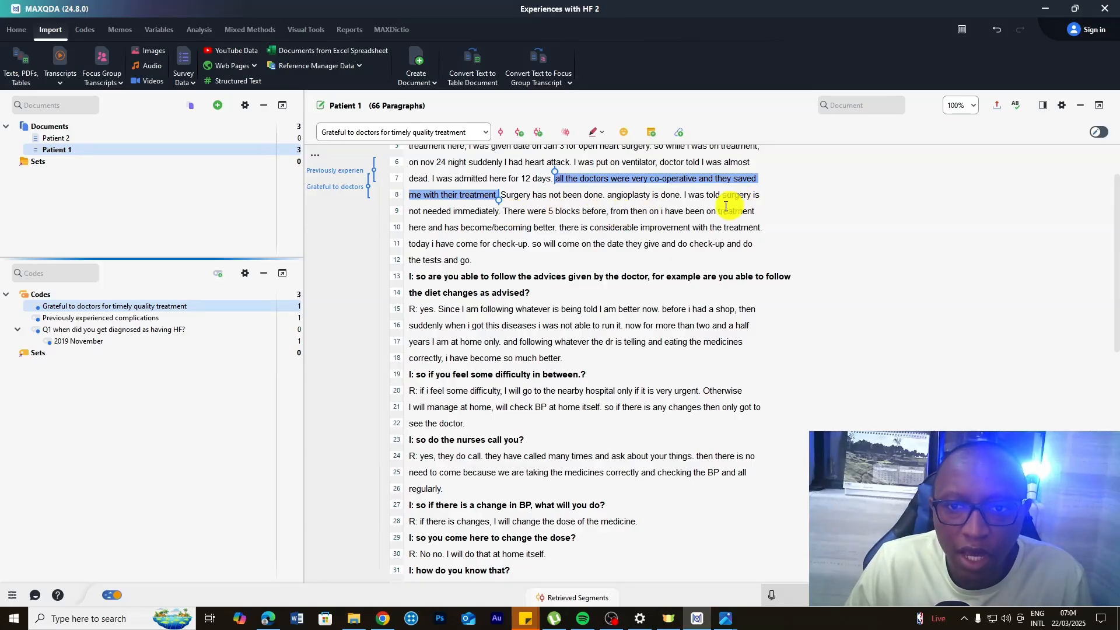
# Code "There were 5 blocks before" under Previously experienced complications, and the following treatment passage with a new code, Witnessing improvement based on current treatment.
pyautogui.moveTo(504, 211); pyautogui.dragTo(125, 320)
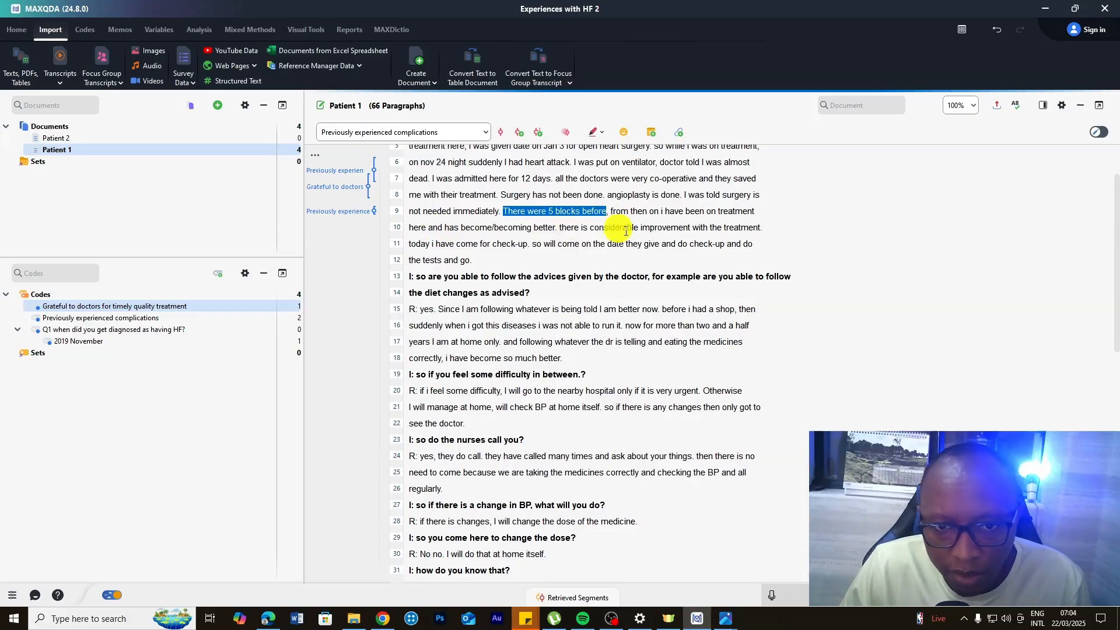
pyautogui.moveTo(611, 212); pyautogui.dragTo(563, 231)
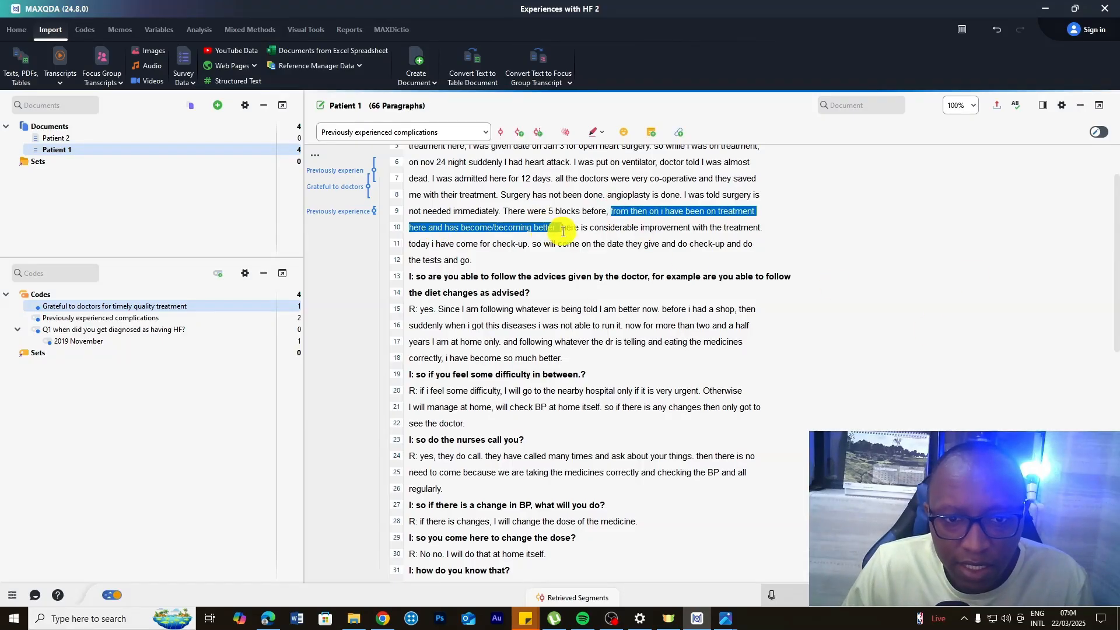
pyautogui.click(518, 132)
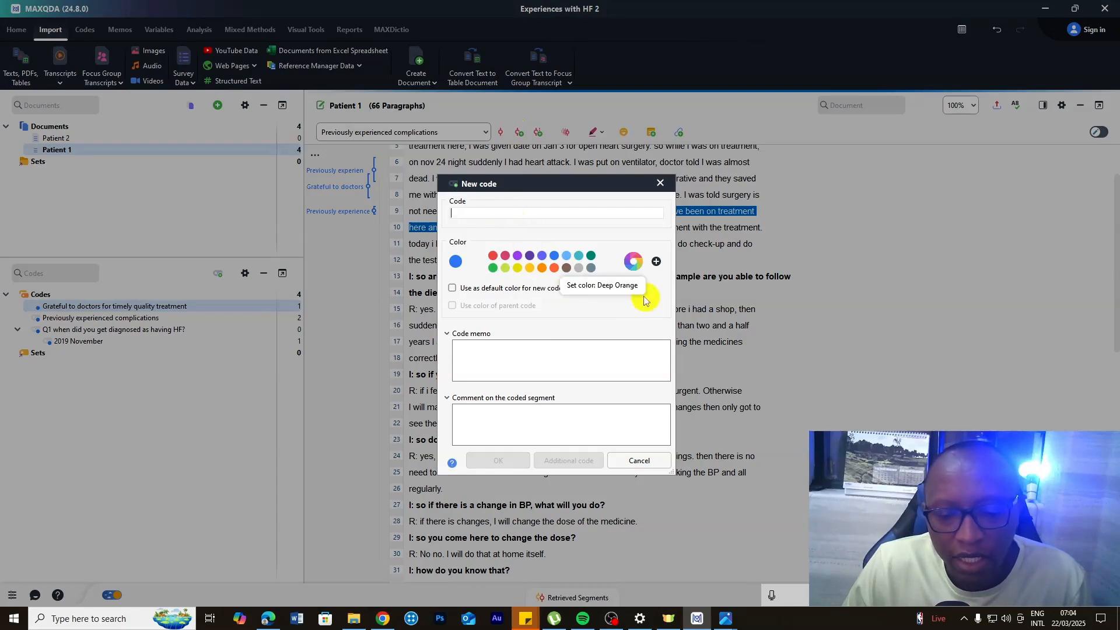
pyautogui.click(775, 600)
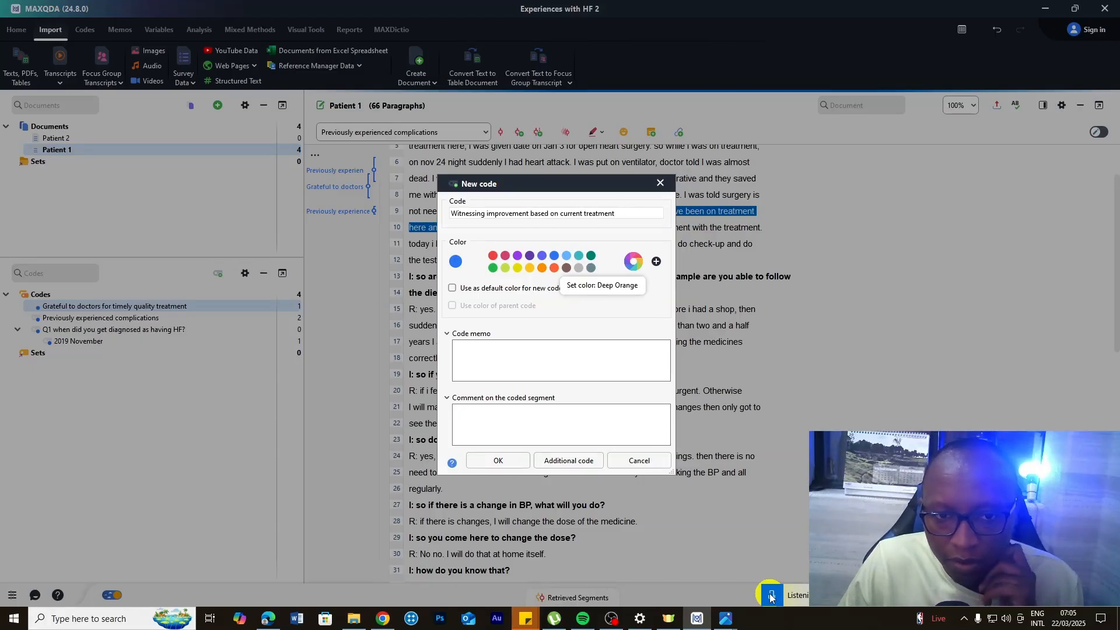
pyautogui.click(499, 461)
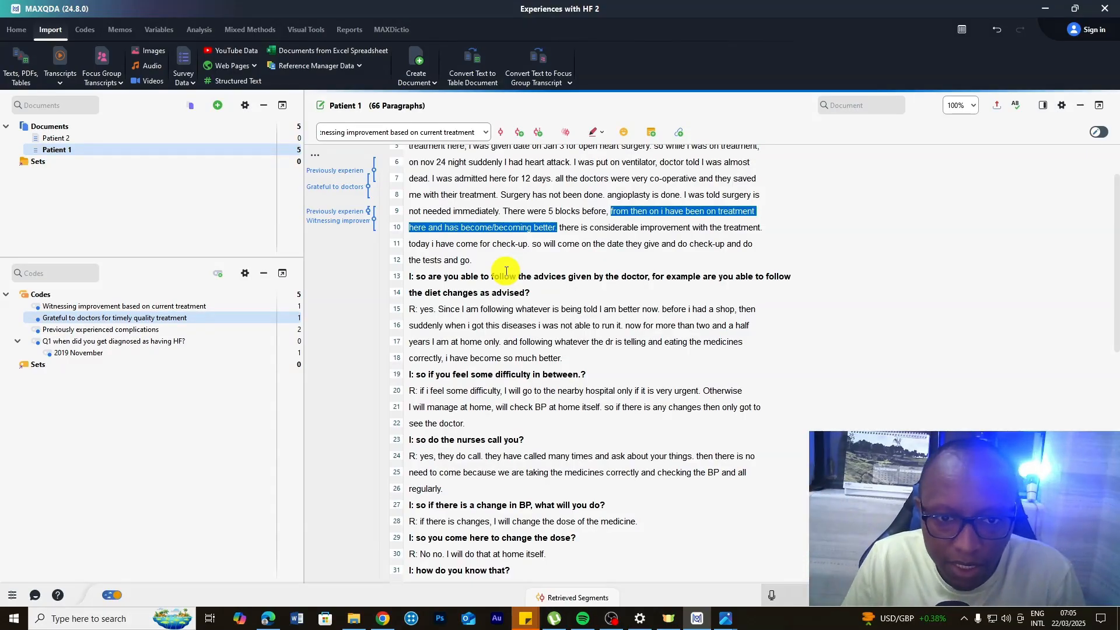
# Code "there is considerable improvement with the treatment. today i have come for check-up." under the existing code Witnessing improvement based on current treatment.
pyautogui.click(564, 231)
pyautogui.moveTo(570, 232); pyautogui.dragTo(495, 252)
pyautogui.moveTo(521, 242); pyautogui.dragTo(531, 250)
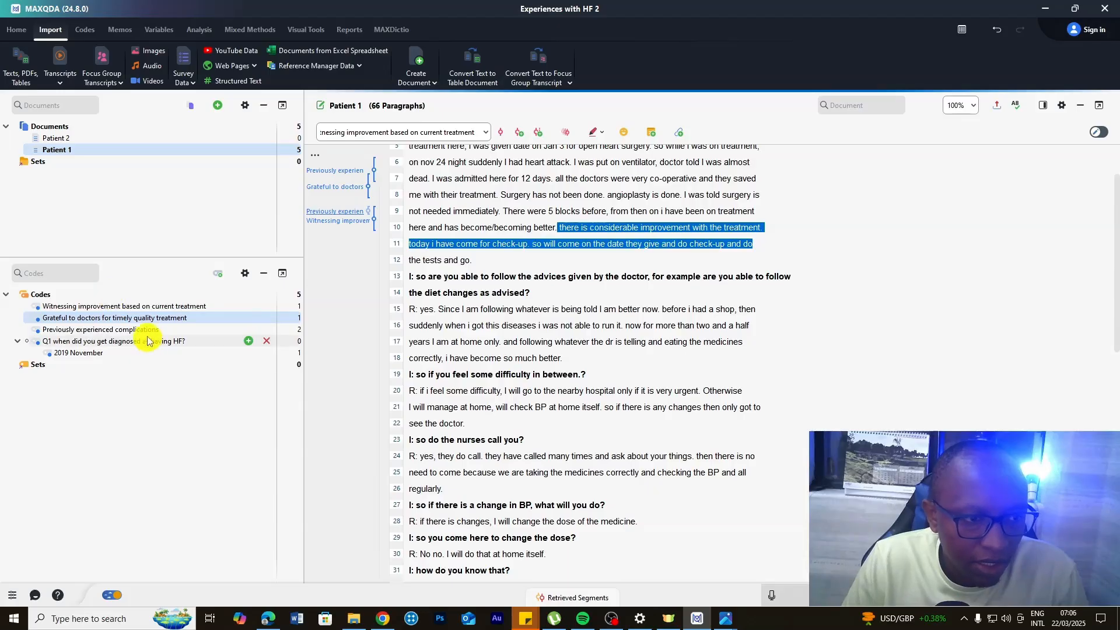
pyautogui.click(564, 241)
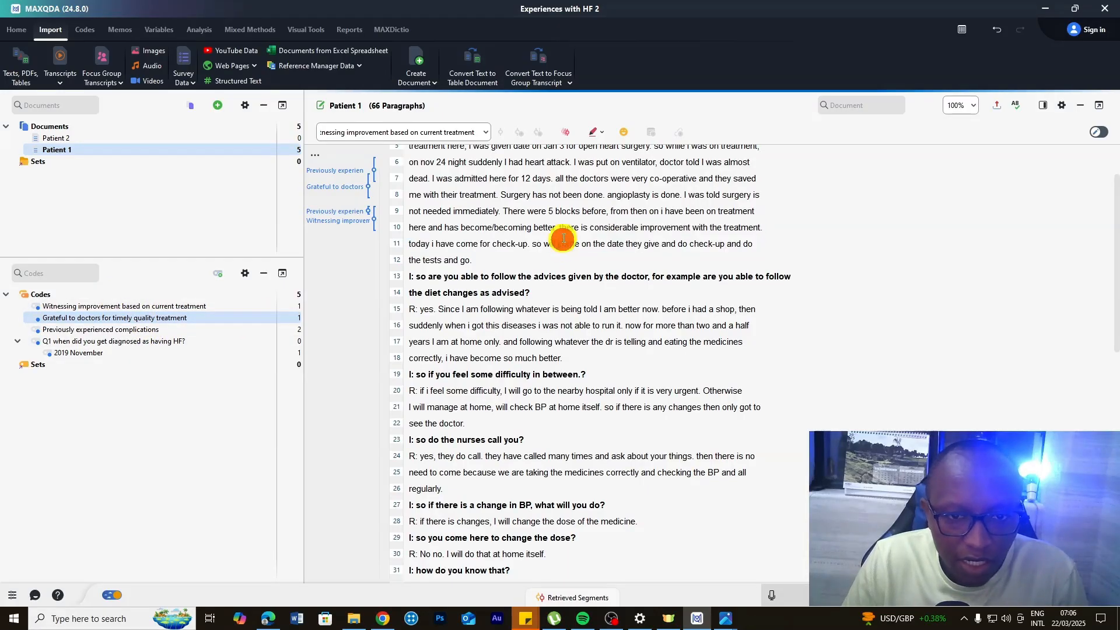
pyautogui.moveTo(559, 229); pyautogui.dragTo(529, 248)
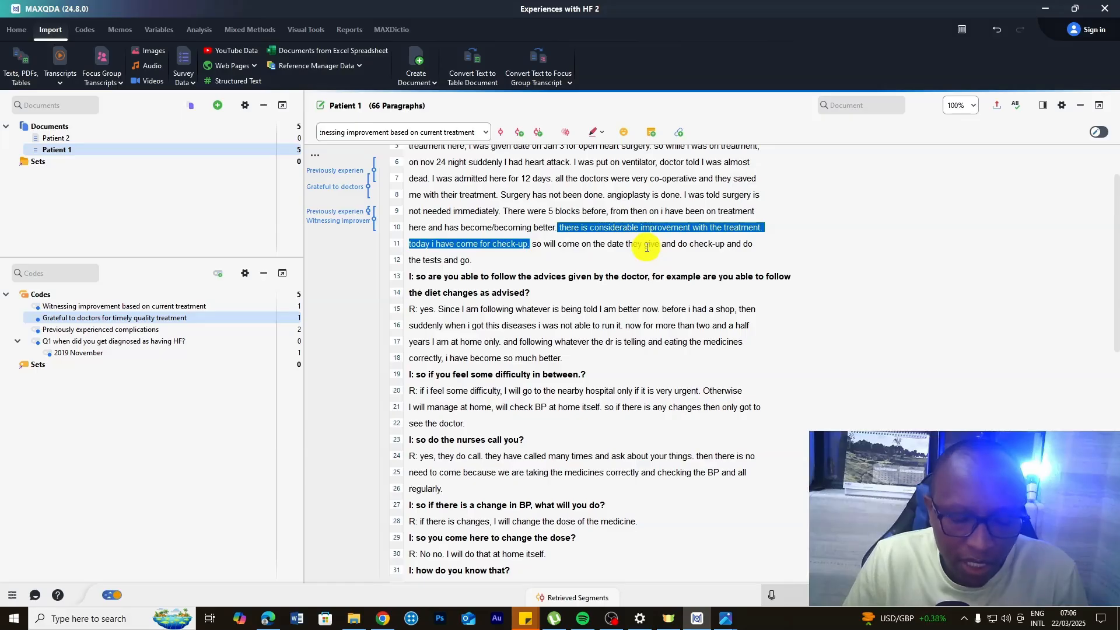
pyautogui.moveTo(443, 245); pyautogui.dragTo(129, 308)
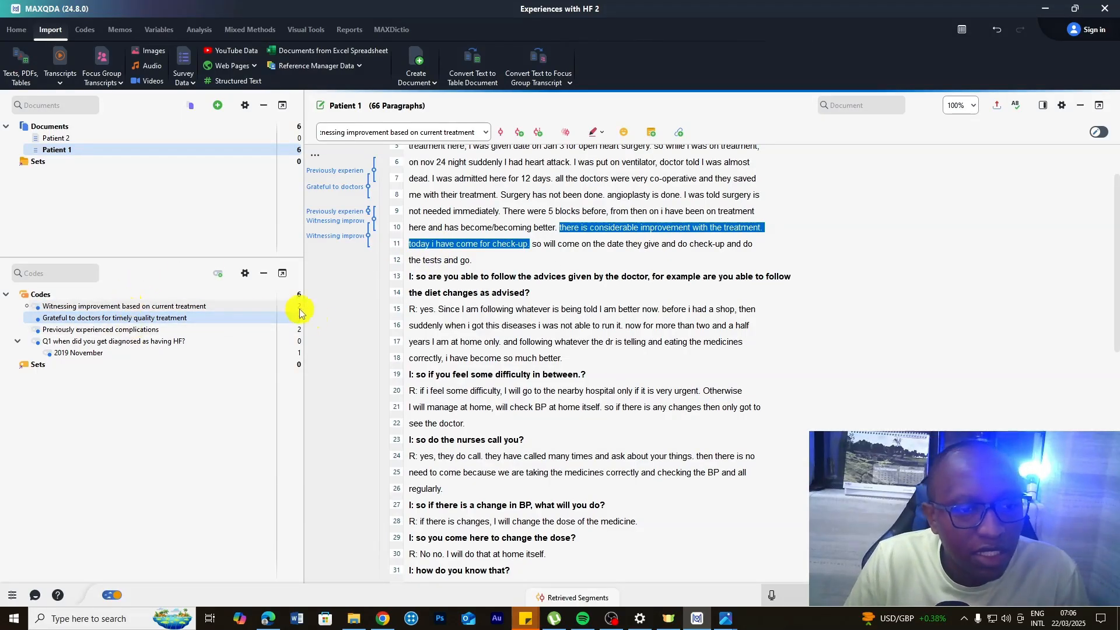
# Review each coded segment stored under Witnessing improvement based on current treatment and close the overview.
pyautogui.doubleClick(169, 308)
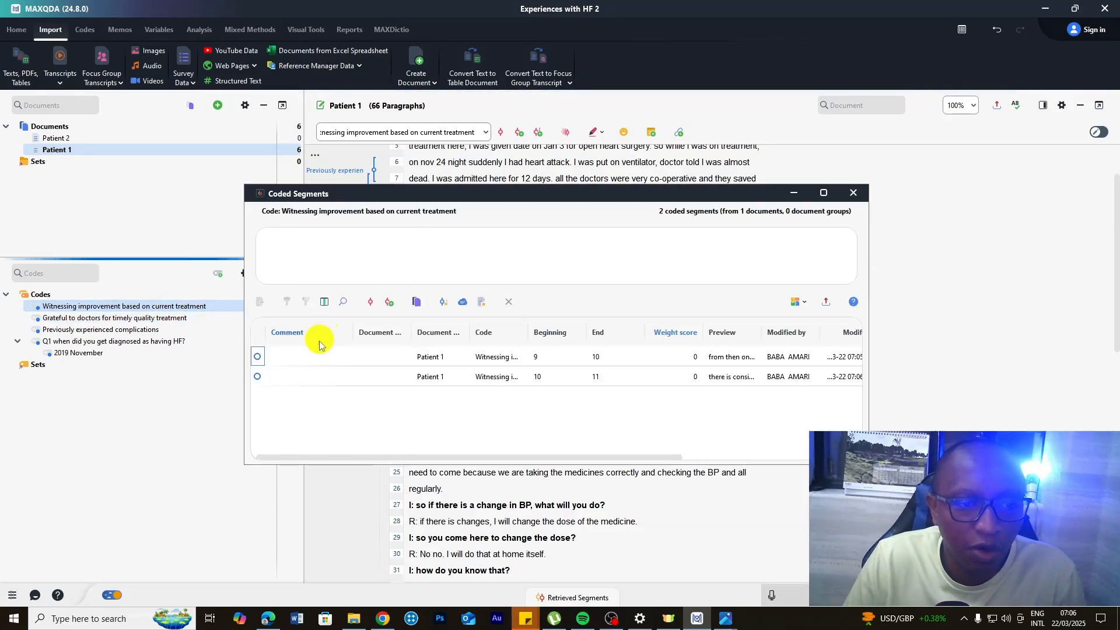
pyautogui.click(312, 362)
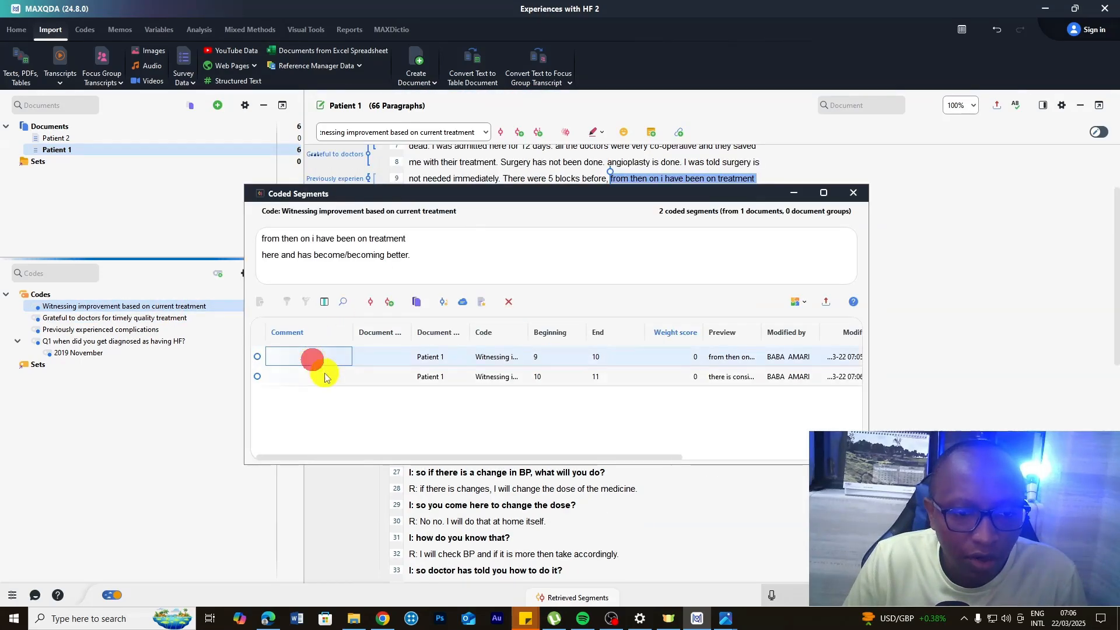
pyautogui.click(281, 377)
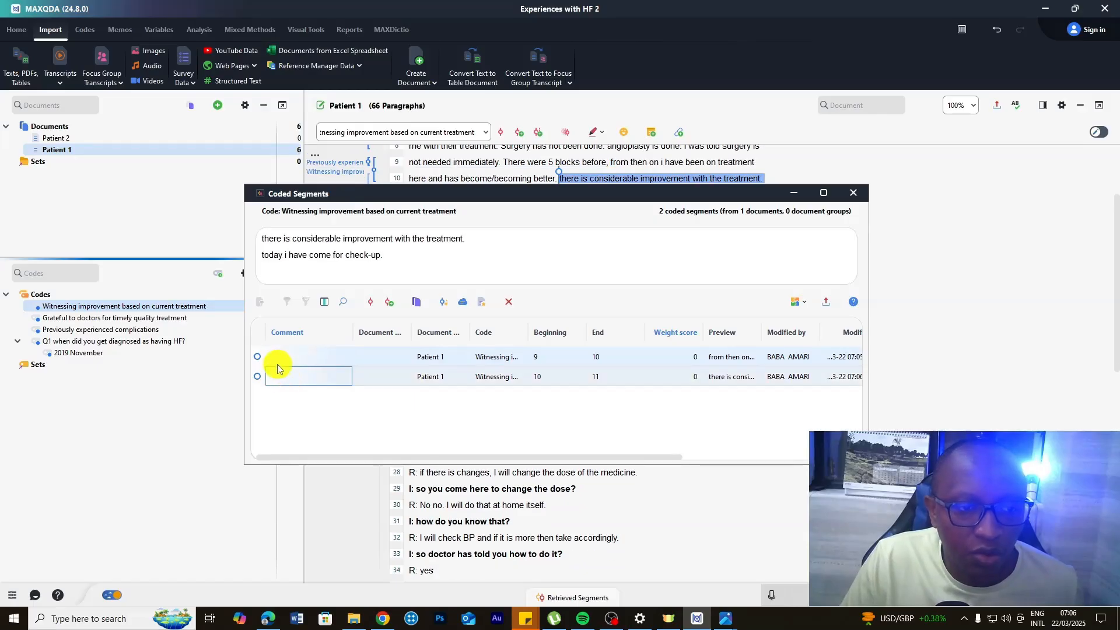
pyautogui.click(316, 333)
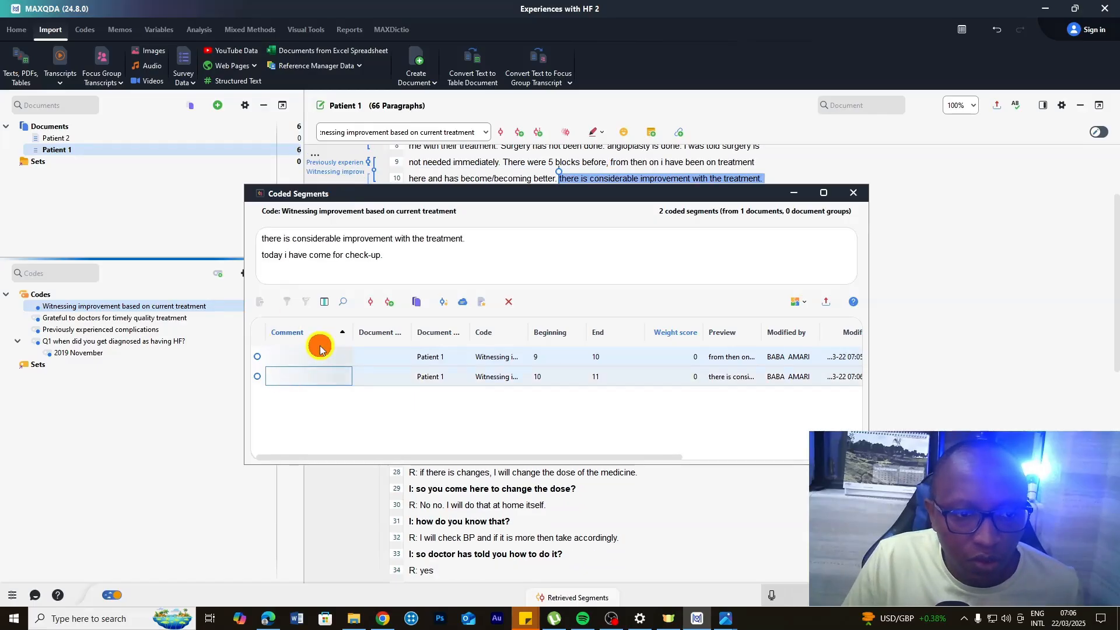
pyautogui.click(854, 193)
pyautogui.scroll(2, 518, 322)
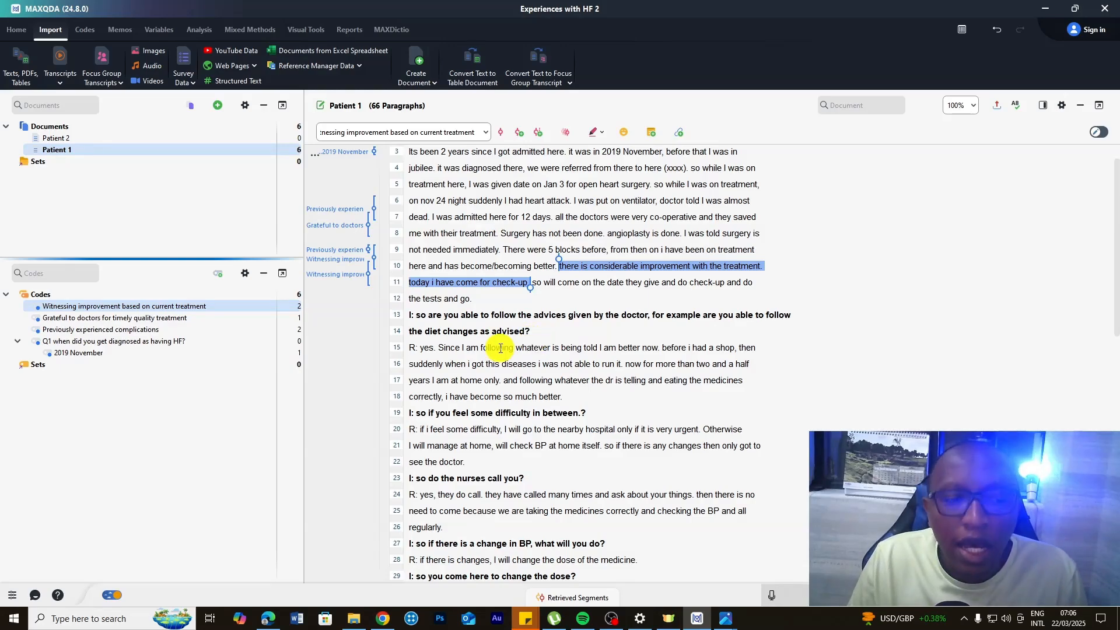
# Copy the question about following the doctor's advice and diet changes from paragraphs 13–14 and paste it as the name of a new code.
pyautogui.scroll(-1, 500, 349)
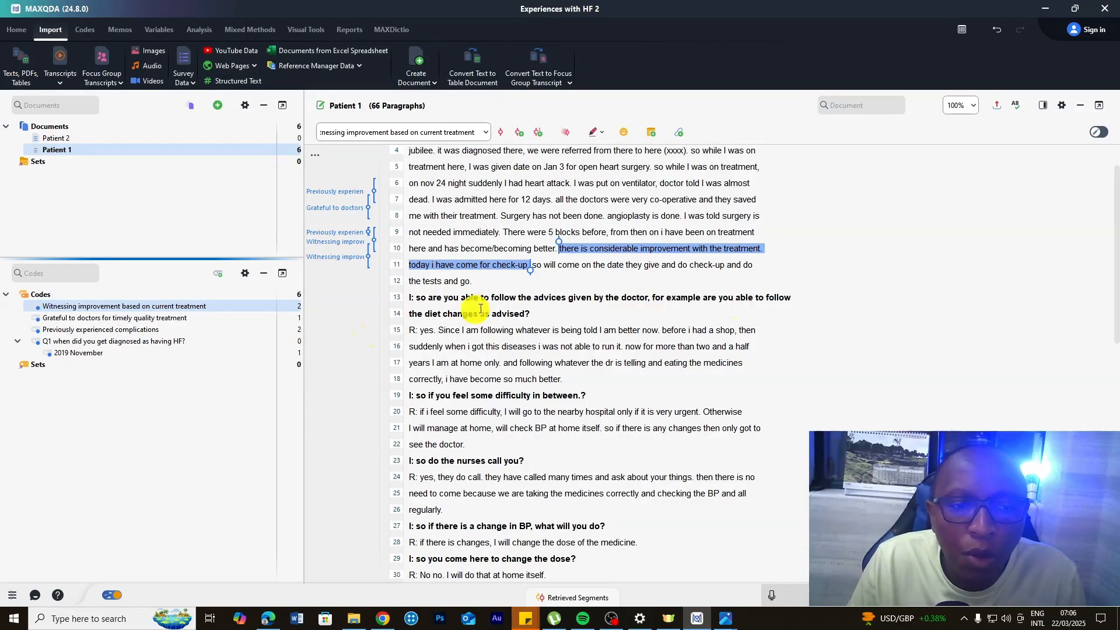
pyautogui.moveTo(526, 314); pyautogui.dragTo(412, 299)
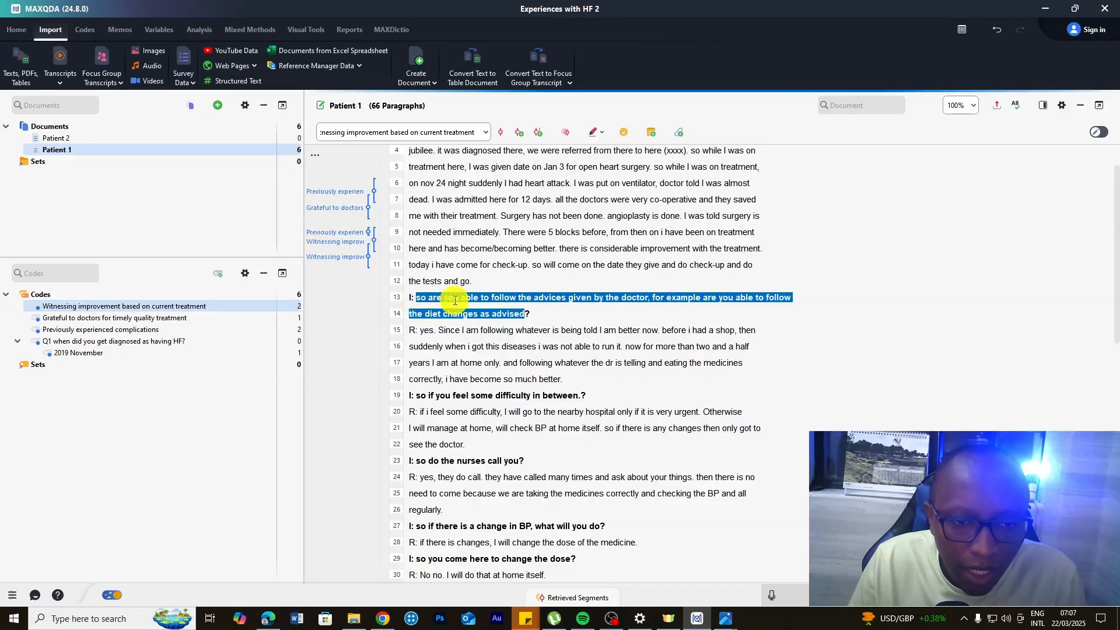
pyautogui.rightClick(357, 299)
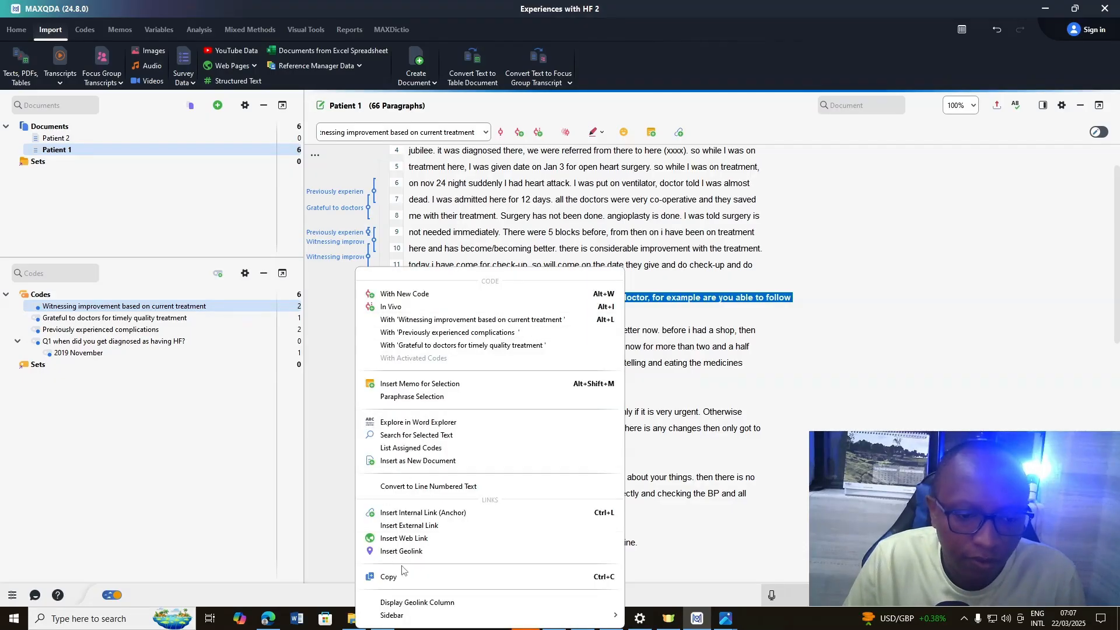
pyautogui.click(374, 576)
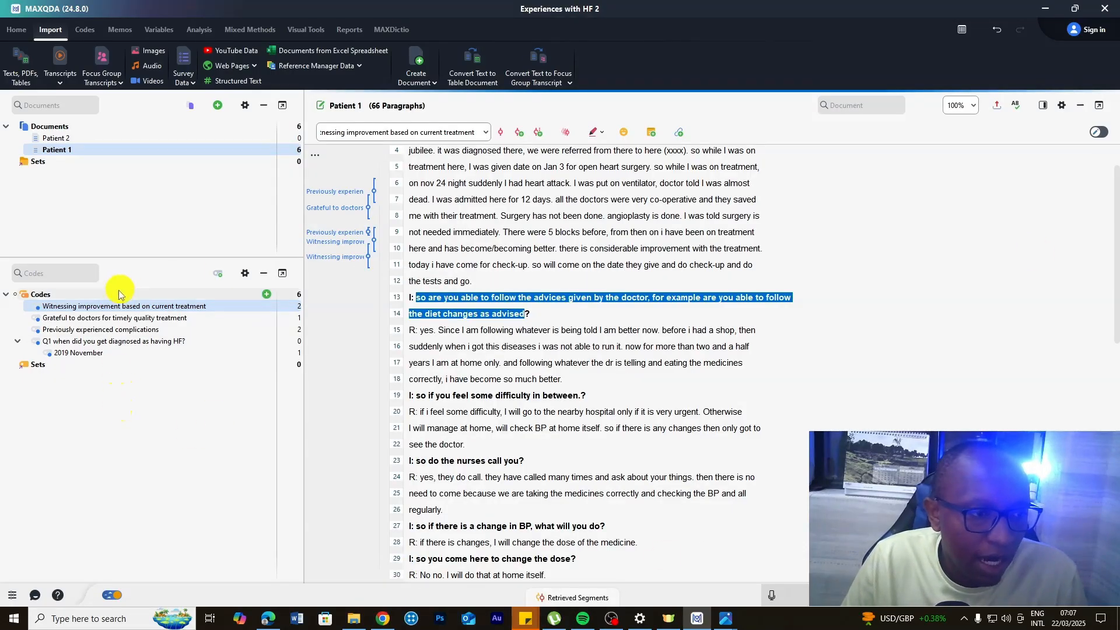
pyautogui.click(265, 299)
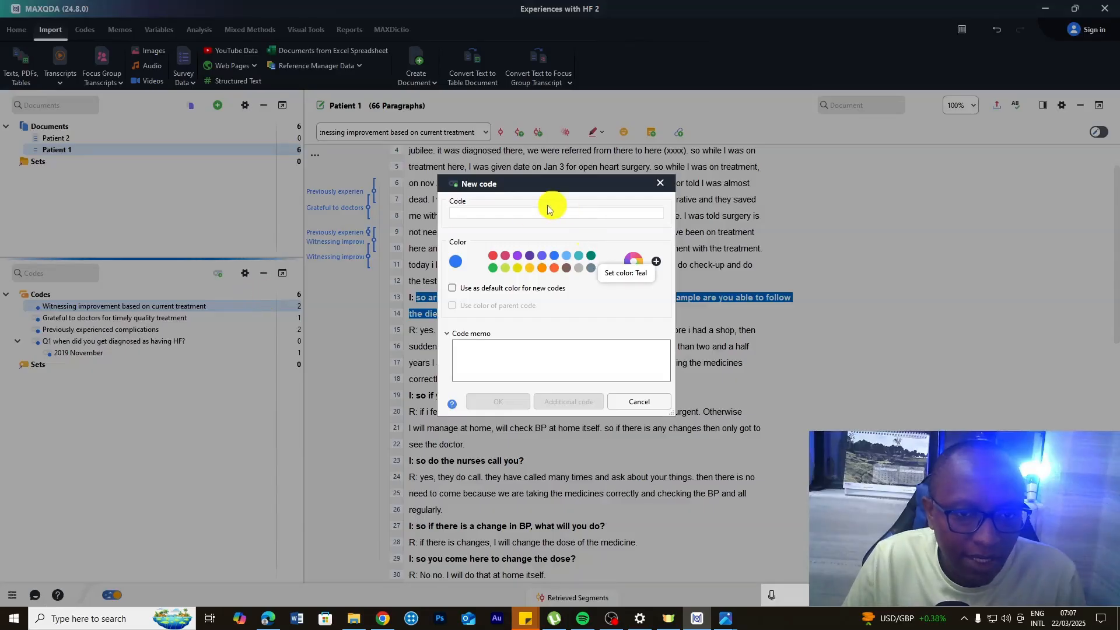
pyautogui.rightClick(529, 214)
pyautogui.click(548, 291)
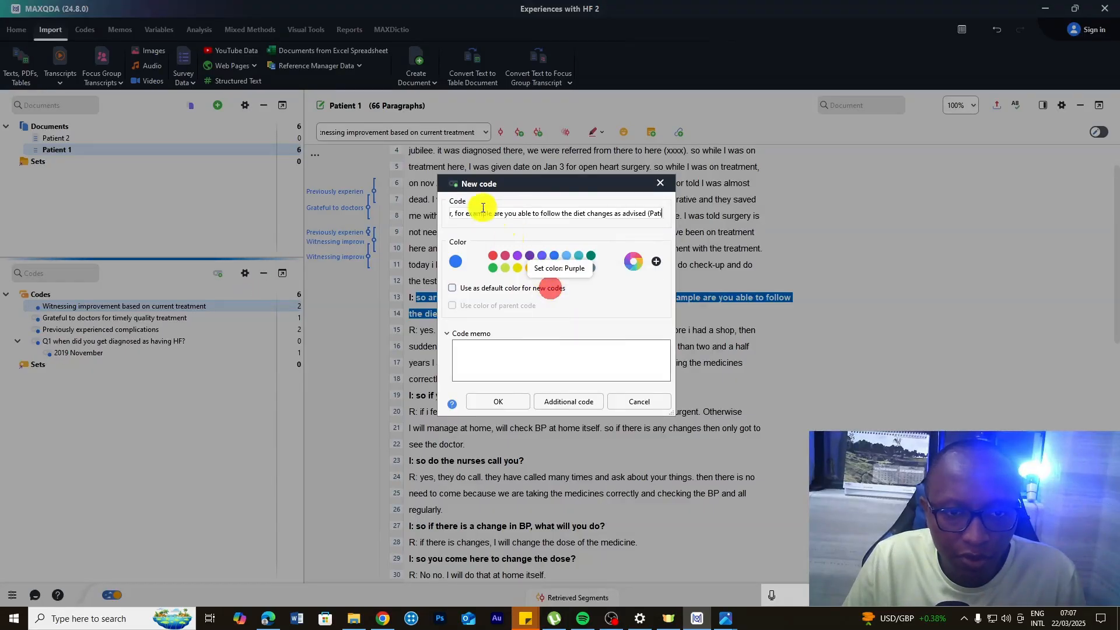
# Remove the pasted source reference from the end of the code name, prefix the name with Q2, and create the code.
pyautogui.press('BackSpace')
pyautogui.press('BackSpace')
pyautogui.press('BackSpace')
pyautogui.press('BackSpace')
pyautogui.press('BackSpace')
pyautogui.press('BackSpace')
pyautogui.press('BackSpace')
pyautogui.press('BackSpace')
pyautogui.press('BackSpace')
pyautogui.press('BackSpace')
pyautogui.press('BackSpace')
pyautogui.press('BackSpace')
pyautogui.press('BackSpace')
pyautogui.press('BackSpace')
pyautogui.press('BackSpace')
pyautogui.press('BackSpace')
pyautogui.press('BackSpace')
pyautogui.press('BackSpace')
pyautogui.press('BackSpace')
pyautogui.press('BackSpace')
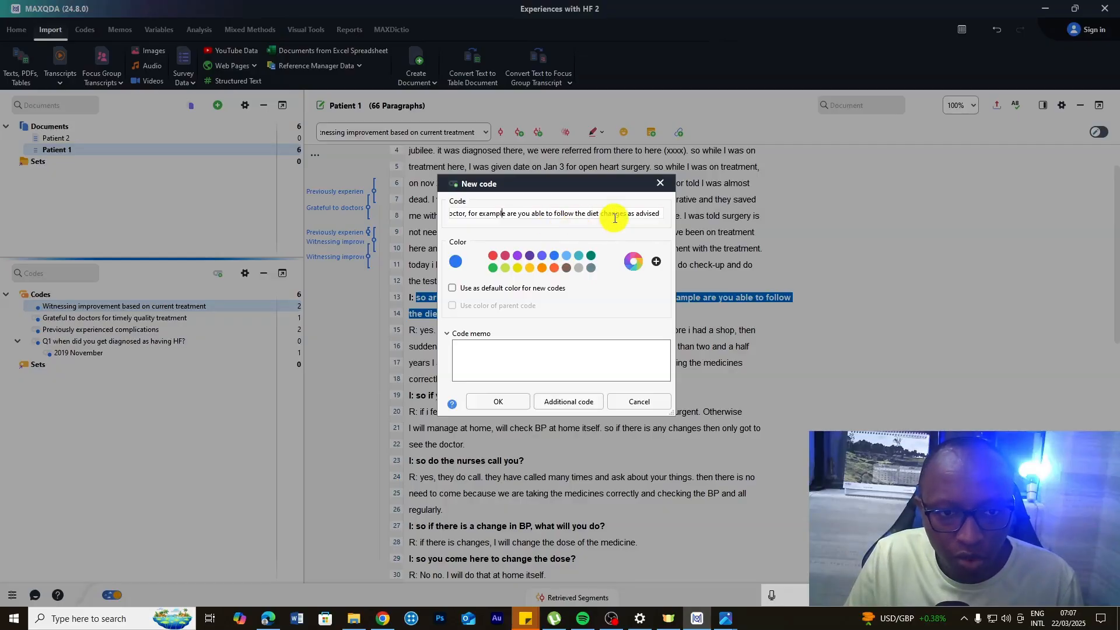
pyautogui.press('Left')
pyautogui.press('Left')
pyautogui.press('Left')
pyautogui.press('Left')
pyautogui.press('Left')
pyautogui.press('Left')
pyautogui.press('Left')
pyautogui.press('Left')
pyautogui.press('Left')
pyautogui.press('Left')
pyautogui.press('Left')
pyautogui.press('Left')
pyautogui.press('Left')
pyautogui.press('Left')
pyautogui.press('Left')
pyautogui.press('Left')
pyautogui.press('Left')
pyautogui.press('Left')
pyautogui.press('Left')
pyautogui.press('Left')
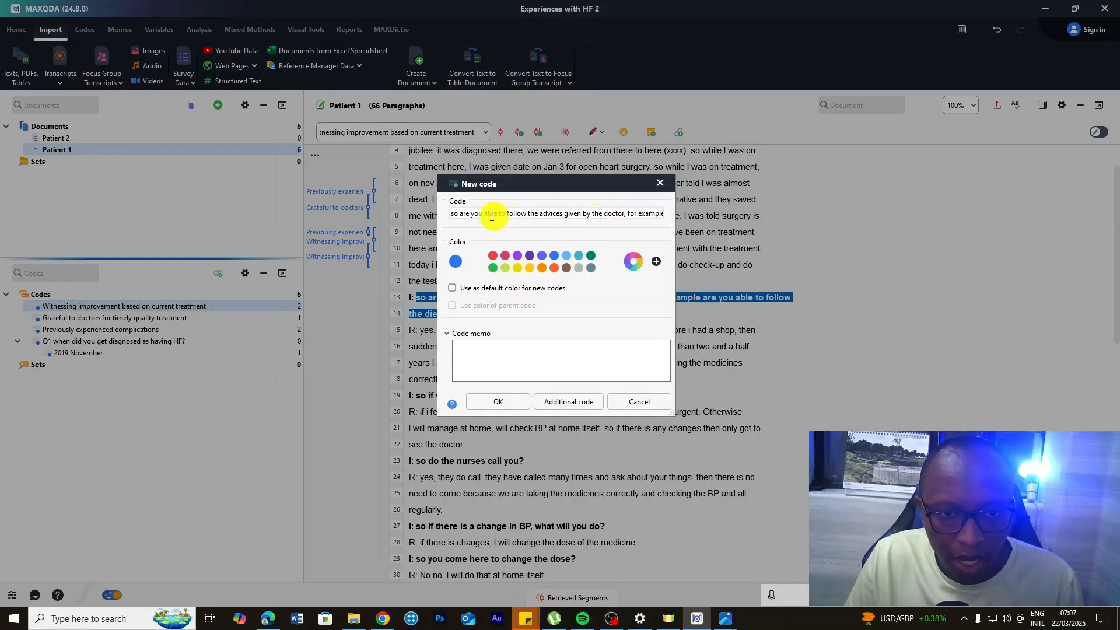
pyautogui.write('Q2')
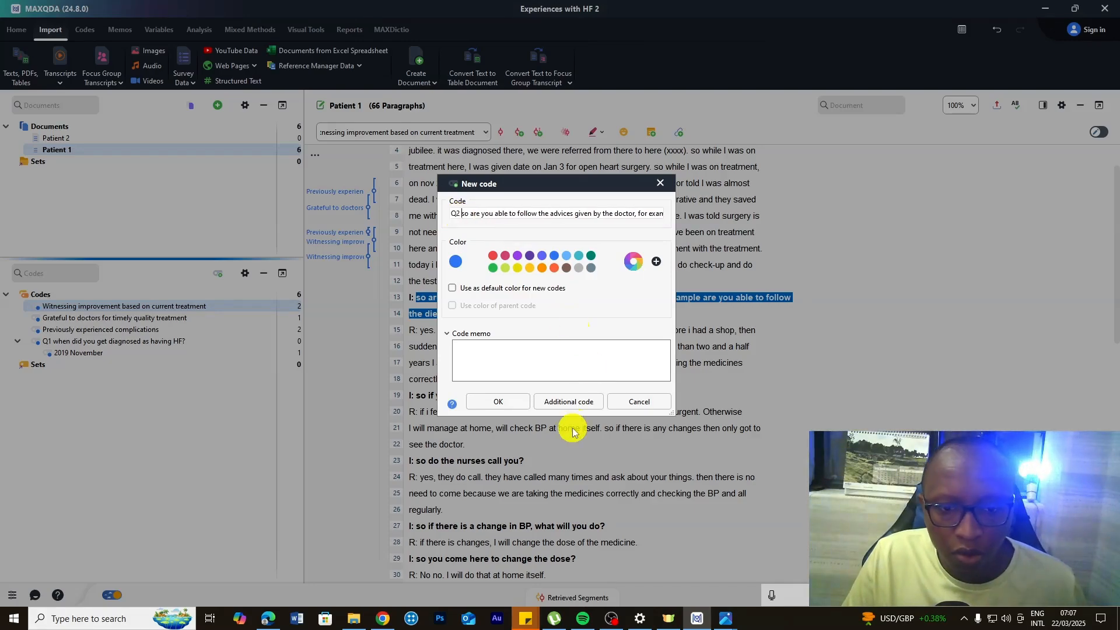
pyautogui.click(498, 402)
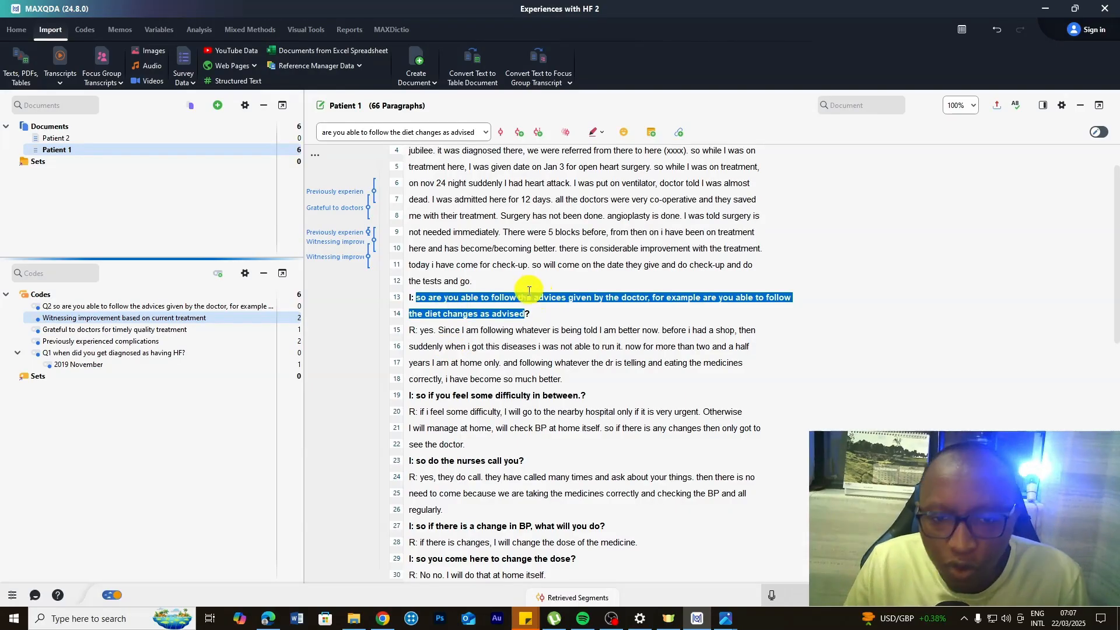
# Code "R: yes." in paragraph 15 with a new code named Follows doctor's advice.
pyautogui.click(434, 332)
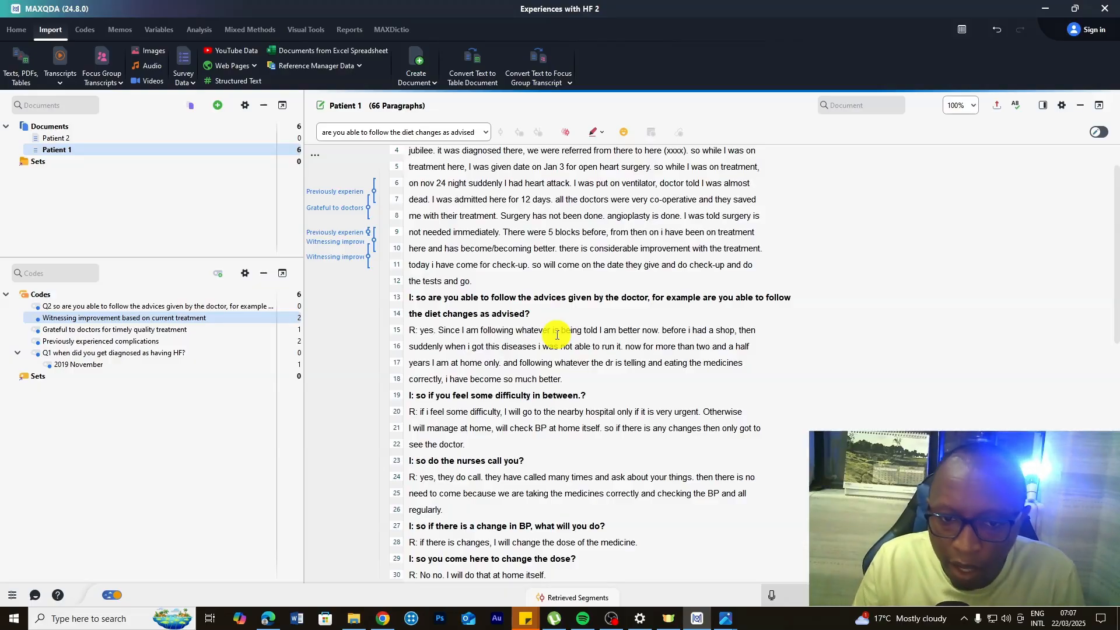
pyautogui.write('.')
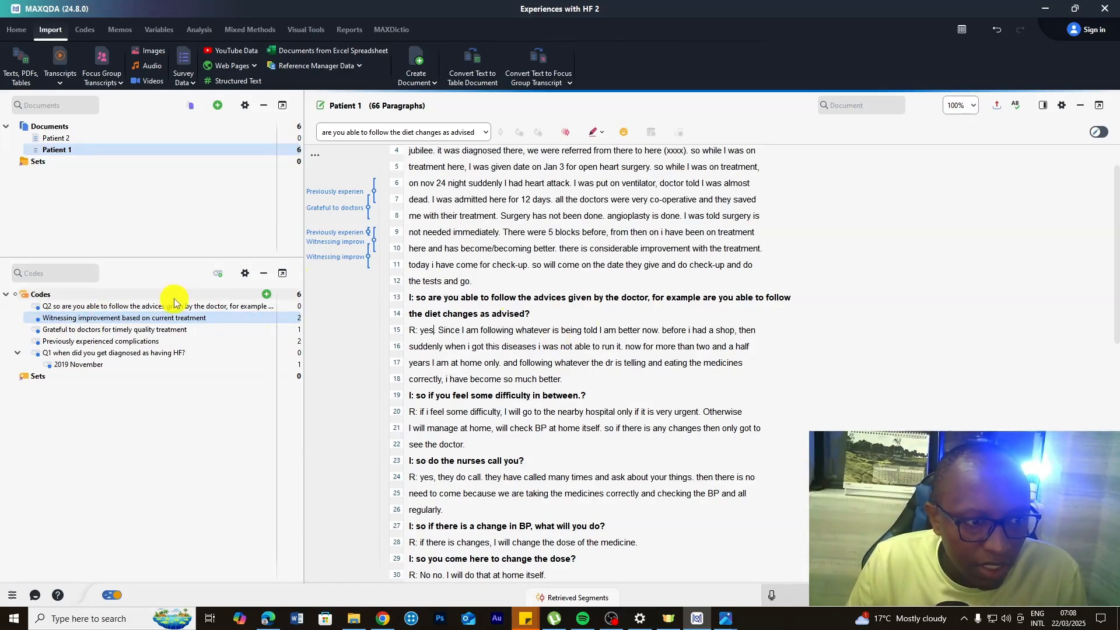
pyautogui.moveTo(437, 328); pyautogui.dragTo(420, 333)
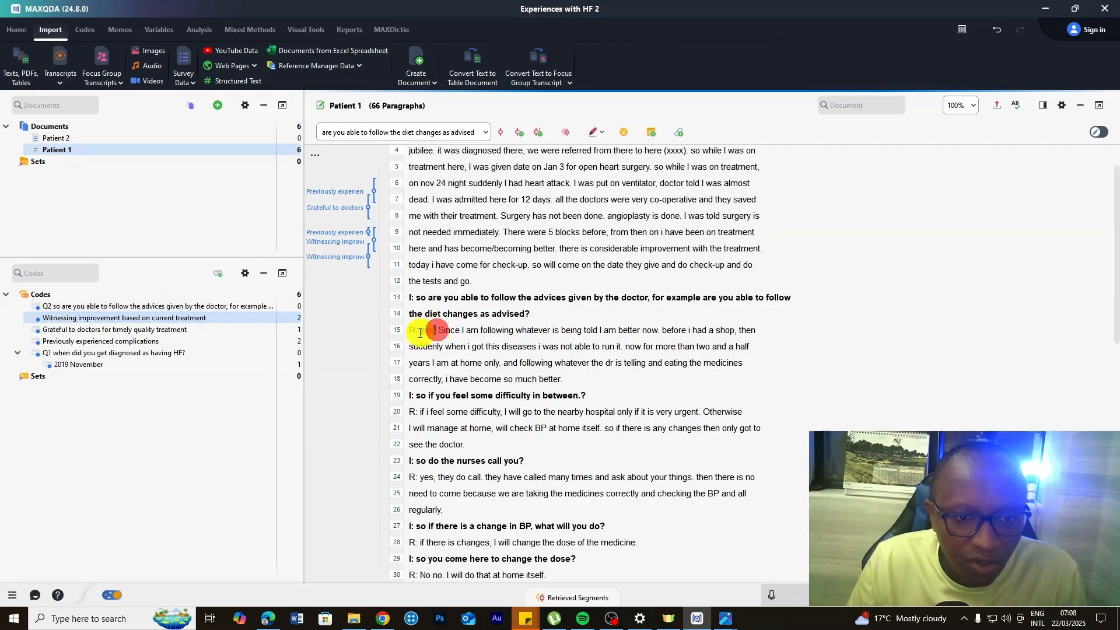
pyautogui.click(524, 133)
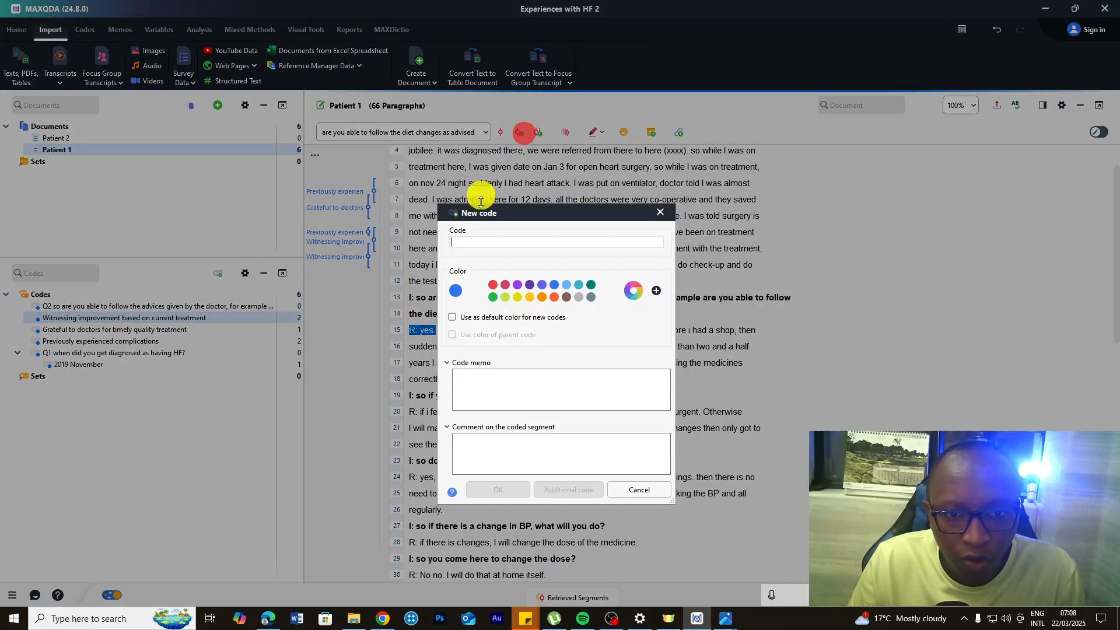
pyautogui.click(780, 593)
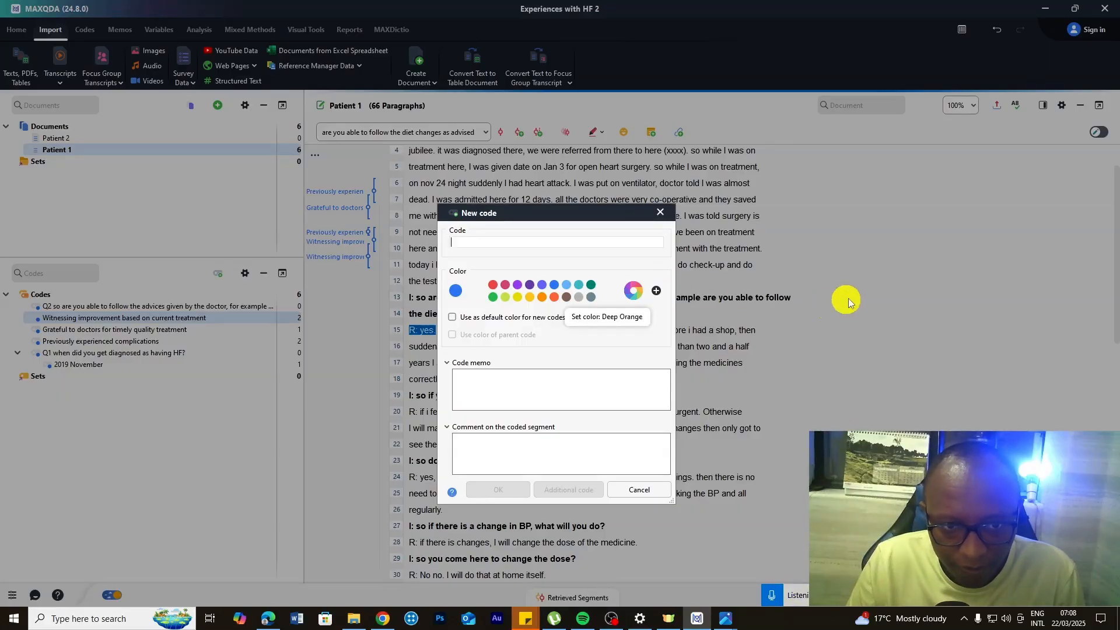
pyautogui.click(486, 487)
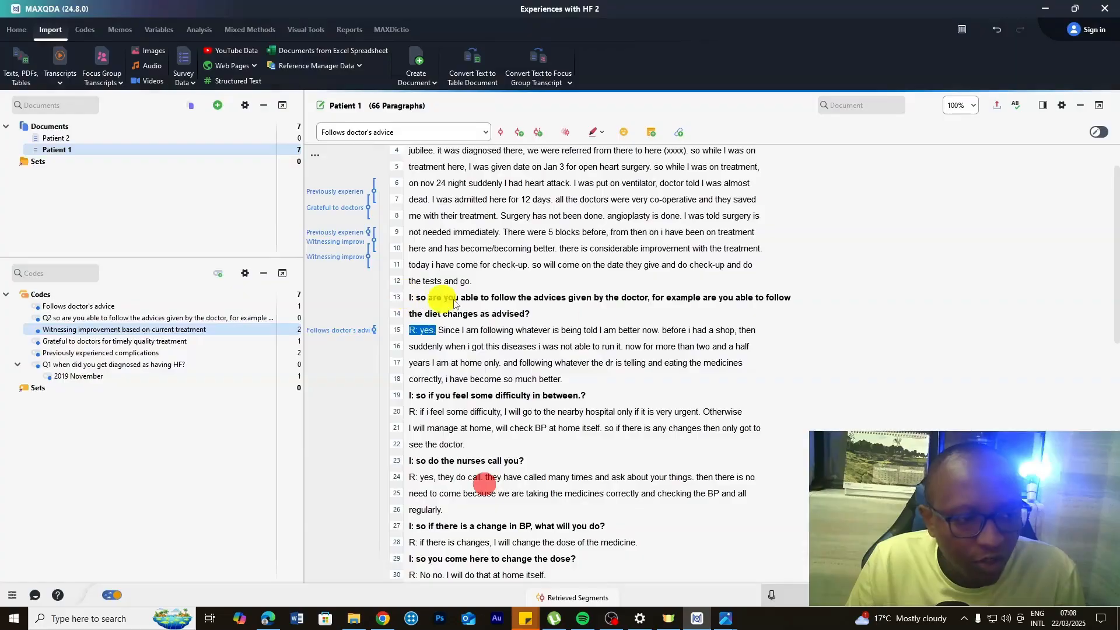
# Nest the Follows doctor's advice code under the Q2 question code.
pyautogui.click(57, 308)
pyautogui.moveTo(56, 307); pyautogui.dragTo(104, 316)
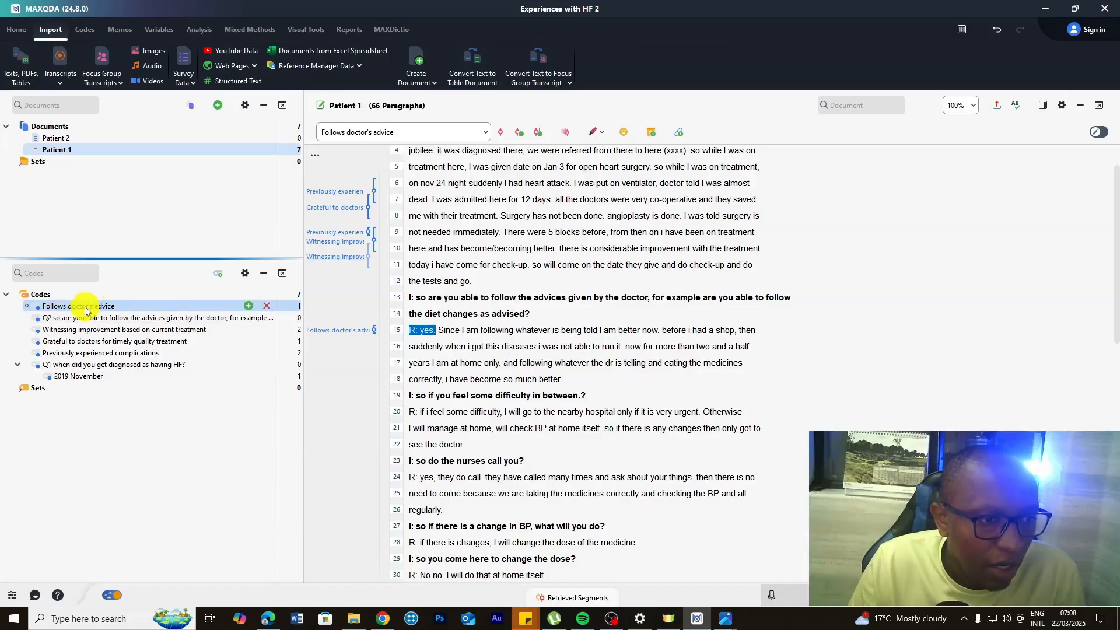
pyautogui.moveTo(82, 306); pyautogui.dragTo(92, 318)
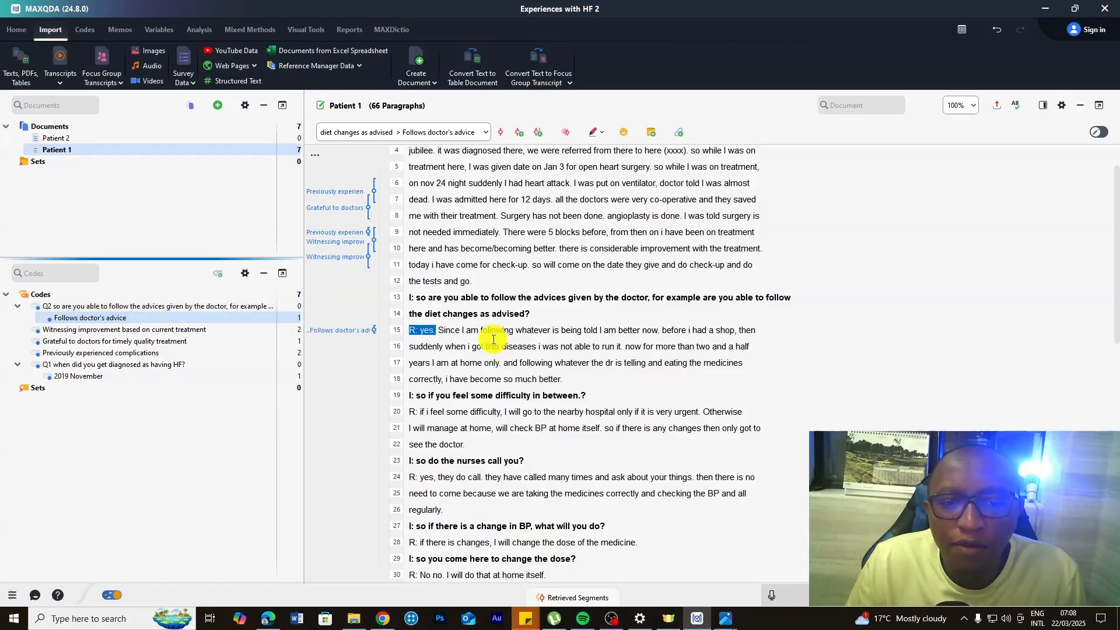
# Code "Since I am following whatever is being told I am better now." as Witnessed significant improvement in health as a result of following doctor's advice, under Q2.
pyautogui.moveTo(439, 330); pyautogui.dragTo(660, 331)
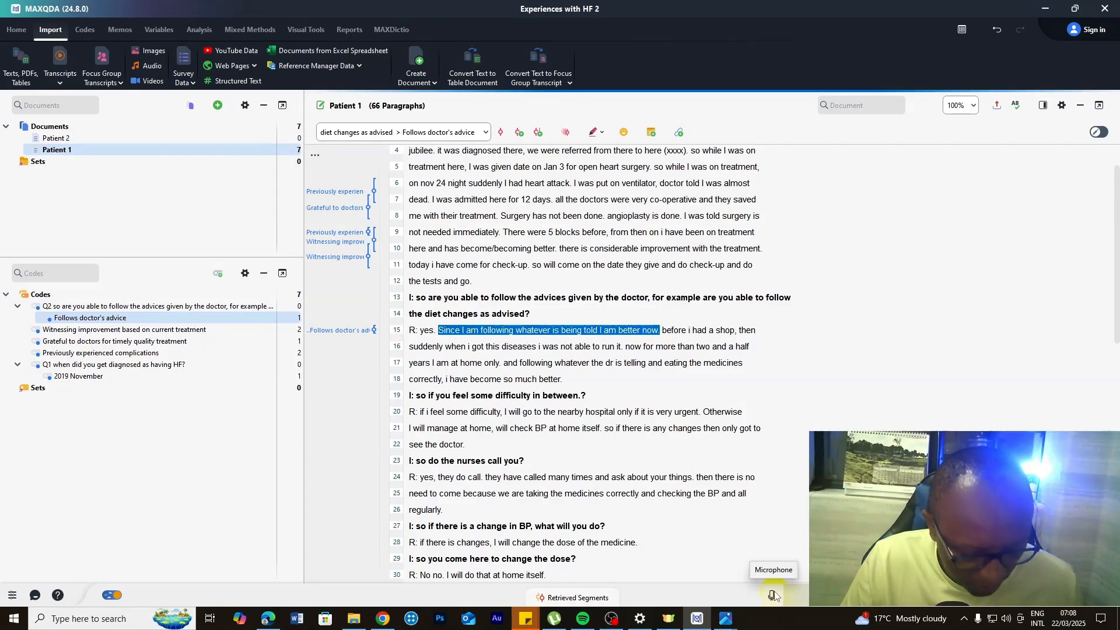
pyautogui.click(520, 134)
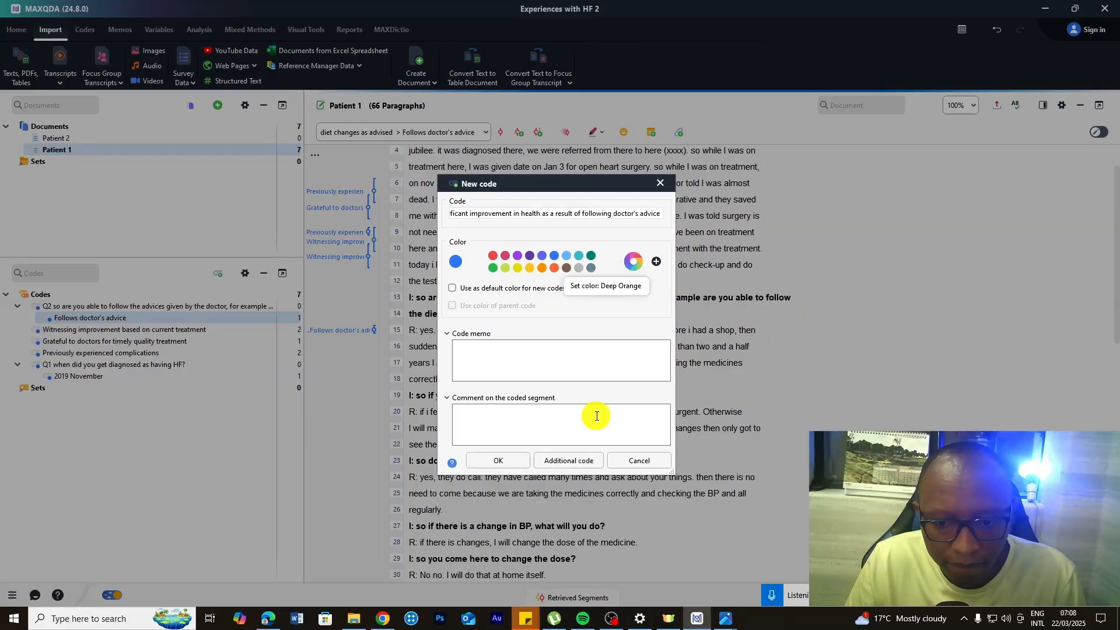
pyautogui.click(497, 461)
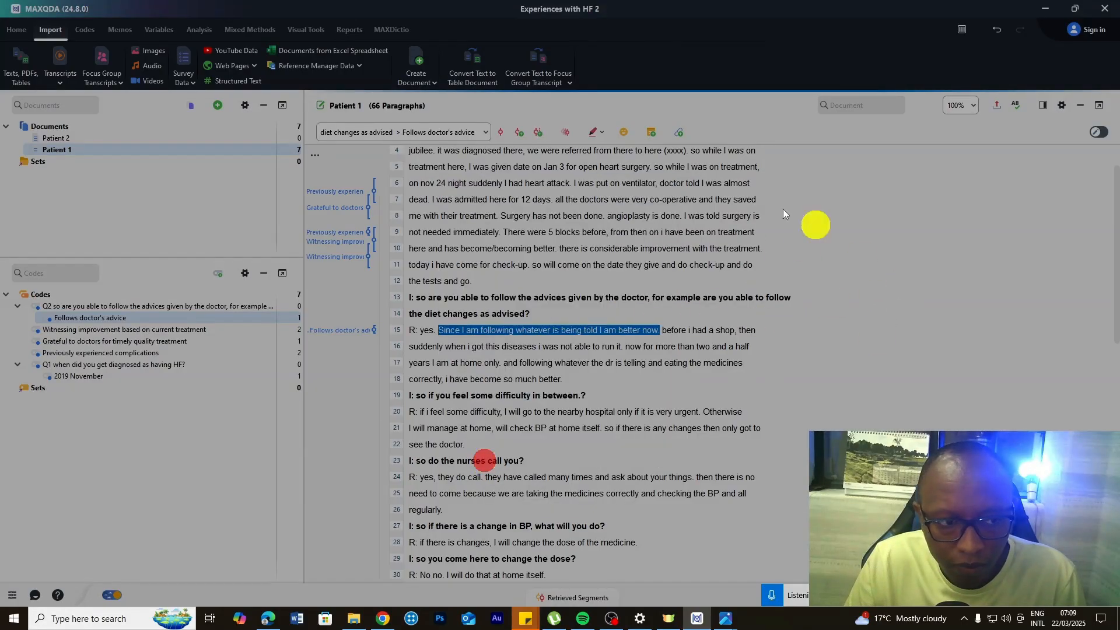
pyautogui.moveTo(119, 306); pyautogui.dragTo(133, 325)
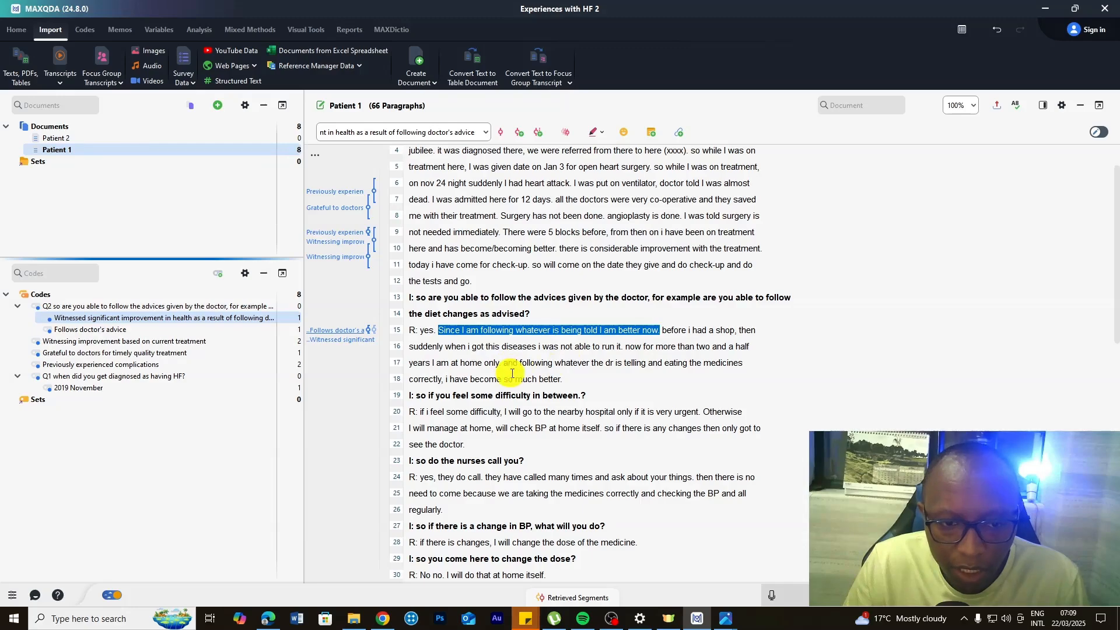
# Code "and following whatever the dr is telling and eating the medicines correctly, i have become so much better." under the existing Witnessed significant improvement code.
pyautogui.moveTo(561, 379); pyautogui.dragTo(410, 379)
pyautogui.moveTo(506, 365); pyautogui.dragTo(503, 363)
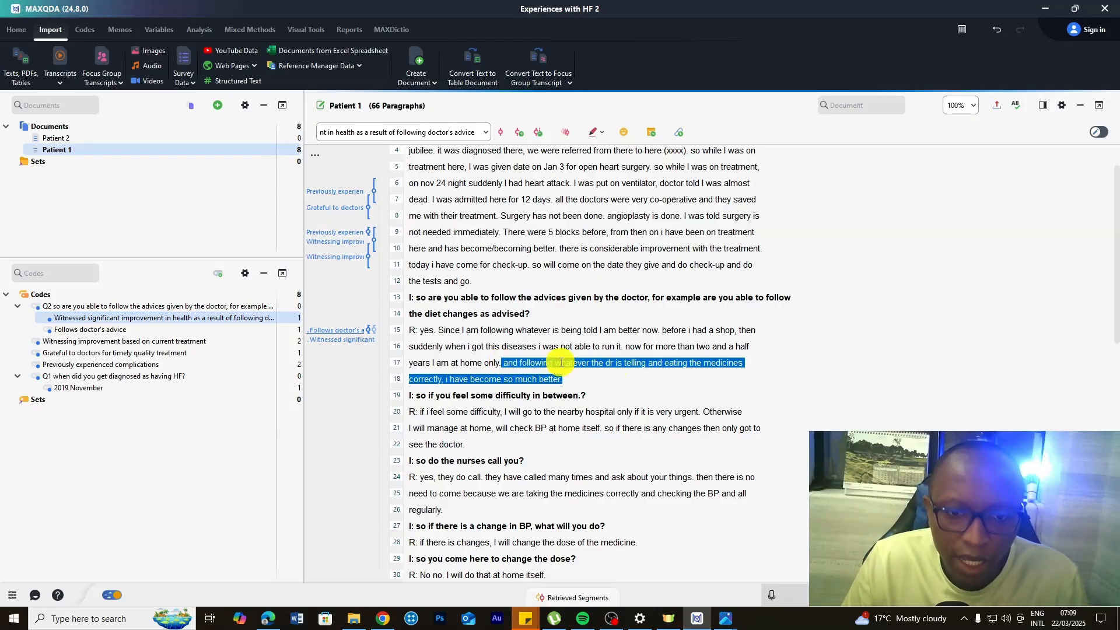
pyautogui.moveTo(554, 363); pyautogui.dragTo(153, 320)
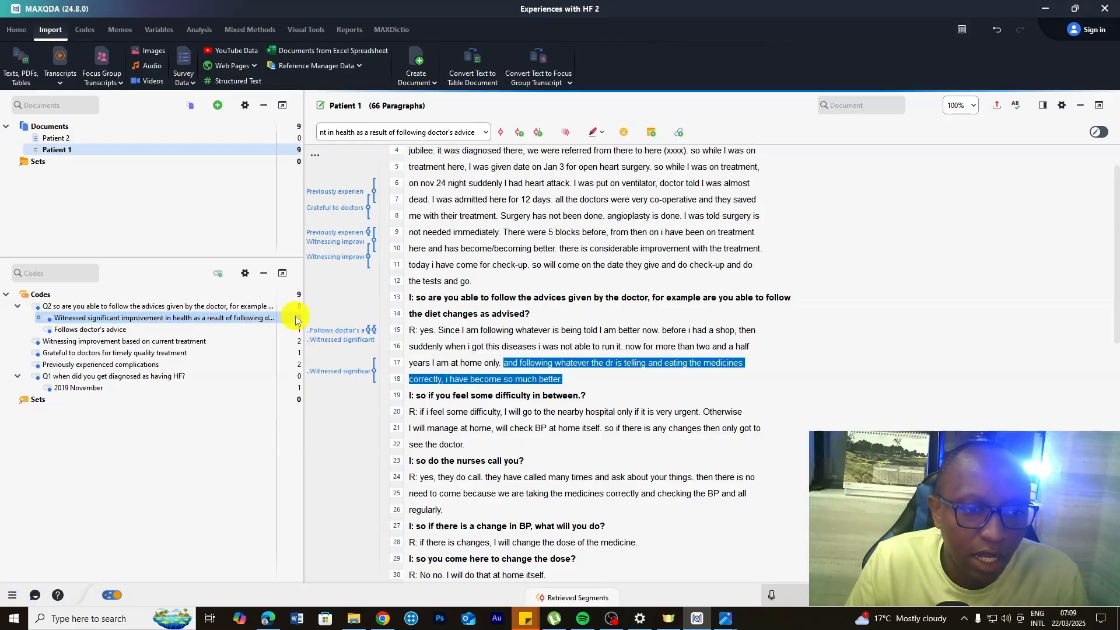
# Review the coded segments stored under the Witnessed significant improvement in health code and close the overview.
pyautogui.doubleClick(162, 319)
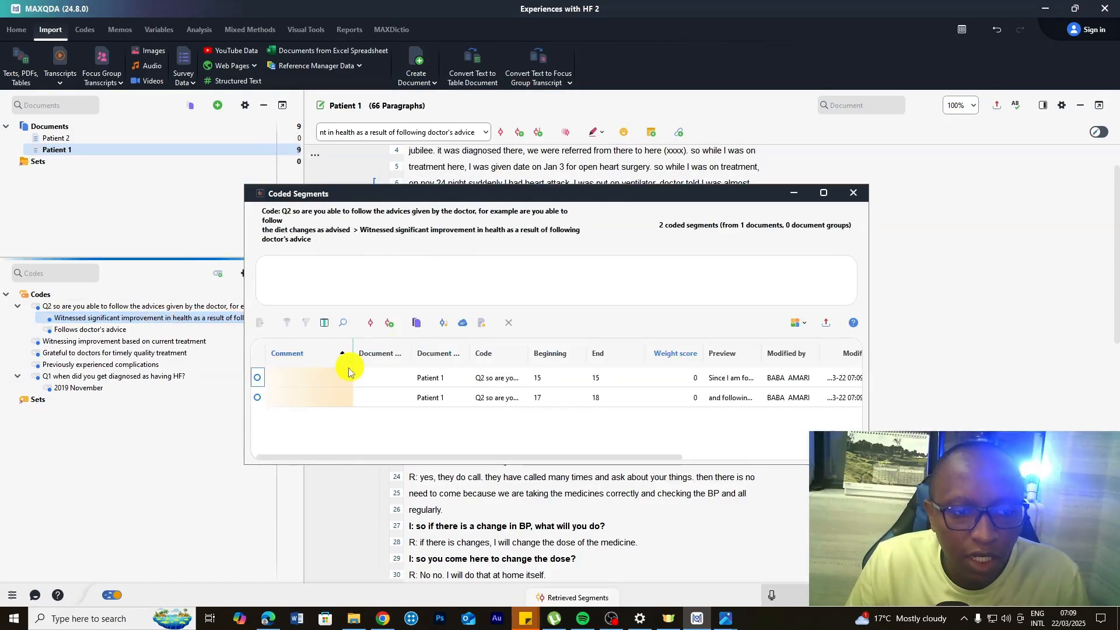
pyautogui.click(341, 377)
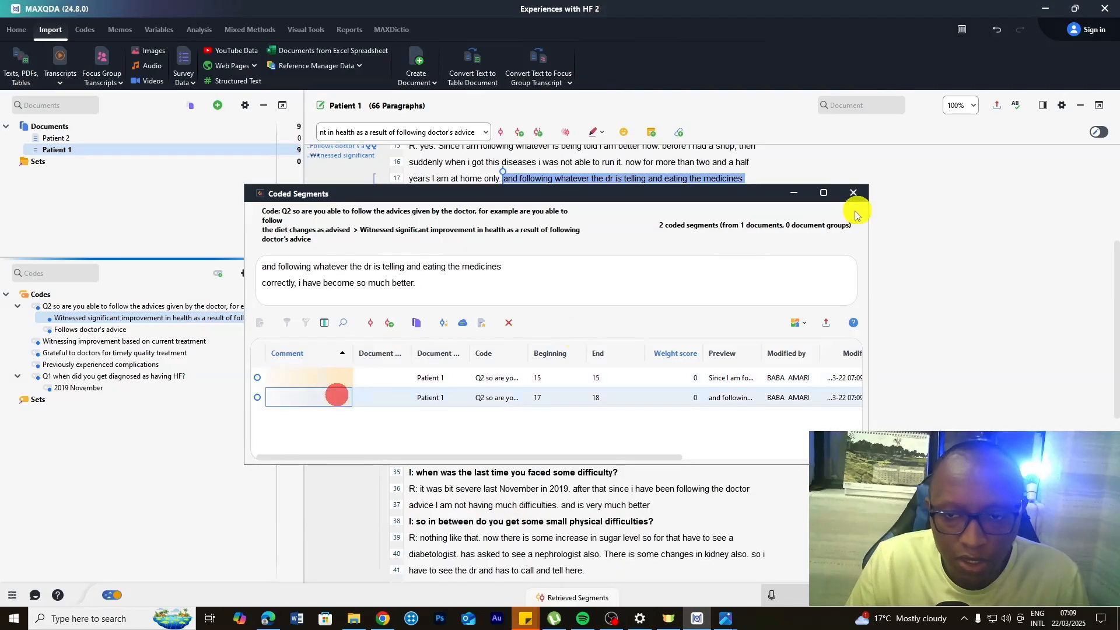
pyautogui.click(853, 193)
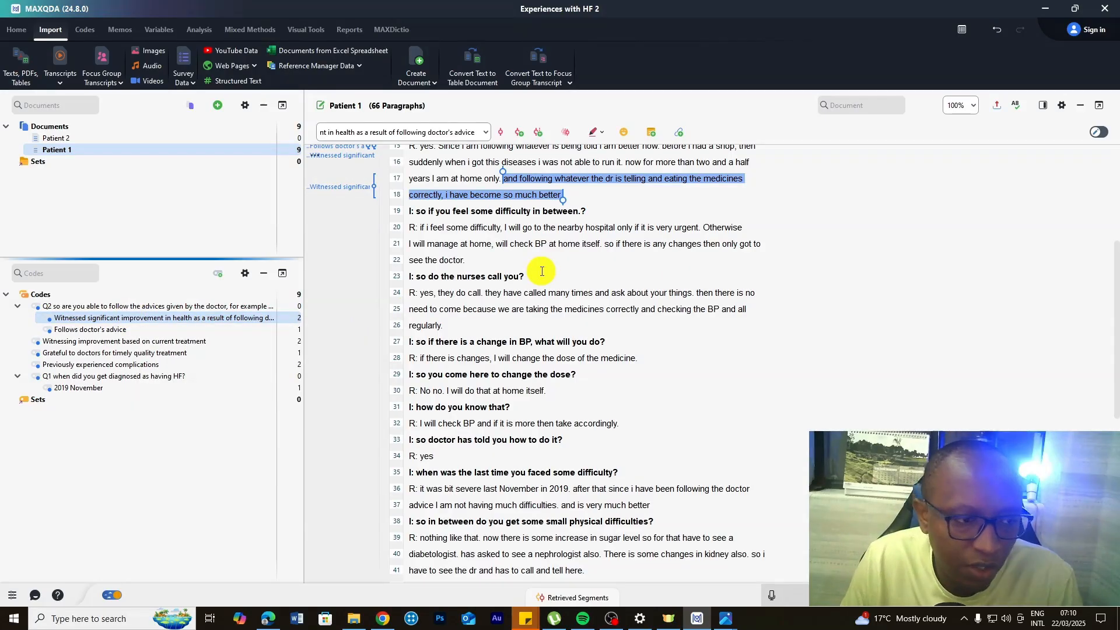
# Look through the remaining interview questions and answers in Patient 1's transcript.
pyautogui.scroll(-3, 565, 316)
pyautogui.scroll(-6, 565, 316)
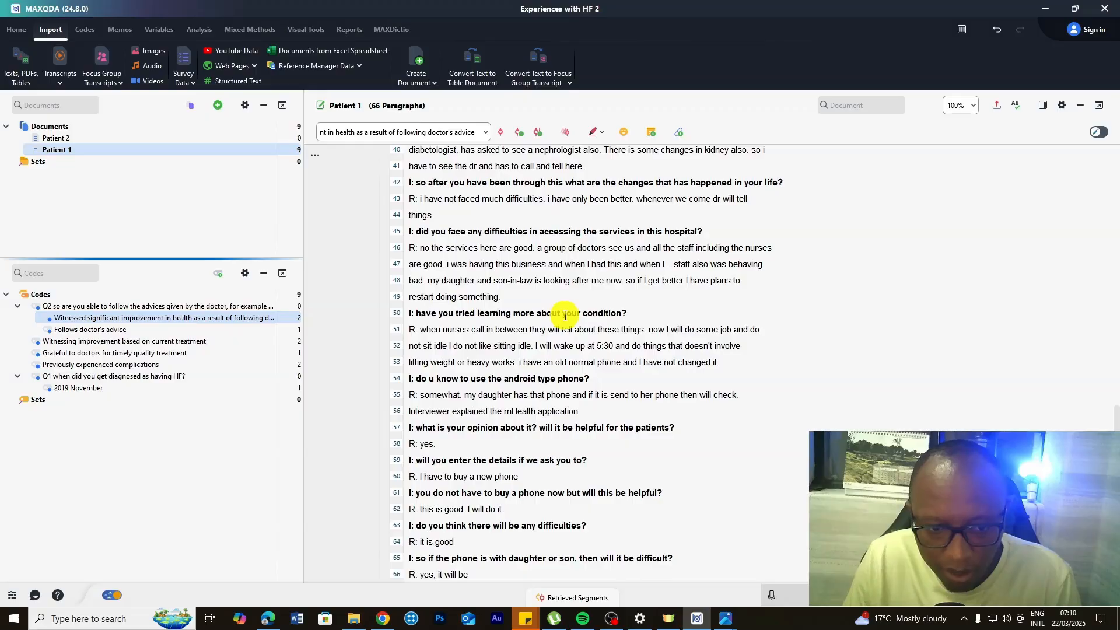
pyautogui.scroll(9, 565, 316)
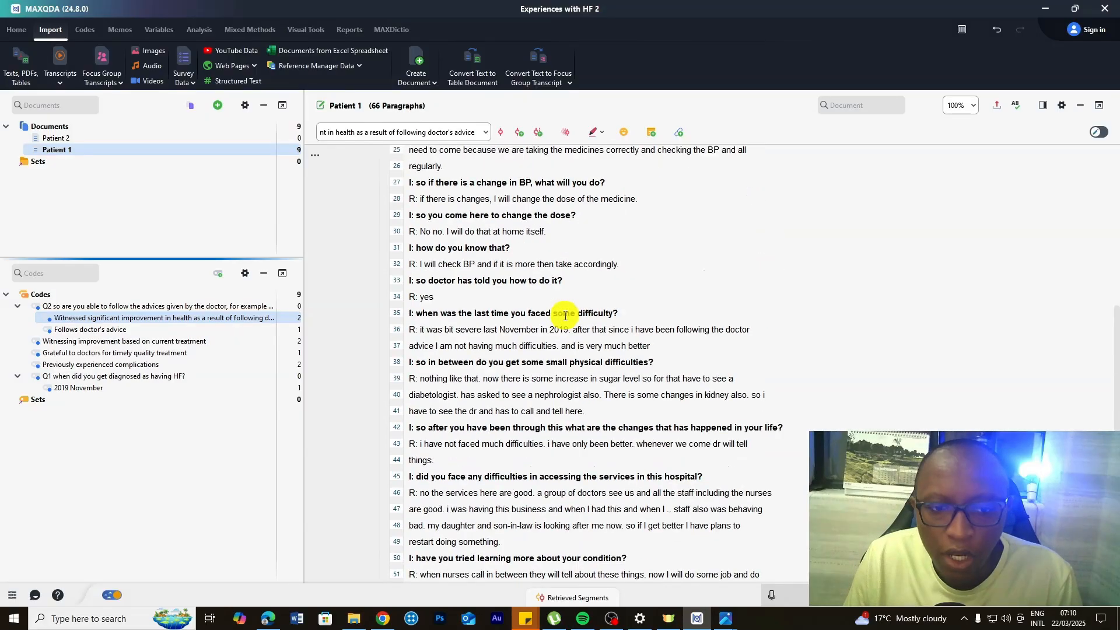
pyautogui.scroll(2, 565, 315)
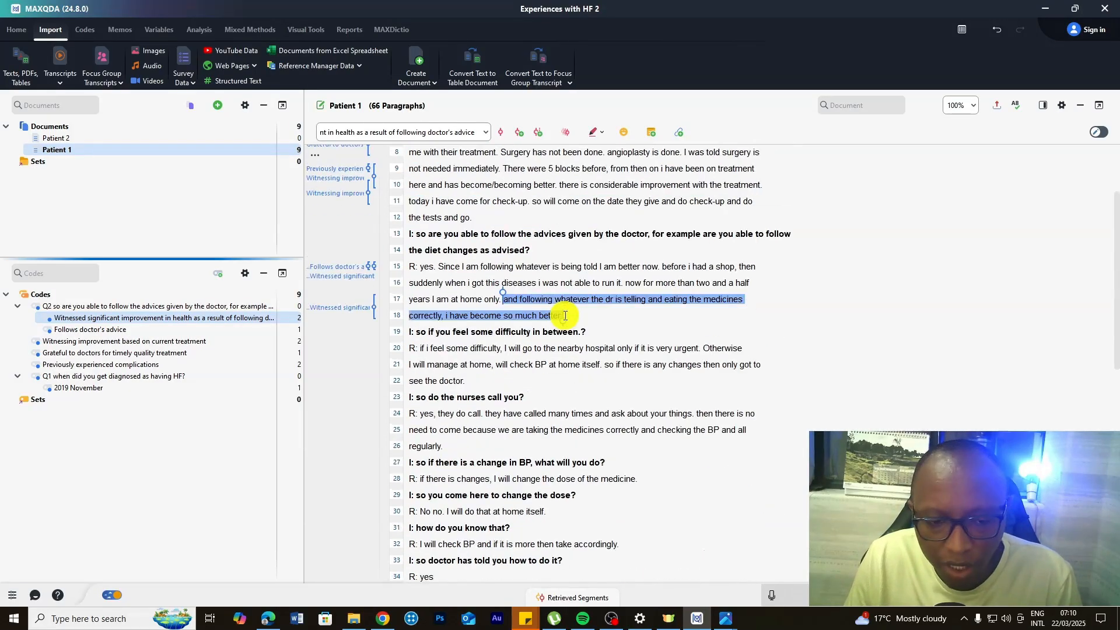
pyautogui.scroll(2, 565, 316)
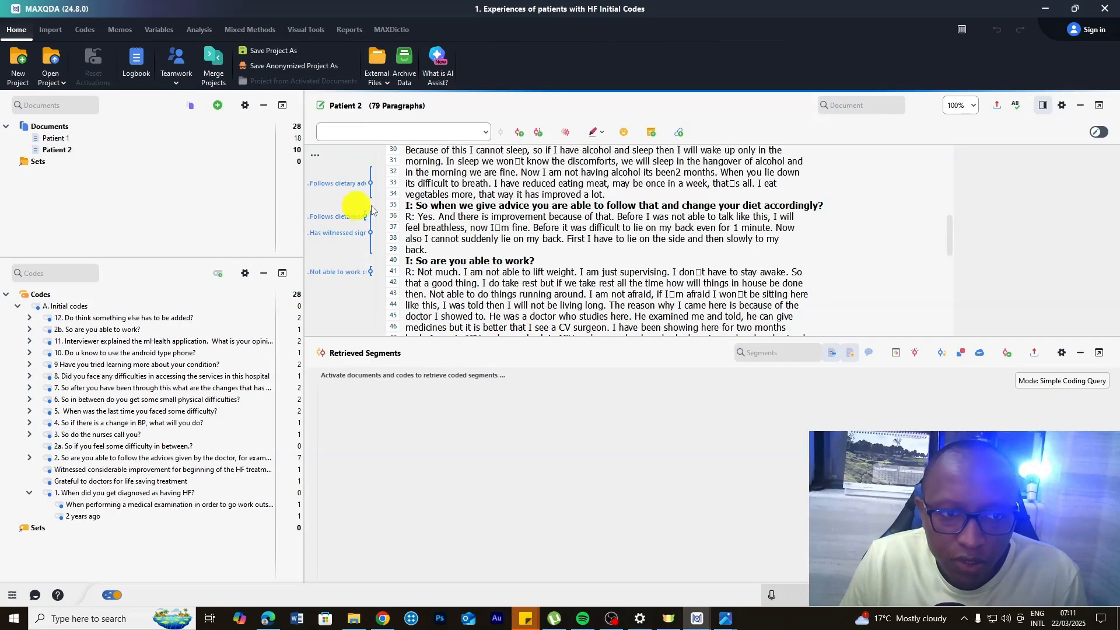
# In the HF Initial Codes project, hide the retrieved segments and open Patient 1's transcript to examine its codes from the beginning.
pyautogui.click(1082, 354)
pyautogui.scroll(8, 580, 328)
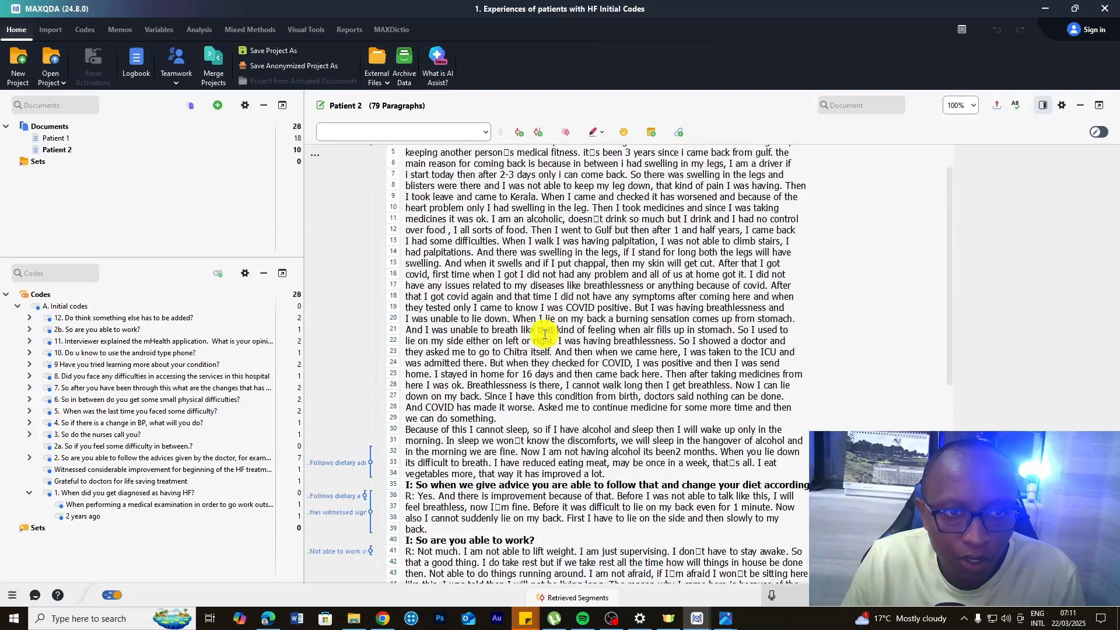
pyautogui.scroll(1, 545, 334)
pyautogui.click(56, 138)
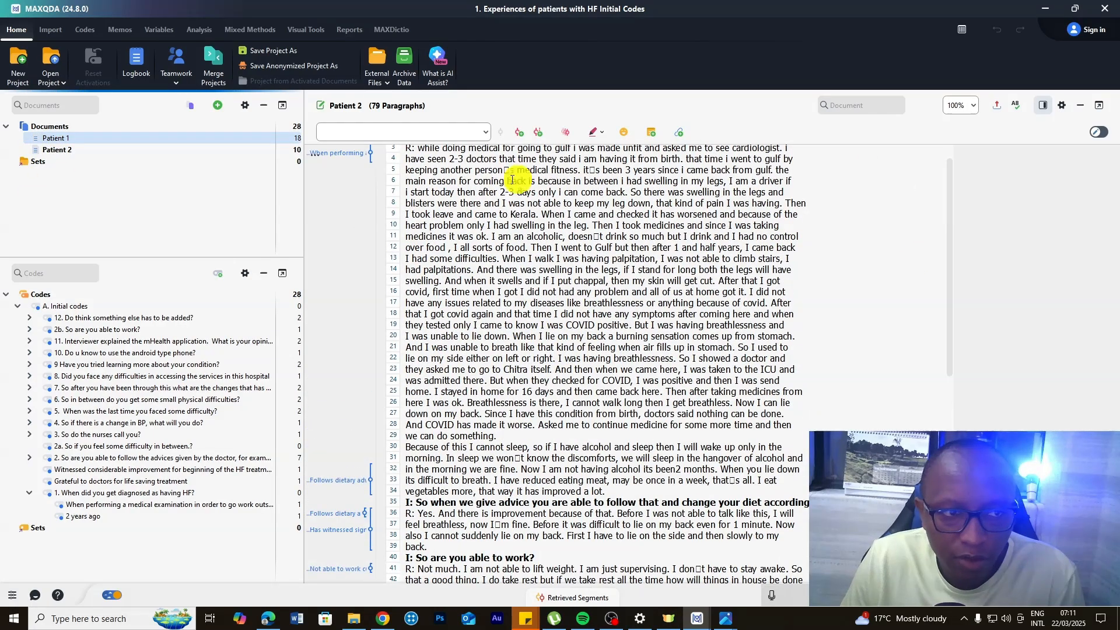
pyautogui.scroll(1, 496, 190)
pyautogui.doubleClick(95, 137)
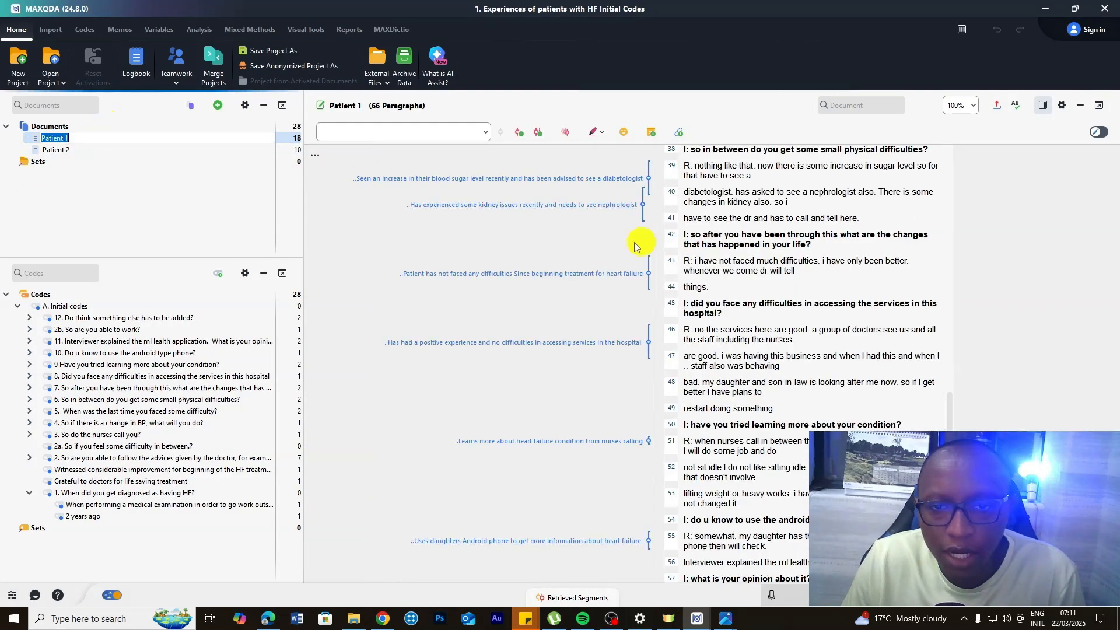
pyautogui.scroll(6, 617, 248)
pyautogui.scroll(6, 616, 248)
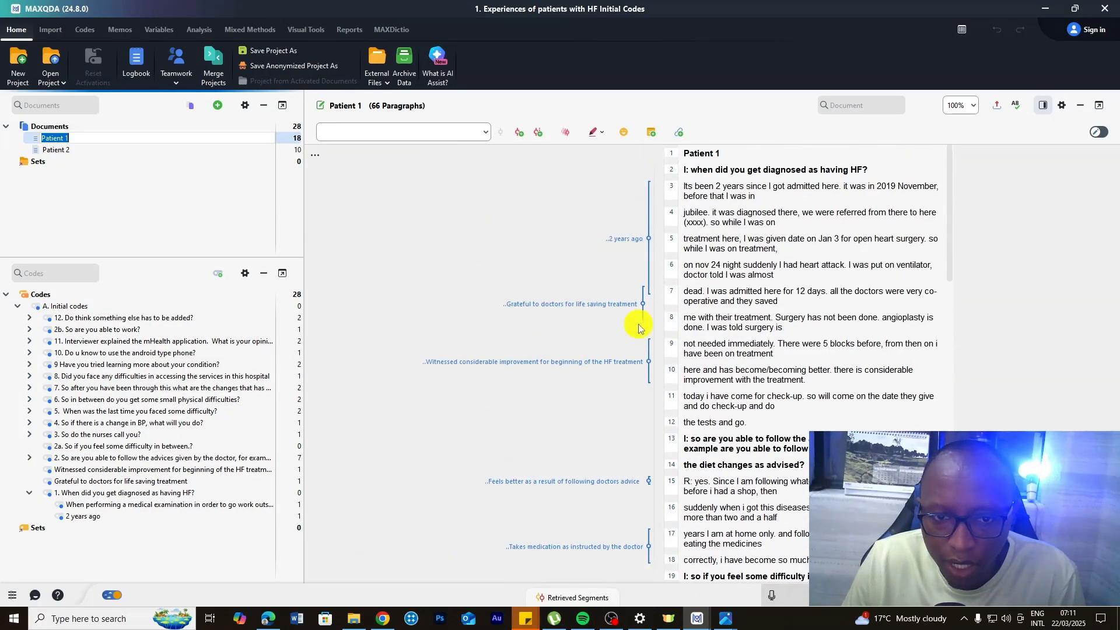
# Look through the coded segments in Patient 1's transcript down to the last paragraph.
pyautogui.scroll(-3, 600, 309)
pyautogui.scroll(-8, 600, 309)
pyautogui.scroll(-5, 600, 310)
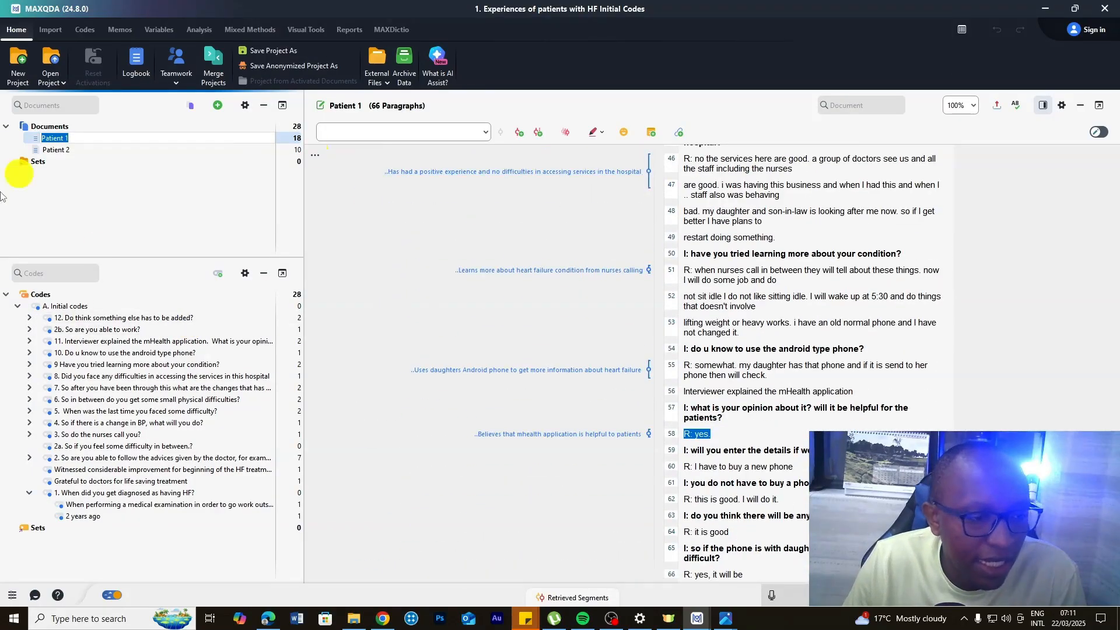
# Examine the subcodes under questions 2 and 5 in the initial codes, and collapse question 1's subcodes.
pyautogui.click(29, 457)
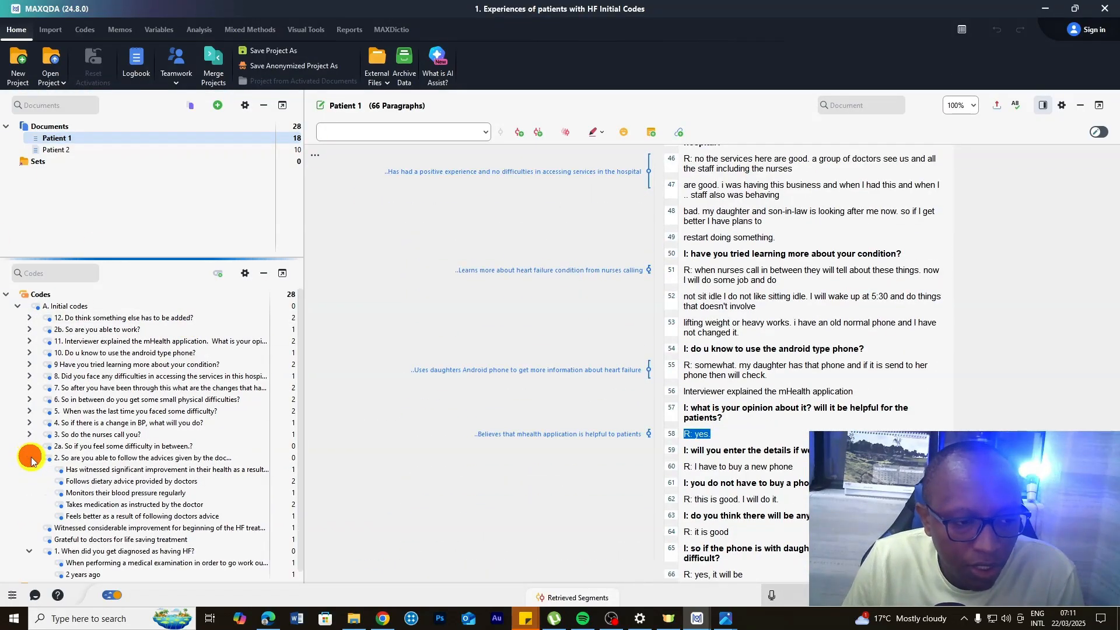
pyautogui.click(30, 457)
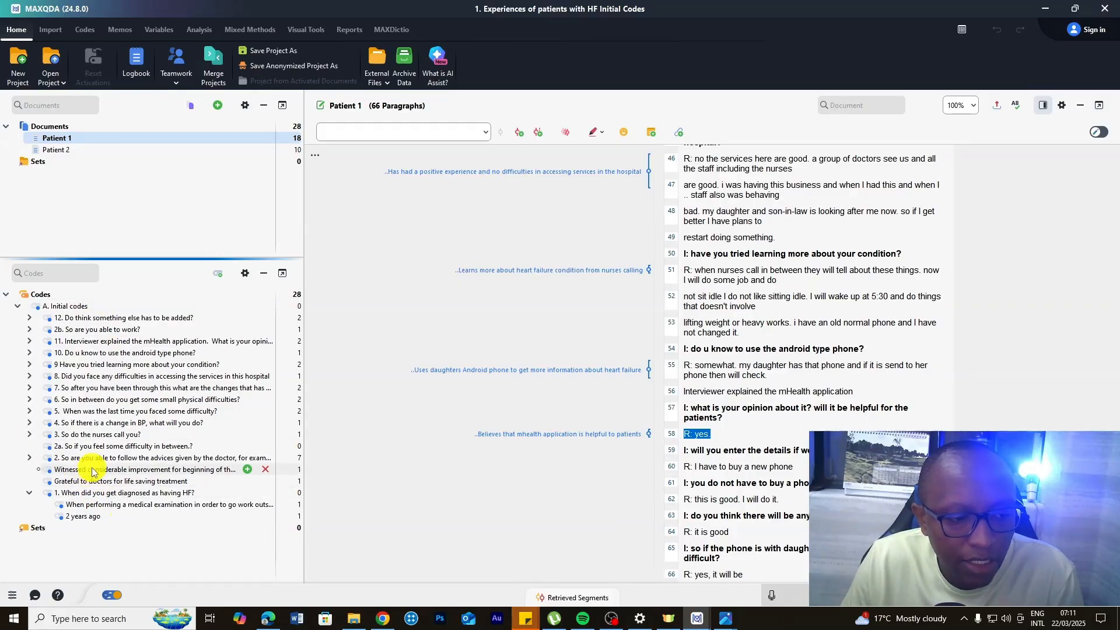
pyautogui.click(30, 413)
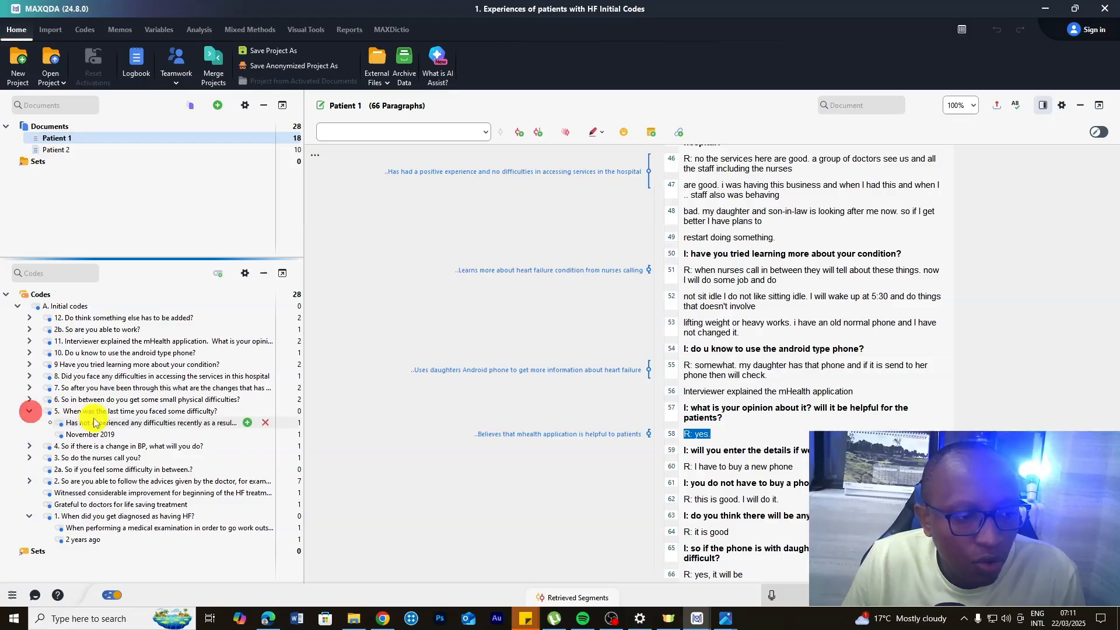
pyautogui.click(30, 412)
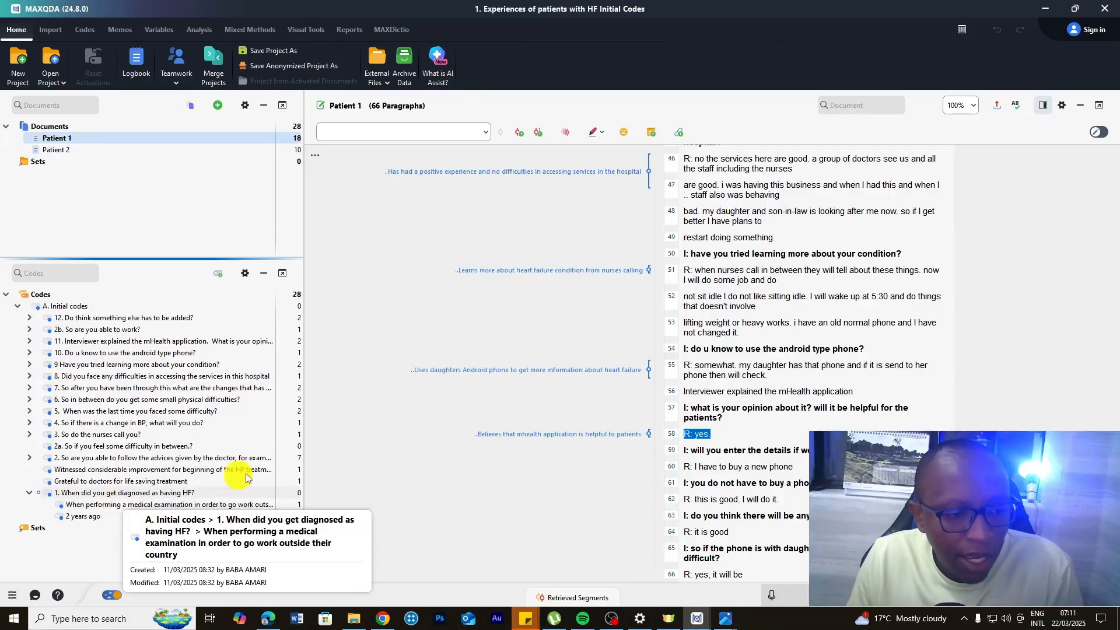
pyautogui.click(28, 492)
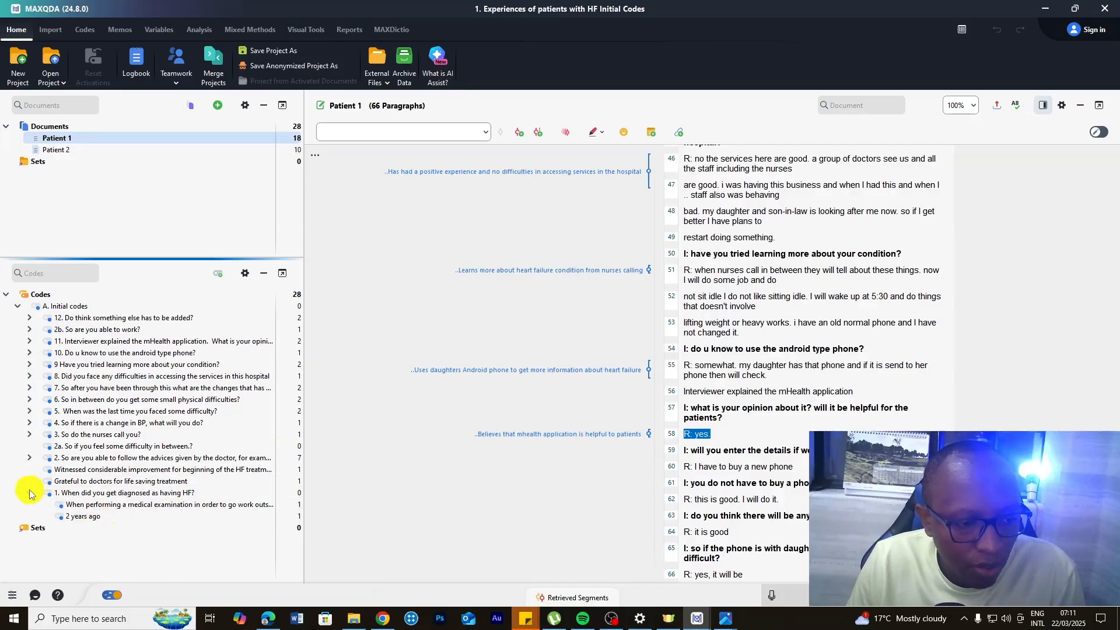
# Review the subcodes under initial code questions 2, 3, 4 and 5 one after another, collapsing each group once read.
pyautogui.click(29, 458)
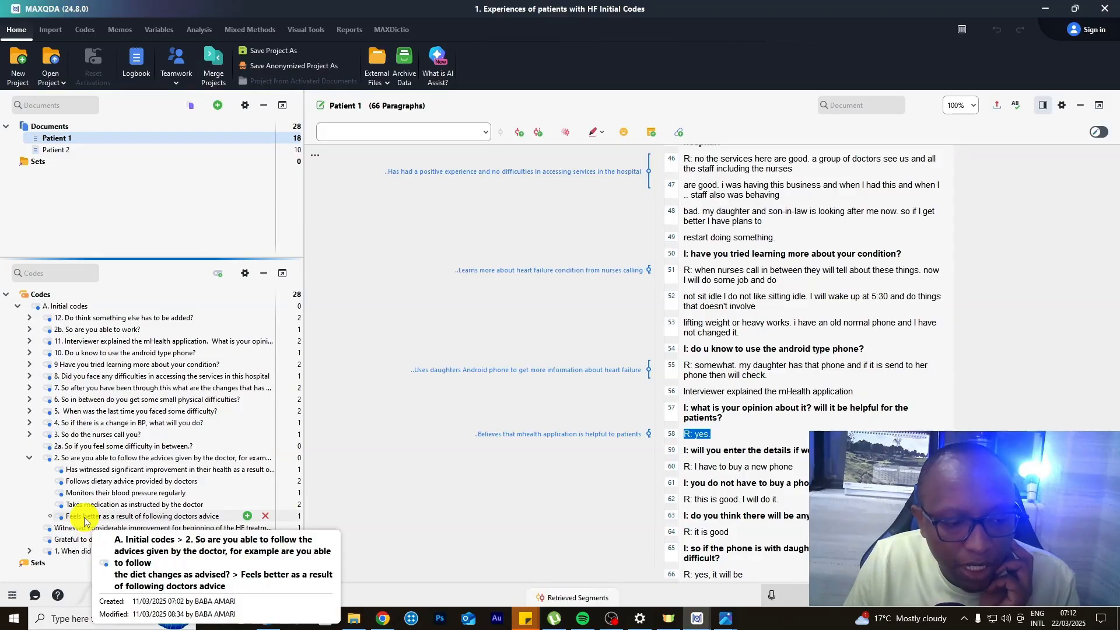
pyautogui.click(30, 457)
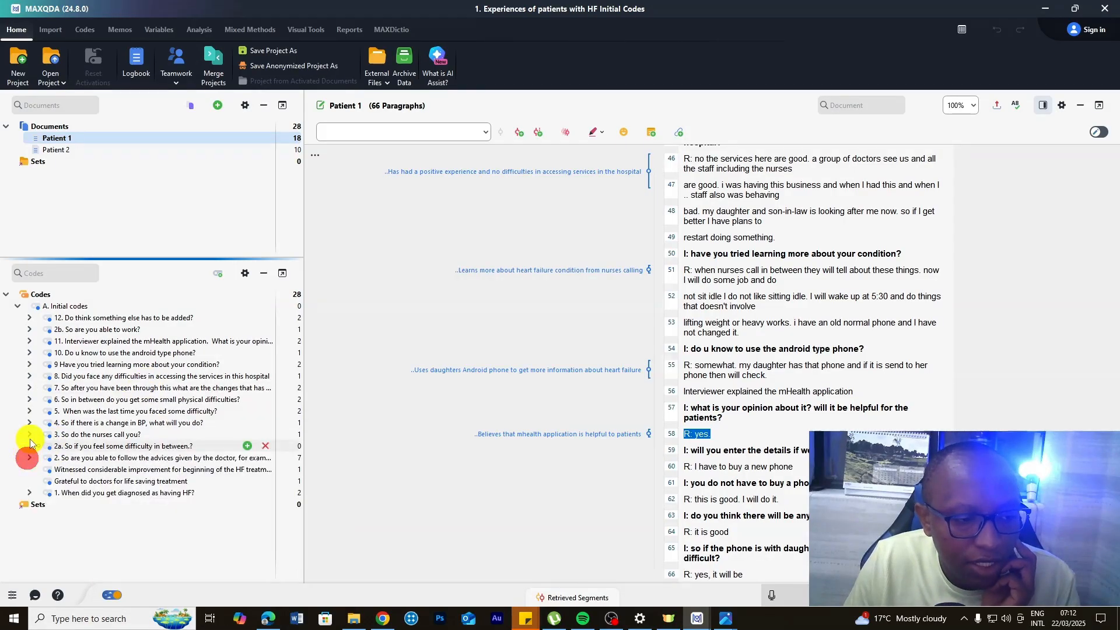
pyautogui.click(30, 435)
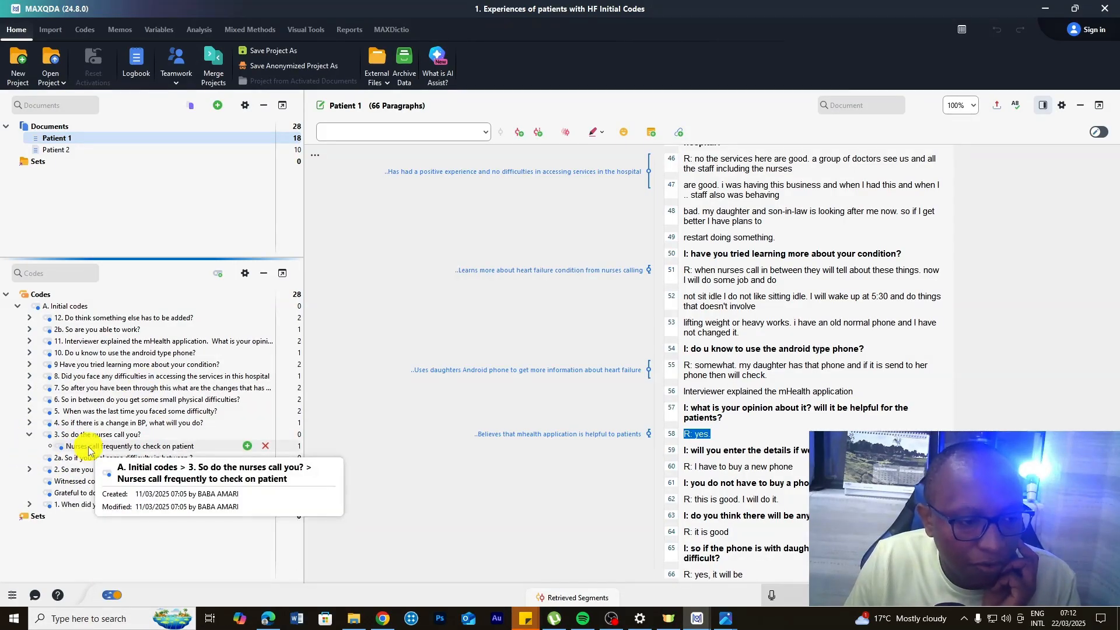
pyautogui.click(29, 434)
pyautogui.click(29, 423)
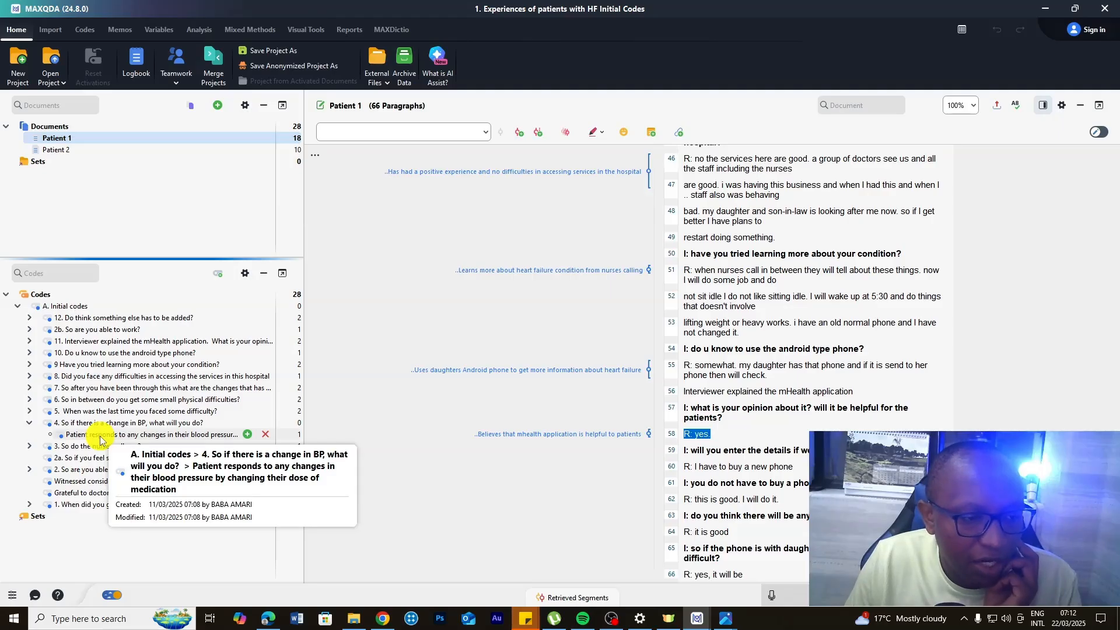
pyautogui.click(29, 422)
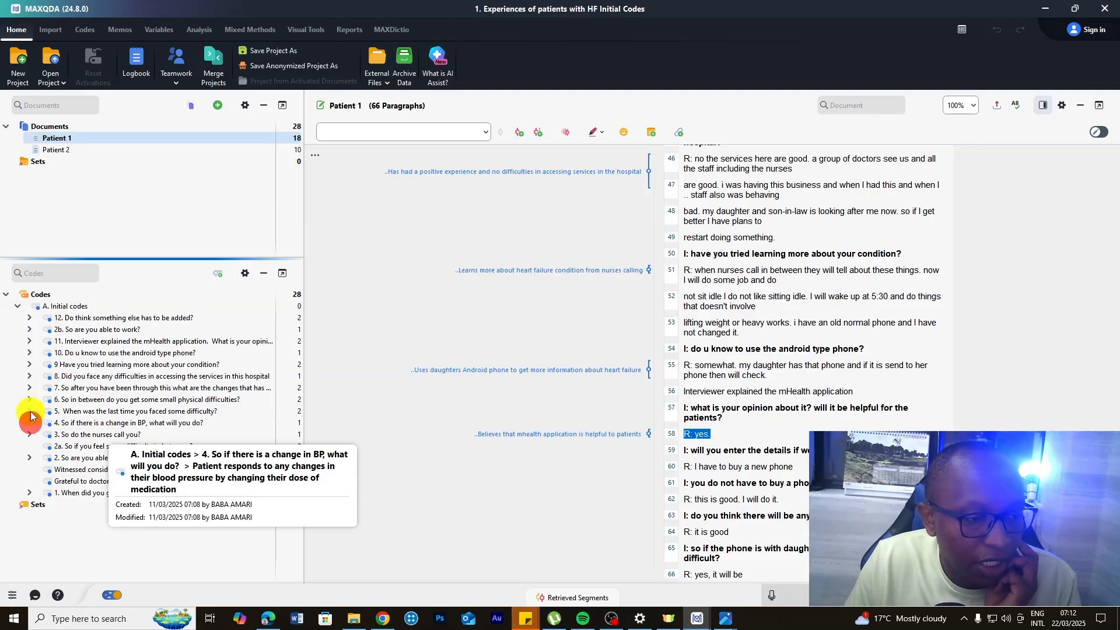
pyautogui.click(29, 411)
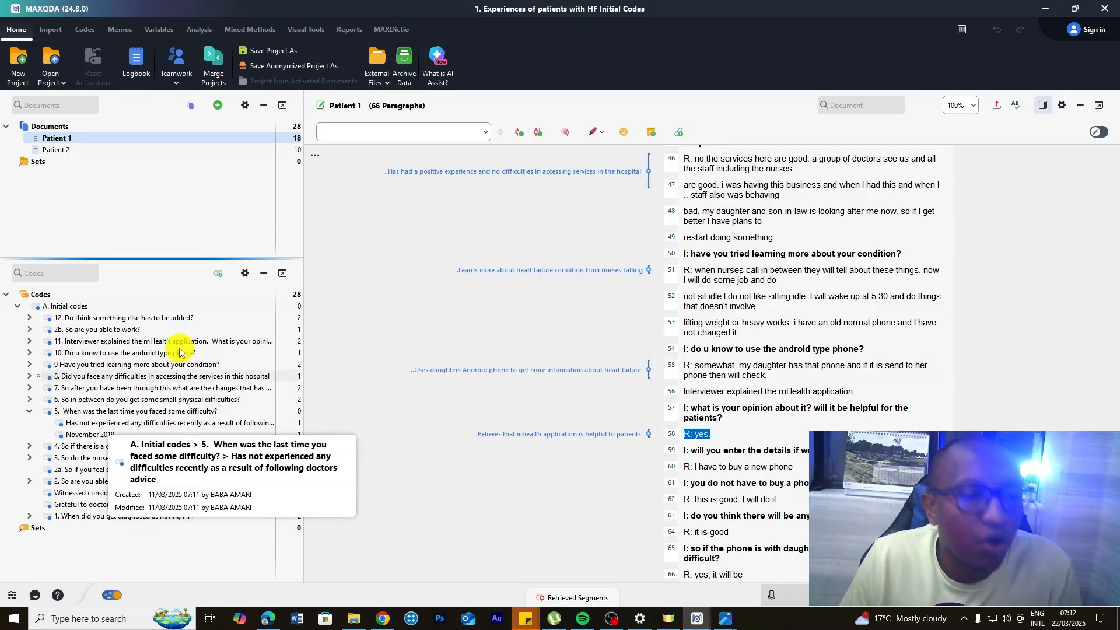
pyautogui.click(29, 411)
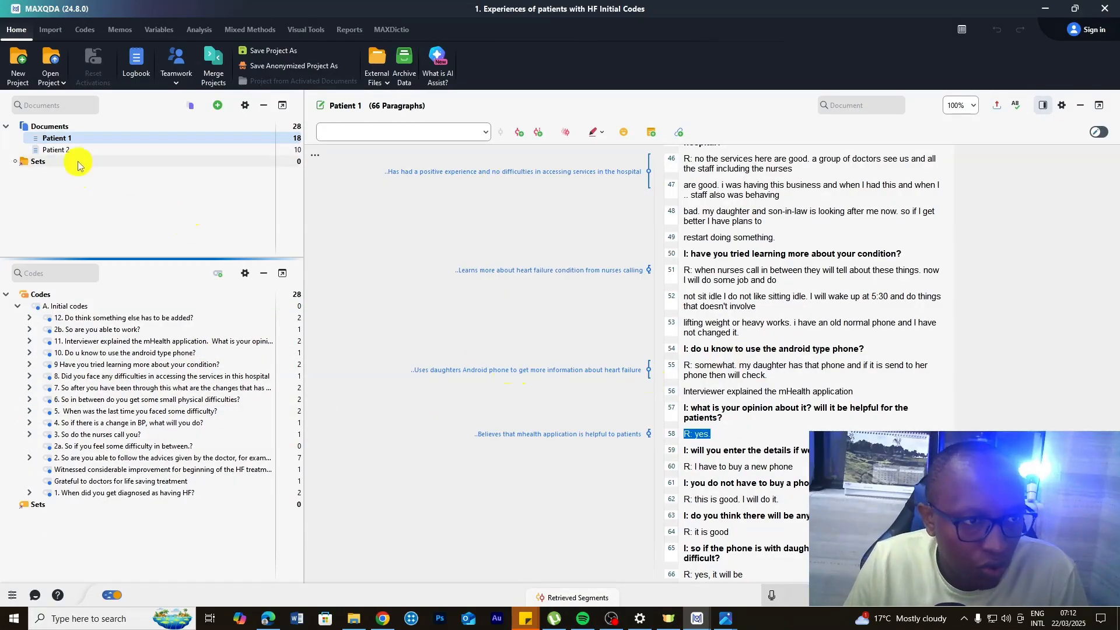
# Open Patient 2's transcript, widen the coding column to show full code names, and look through its coded answers.
pyautogui.click(57, 150)
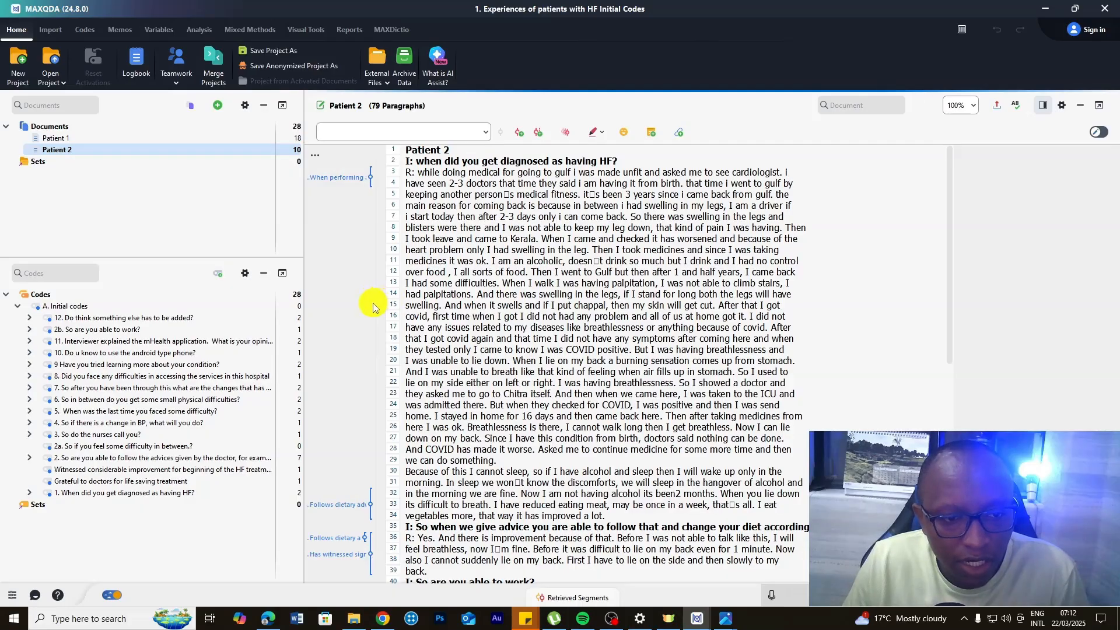
pyautogui.moveTo(400, 308); pyautogui.dragTo(760, 310)
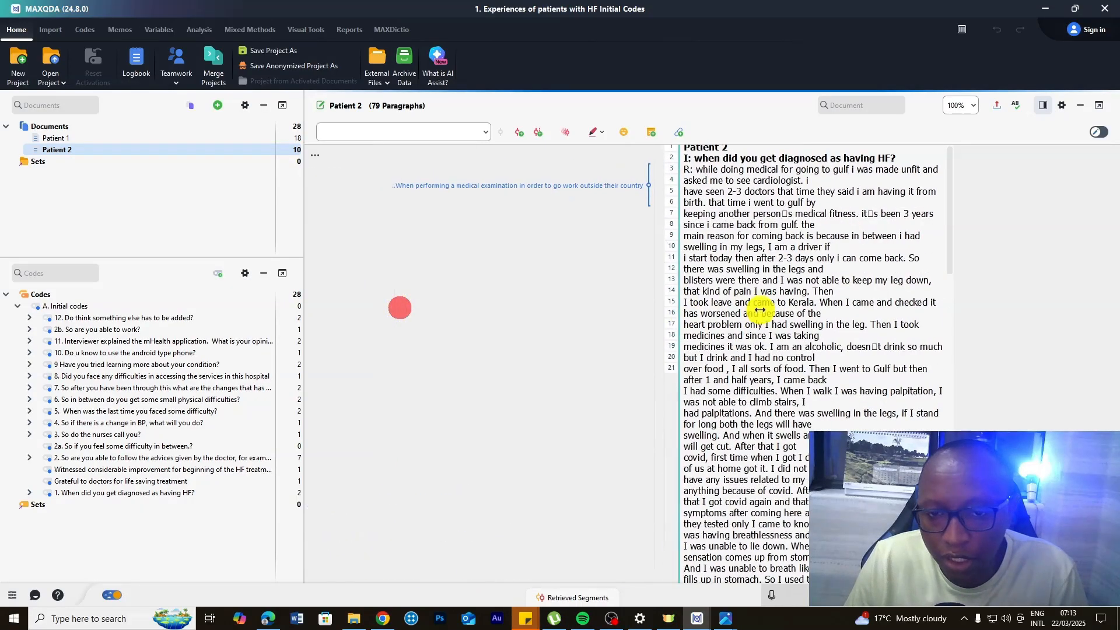
pyautogui.scroll(-10, 569, 265)
pyautogui.scroll(-15, 569, 265)
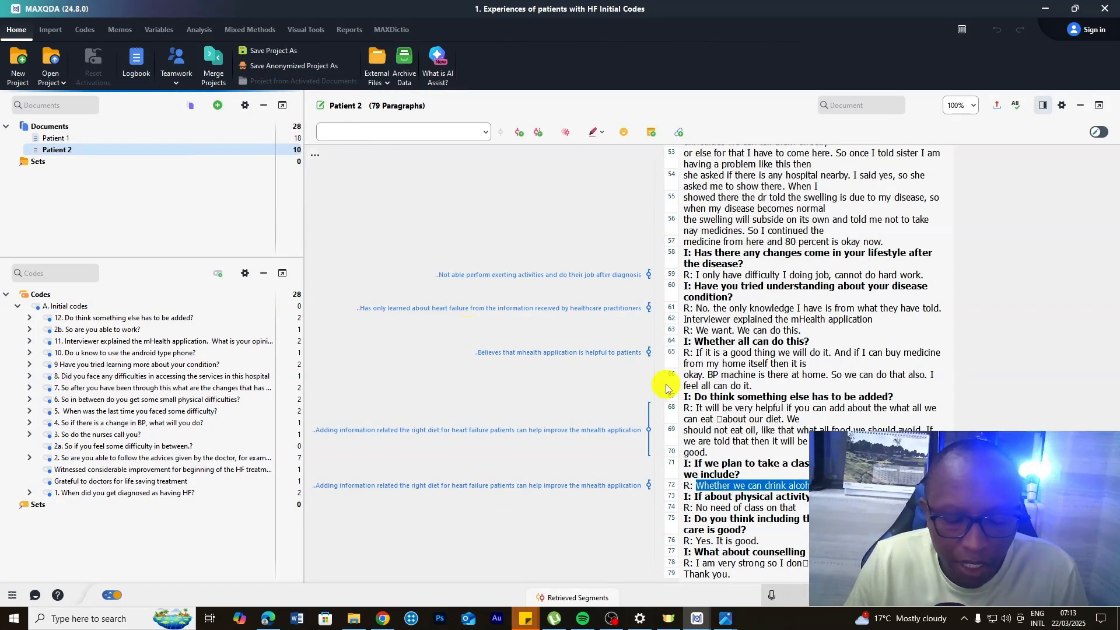
pyautogui.scroll(3, 717, 437)
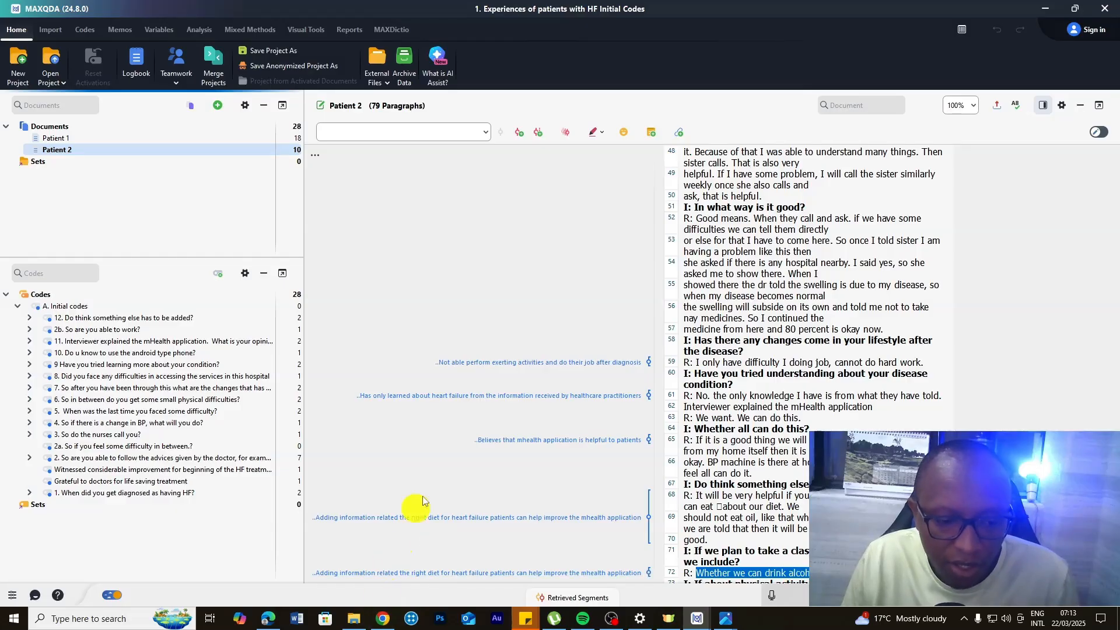
# Switch to File Explorer to look at the project files in the B. MAXQDA files folder, and return to MAXQDA.
pyautogui.moveTo(354, 625)
pyautogui.click(342, 573)
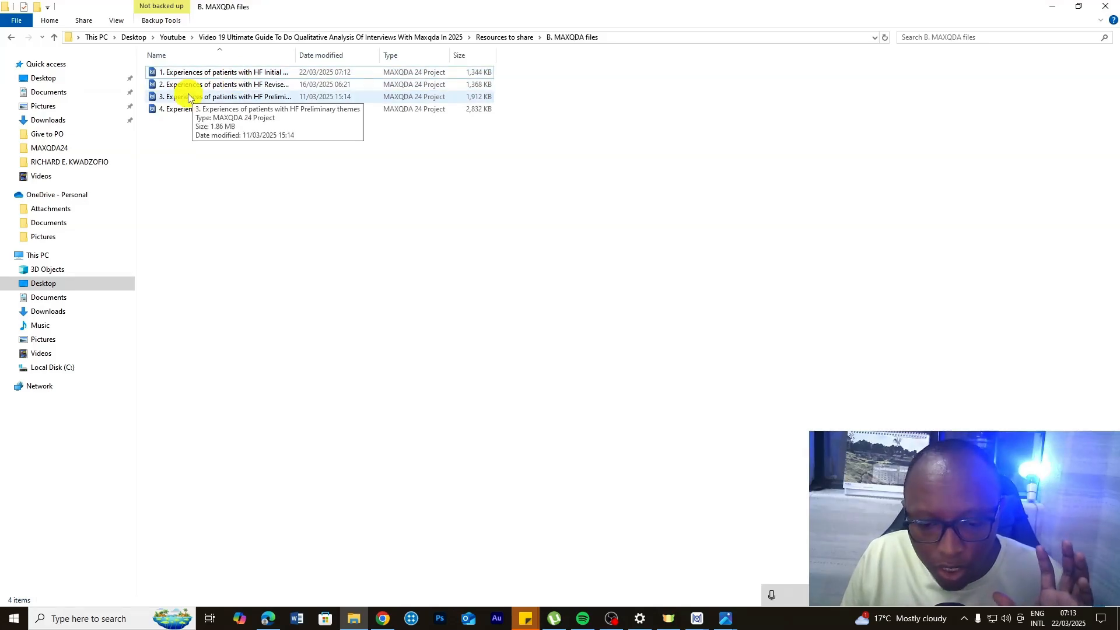
pyautogui.click(1053, 7)
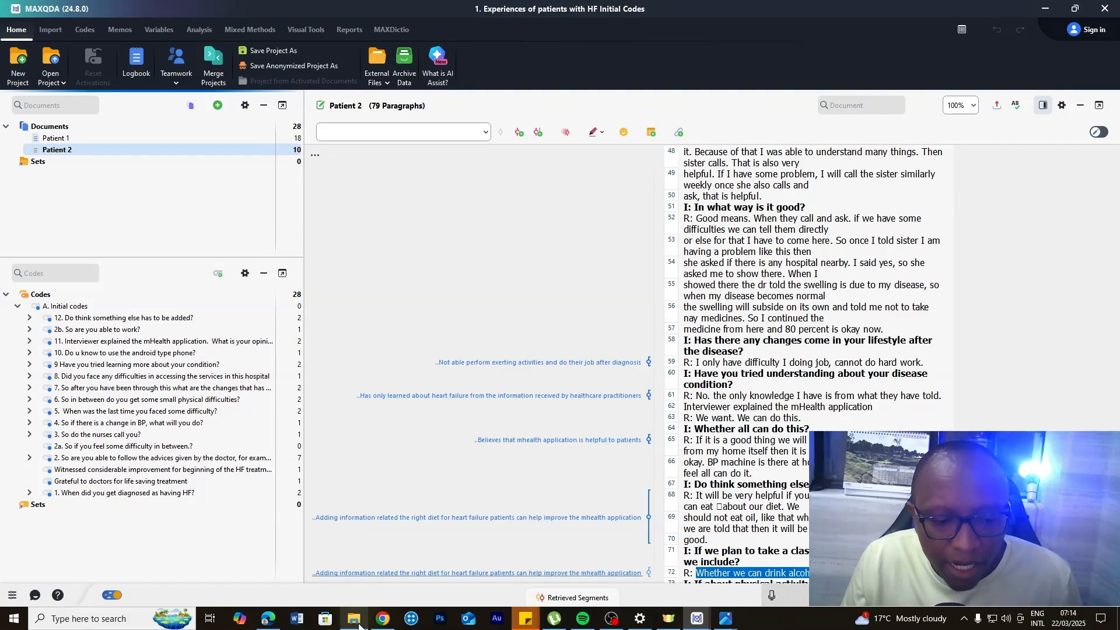
# Open the "2. Experiences of patients with HF Revised Codes" project, accept its automatic backup, and check the subcodes of "13. Opinions on level of care received".
pyautogui.moveTo(360, 626)
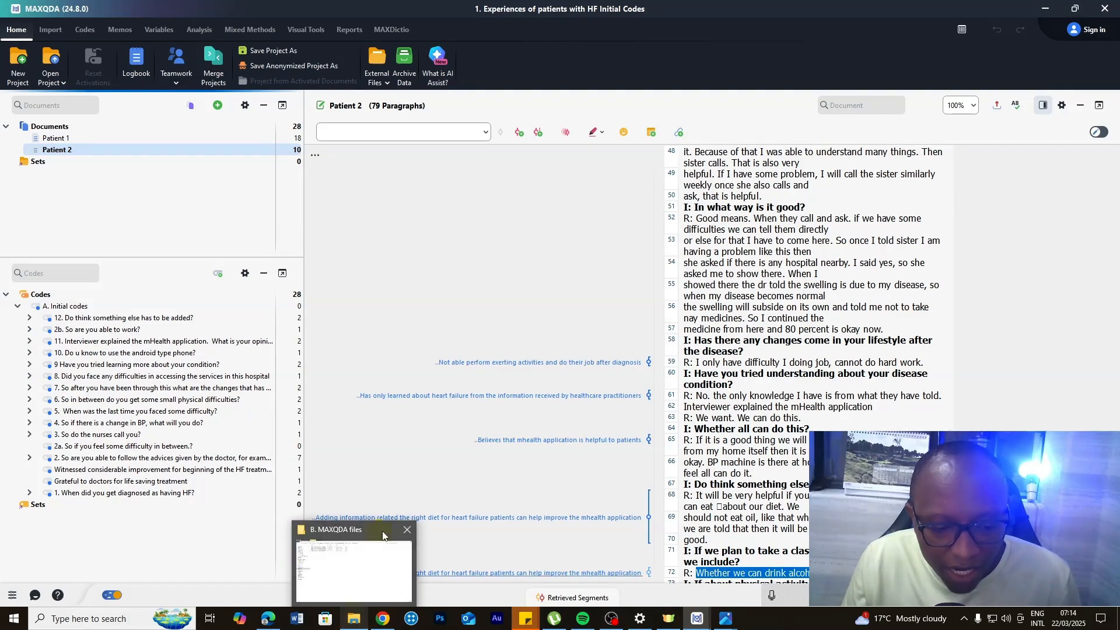
pyautogui.click(341, 564)
pyautogui.click(238, 85)
pyautogui.doubleClick(238, 85)
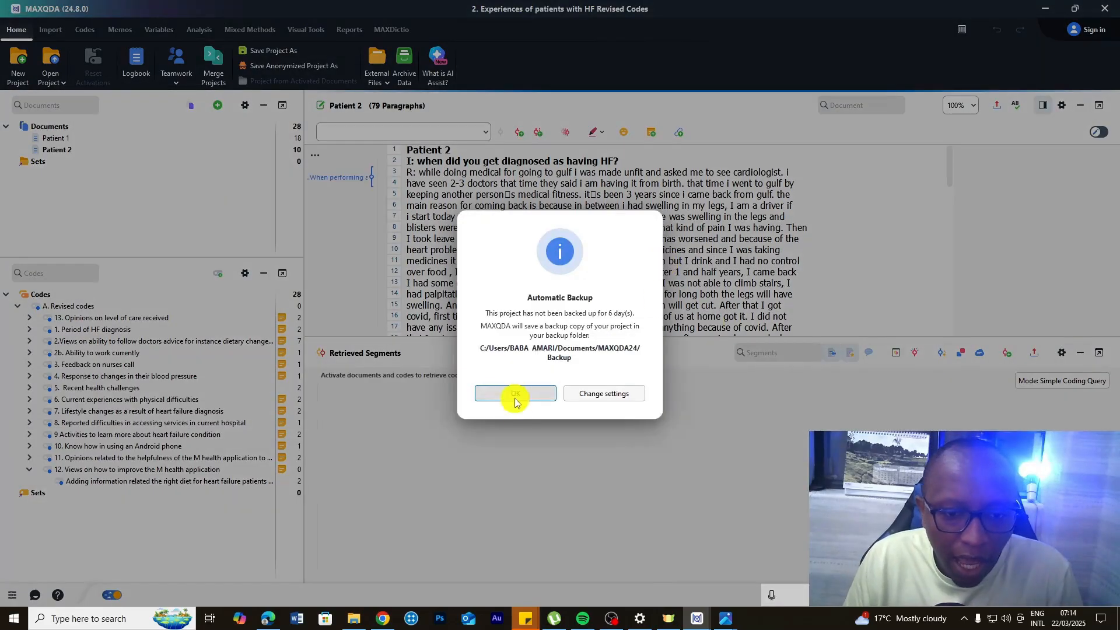
pyautogui.click(513, 394)
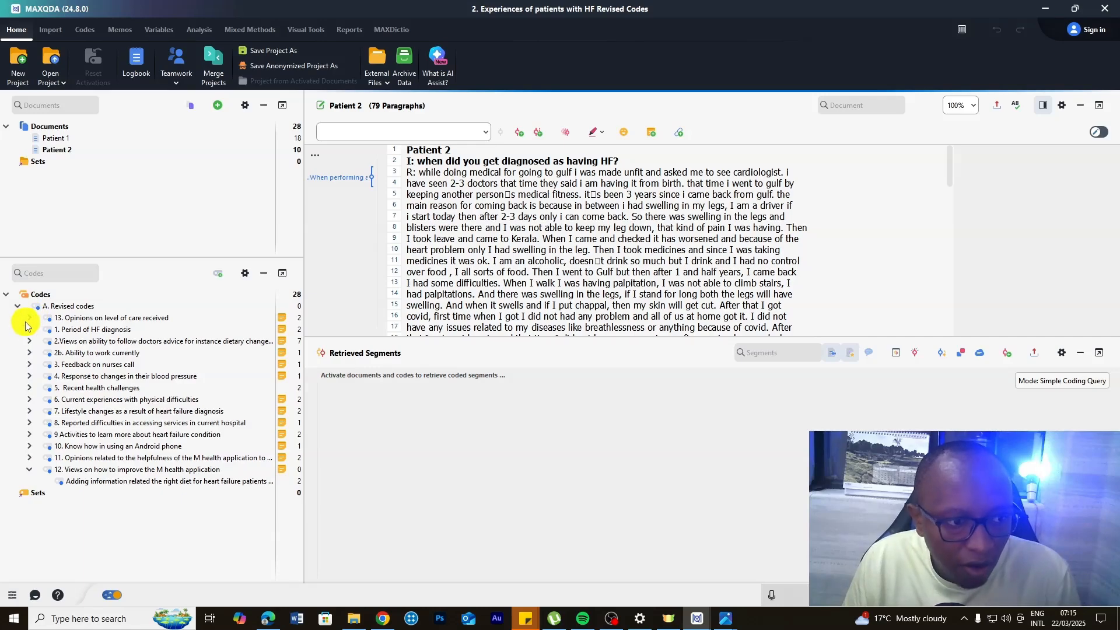
pyautogui.click(30, 319)
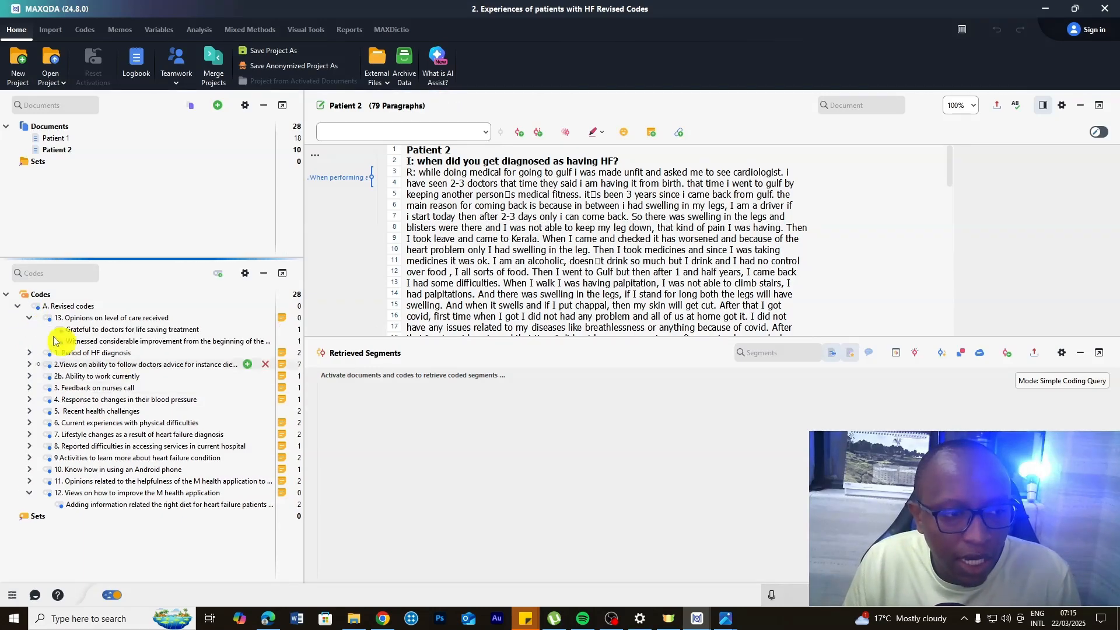
pyautogui.click(29, 320)
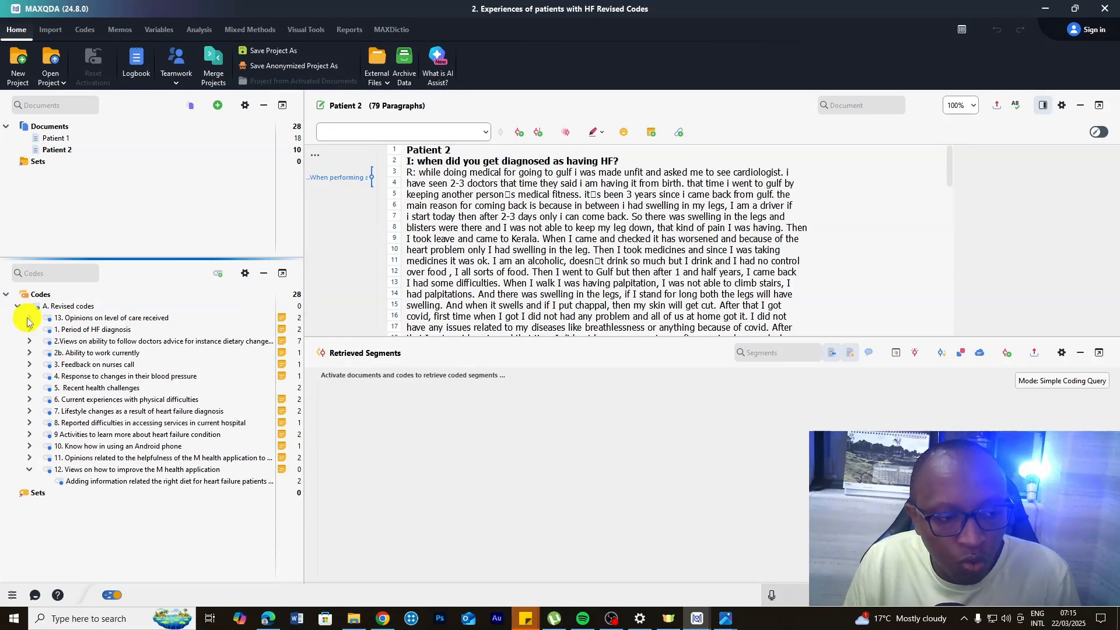
pyautogui.click(352, 620)
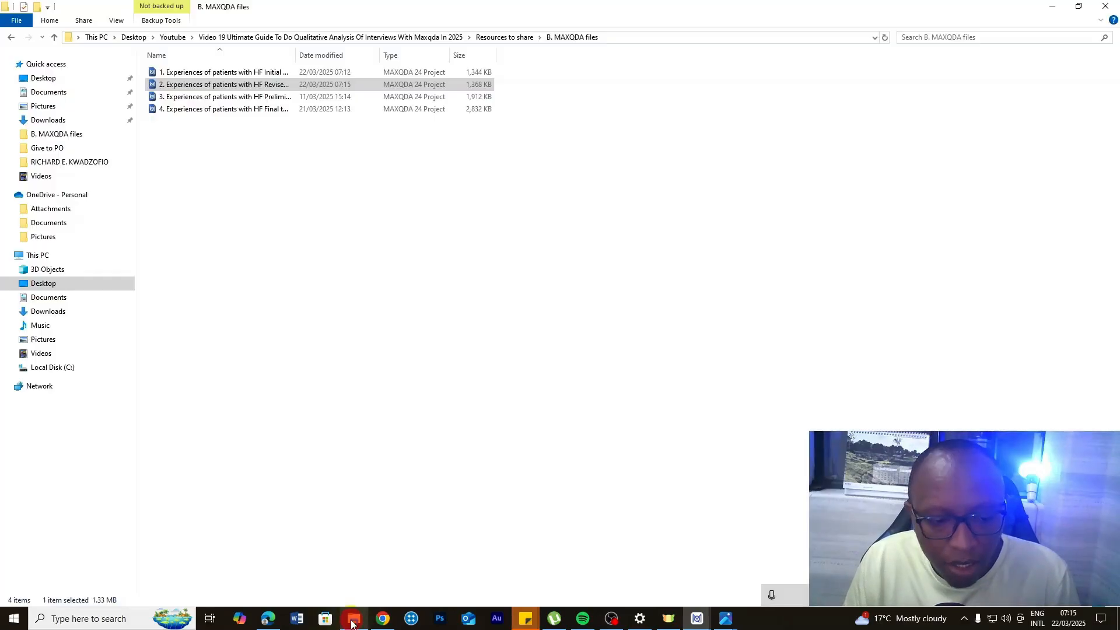
pyautogui.click(216, 72)
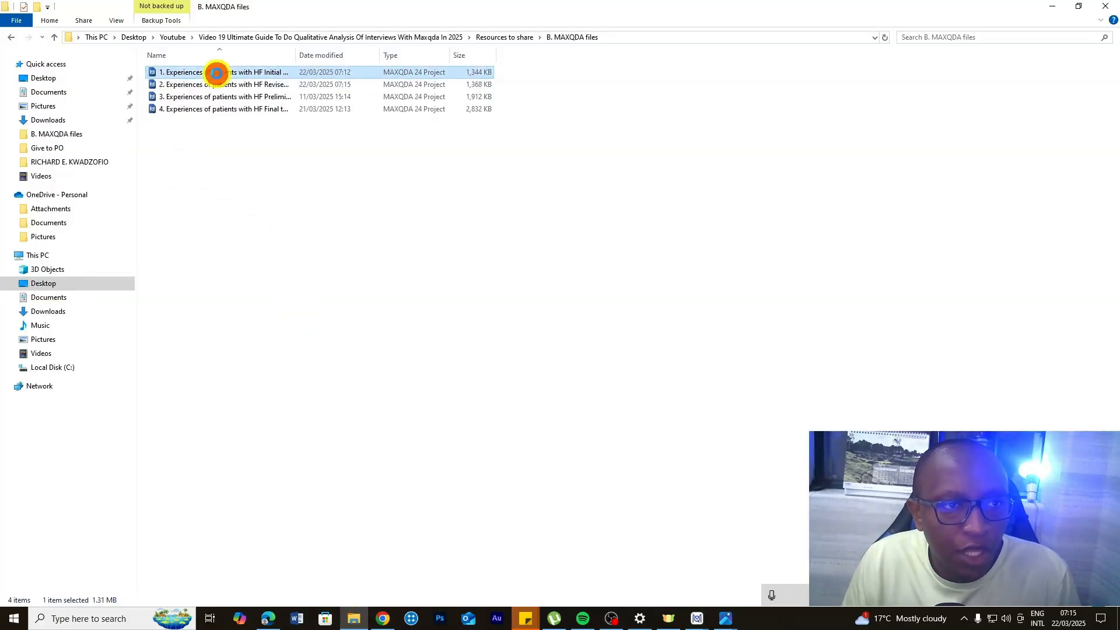
pyautogui.rightClick(216, 73)
pyautogui.click(251, 278)
pyautogui.rightClick(241, 226)
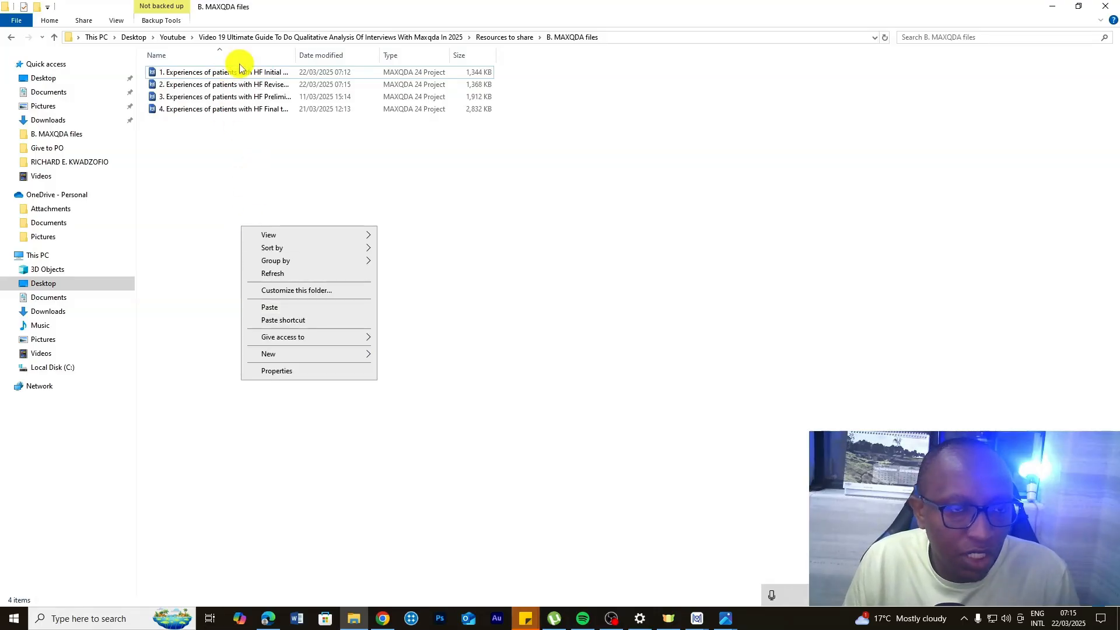
pyautogui.click(1051, 10)
# Review the subcodes under revised codes 1 (period of HF diagnosis) and 2 (following doctors' advice), and collapse both groups.
pyautogui.click(29, 329)
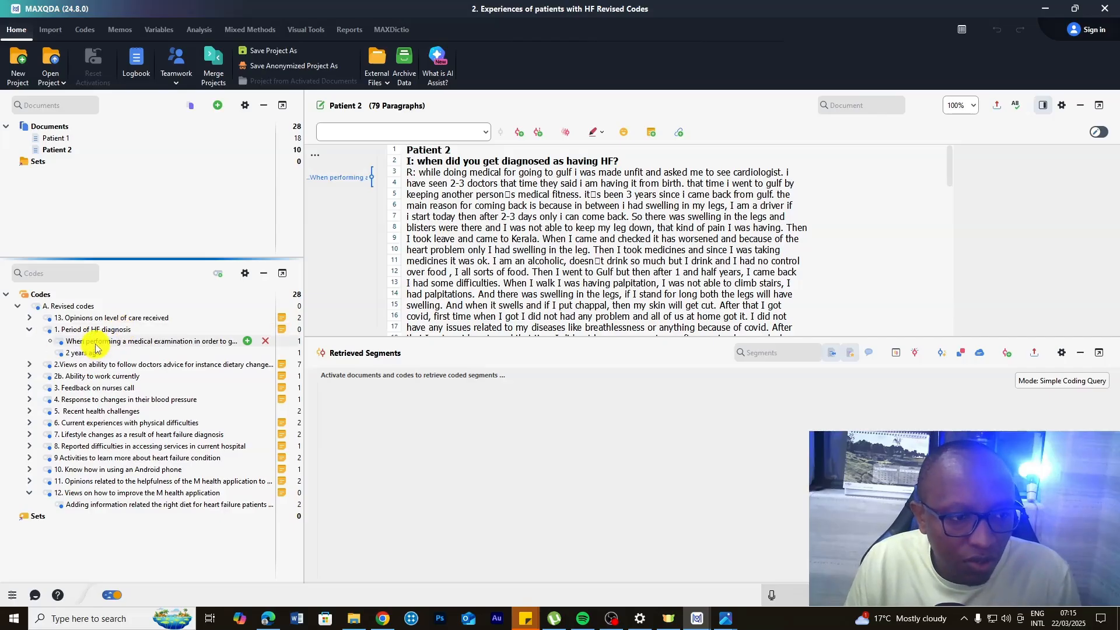
pyautogui.click(29, 364)
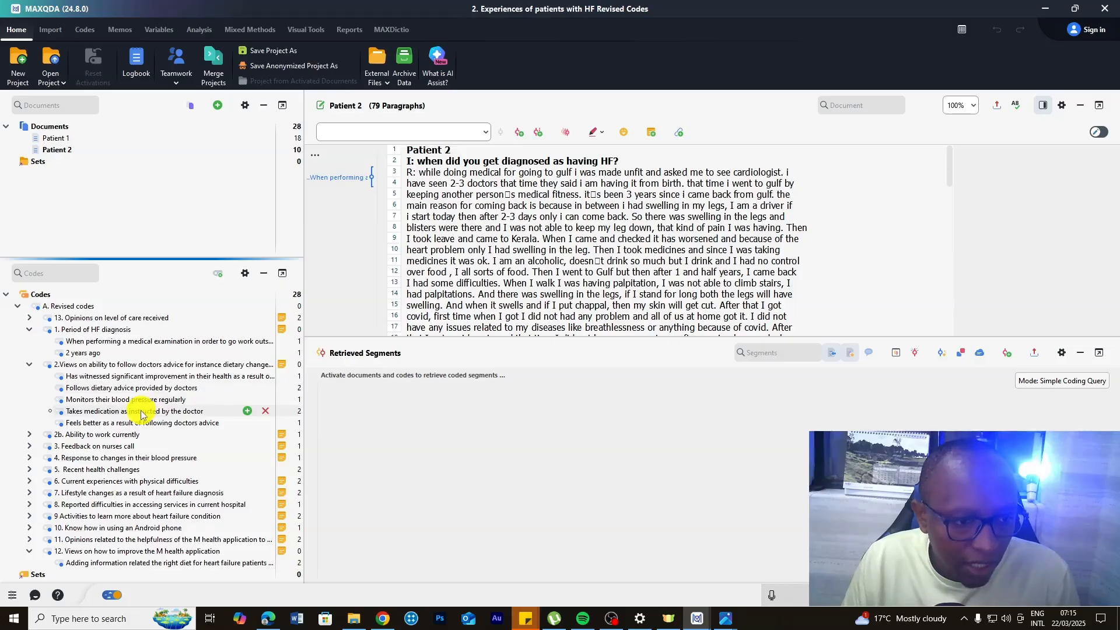
pyautogui.click(30, 364)
pyautogui.click(29, 329)
# Expand revised codes 3 to 6, from feedback on nurses' calls to current physical difficulties, to examine their subcodes.
pyautogui.click(29, 376)
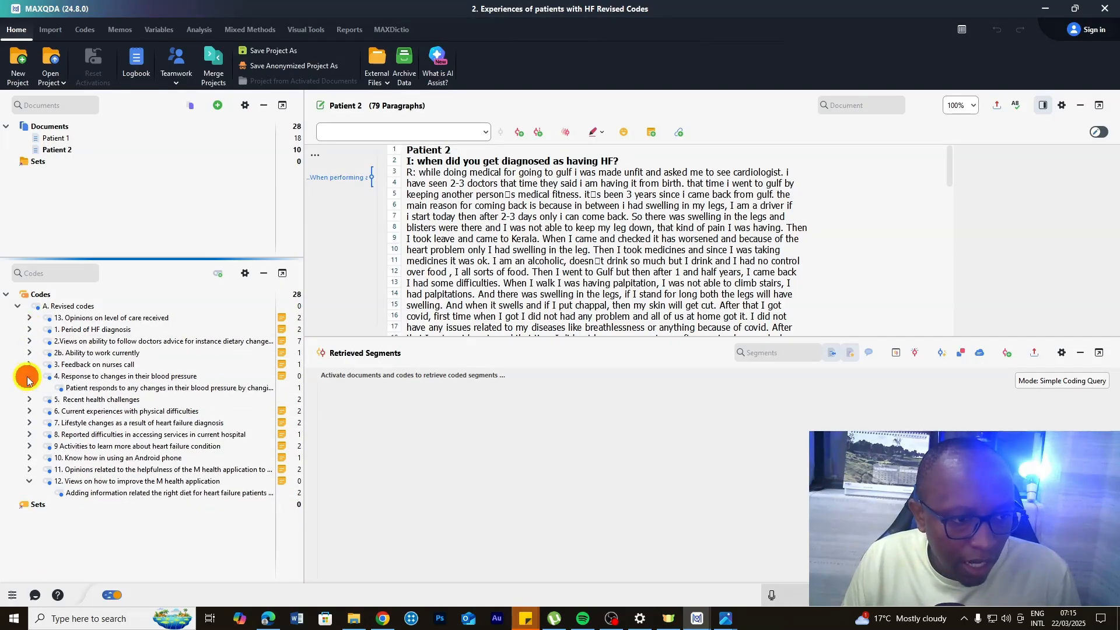
pyautogui.click(29, 364)
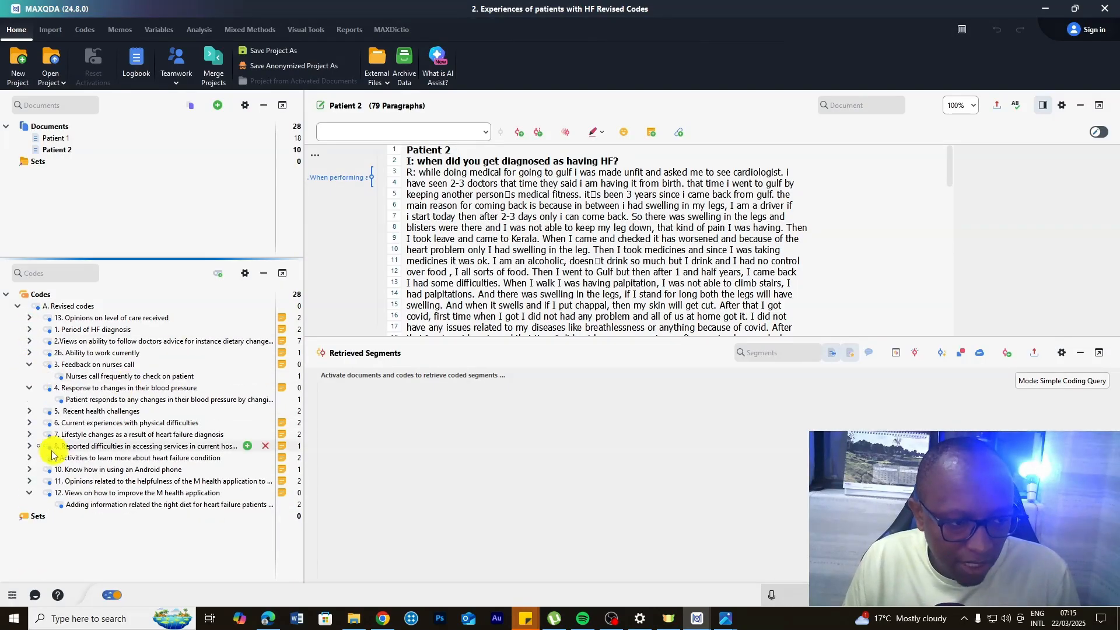
pyautogui.click(30, 412)
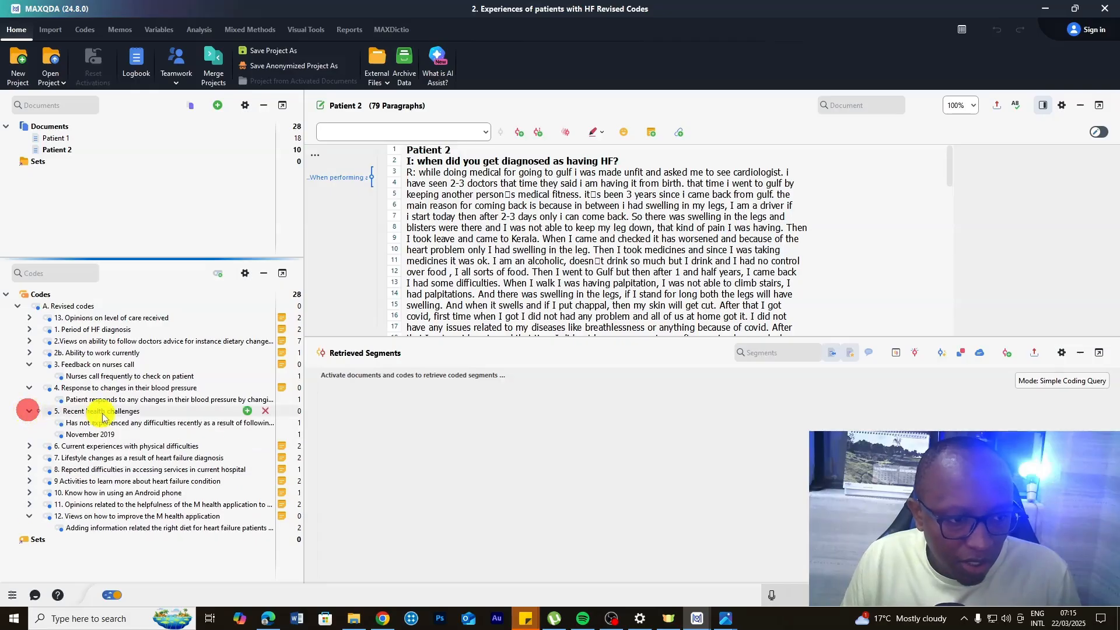
pyautogui.click(29, 445)
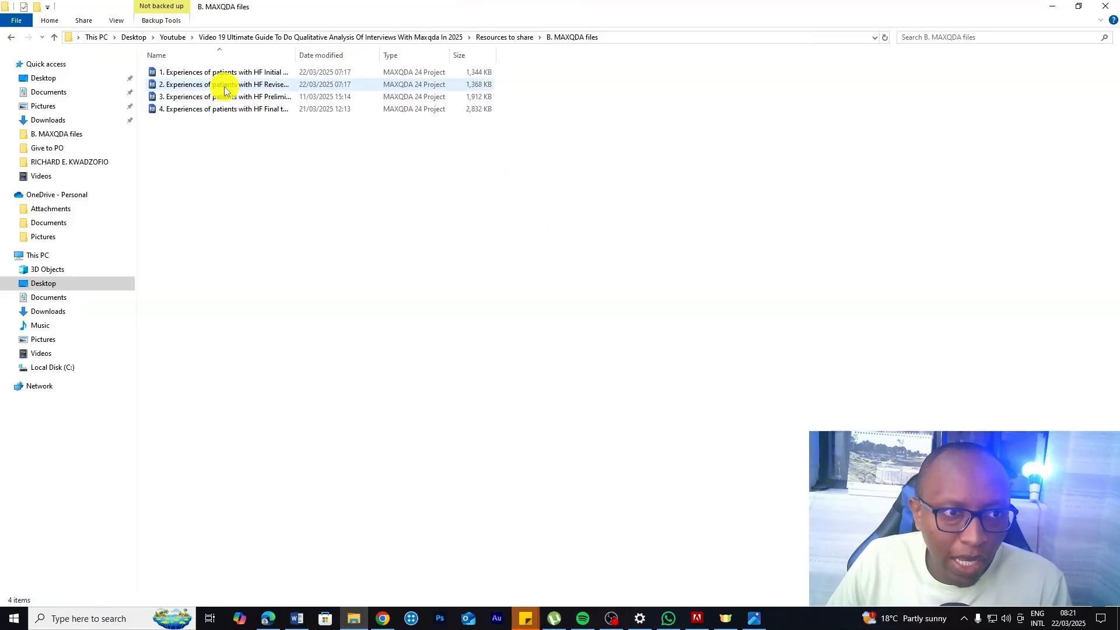
# Reopen the "2. Experiences of patients with HF Revised Codes" project from the B. MAXQDA files folder in MAXQDA.
pyautogui.click(224, 91)
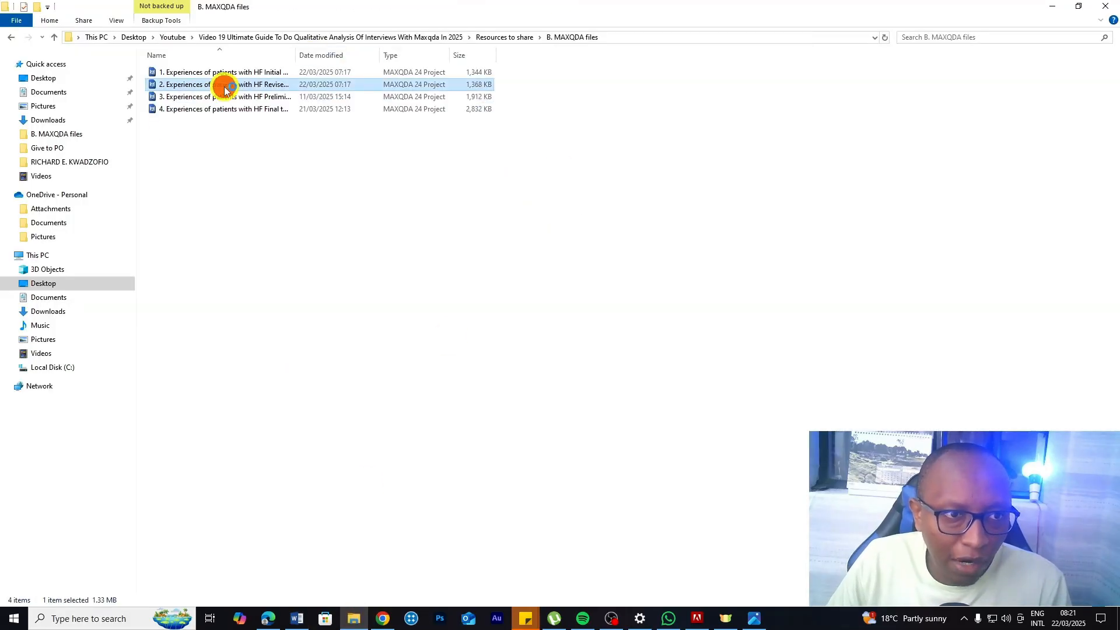
pyautogui.doubleClick(225, 91)
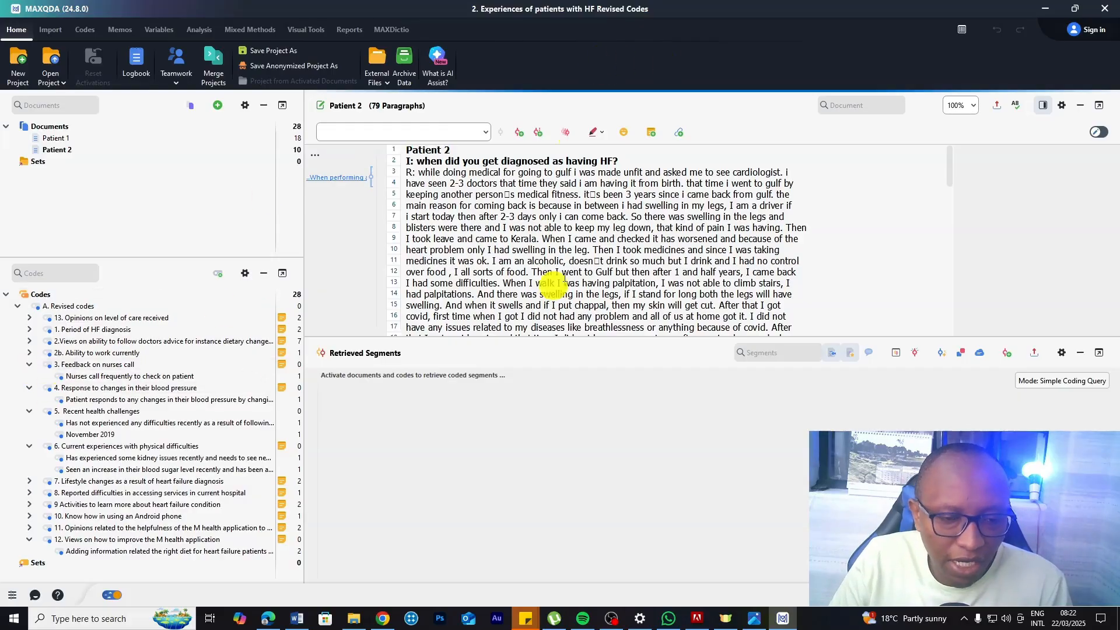
# Hide the retrieved segments area and the subcodes of "6. Current experiences with physical difficulties", and close the Revised Codes project.
pyautogui.click(1078, 353)
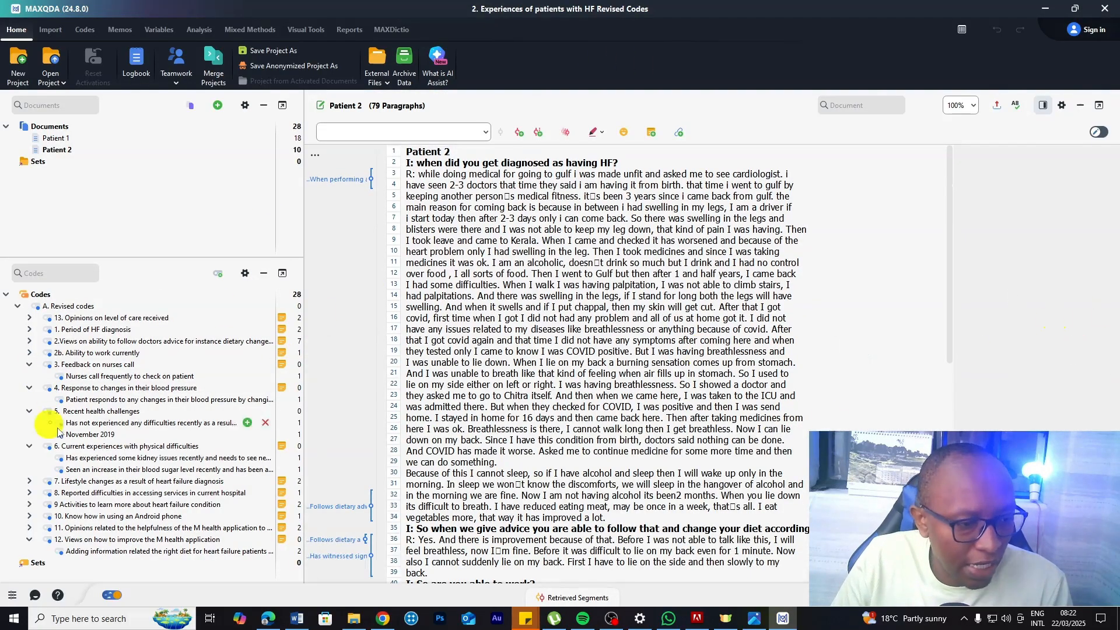
pyautogui.click(29, 447)
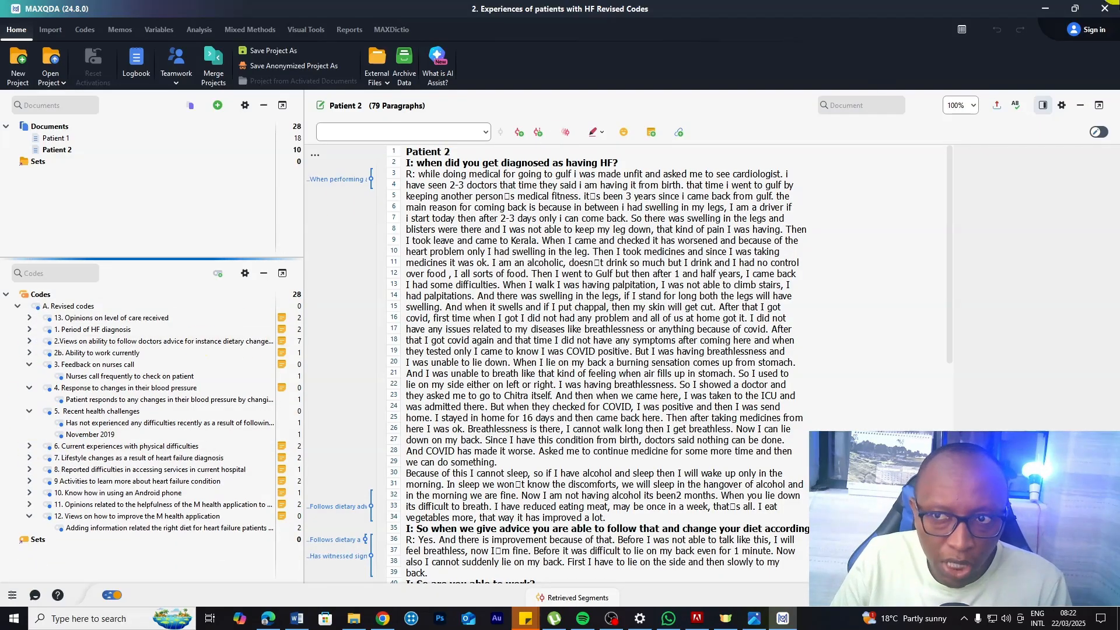
pyautogui.click(1105, 7)
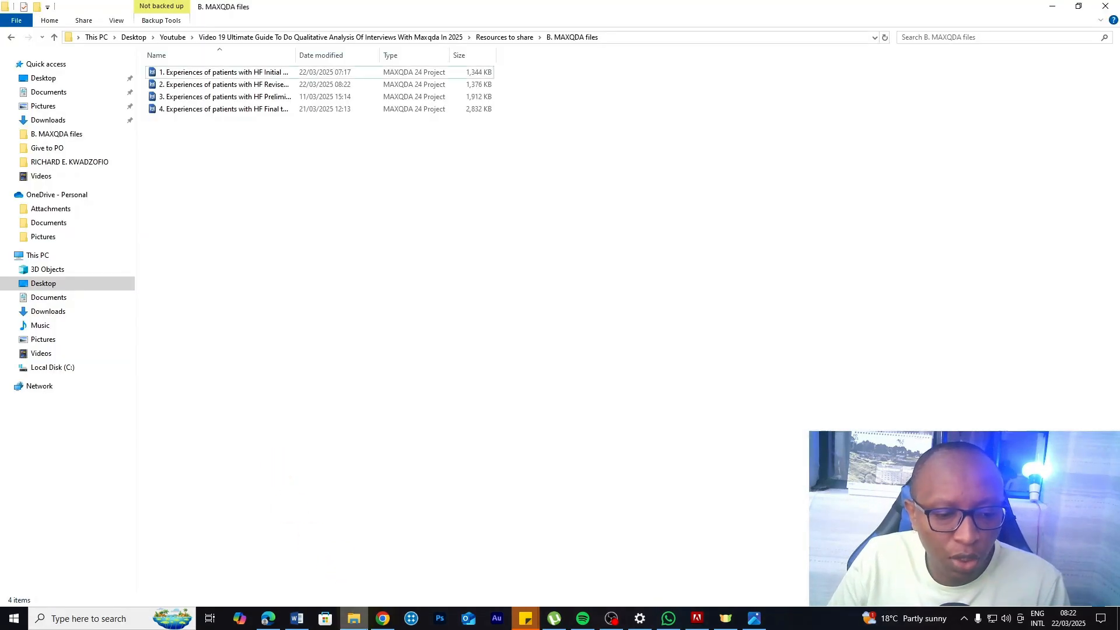
# Copy the "2. Experiences of patients with HF Revised Codes" project file into the Resources to share folder.
pyautogui.click(241, 85)
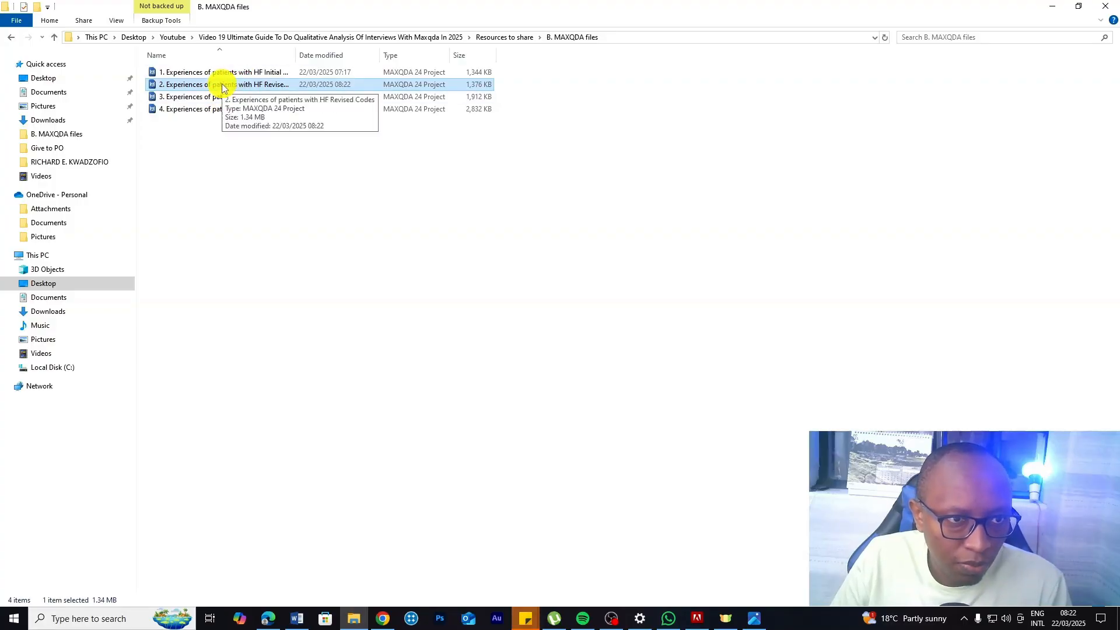
pyautogui.rightClick(221, 86)
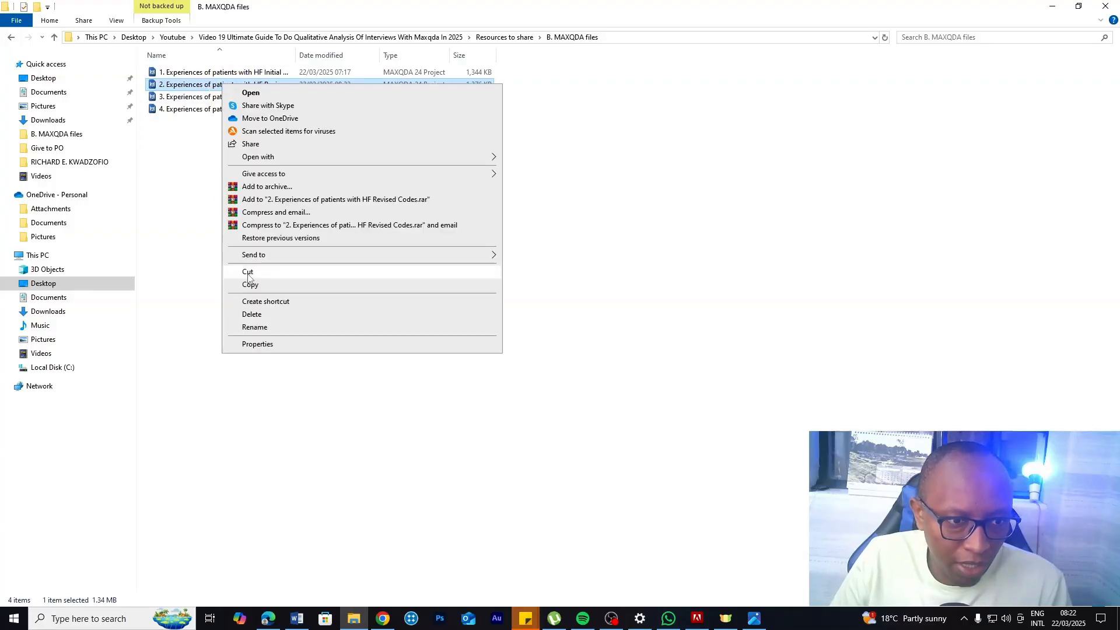
pyautogui.click(249, 286)
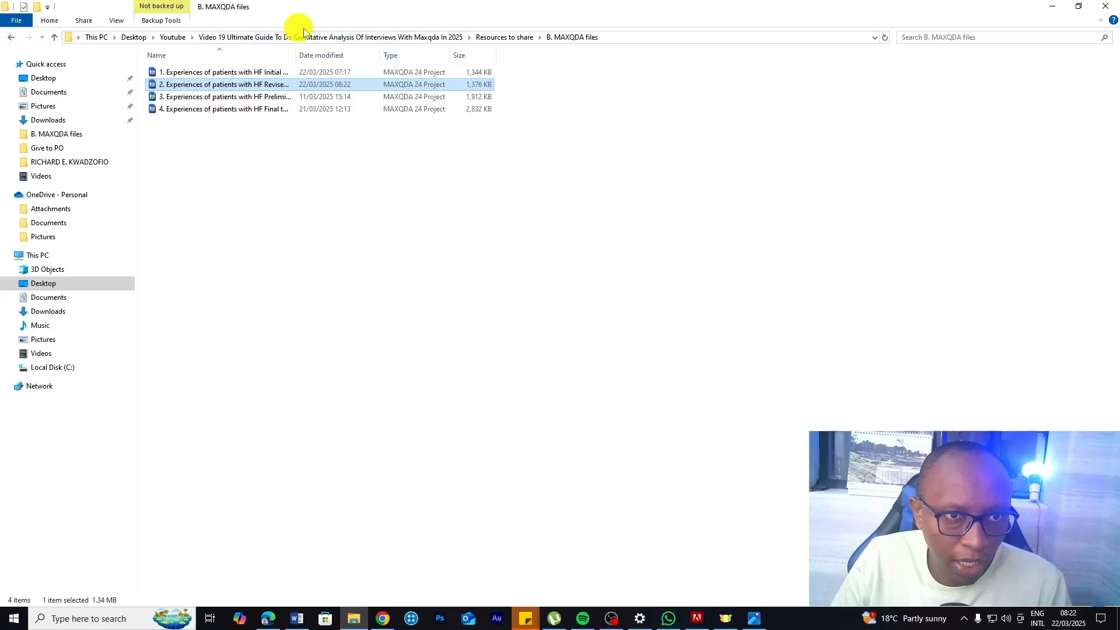
pyautogui.click(512, 37)
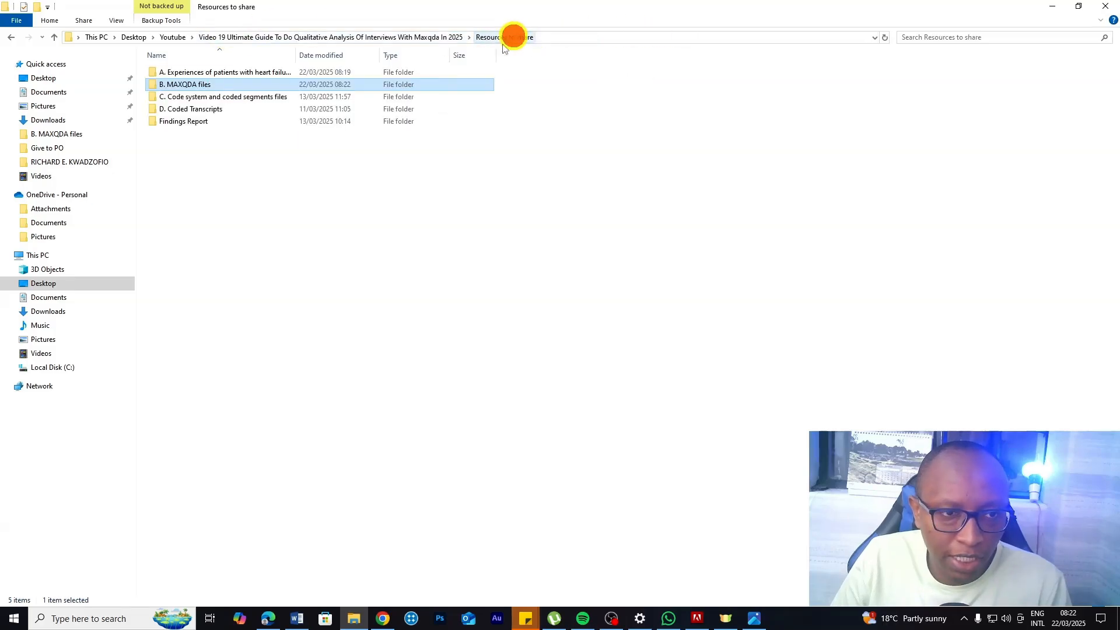
pyautogui.rightClick(302, 257)
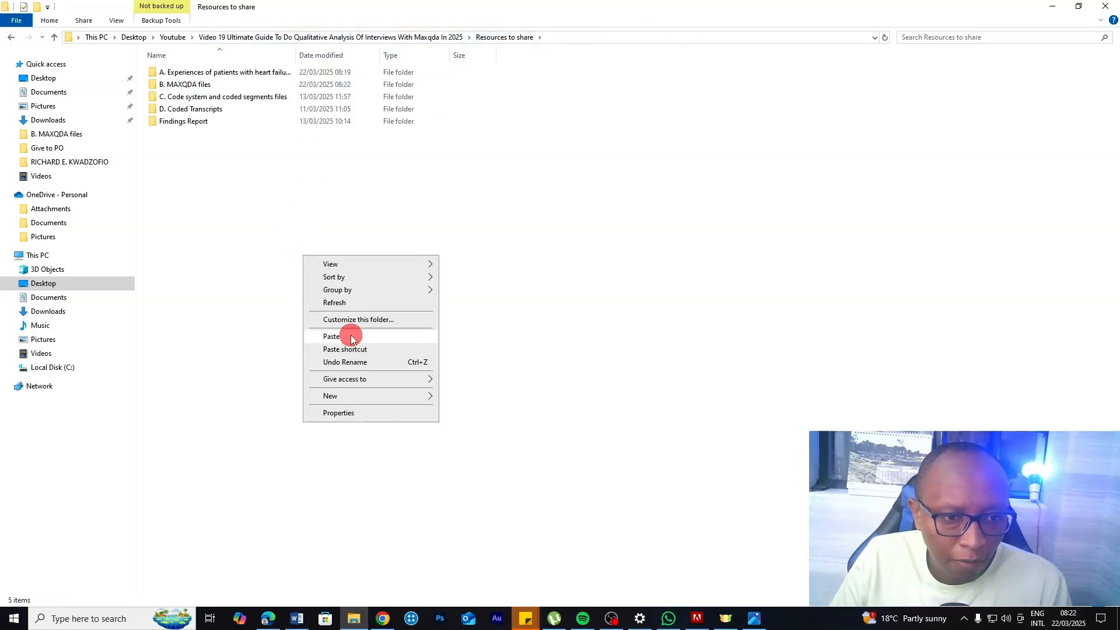
pyautogui.click(350, 335)
# Rename the copied project file as "2. Experiences of patients with HF Preliminary Themes".
pyautogui.rightClick(263, 134)
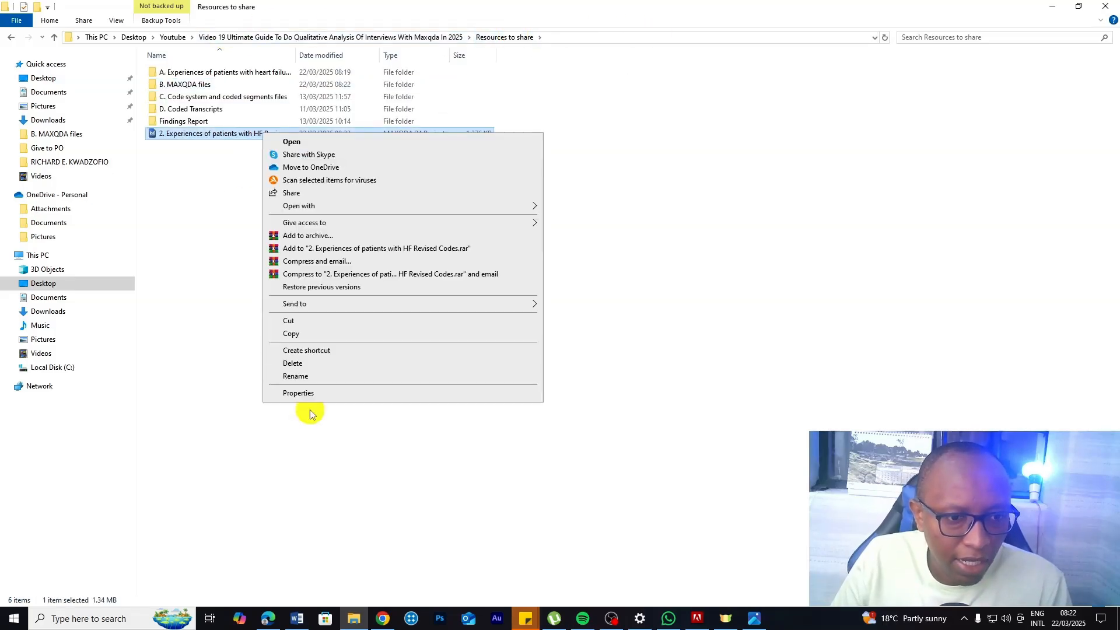
pyautogui.click(295, 376)
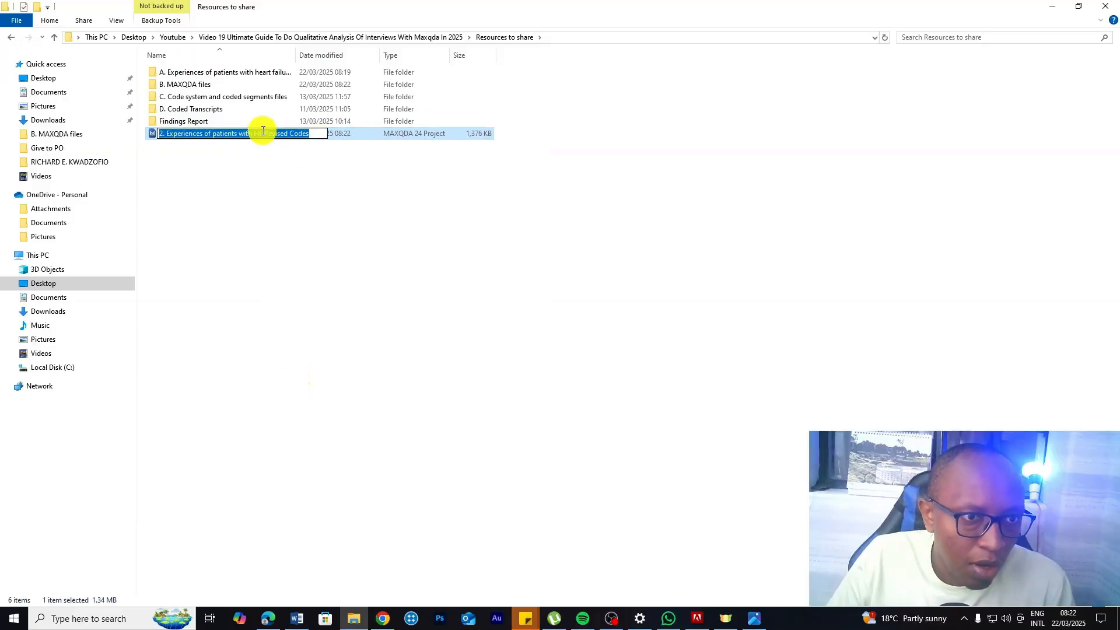
pyautogui.moveTo(262, 133); pyautogui.dragTo(314, 133)
pyautogui.write('P')
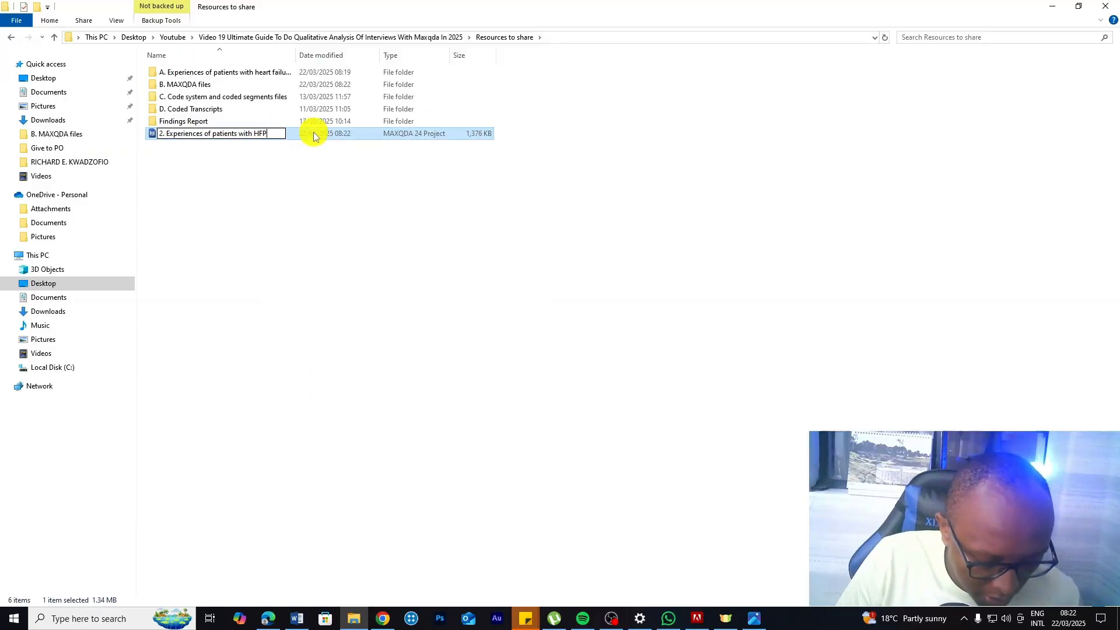
pyautogui.write('reliminary')
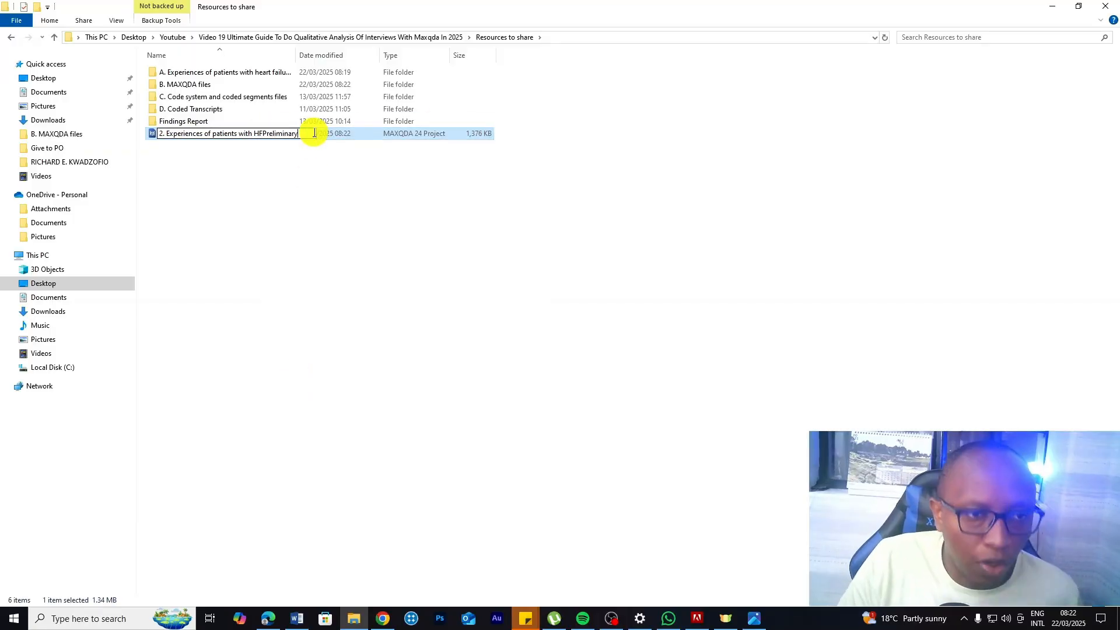
pyautogui.click(263, 132)
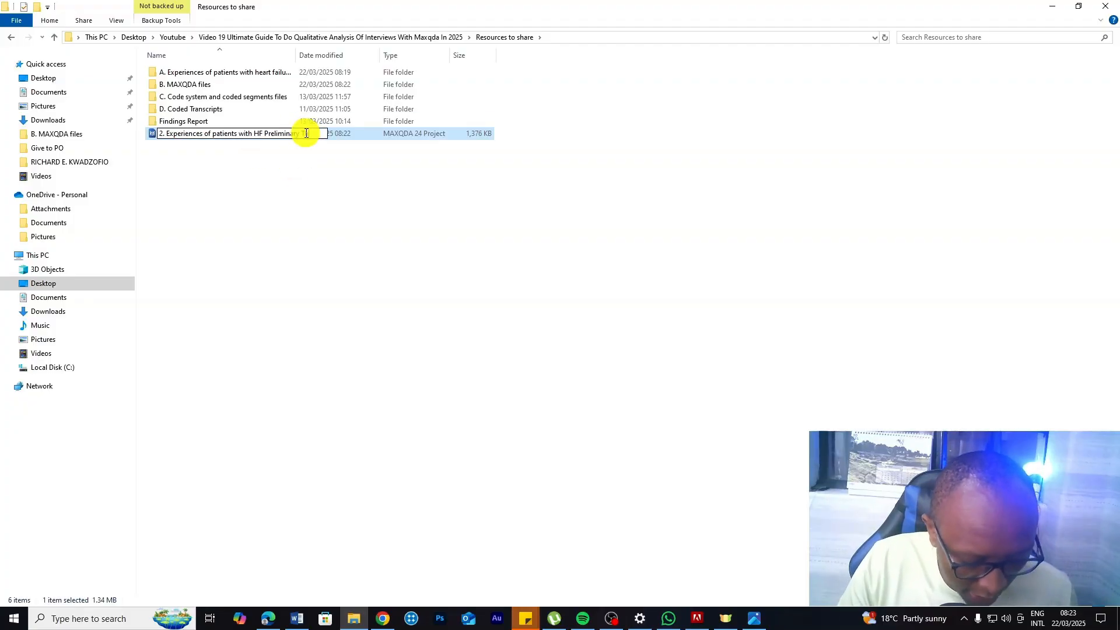
pyautogui.write('Theme')
pyautogui.click(308, 201)
# Open the Preliminary Themes project in MAXQDA and collapse the subcodes of codes 3, 4 and 5.
pyautogui.click(241, 133)
pyautogui.doubleClick(240, 133)
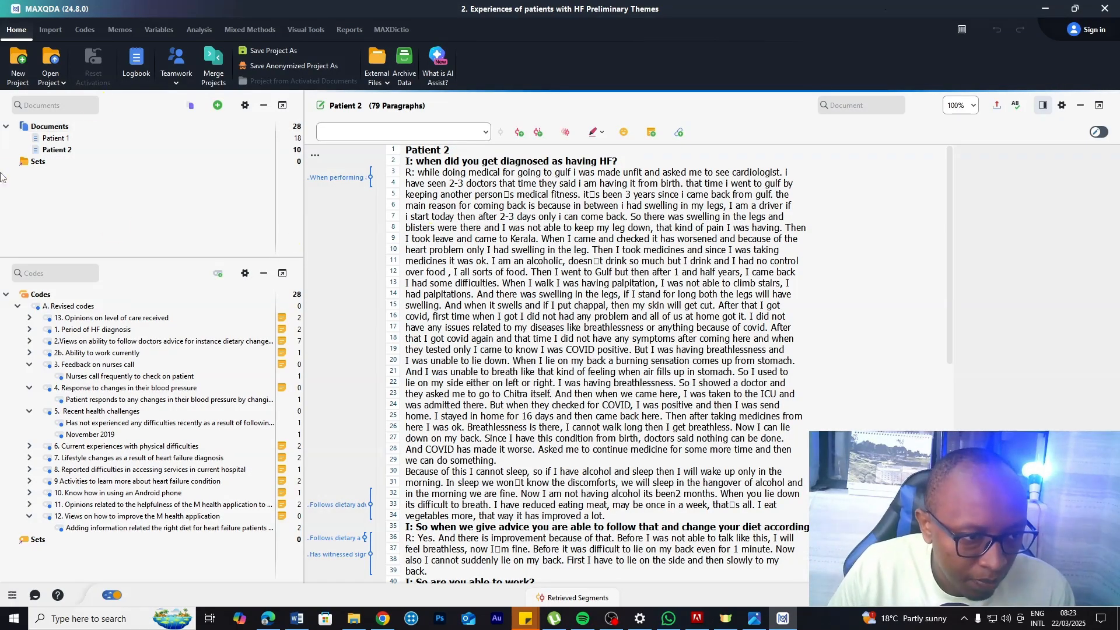
pyautogui.click(29, 364)
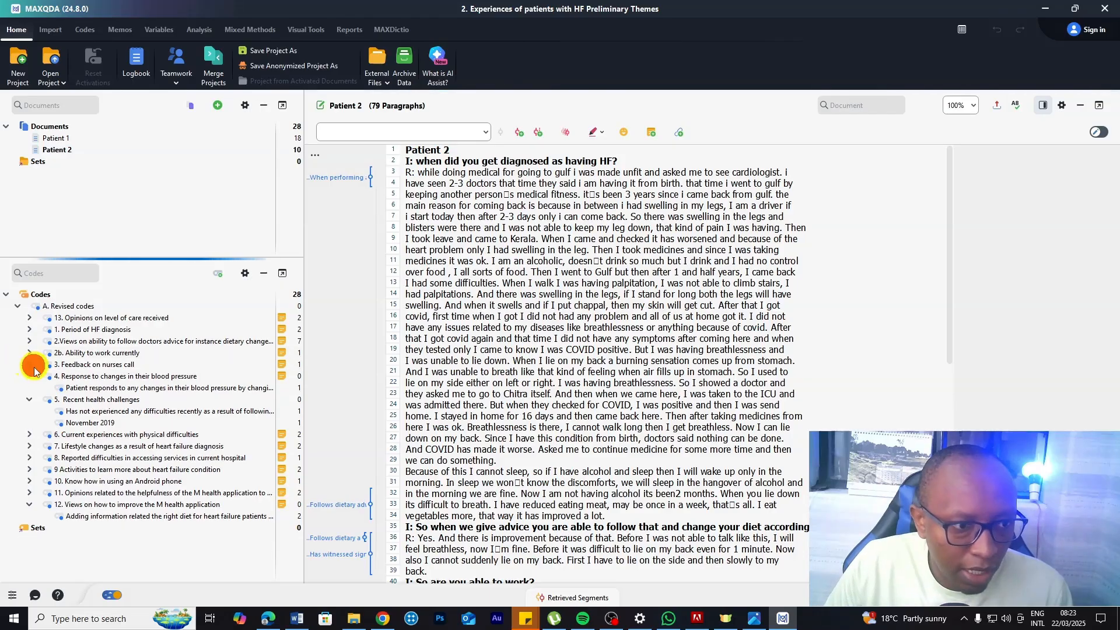
pyautogui.click(29, 399)
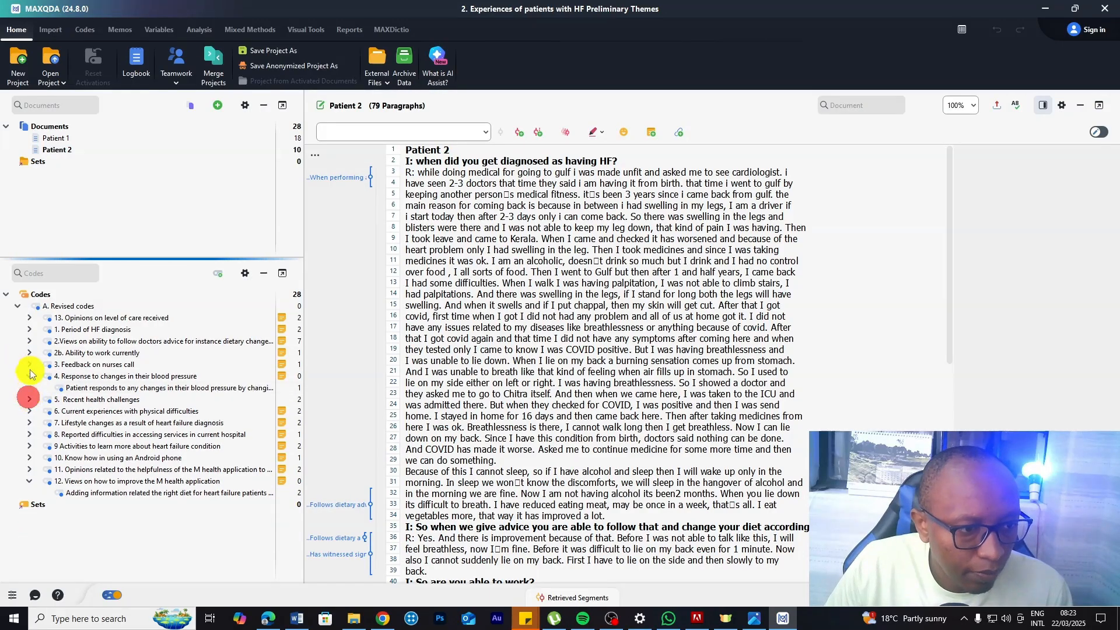
pyautogui.click(29, 377)
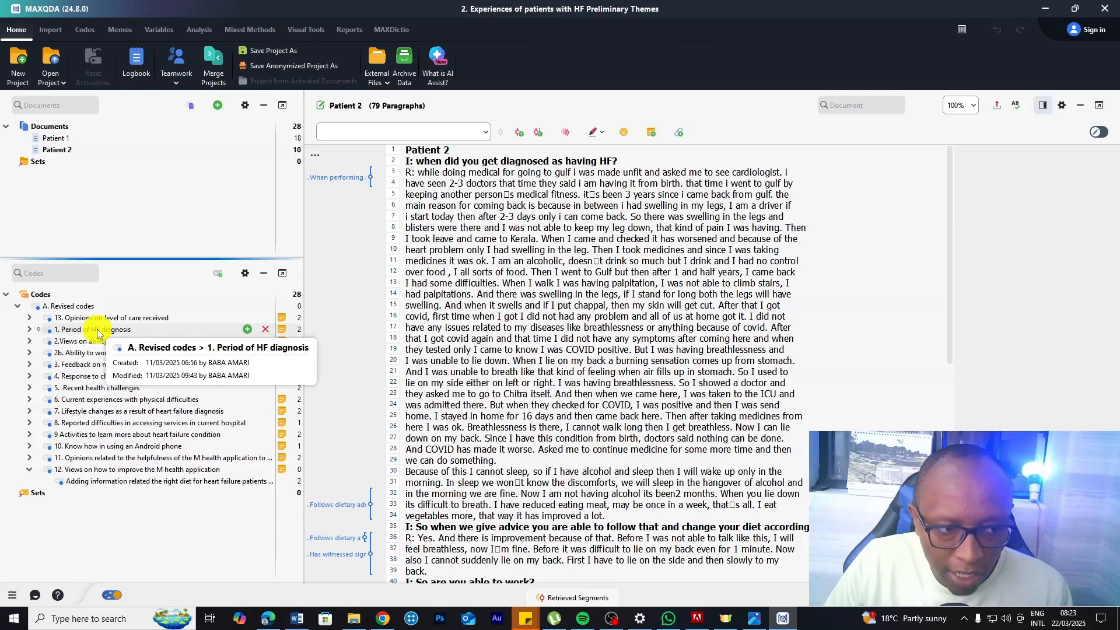
# Check the subcodes of "1. Period of HF diagnosis" and rename that code to "1. Moment of HF diagnosis".
pyautogui.click(29, 329)
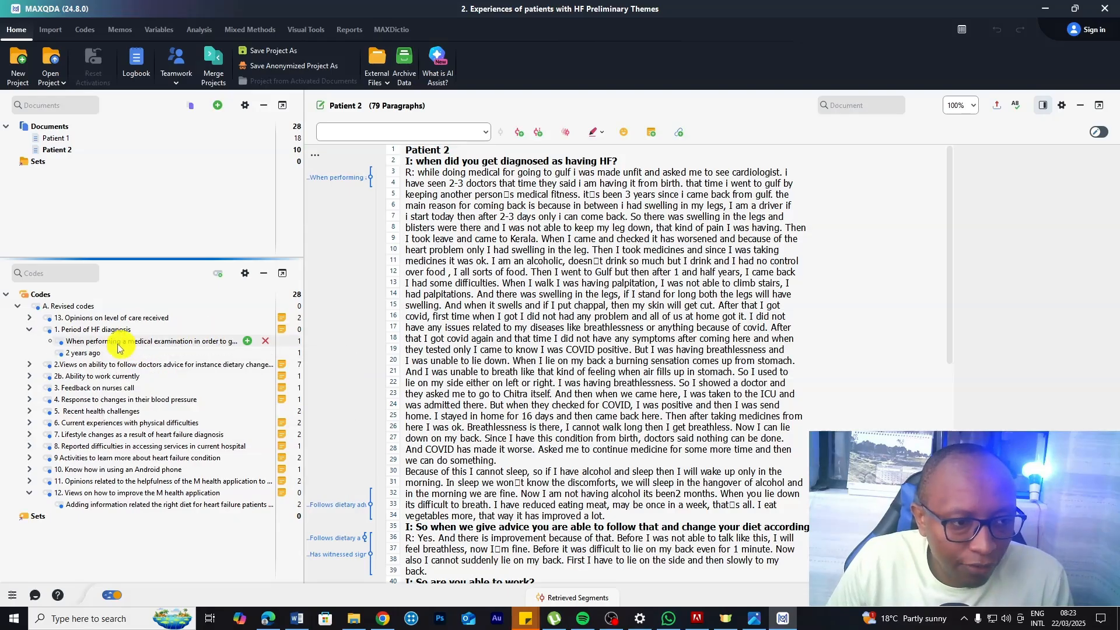
pyautogui.click(130, 331)
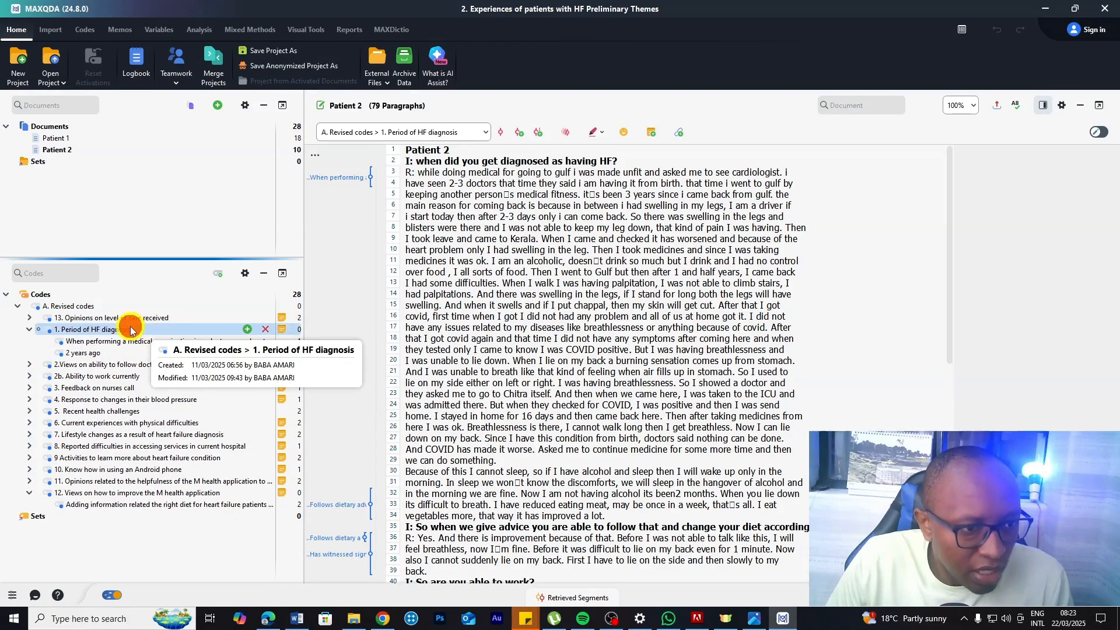
pyautogui.rightClick(132, 331)
pyautogui.moveTo(183, 380)
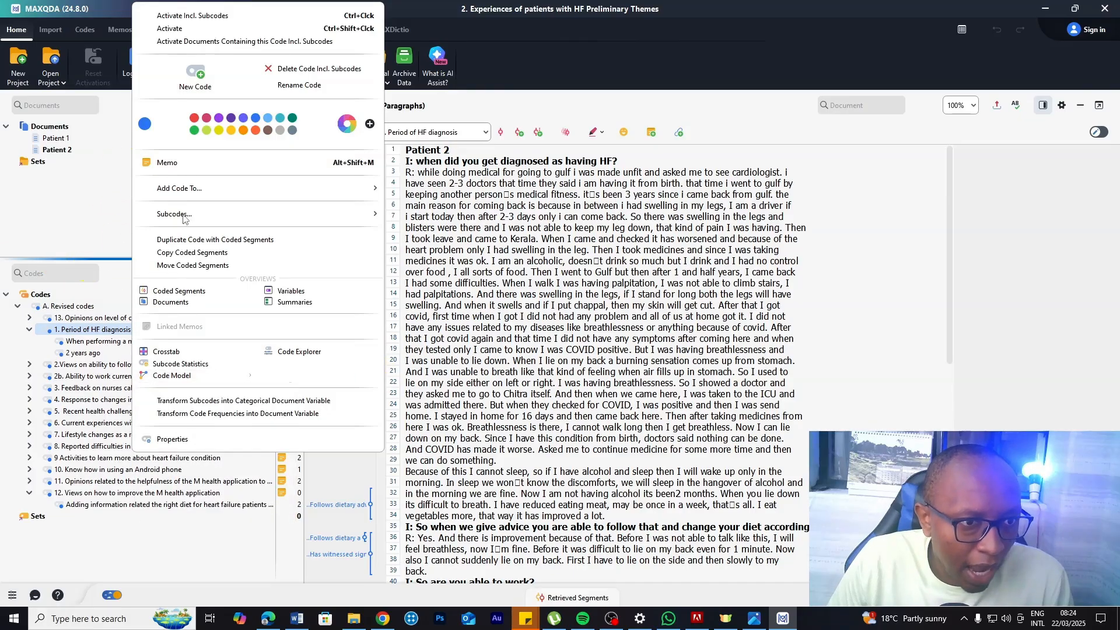
pyautogui.click(175, 439)
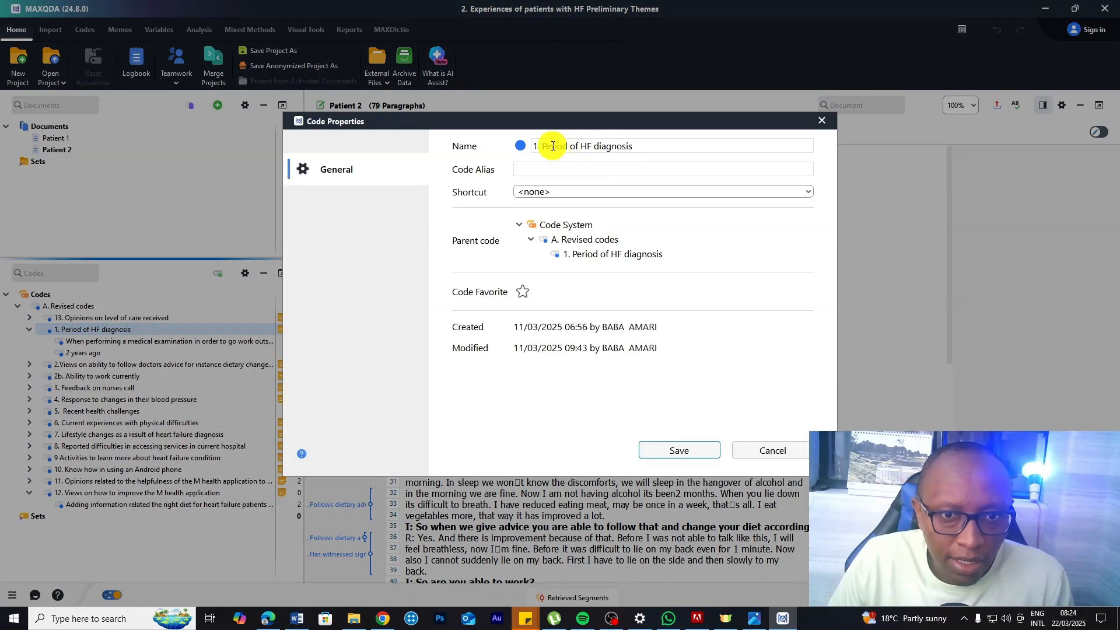
pyautogui.moveTo(540, 146); pyautogui.dragTo(592, 146)
pyautogui.write('Mommwe')
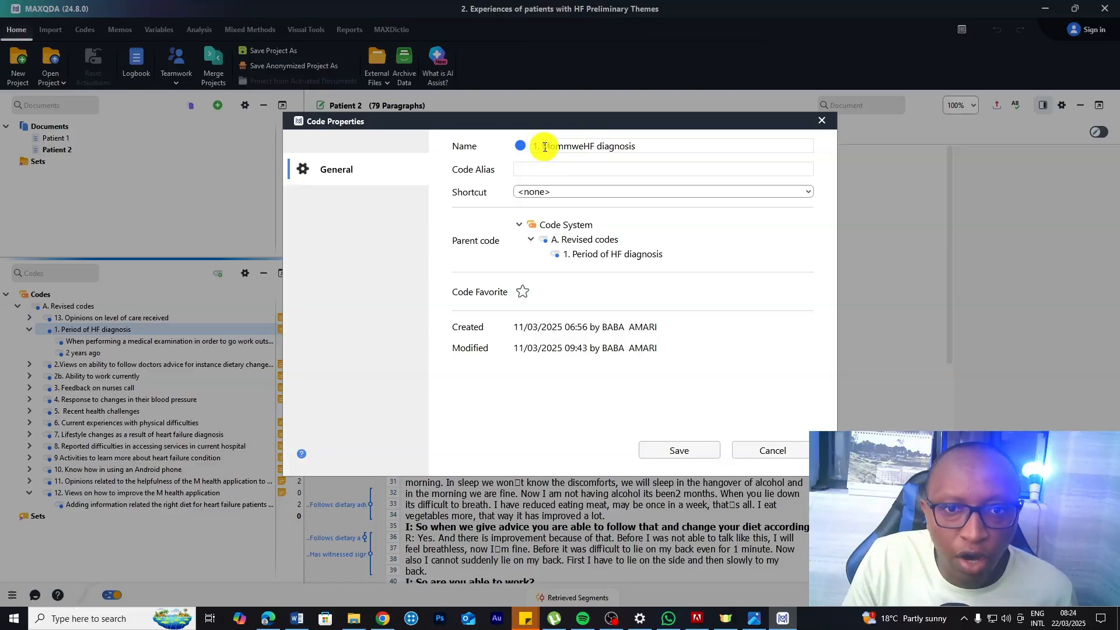
pyautogui.press('BackSpace')
pyautogui.press('BackSpace')
pyautogui.press('BackSpace')
pyautogui.write('ment of')
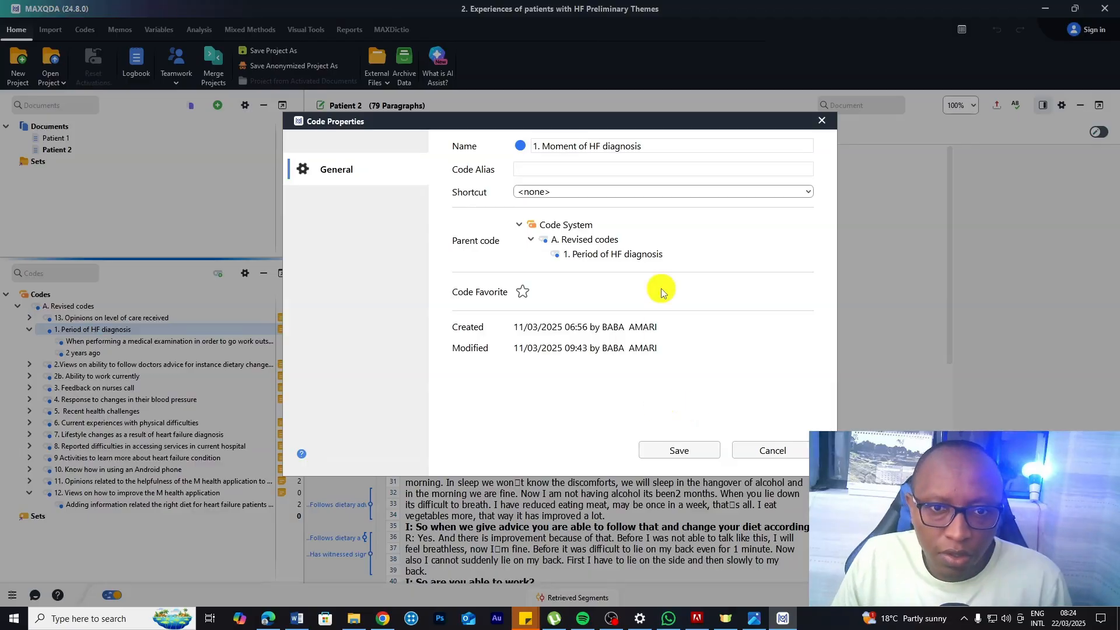
pyautogui.click(677, 451)
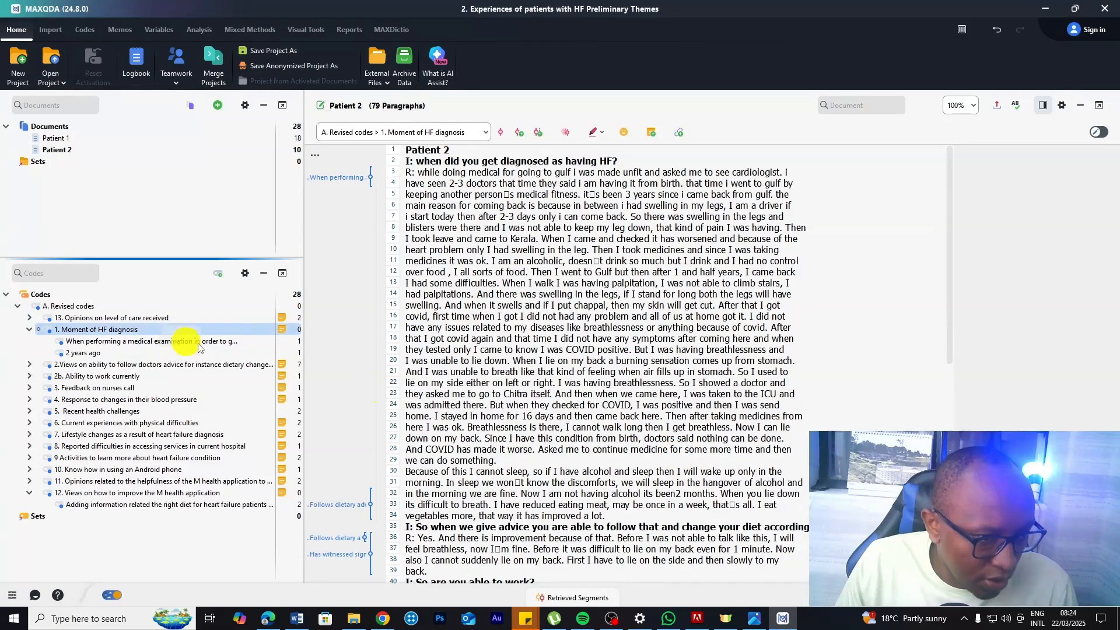
# Expand code 2 on following doctors' advice and shorten its name to "2.Views on ability to follow doctors advice".
pyautogui.click(29, 365)
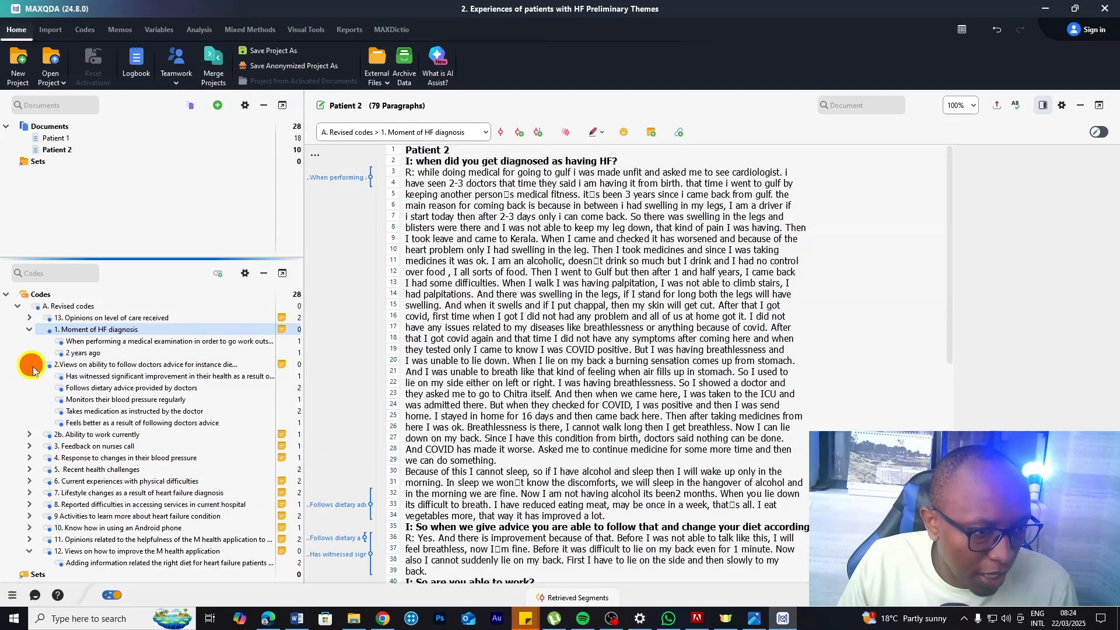
pyautogui.click(116, 366)
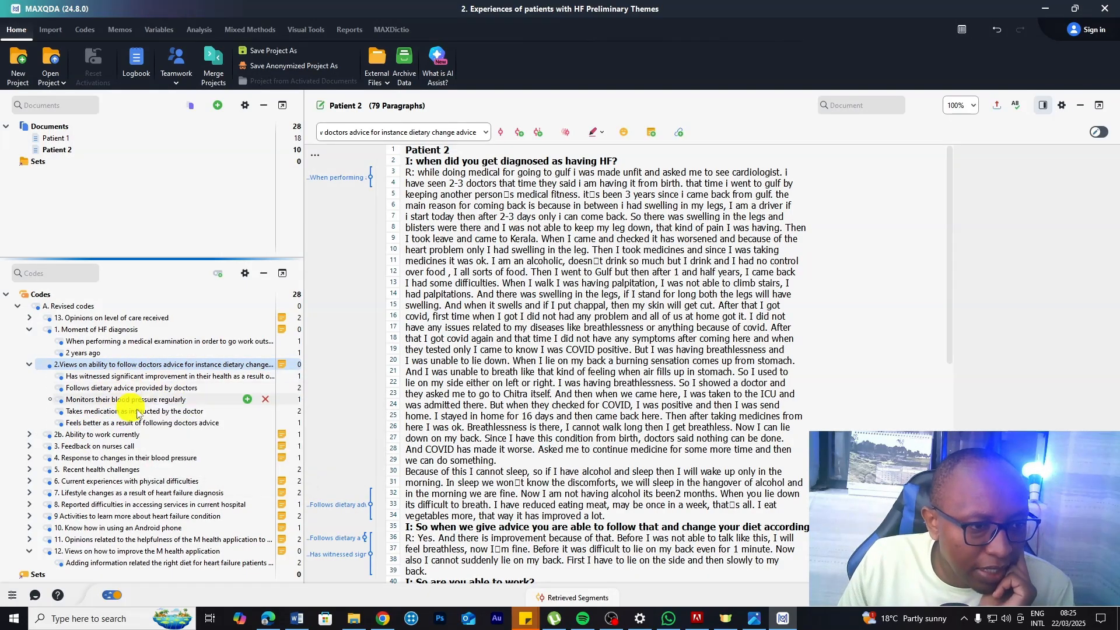
pyautogui.rightClick(145, 371)
pyautogui.moveTo(156, 376)
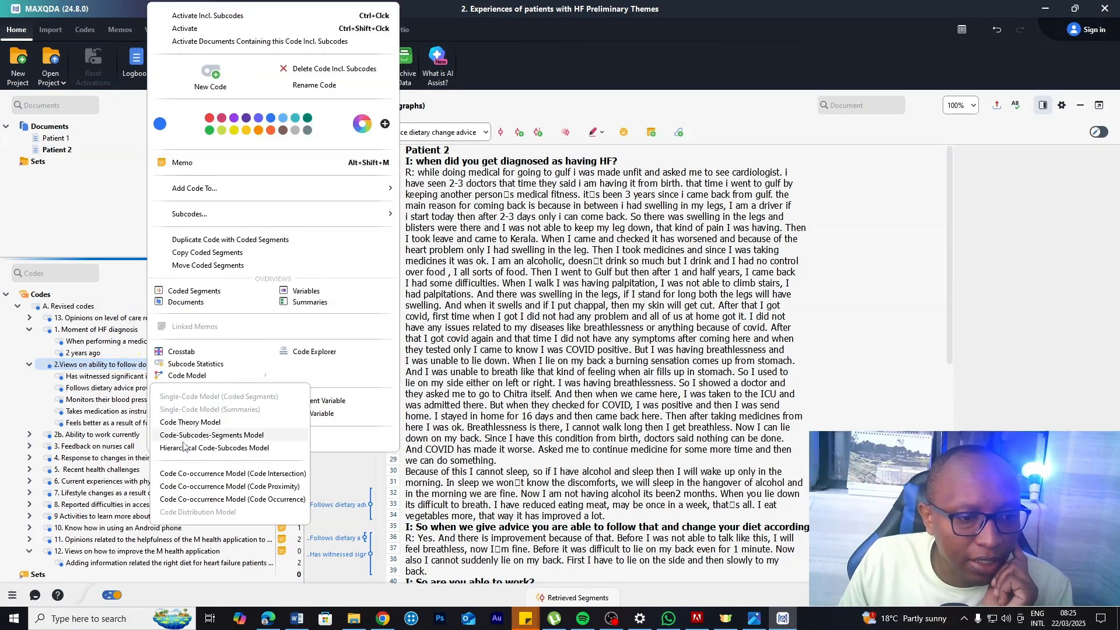
pyautogui.click(183, 437)
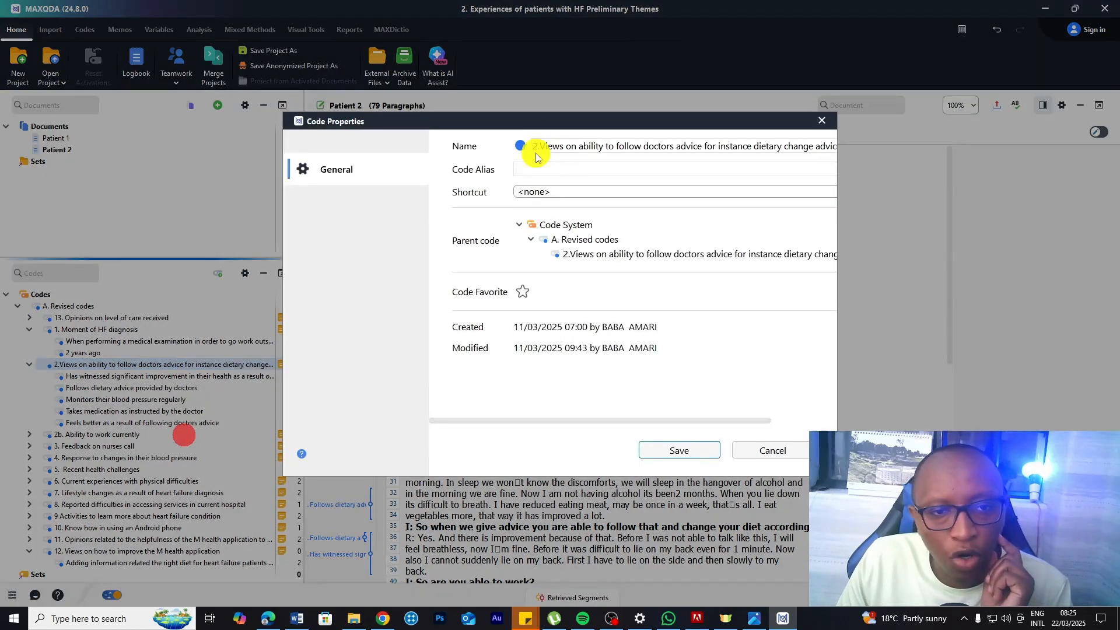
pyautogui.click(576, 145)
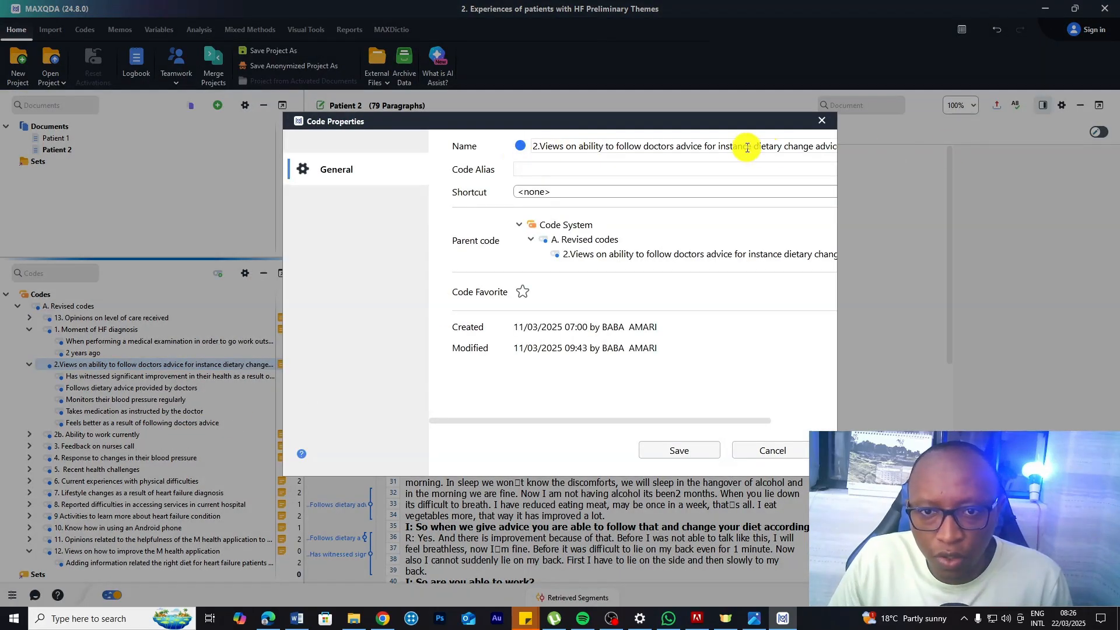
pyautogui.moveTo(705, 144); pyautogui.dragTo(851, 151)
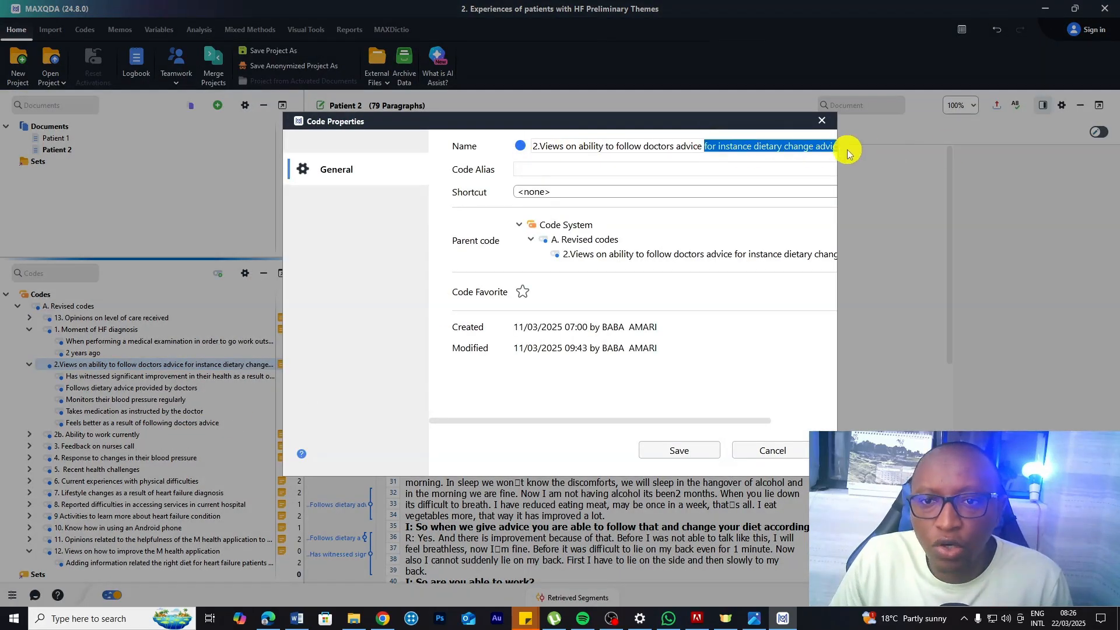
pyautogui.rightClick(779, 146)
pyautogui.click(797, 201)
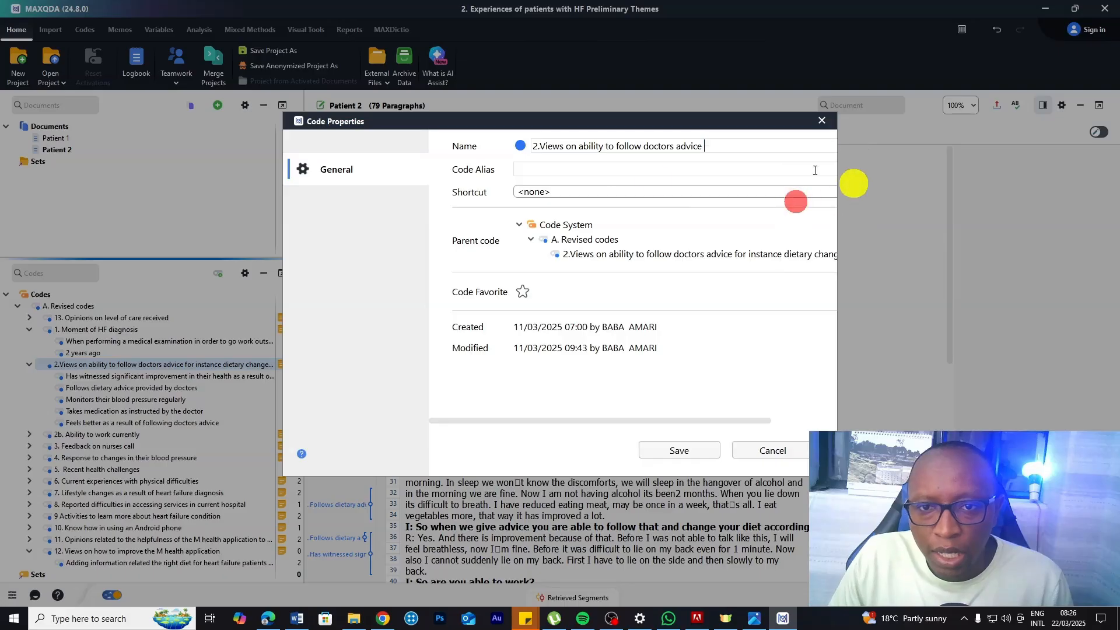
pyautogui.click(679, 451)
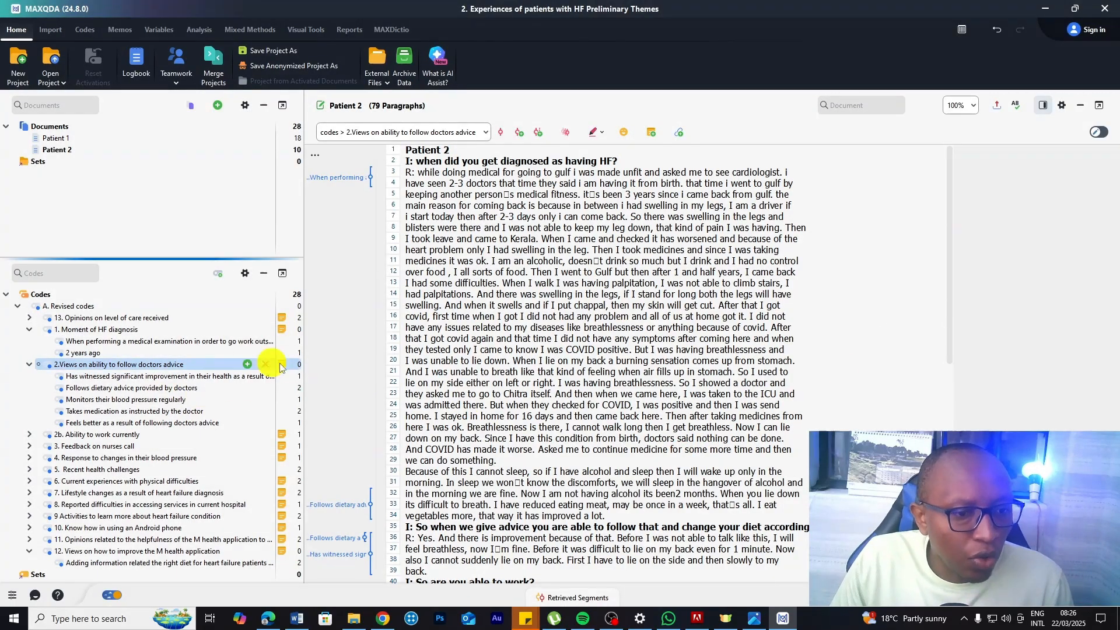
# Open the memo of "2.Views on ability to follow doctors advice" and highlight its description text.
pyautogui.rightClick(259, 365)
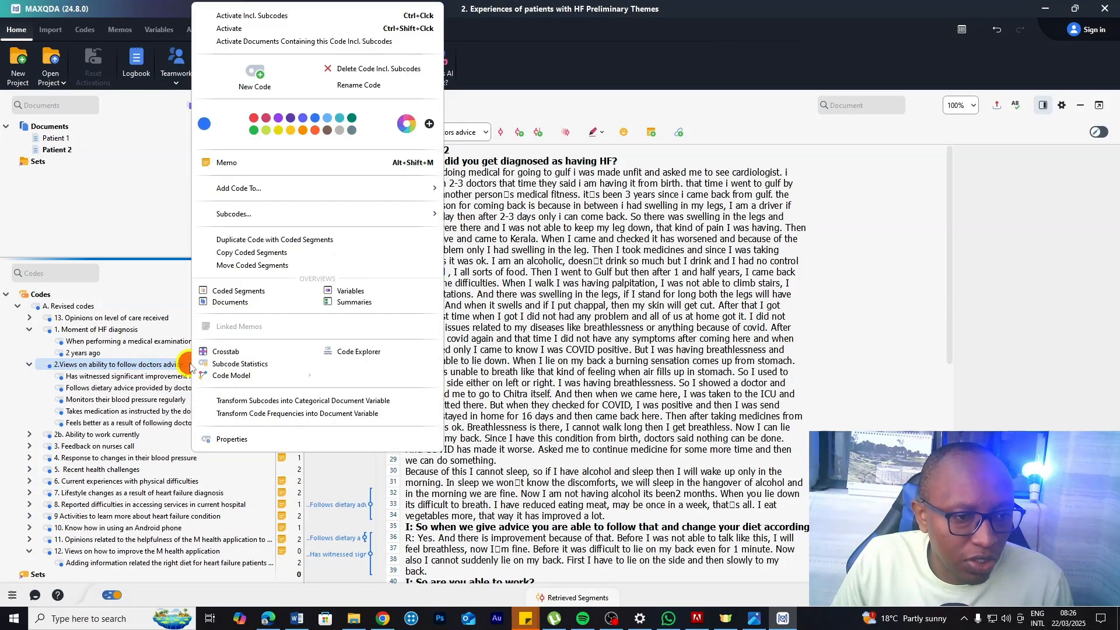
pyautogui.click(243, 163)
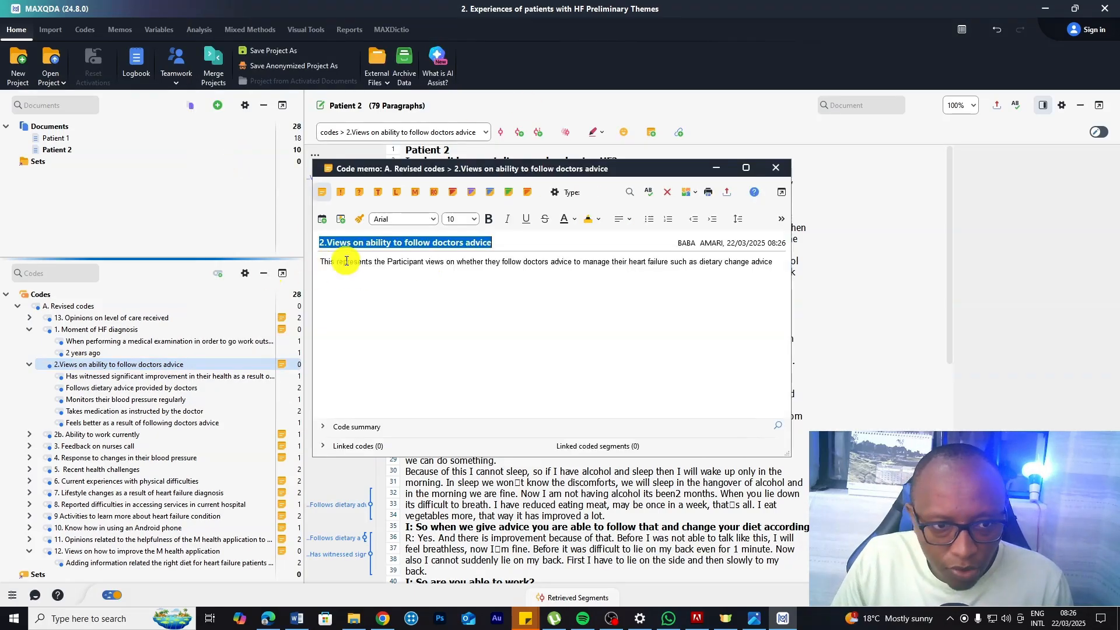
pyautogui.moveTo(324, 261); pyautogui.dragTo(775, 262)
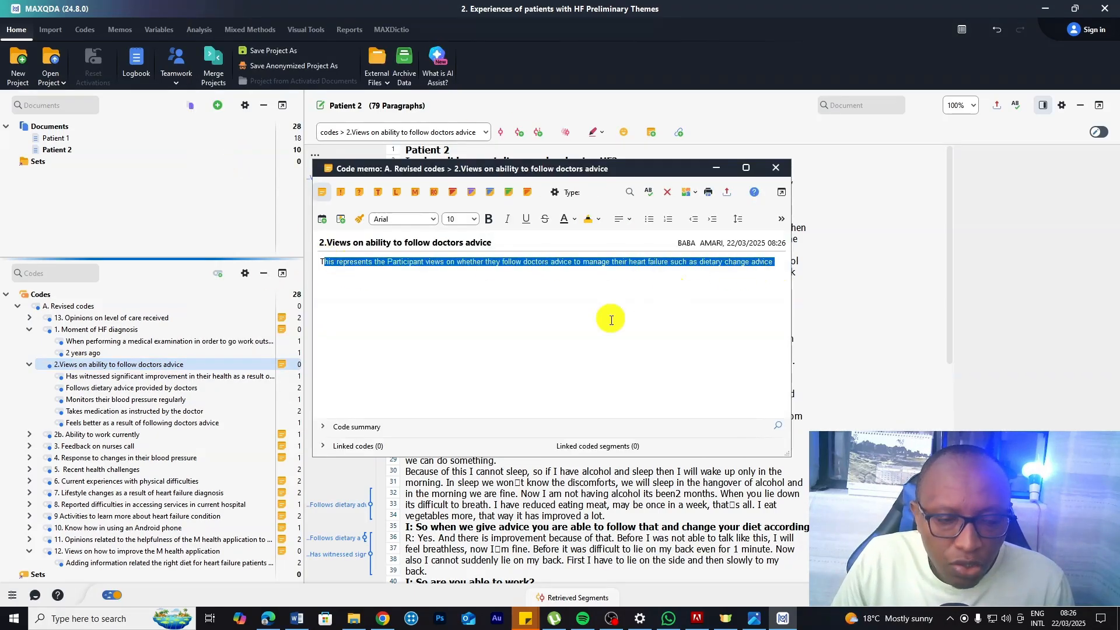
# Close the code memo, check the subcode of "2b. Ability to work currently", and collapse codes 1, 2, 2b and 12.
pyautogui.click(776, 168)
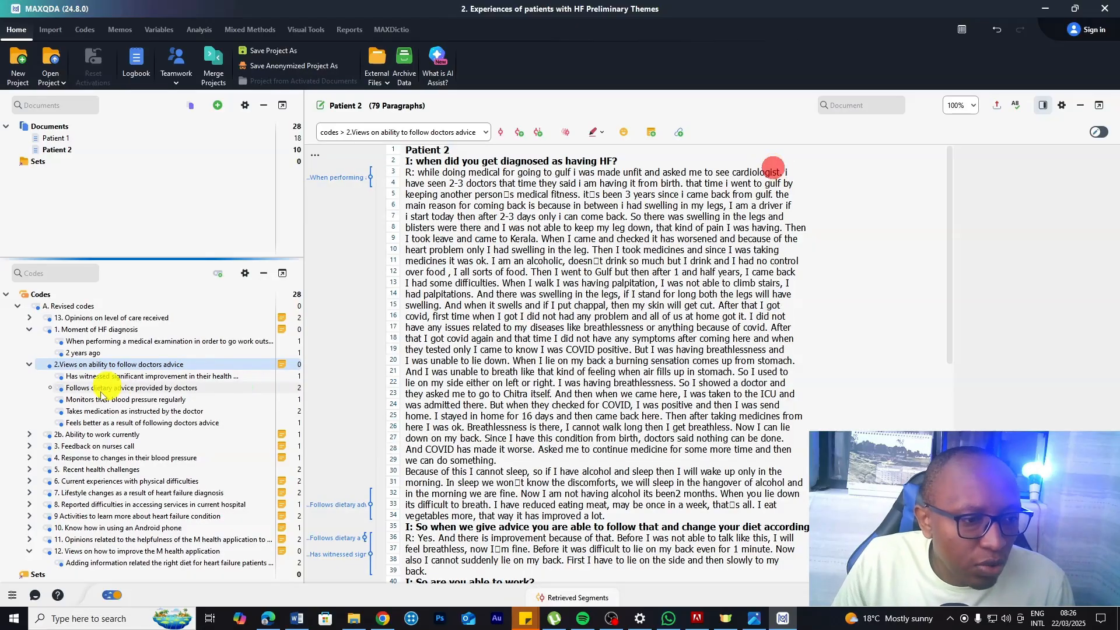
pyautogui.click(29, 364)
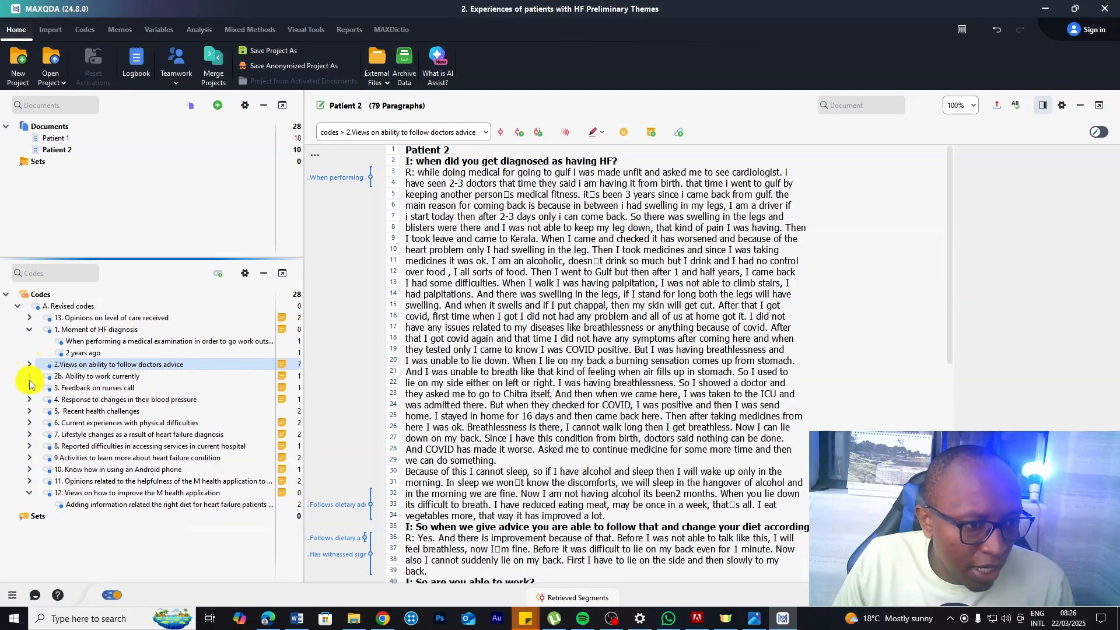
pyautogui.click(28, 377)
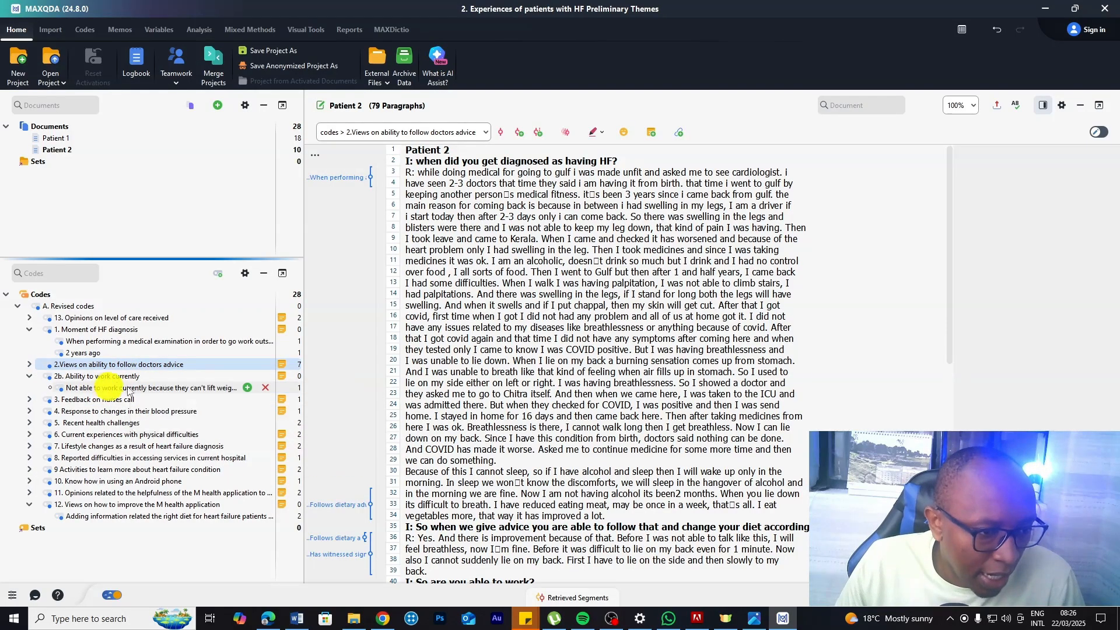
pyautogui.click(29, 377)
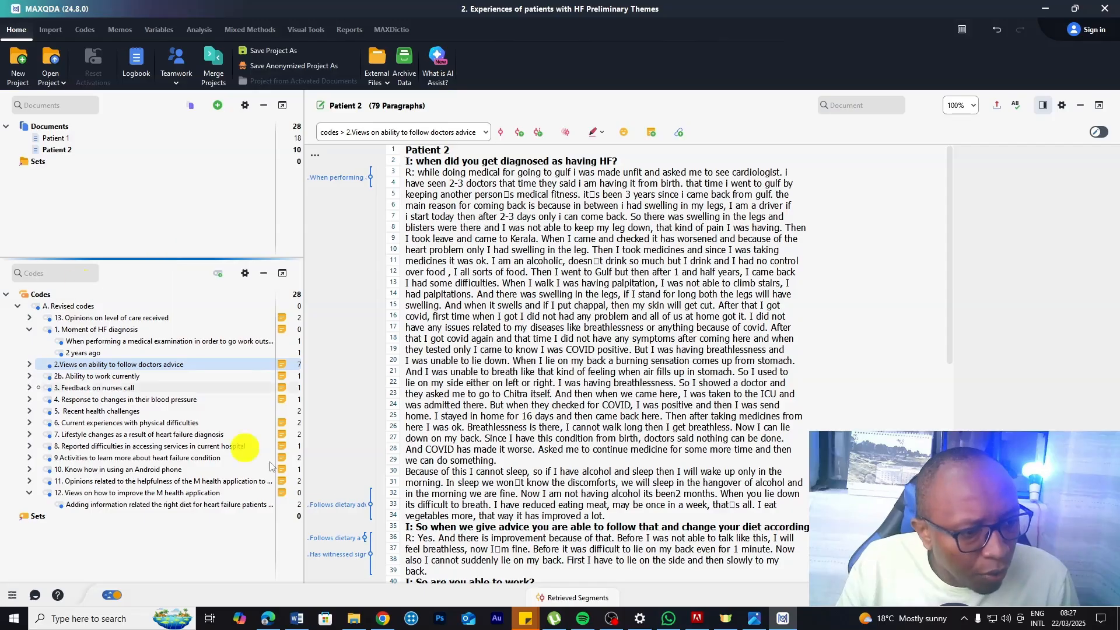
pyautogui.click(31, 331)
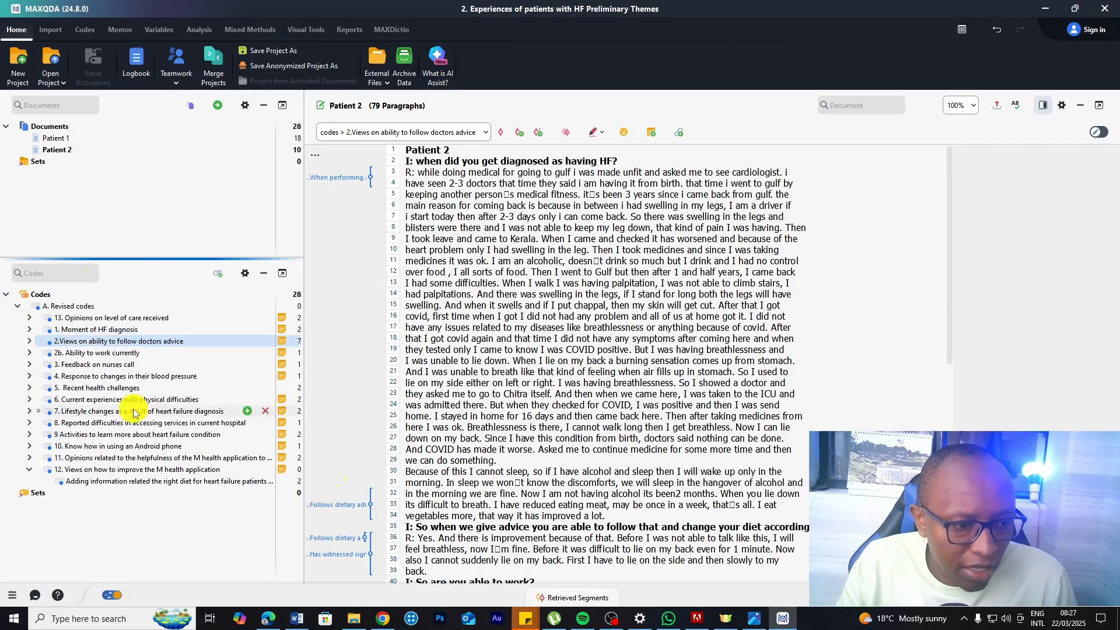
pyautogui.click(29, 470)
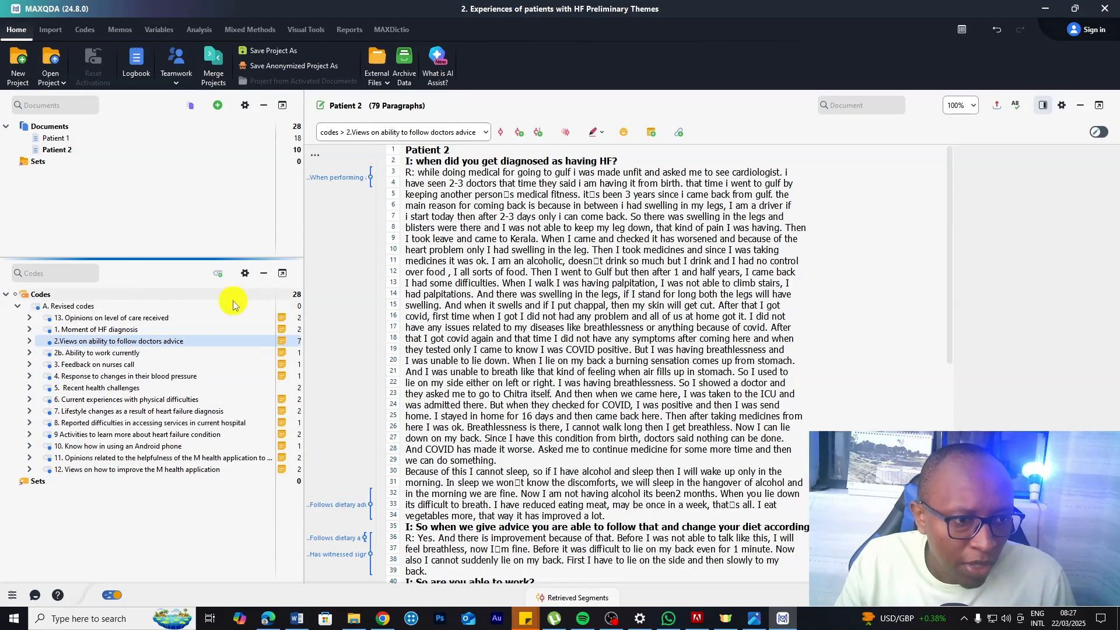
# Rename the top-level code "A. Revised codes" to "A. Preliminary themes".
pyautogui.rightClick(129, 309)
pyautogui.moveTo(169, 375)
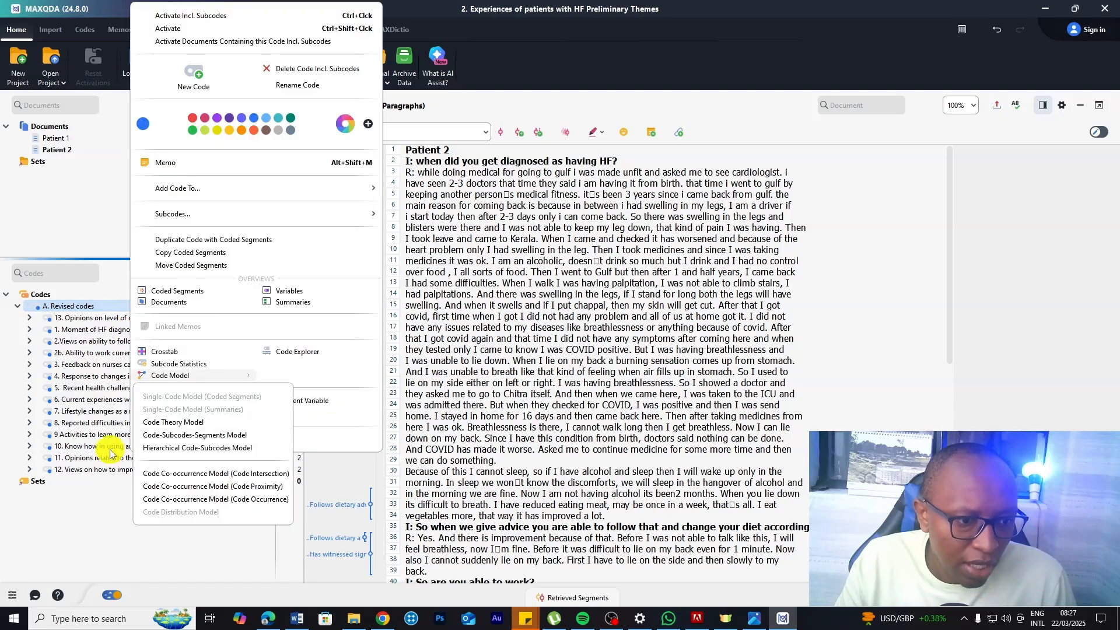
pyautogui.click(249, 421)
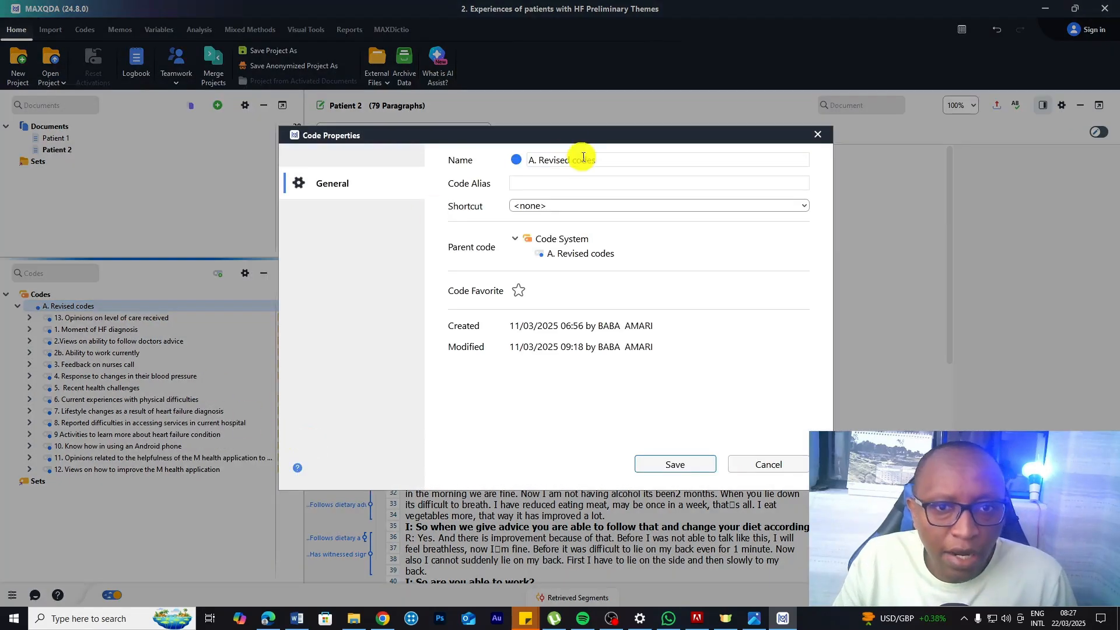
pyautogui.moveTo(537, 160); pyautogui.dragTo(655, 163)
pyautogui.press('BackSpace')
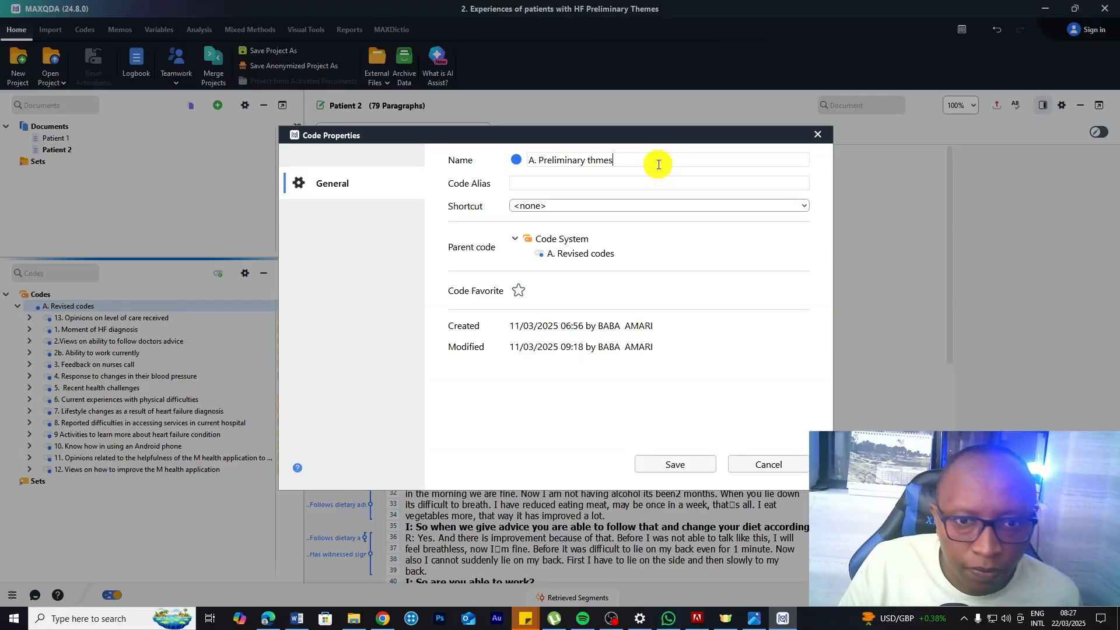
pyautogui.write('Preliminary thmes')
pyautogui.click(597, 158)
pyautogui.write('e')
pyautogui.click(656, 463)
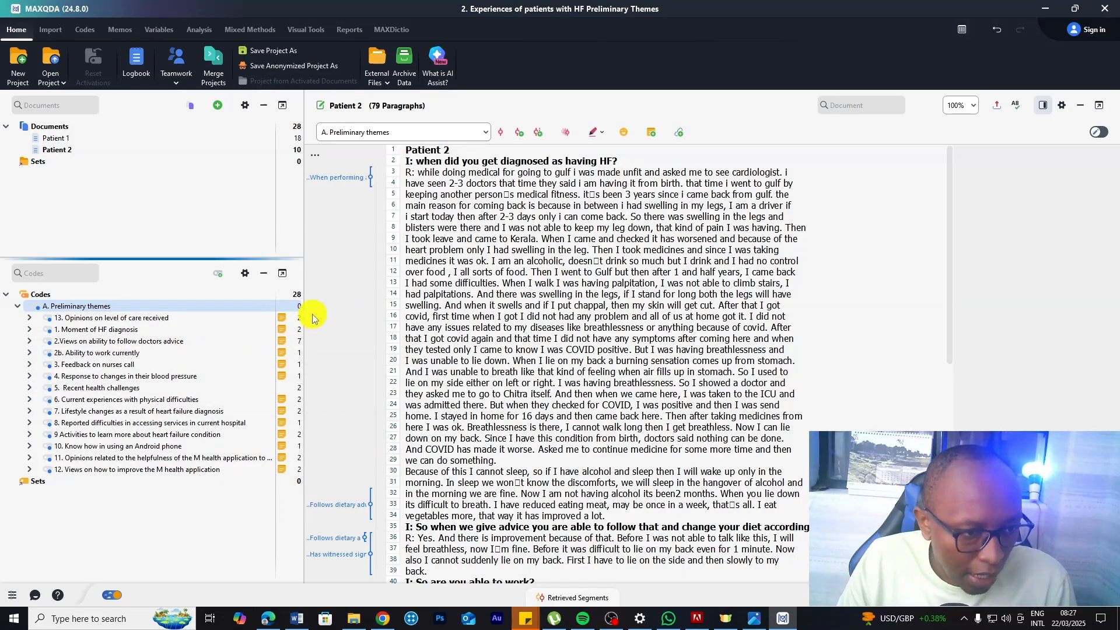
# Create the code "Theme 1 Heart failure diagnosis and impact on patient's life" under "A. Preliminary themes".
pyautogui.click(250, 309)
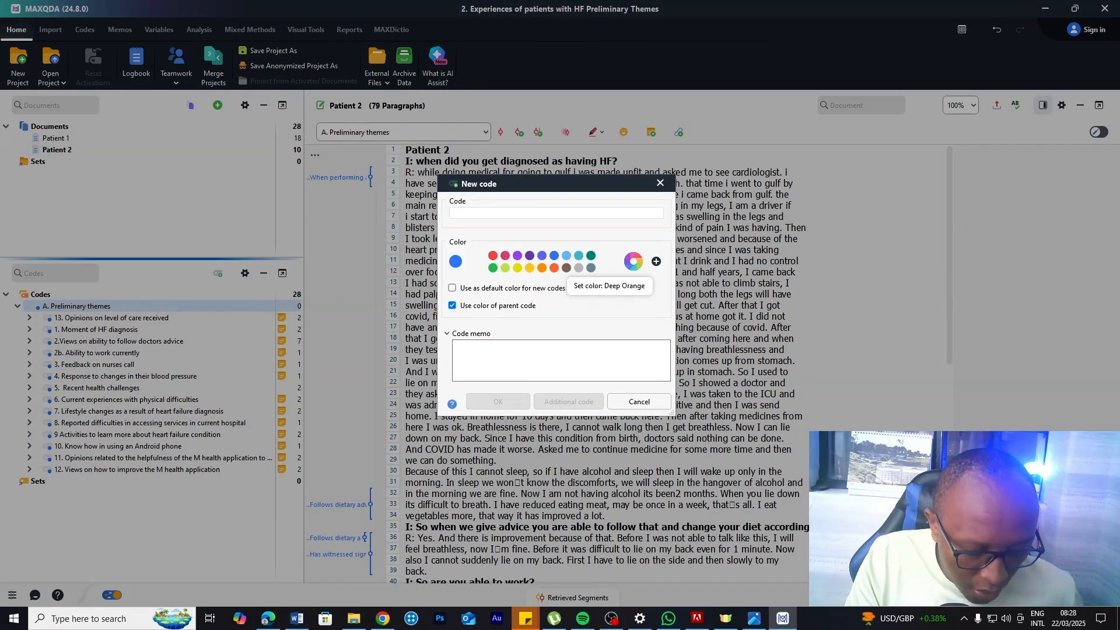
pyautogui.press('super+h')
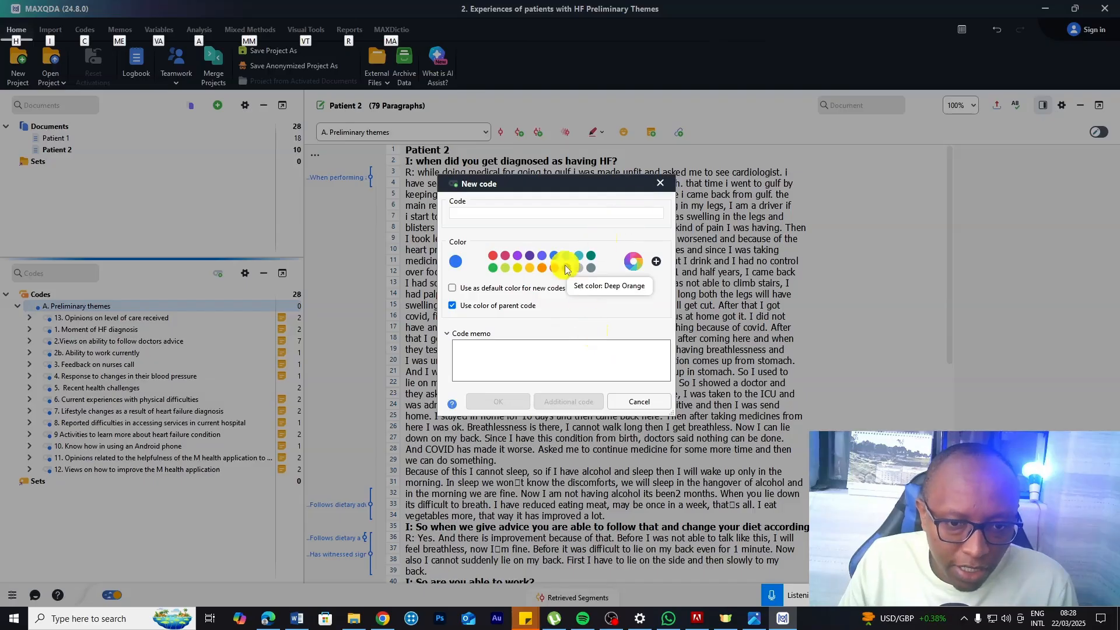
pyautogui.write("Heart failure diagnosis and impact on patient's life")
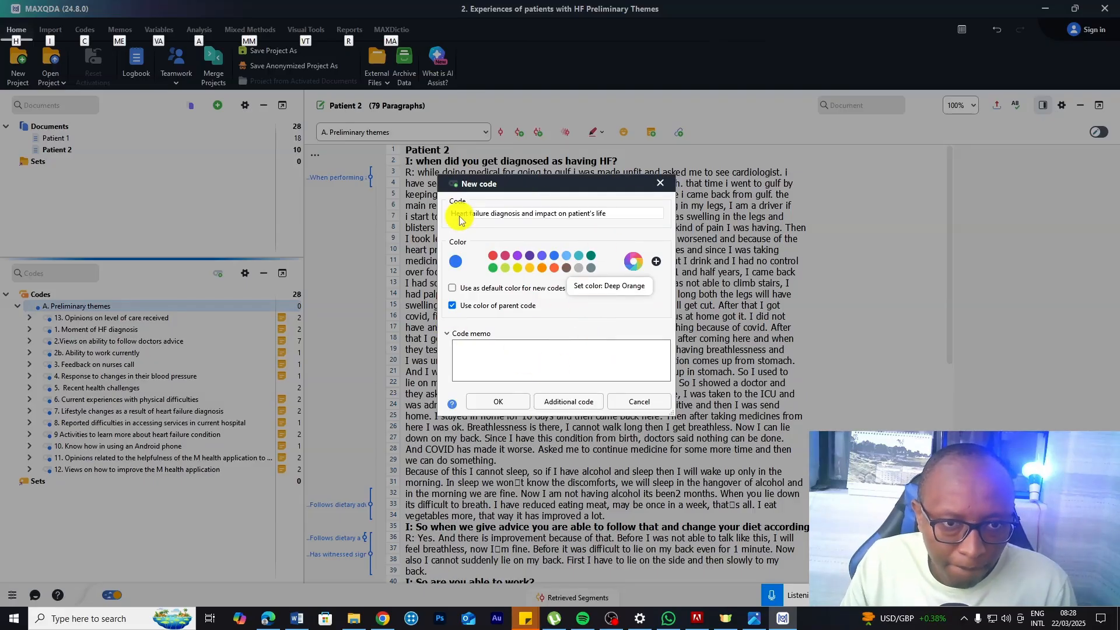
pyautogui.click(454, 213)
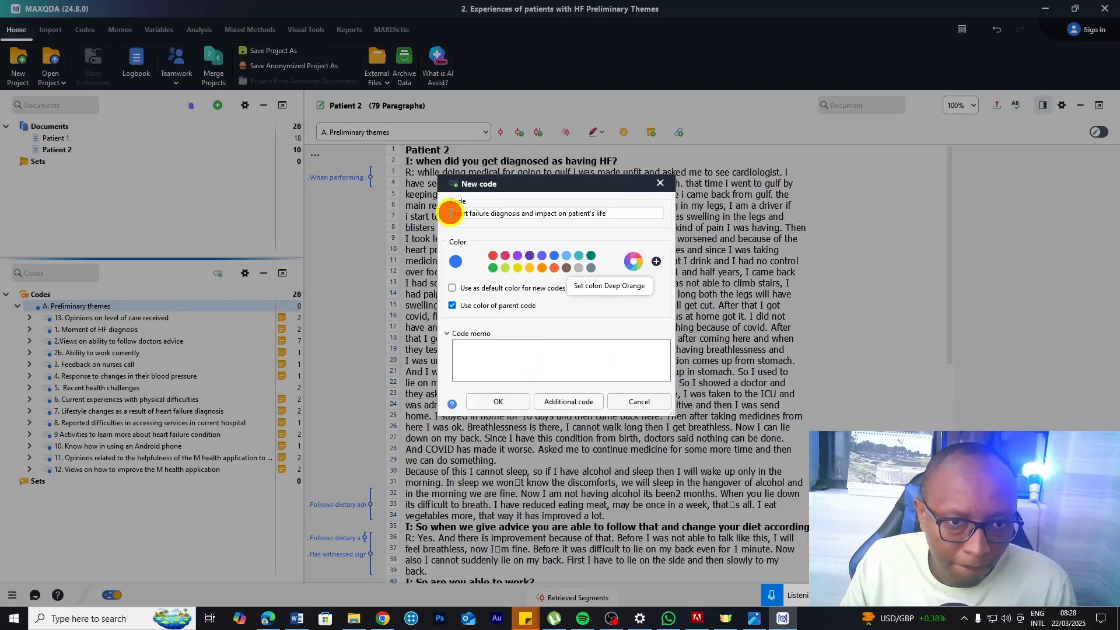
pyautogui.write('Them')
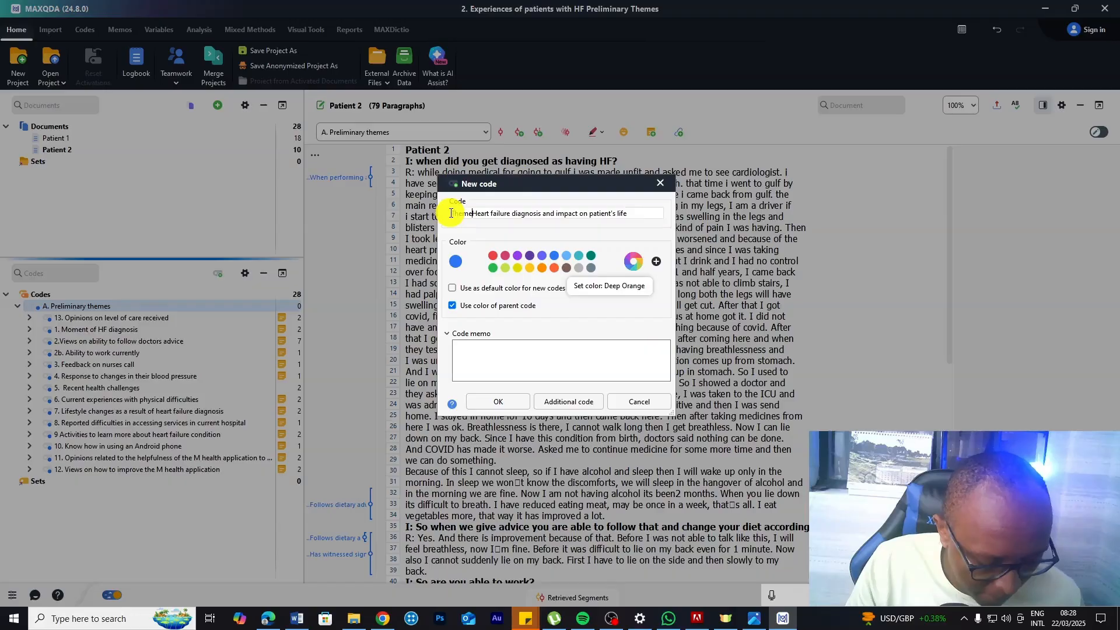
pyautogui.write('e 1')
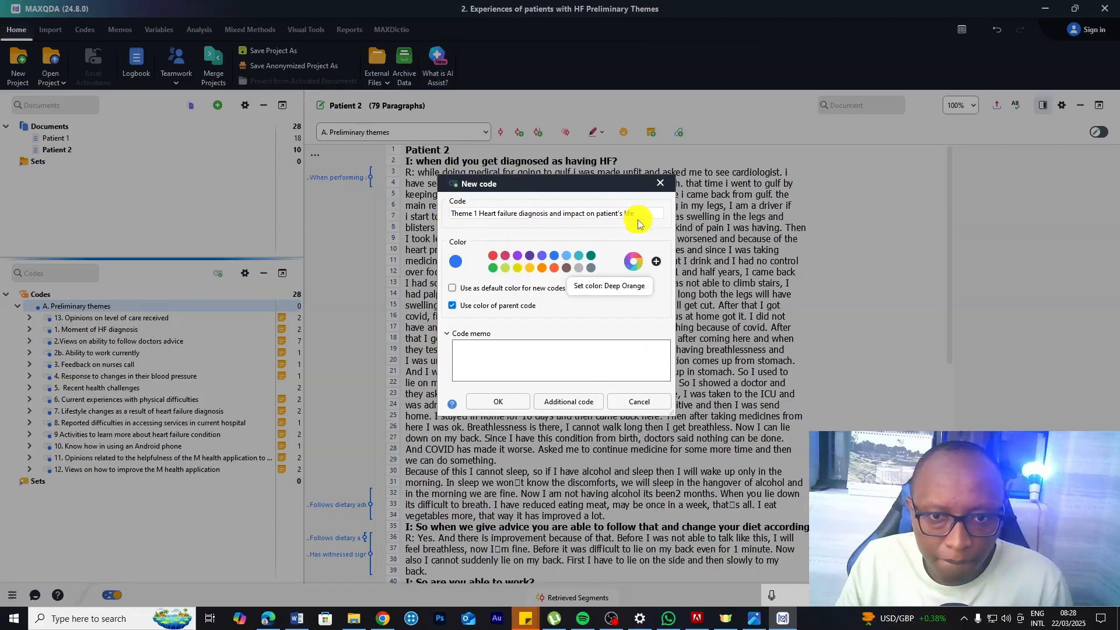
pyautogui.click(505, 404)
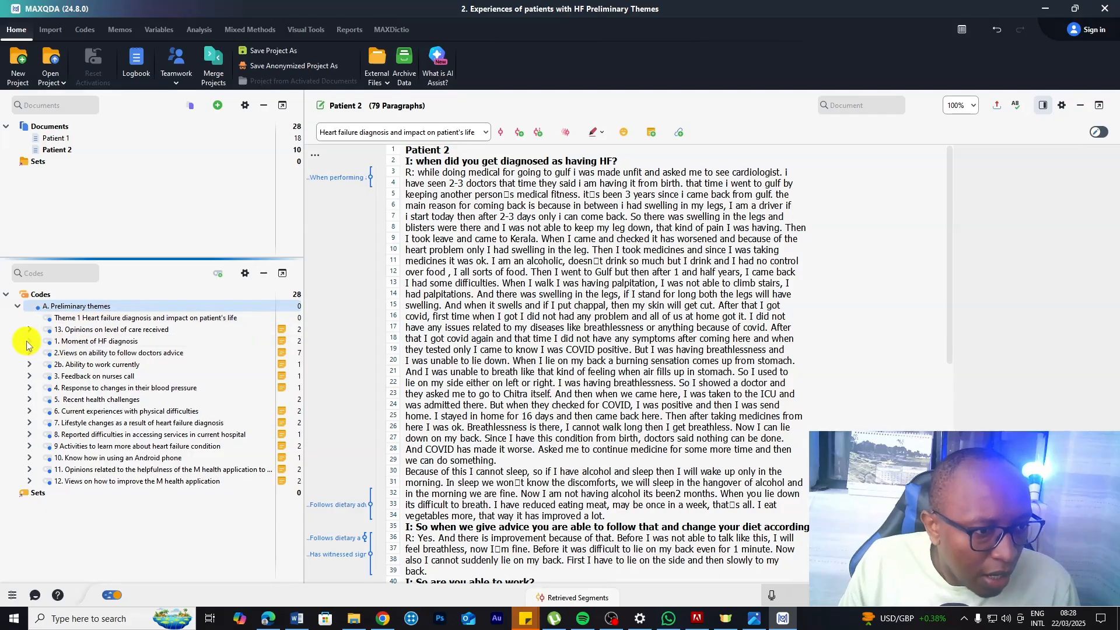
# Move "1. Moment of HF diagnosis", "2b. Ability to work currently" and "6. Current experiences with physical difficulties" under Theme 1.
pyautogui.click(30, 342)
pyautogui.click(30, 342)
pyautogui.click(103, 343)
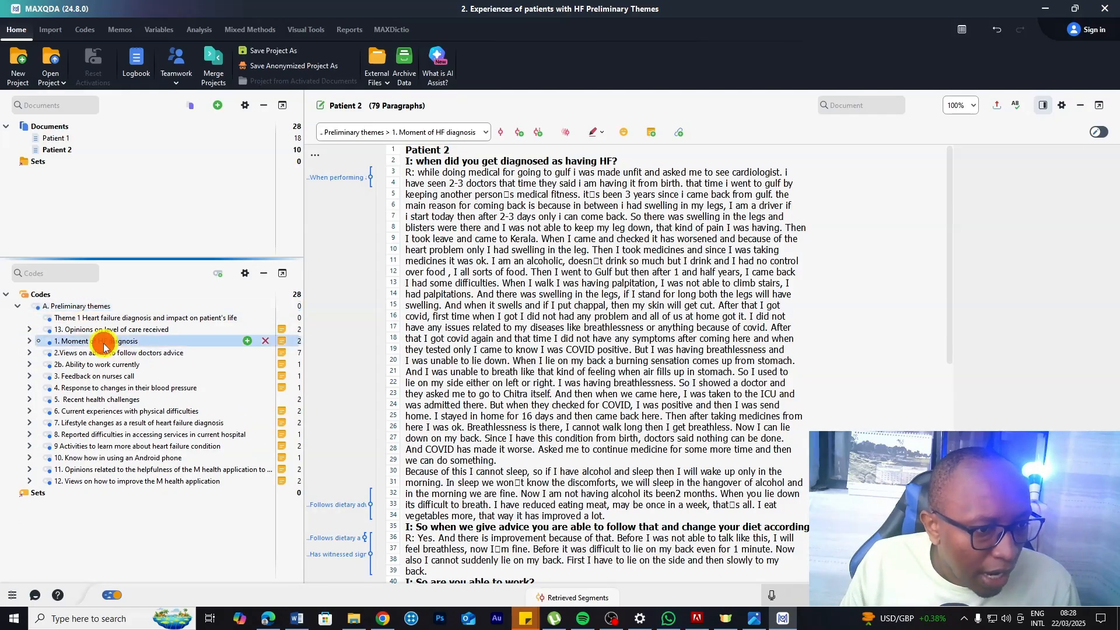
pyautogui.moveTo(69, 346); pyautogui.dragTo(89, 318)
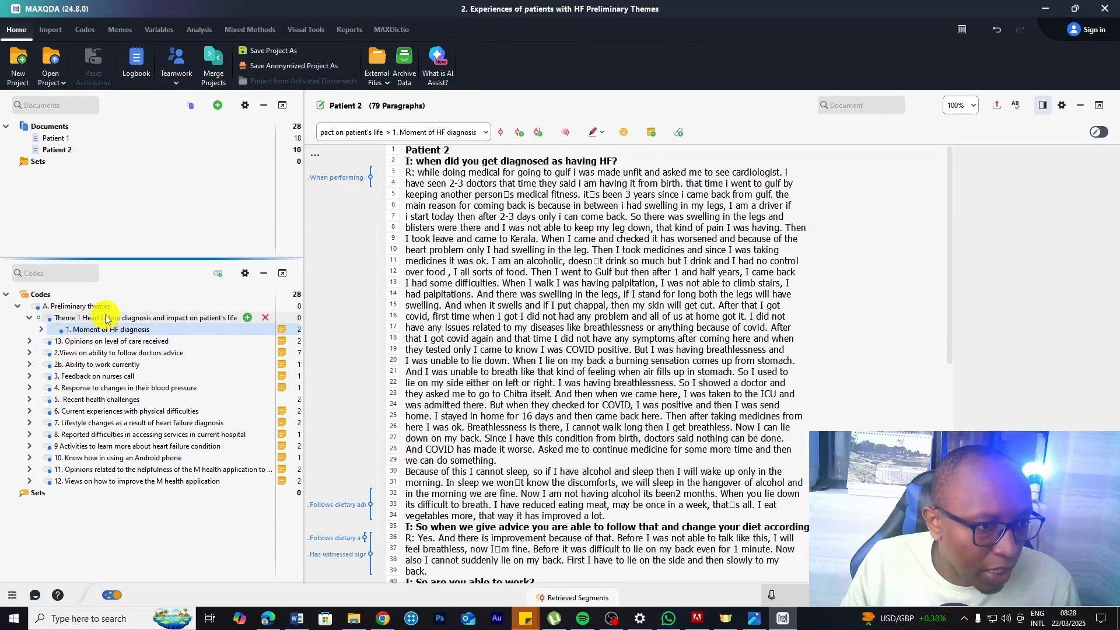
pyautogui.click(78, 366)
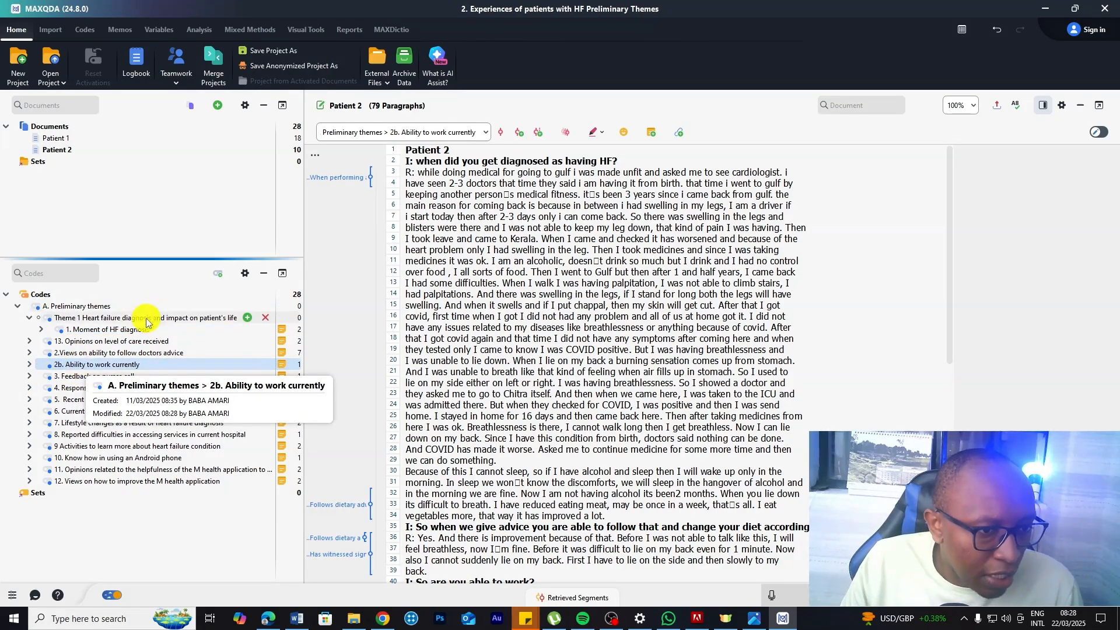
pyautogui.moveTo(75, 365); pyautogui.dragTo(117, 317)
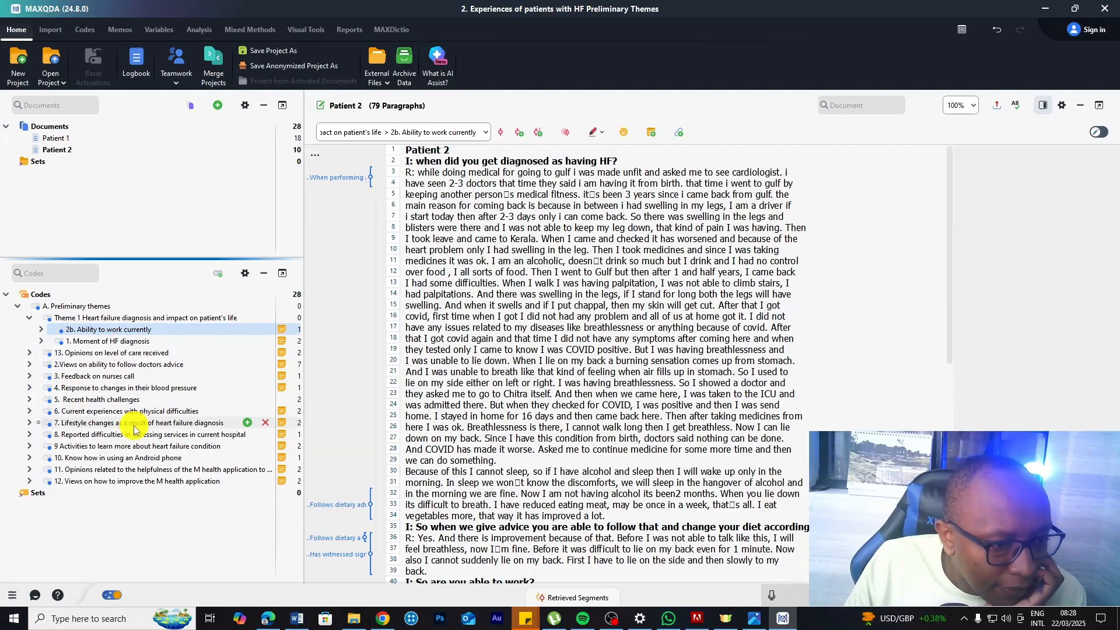
pyautogui.click(106, 413)
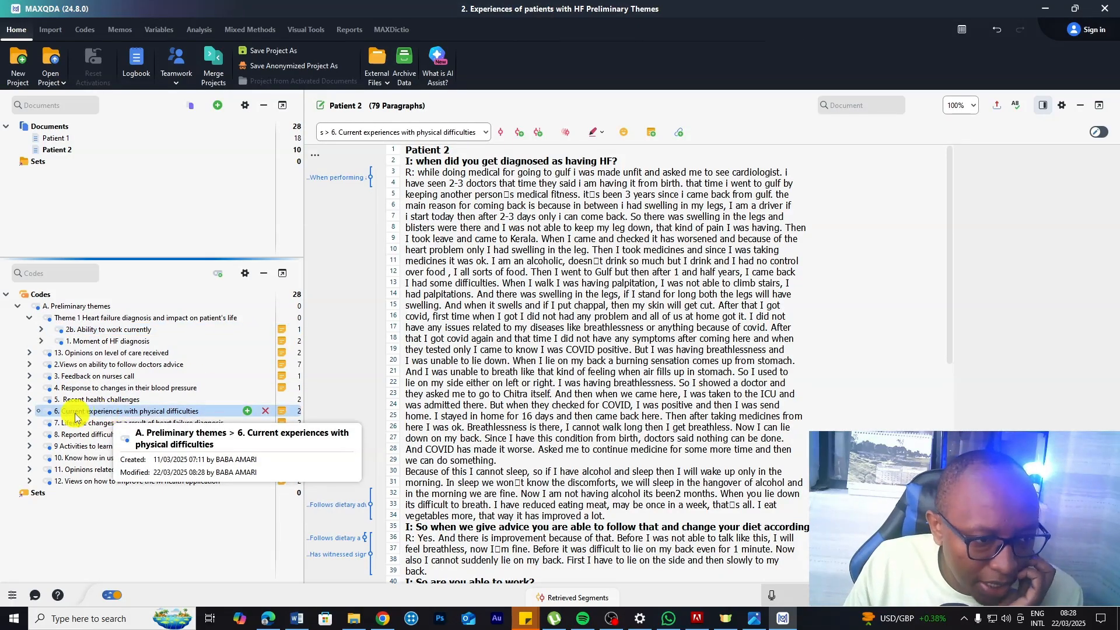
pyautogui.moveTo(71, 406); pyautogui.dragTo(91, 319)
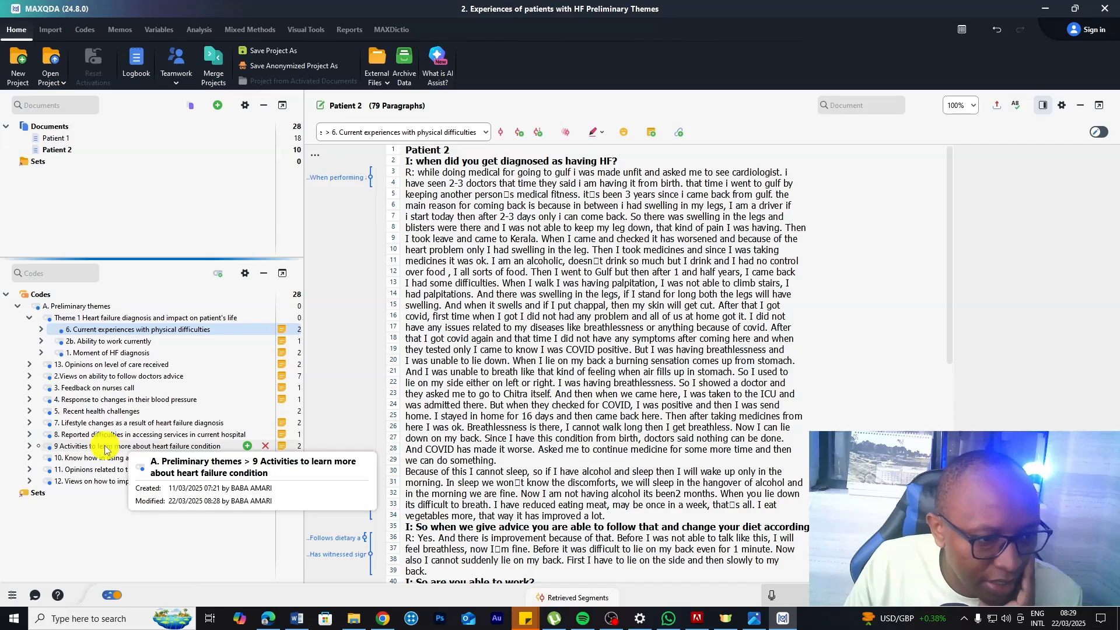
# Add "Theme 2 views of patients on the level of care they have received after heart failure diagnosis" under "A. Preliminary themes".
pyautogui.click(129, 424)
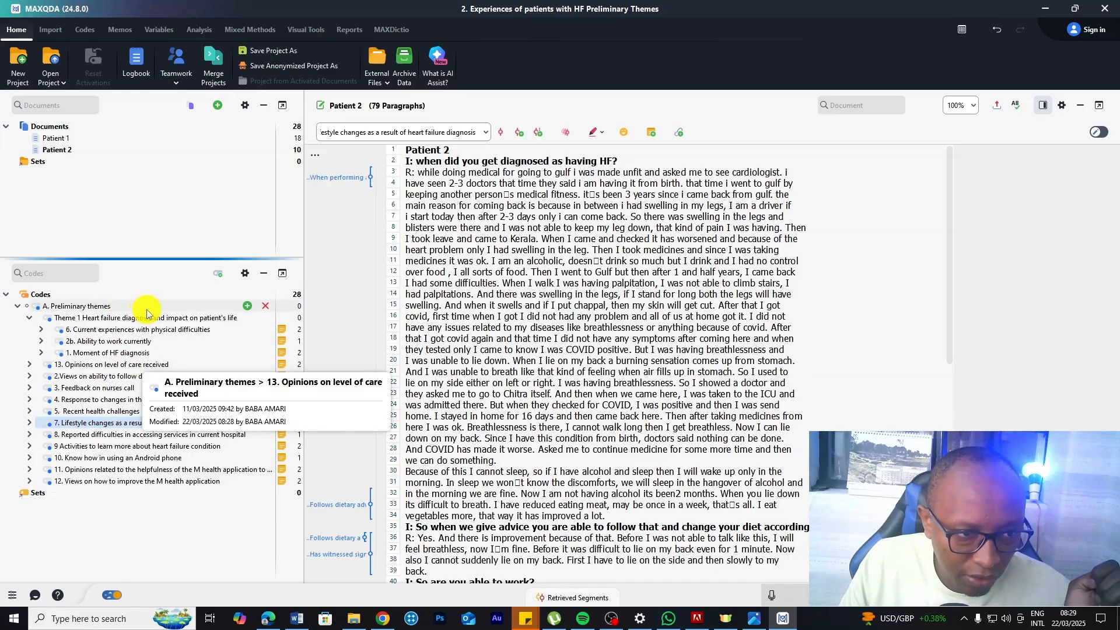
pyautogui.click(248, 306)
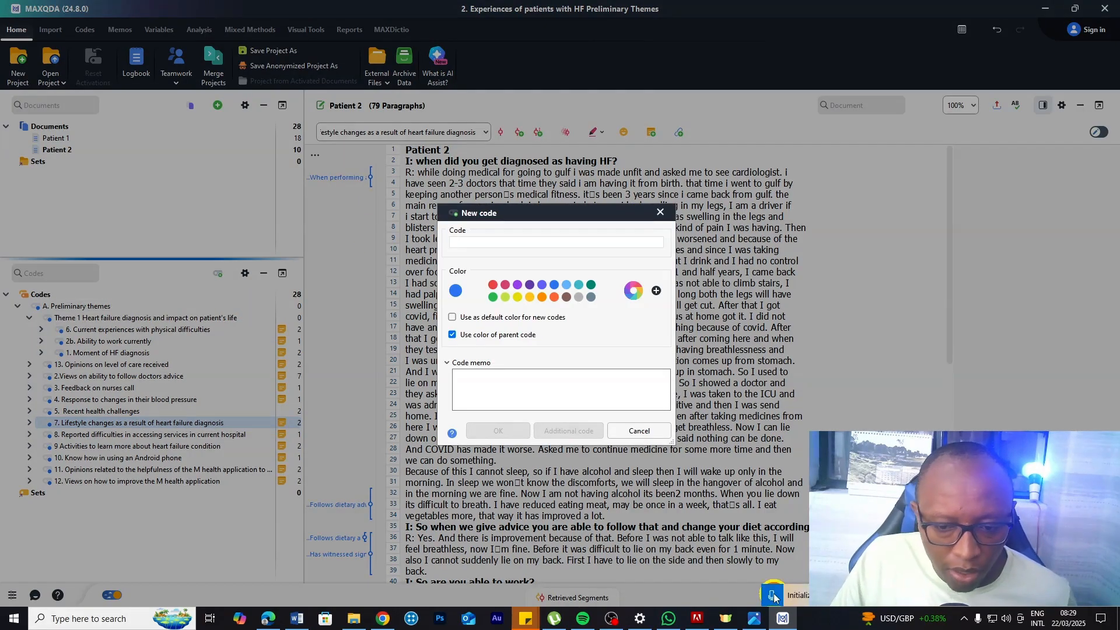
pyautogui.write('Theme 2')
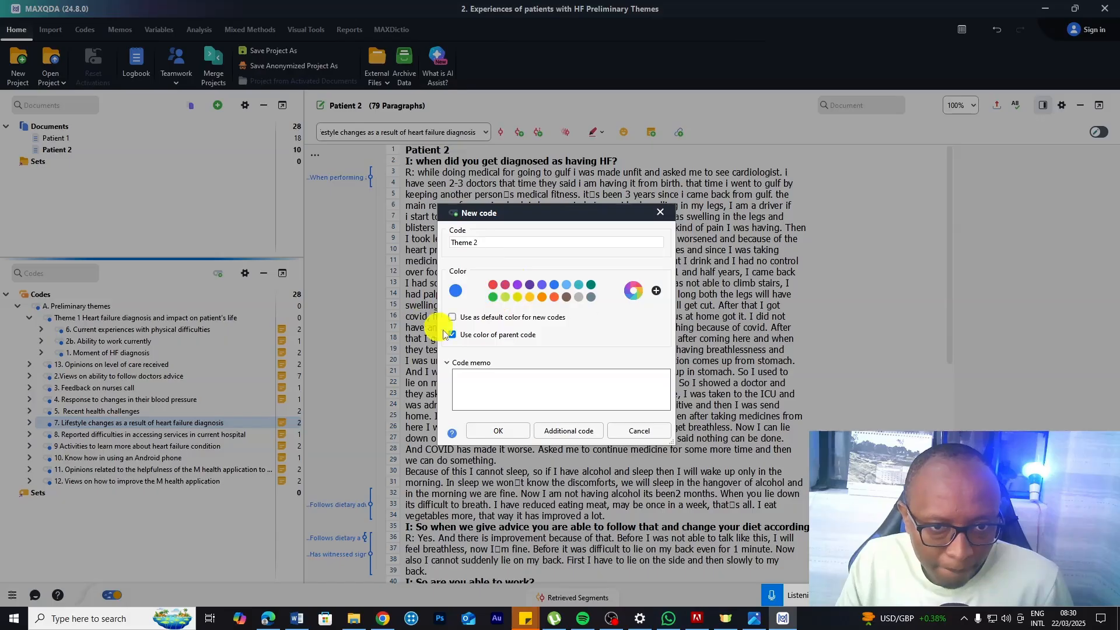
pyautogui.click(489, 242)
pyautogui.write('views of patients on the level of care they have received after heart failure diagnosis')
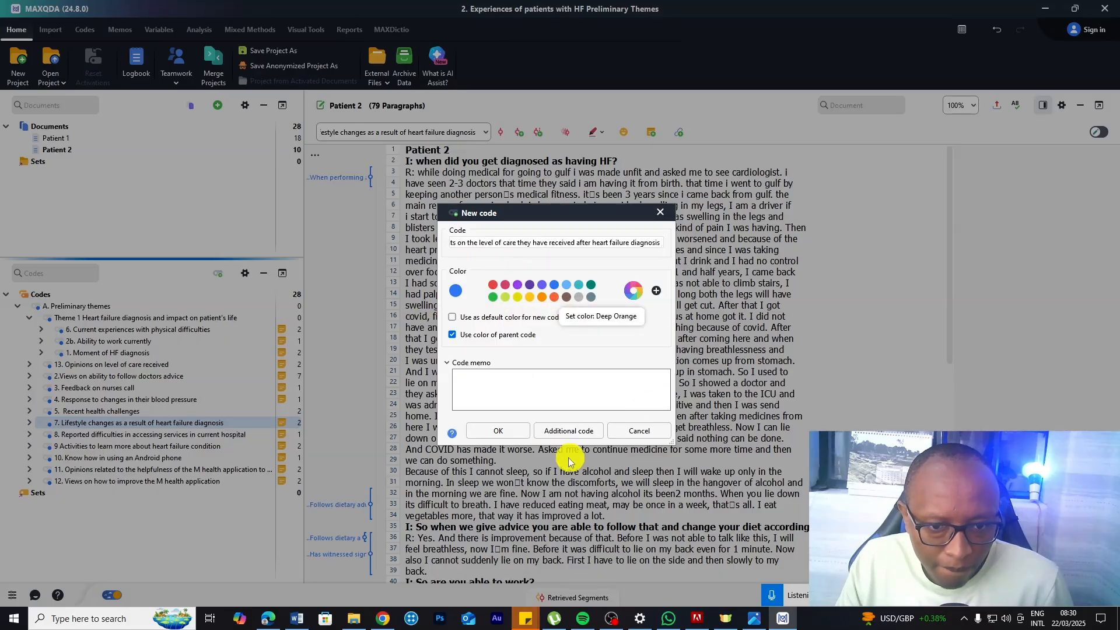
pyautogui.click(498, 431)
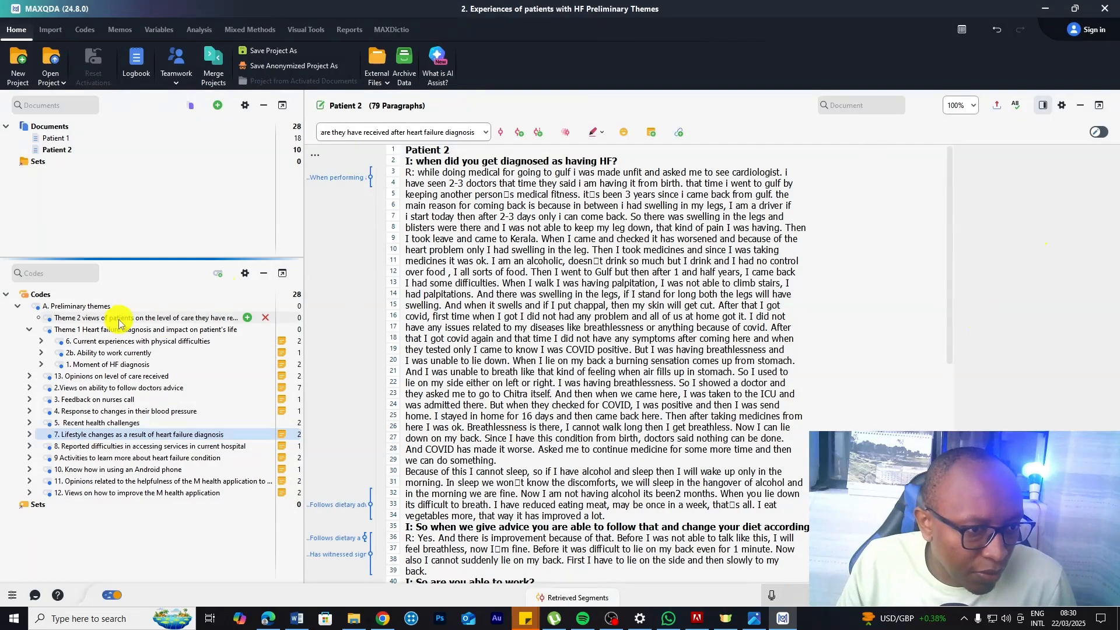
# Move "3. Feedback on nurses call", "8. Reported difficulties in accessing services in current hospital" and "13. Opinions on level of care received" under Theme 2.
pyautogui.click(100, 388)
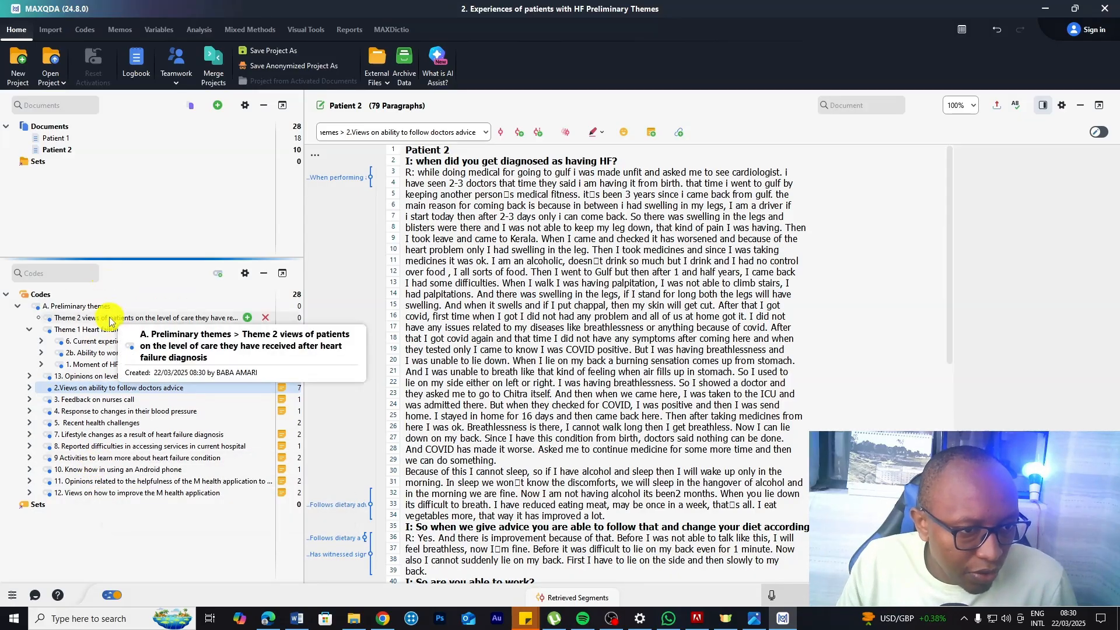
pyautogui.click(95, 402)
pyautogui.moveTo(84, 403); pyautogui.dragTo(126, 319)
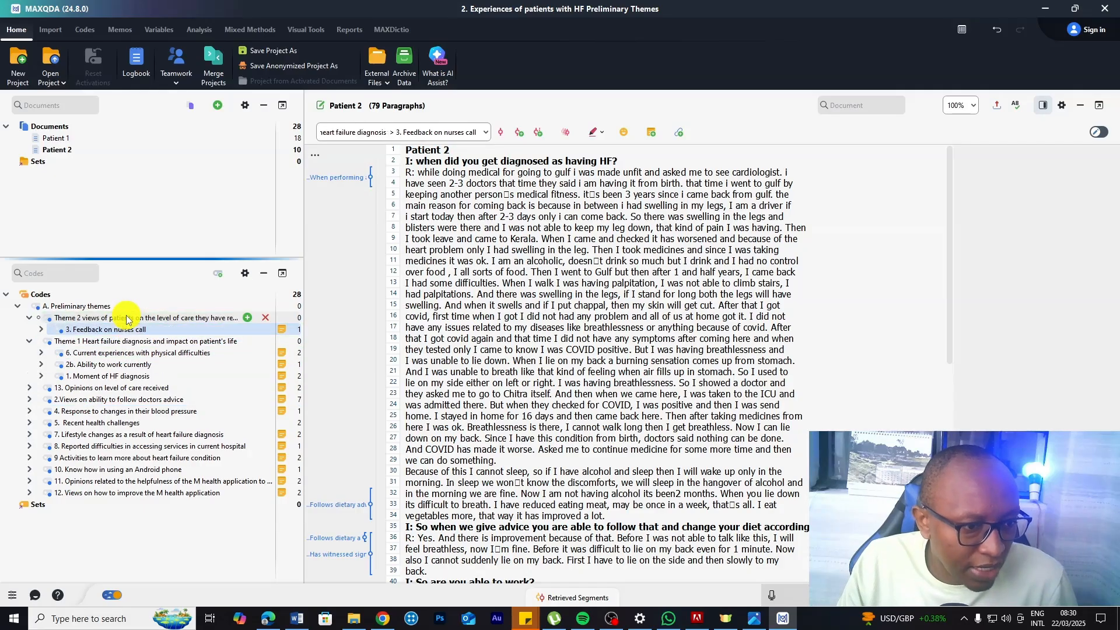
pyautogui.click(104, 447)
pyautogui.moveTo(101, 450); pyautogui.dragTo(125, 320)
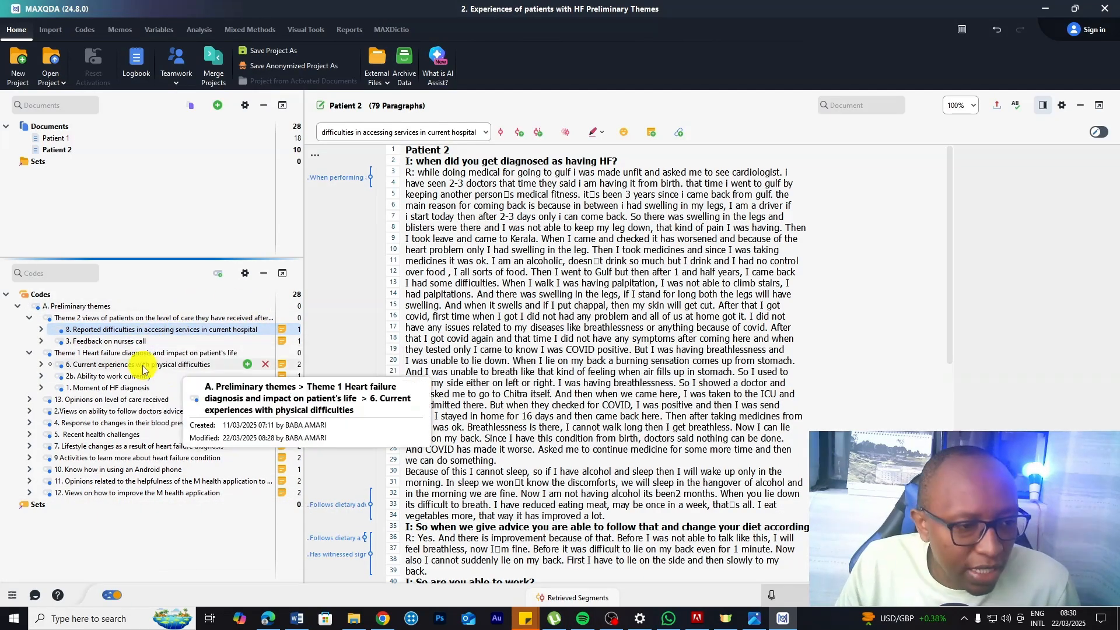
pyautogui.click(107, 401)
pyautogui.moveTo(89, 404); pyautogui.dragTo(114, 327)
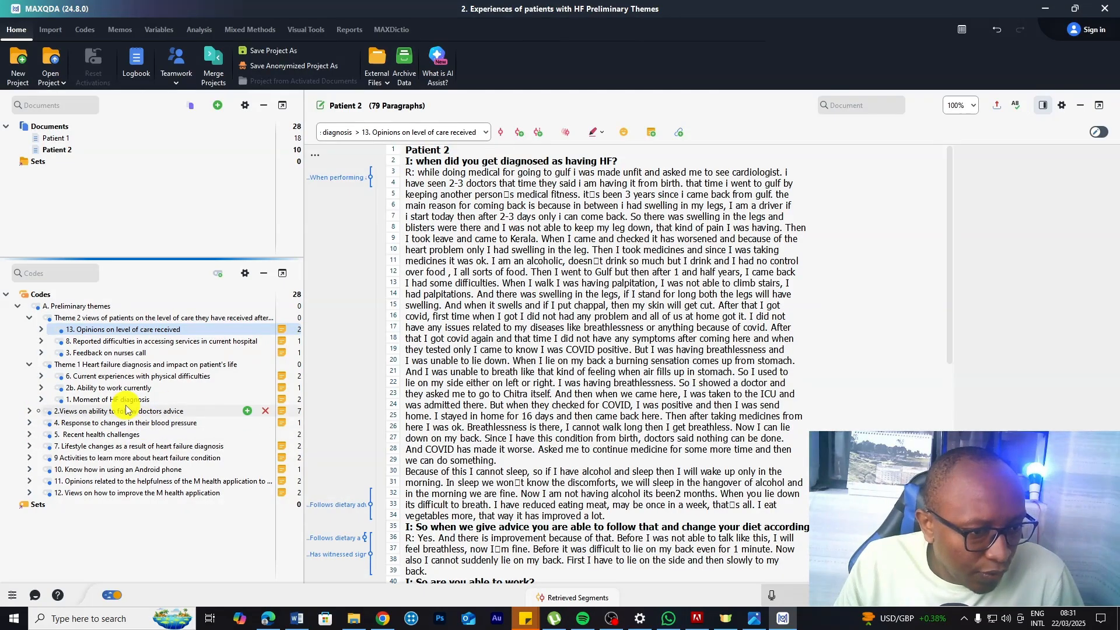
# Add a code named "Theme 3 Health challenges as a result of heart failure" under A. Preliminary themes.
pyautogui.moveTo(127, 409)
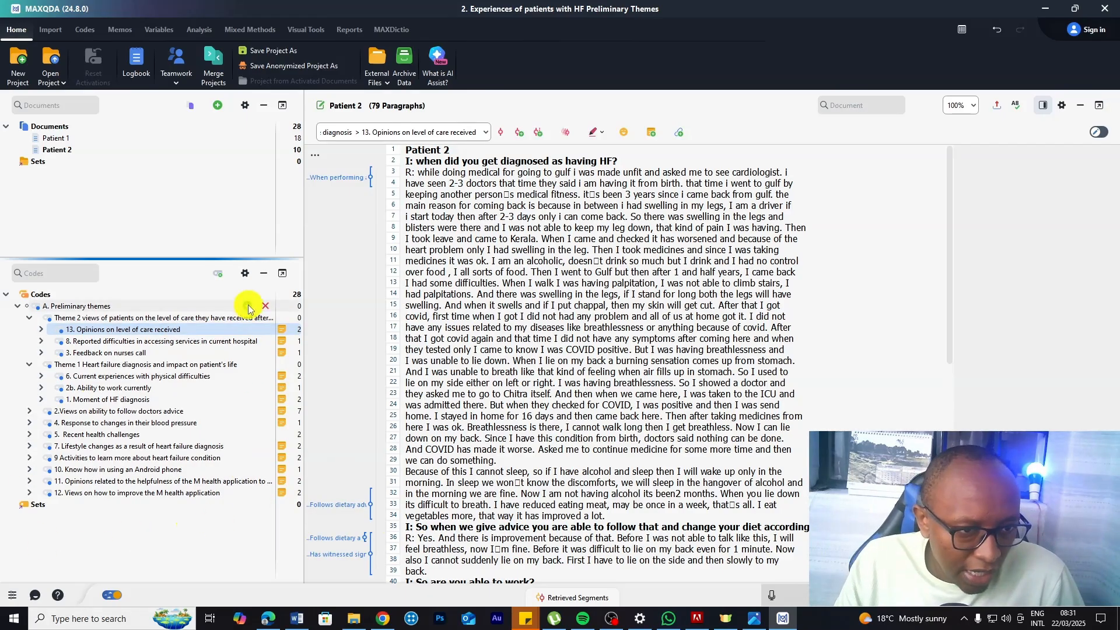
pyautogui.click(248, 305)
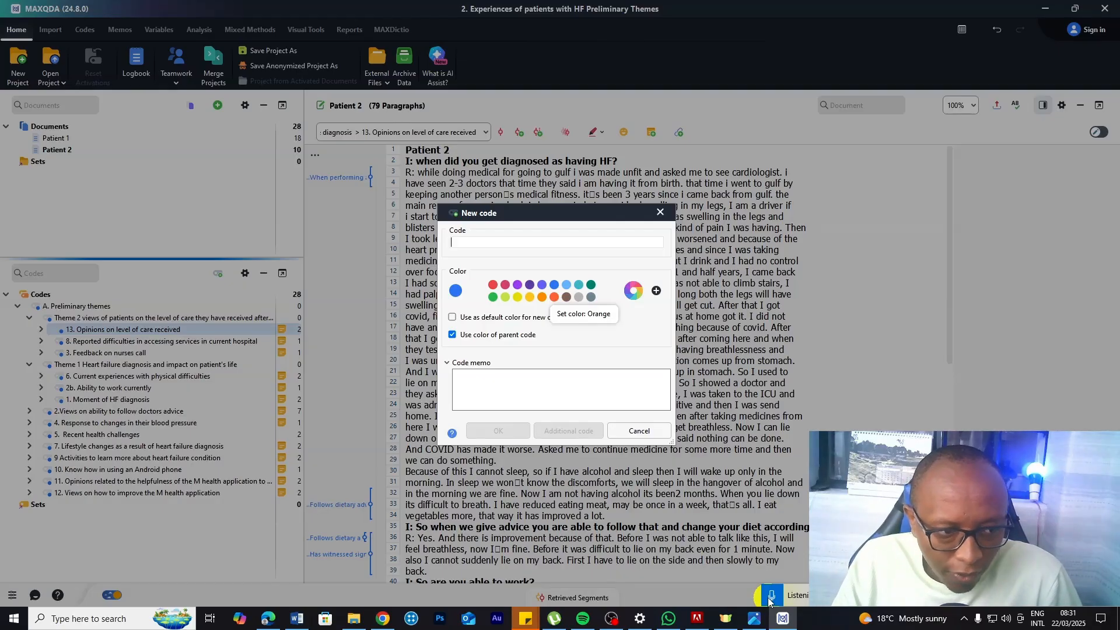
pyautogui.write('Health challenges as a result of heart failure')
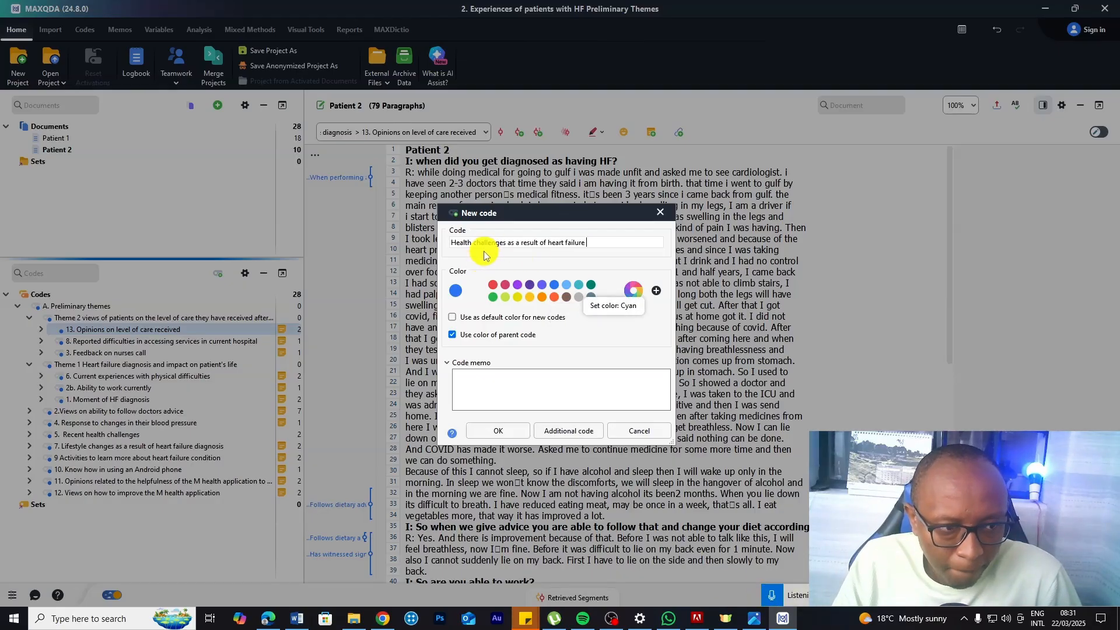
pyautogui.click(450, 244)
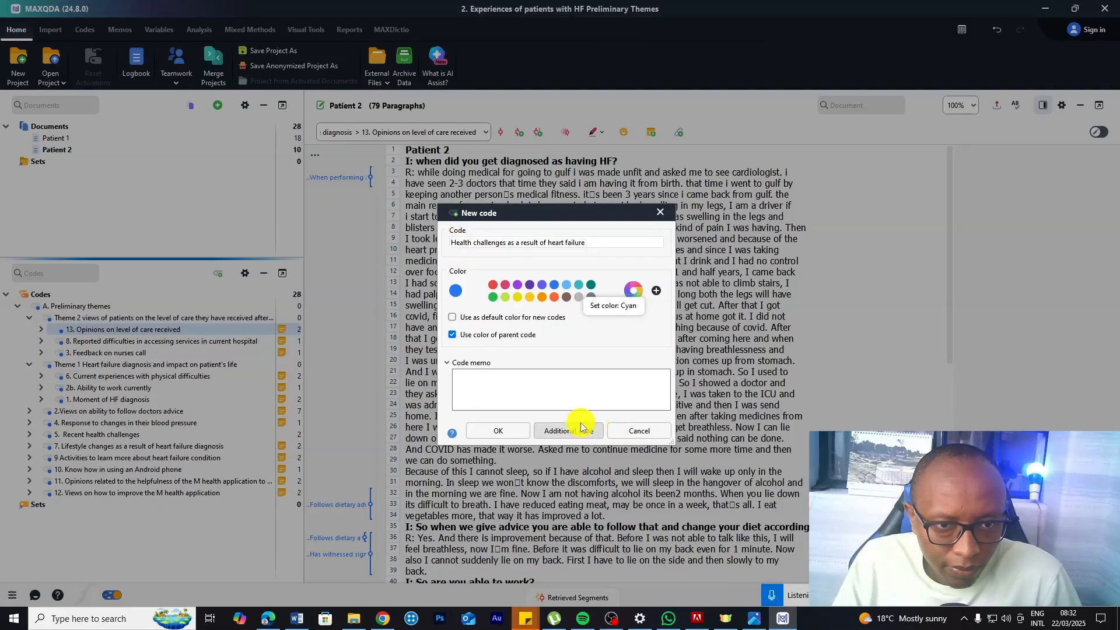
pyautogui.write('theme 3')
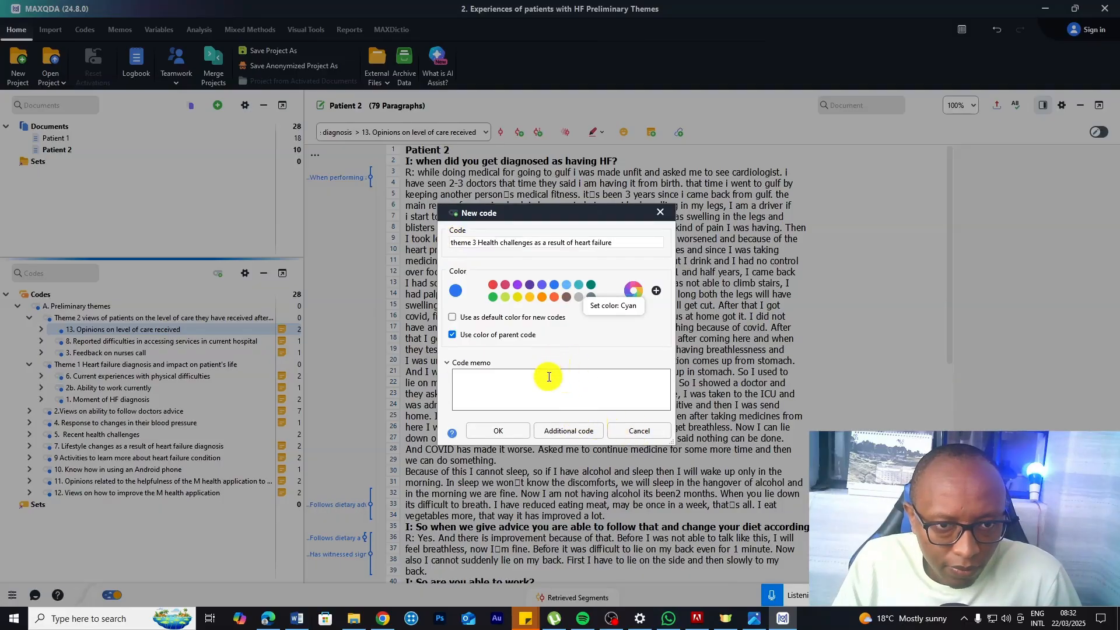
pyautogui.click(455, 241)
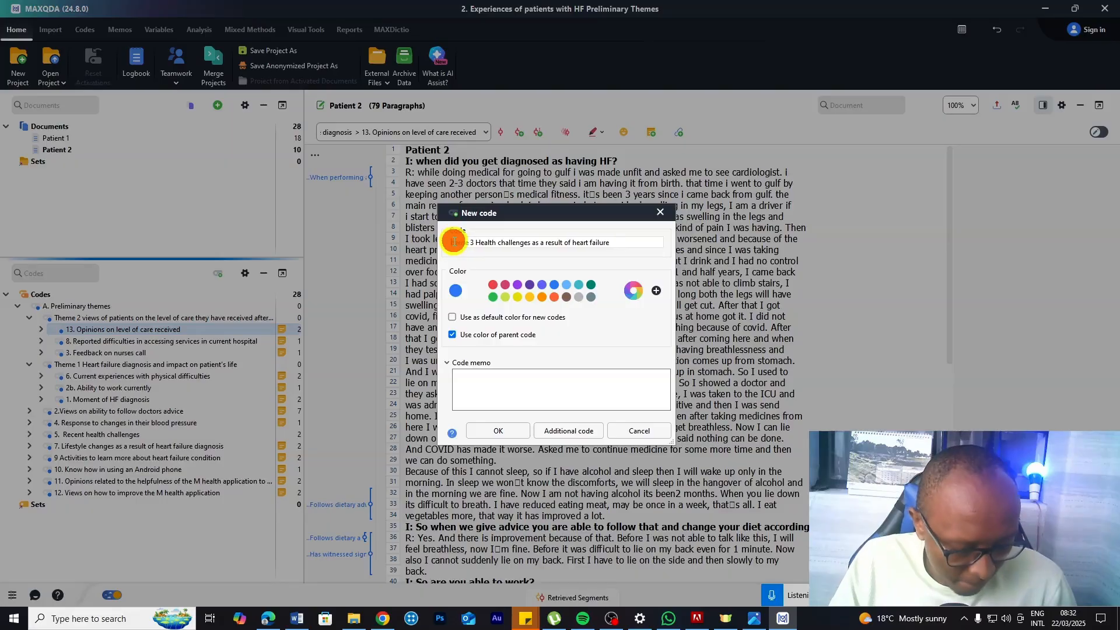
pyautogui.press('BackSpace')
pyautogui.write('T')
pyautogui.press('Return')
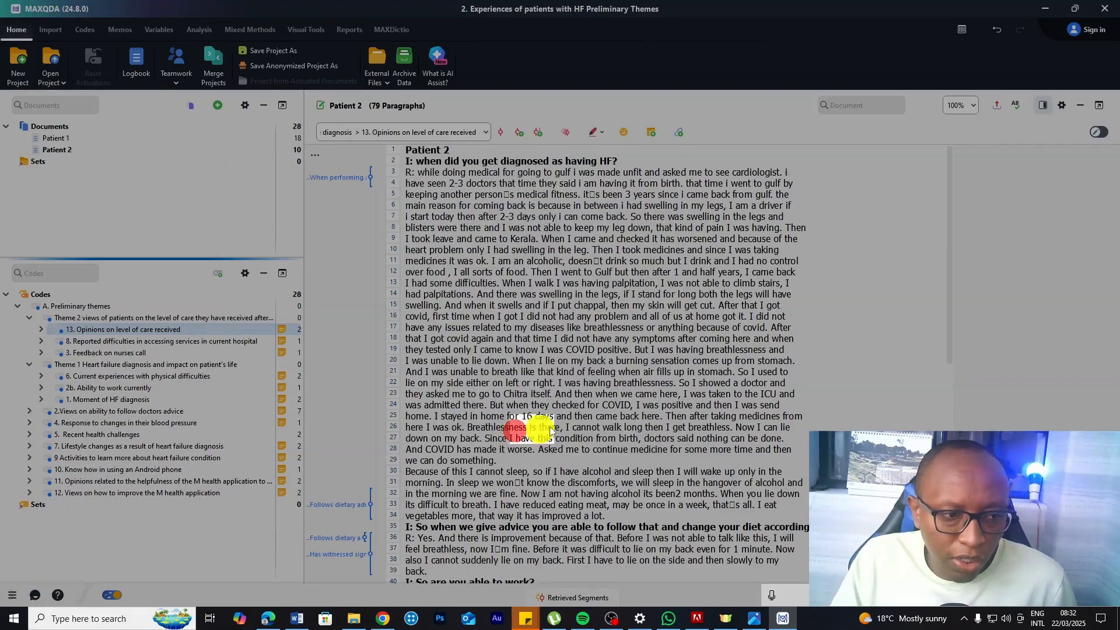
# Move the code "5. Recent health challenges" under Theme 3.
pyautogui.click(95, 429)
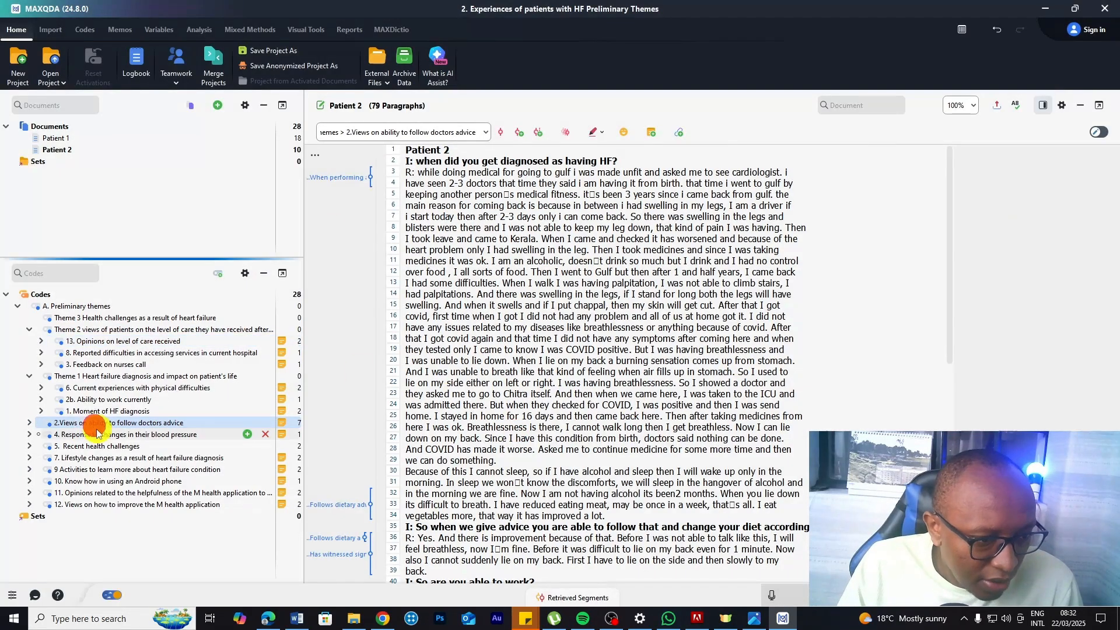
pyautogui.click(87, 438)
pyautogui.moveTo(83, 446); pyautogui.dragTo(87, 408)
pyautogui.moveTo(100, 306); pyautogui.dragTo(108, 318)
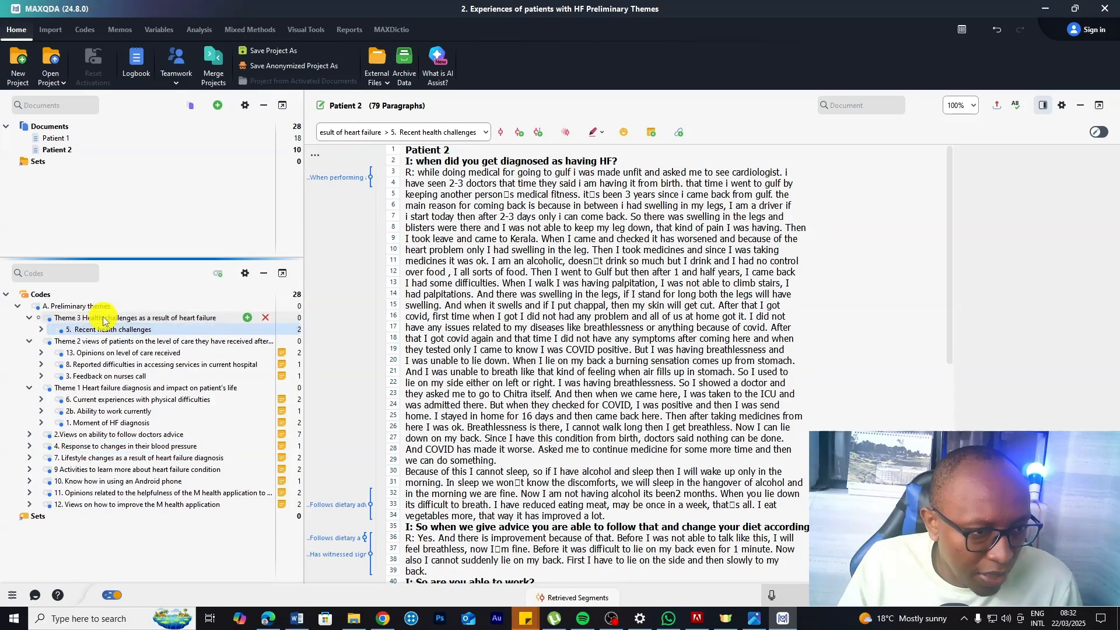
# Add a code named "Theme 4 strategies adopted by the patient to manage heart failure condition" under A. Preliminary themes.
pyautogui.click(103, 439)
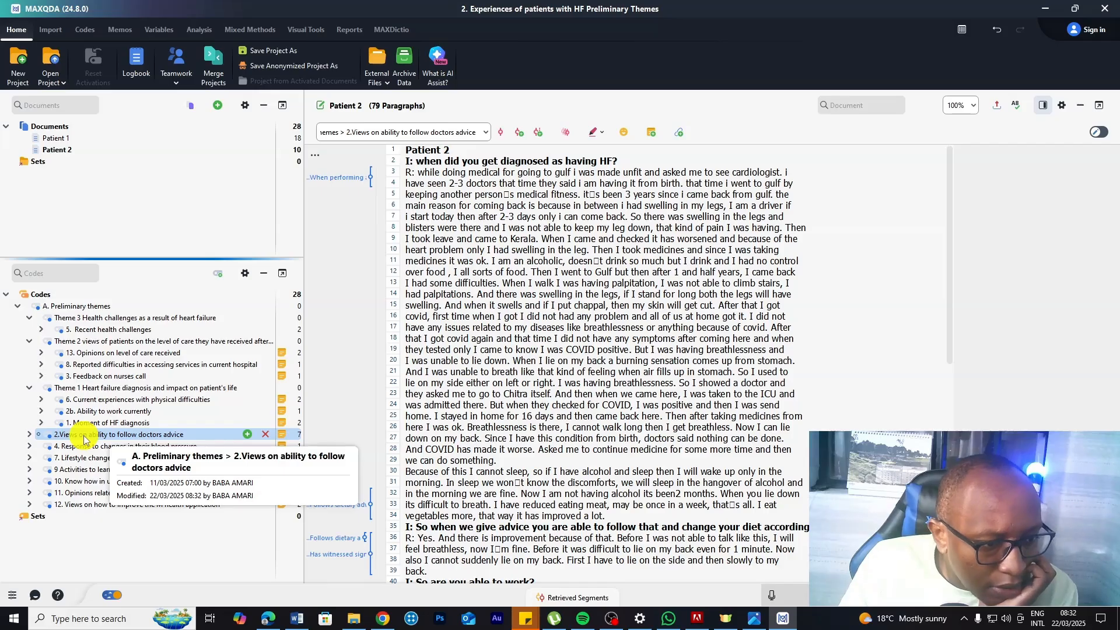
pyautogui.click(102, 446)
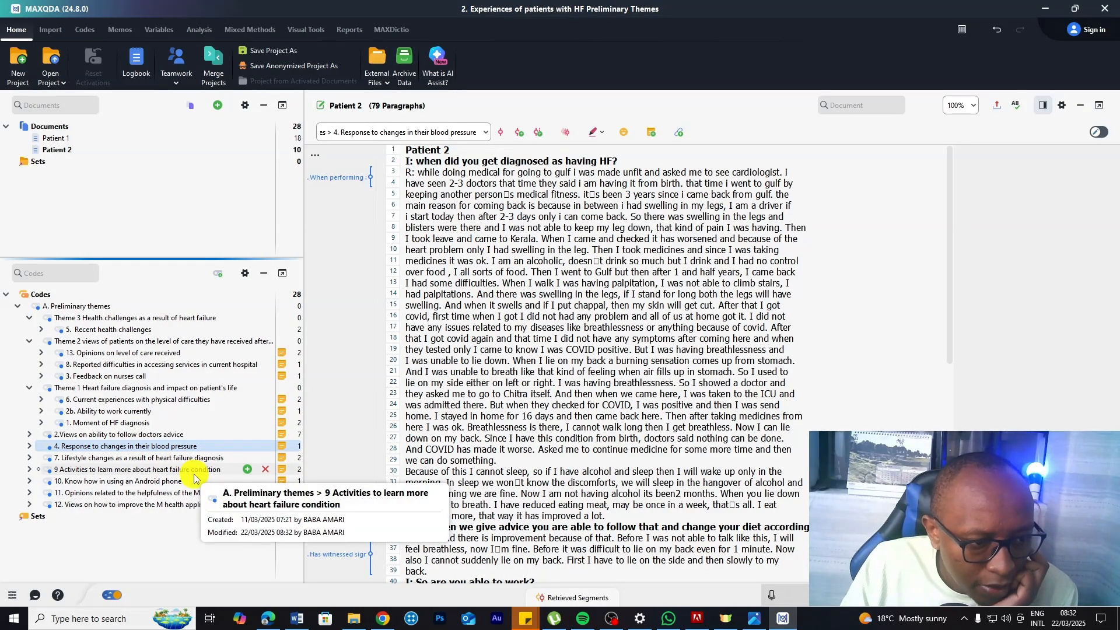
pyautogui.click(250, 308)
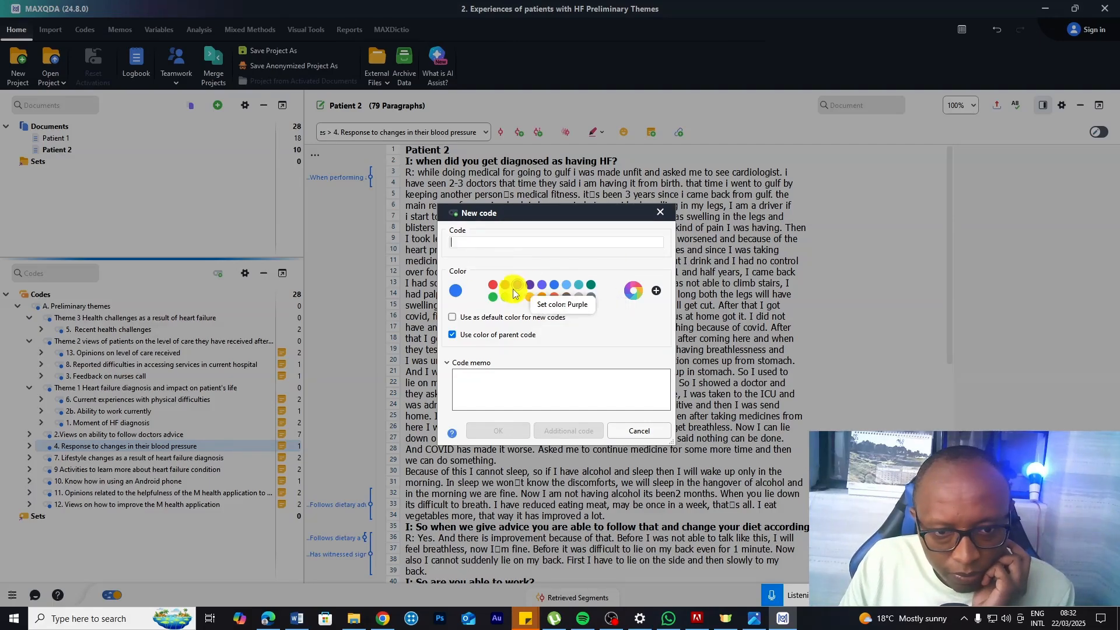
pyautogui.hotkey('ctrl', 'v')
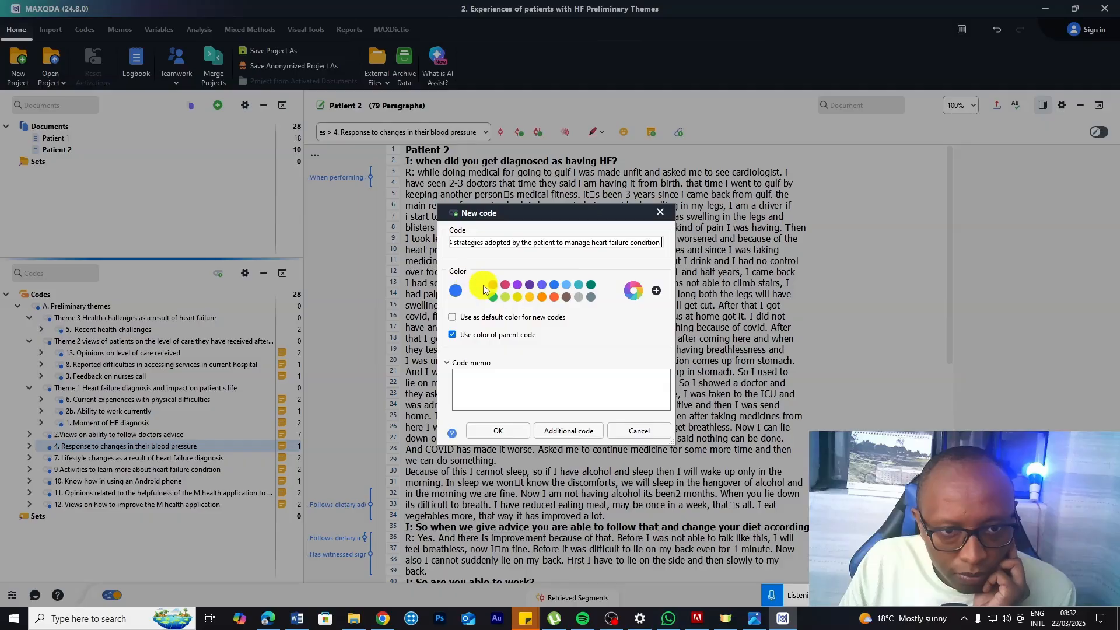
pyautogui.click(499, 430)
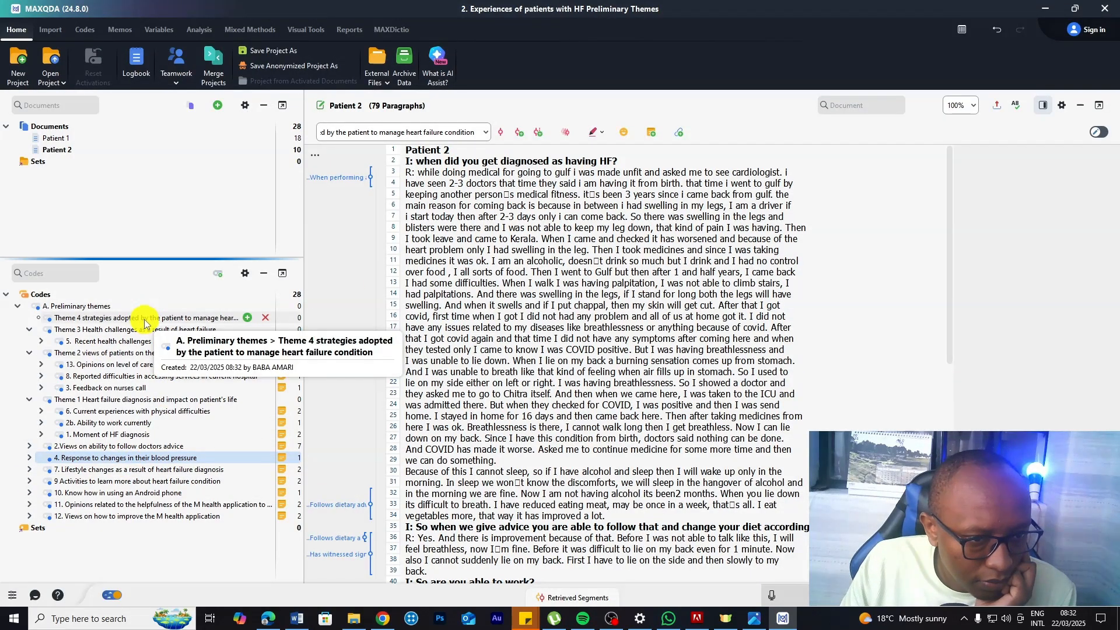
# Move the codes "4. Response to changes in their blood pressure", "7. Lifestyle changes" and "2.Views on ability to follow doctors advice" under Theme 4.
pyautogui.click(87, 446)
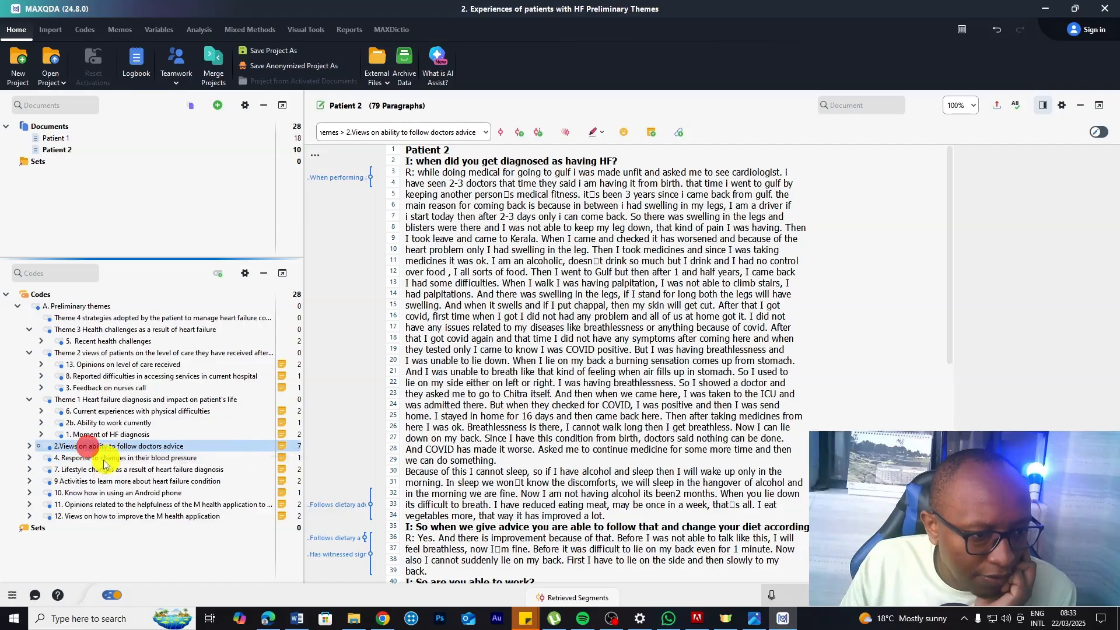
pyautogui.moveTo(109, 460); pyautogui.dragTo(117, 319)
pyautogui.click(85, 471)
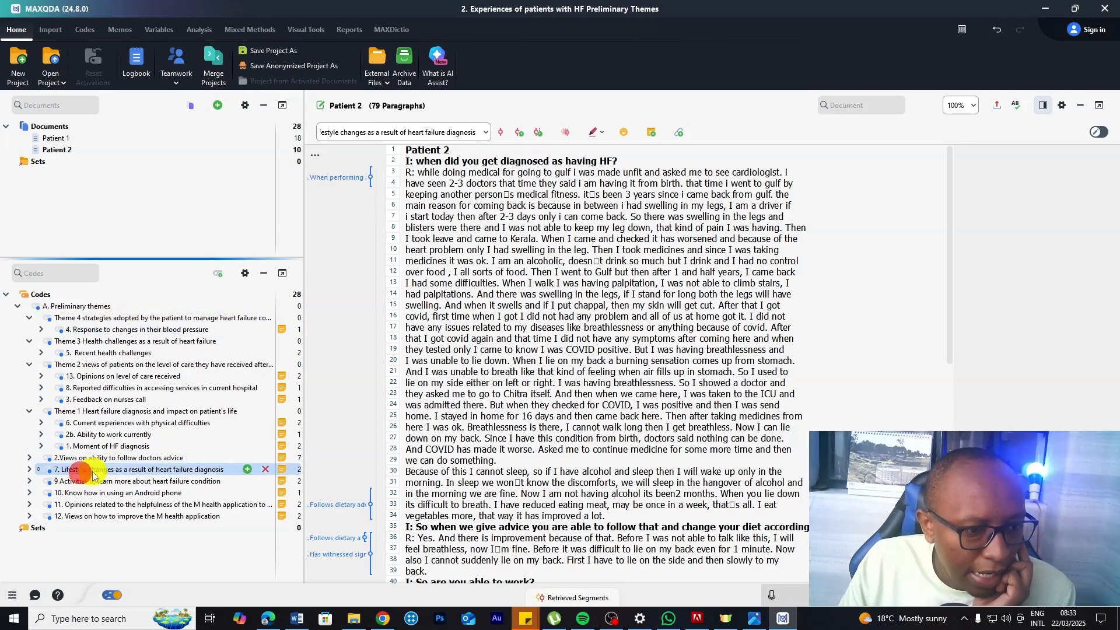
pyautogui.moveTo(91, 476); pyautogui.dragTo(161, 324)
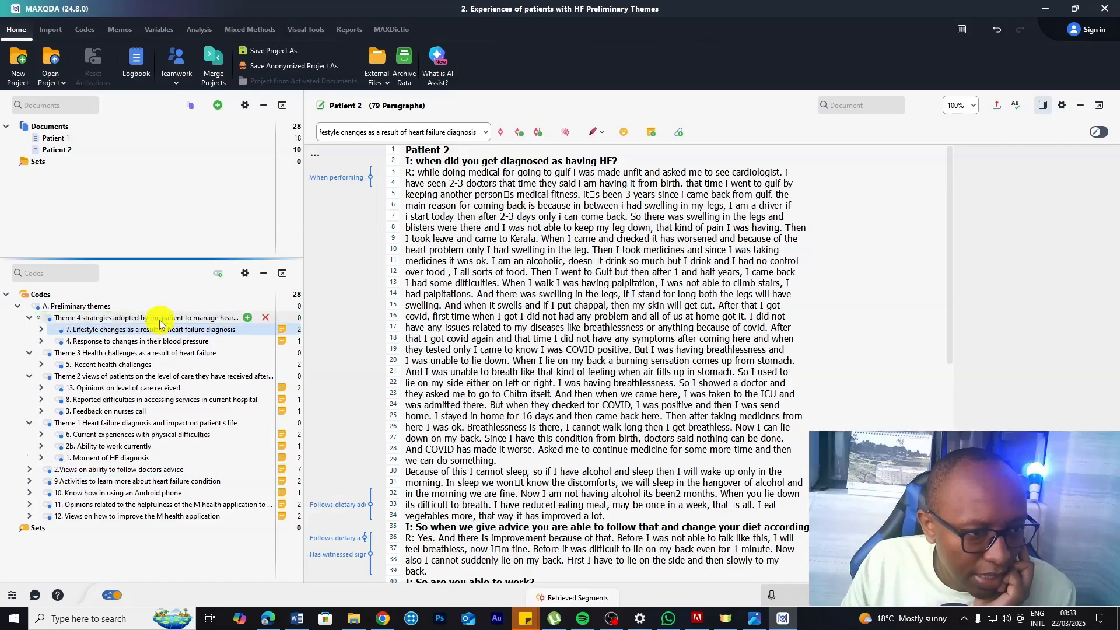
pyautogui.click(86, 472)
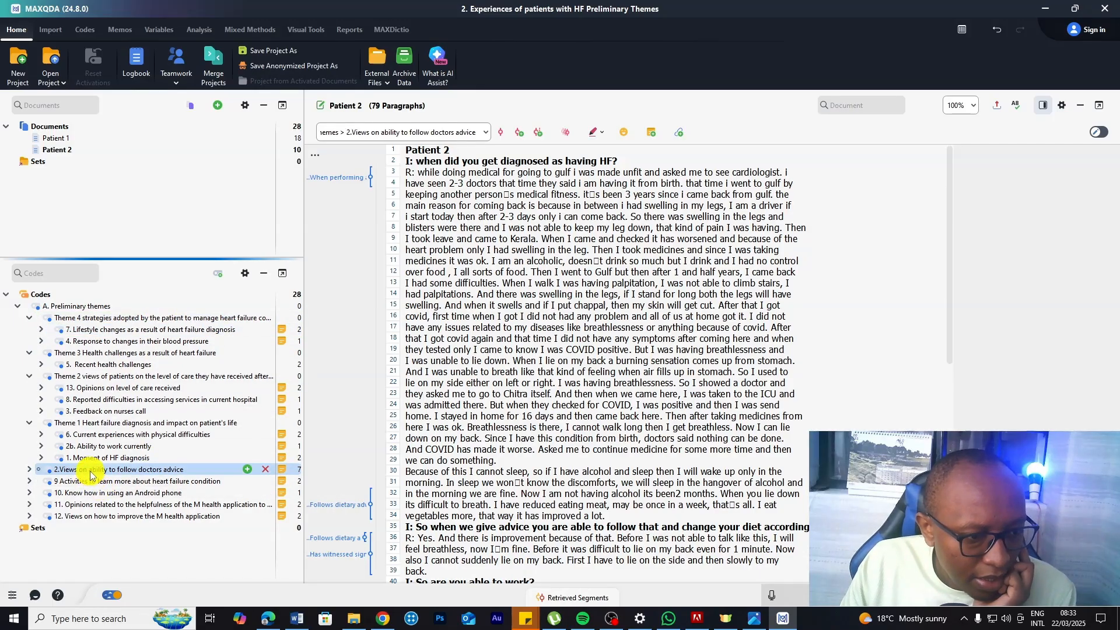
pyautogui.moveTo(87, 474); pyautogui.dragTo(99, 318)
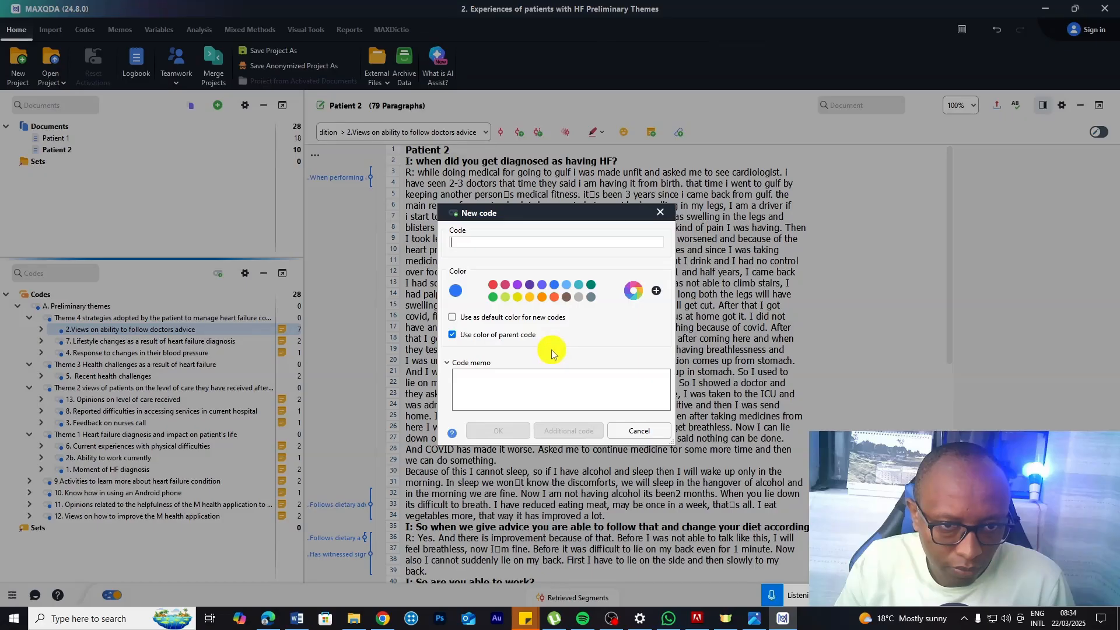
# Add a code under A. Preliminary themes and name it "Theme 5 strategies by the patient to gain more information about heart failure condition".
pyautogui.write('Them five strategies by the patient to gain more information about heart failure condition')
pyautogui.click(498, 431)
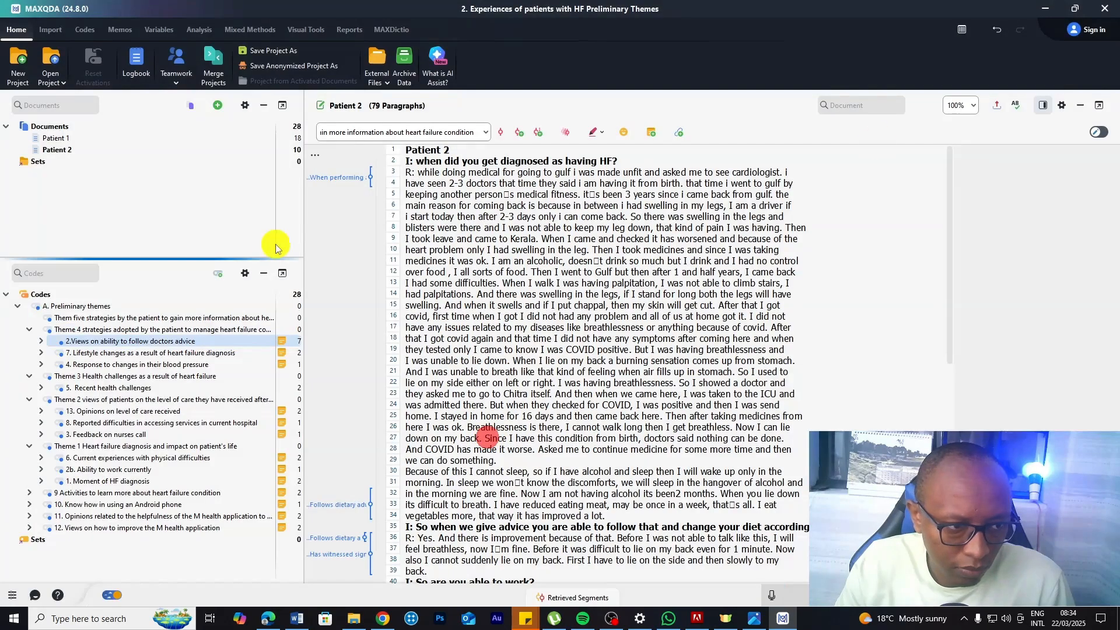
pyautogui.rightClick(155, 318)
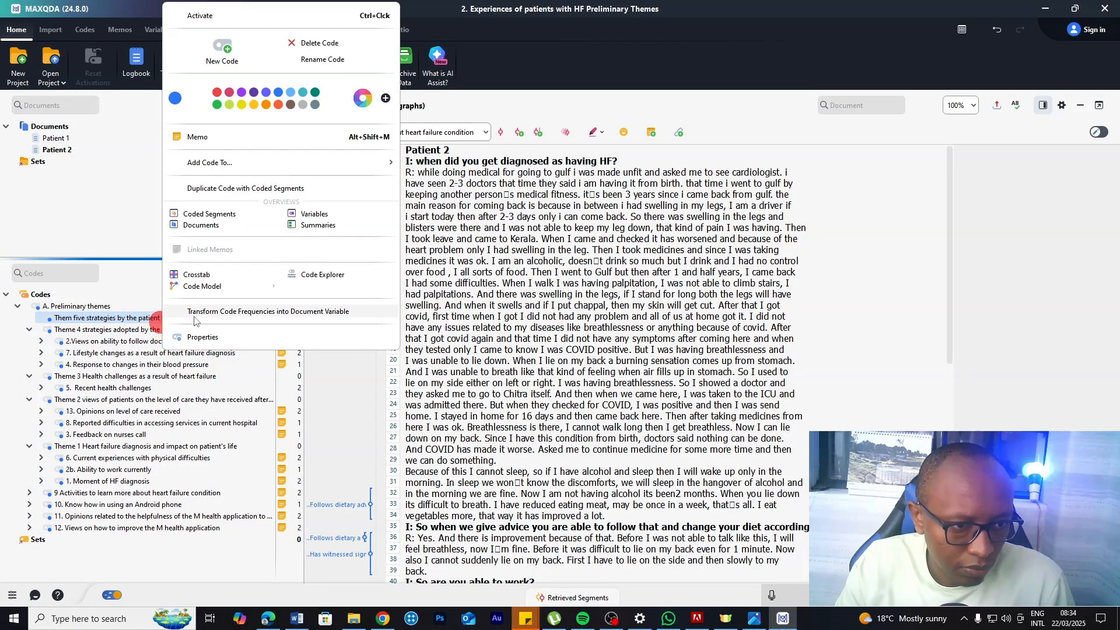
pyautogui.click(200, 336)
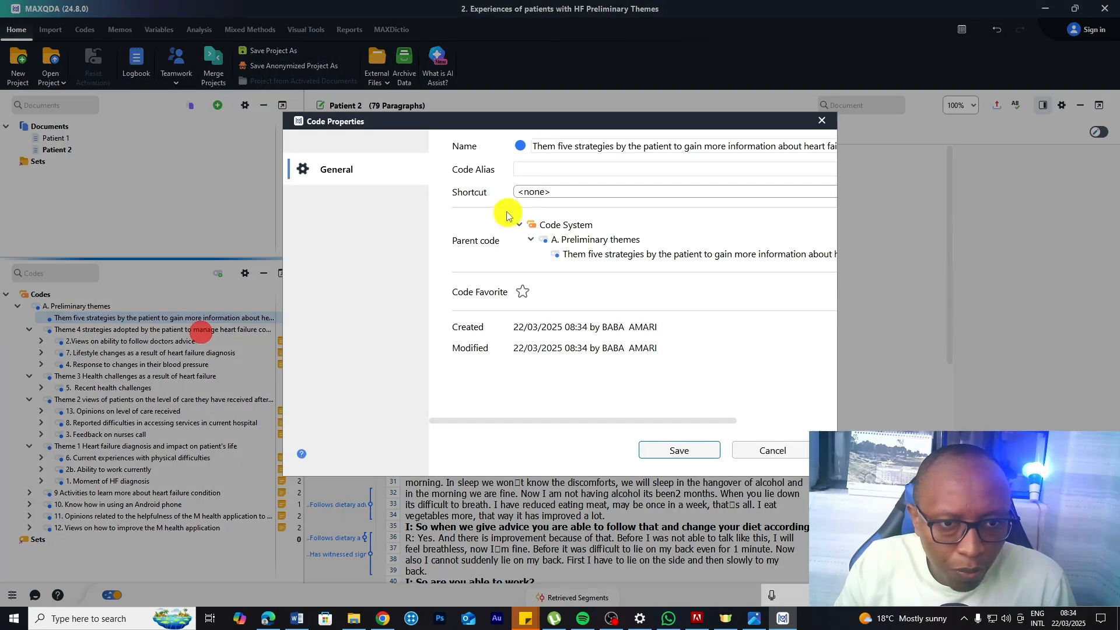
pyautogui.doubleClick(571, 146)
pyautogui.press('BackSpace')
pyautogui.press('BackSpace')
pyautogui.press('BackSpace')
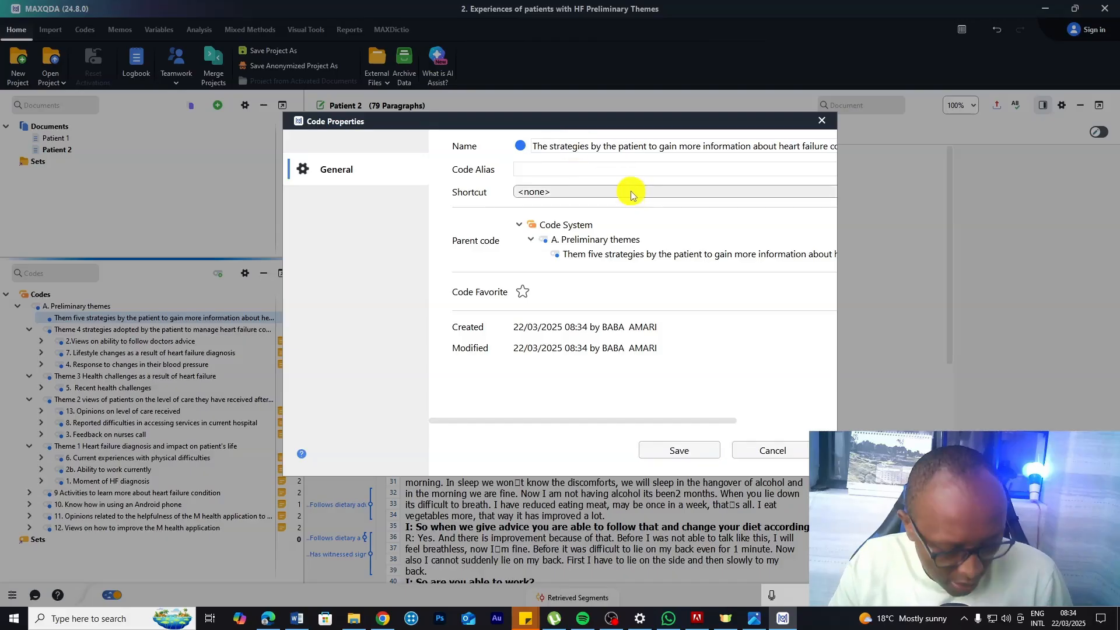
pyautogui.write('me 5')
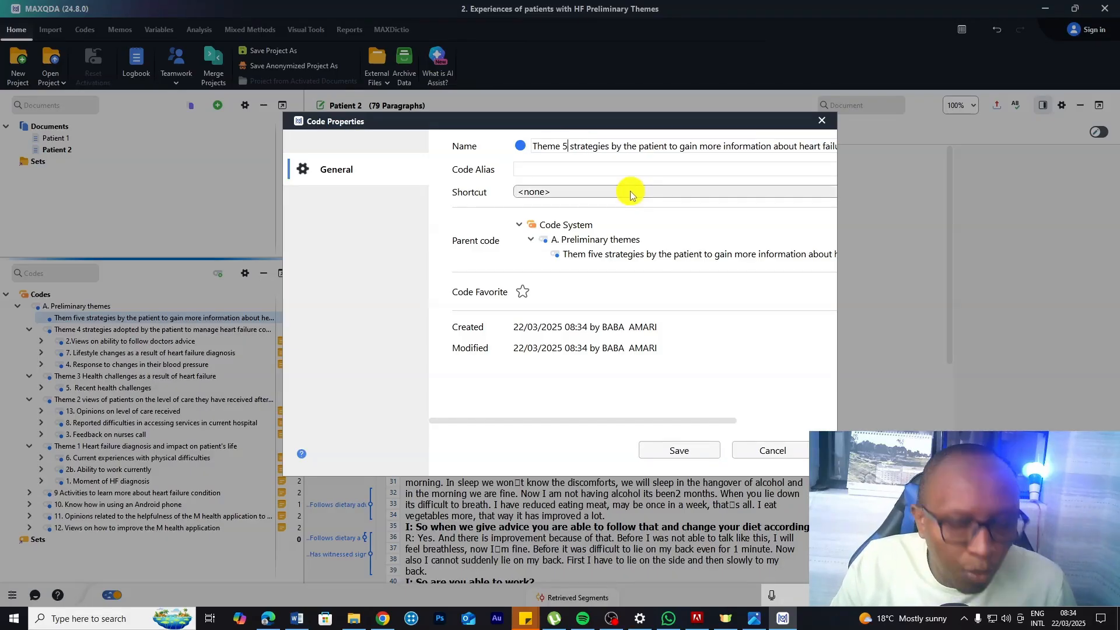
pyautogui.click(677, 450)
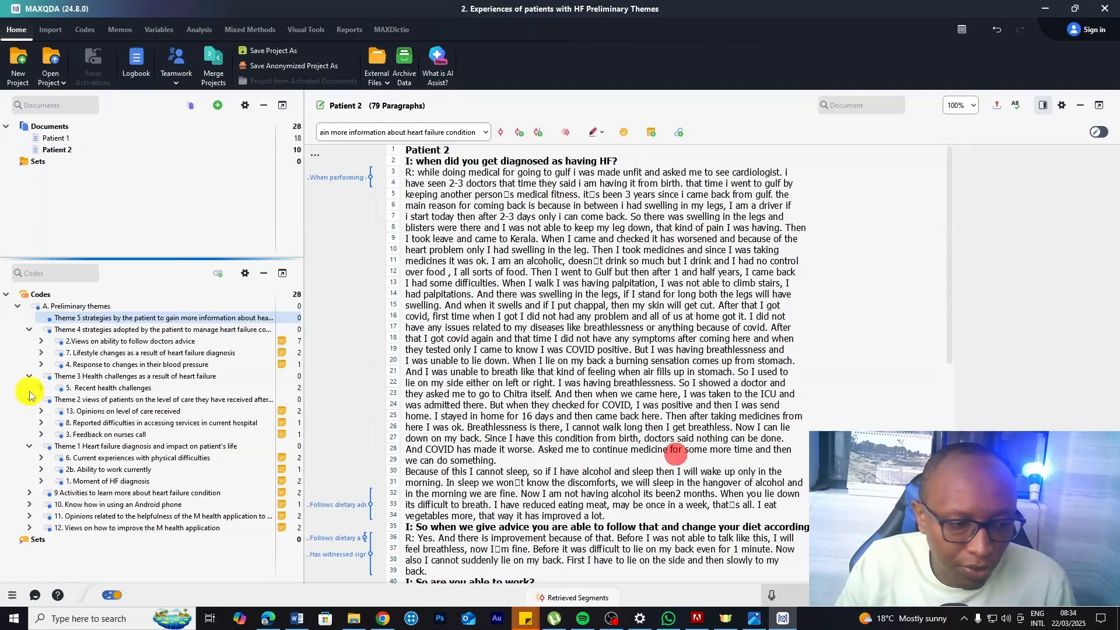
# Check the properties of the Theme 5 code and add an empty code memo to it.
pyautogui.click(122, 319)
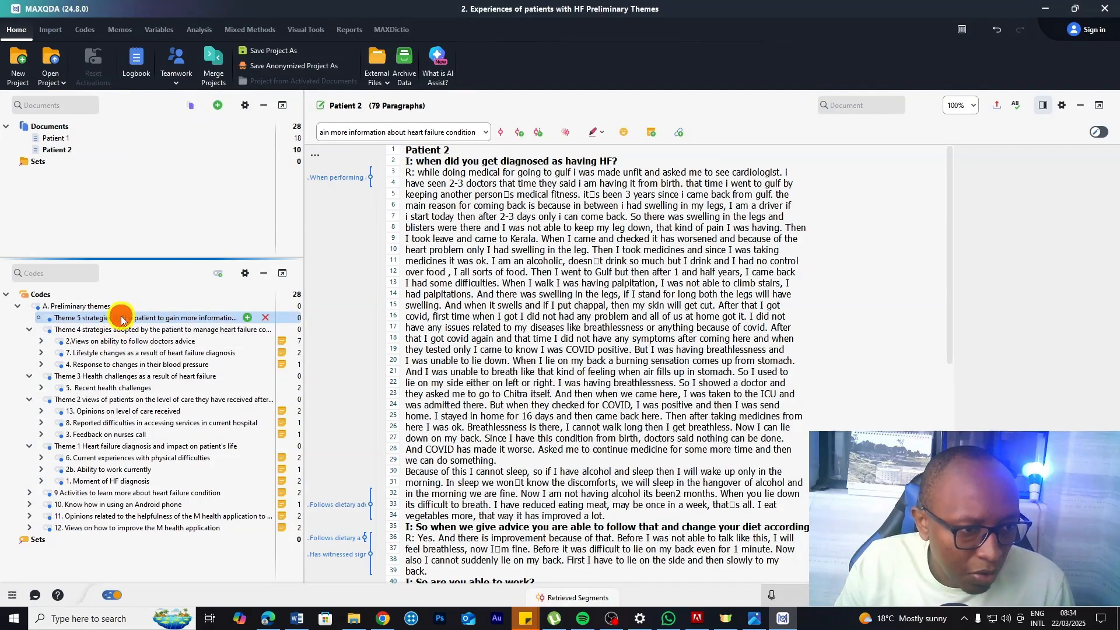
pyautogui.rightClick(123, 320)
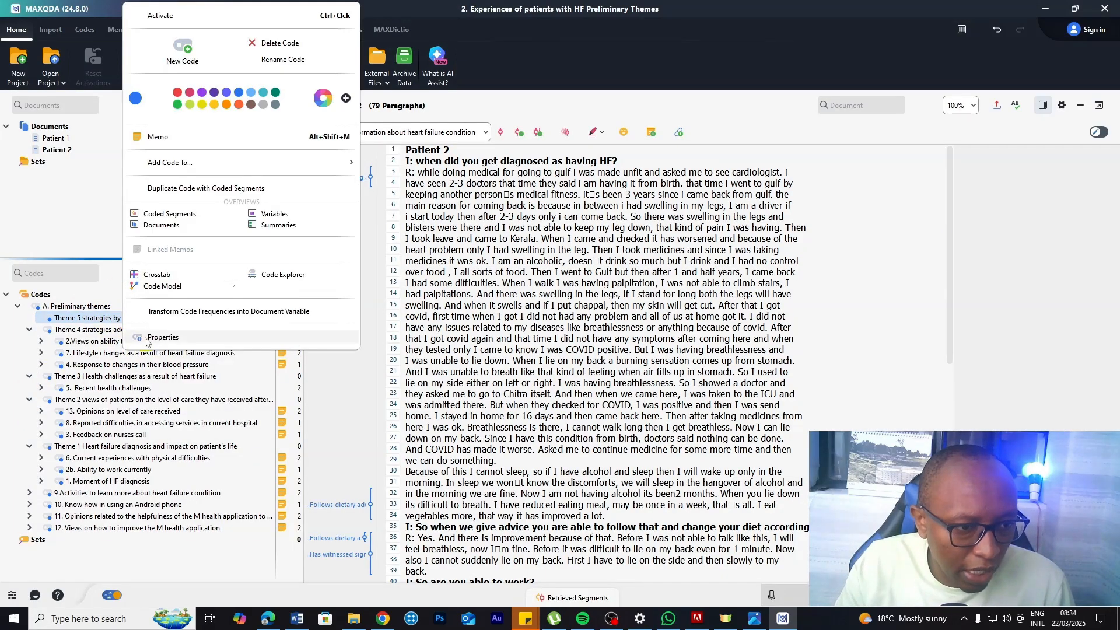
pyautogui.click(149, 337)
pyautogui.click(821, 121)
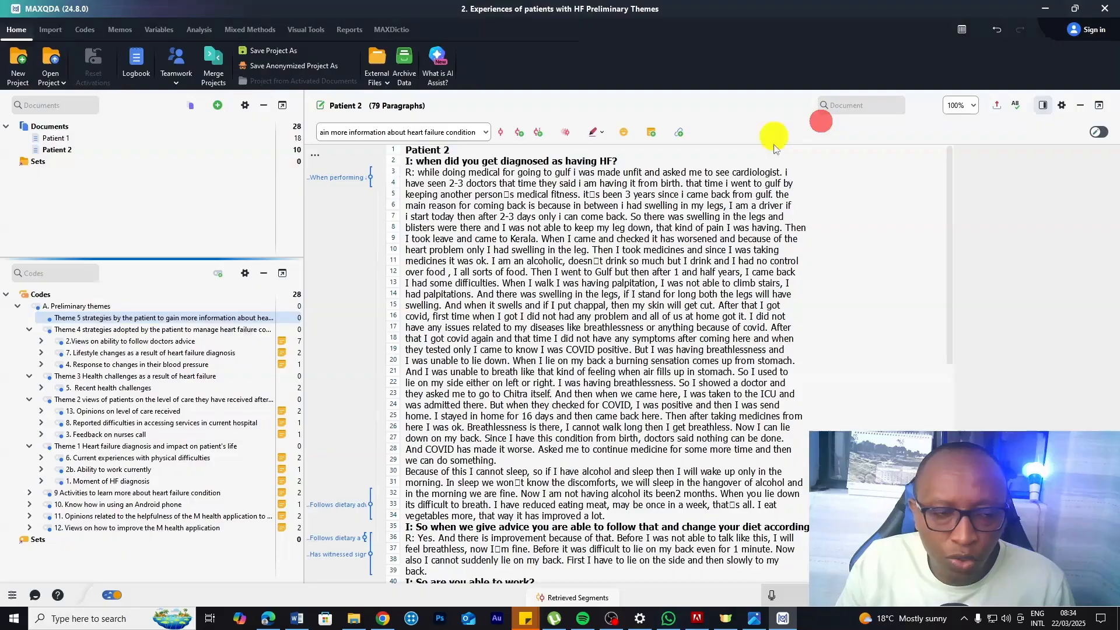
pyautogui.rightClick(78, 315)
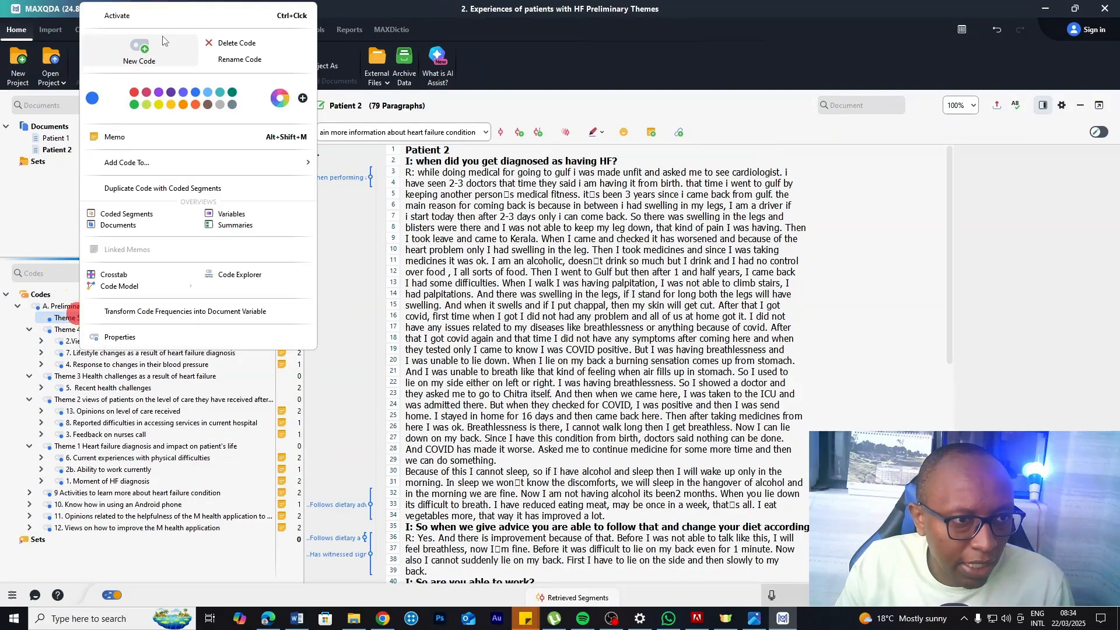
pyautogui.click(113, 137)
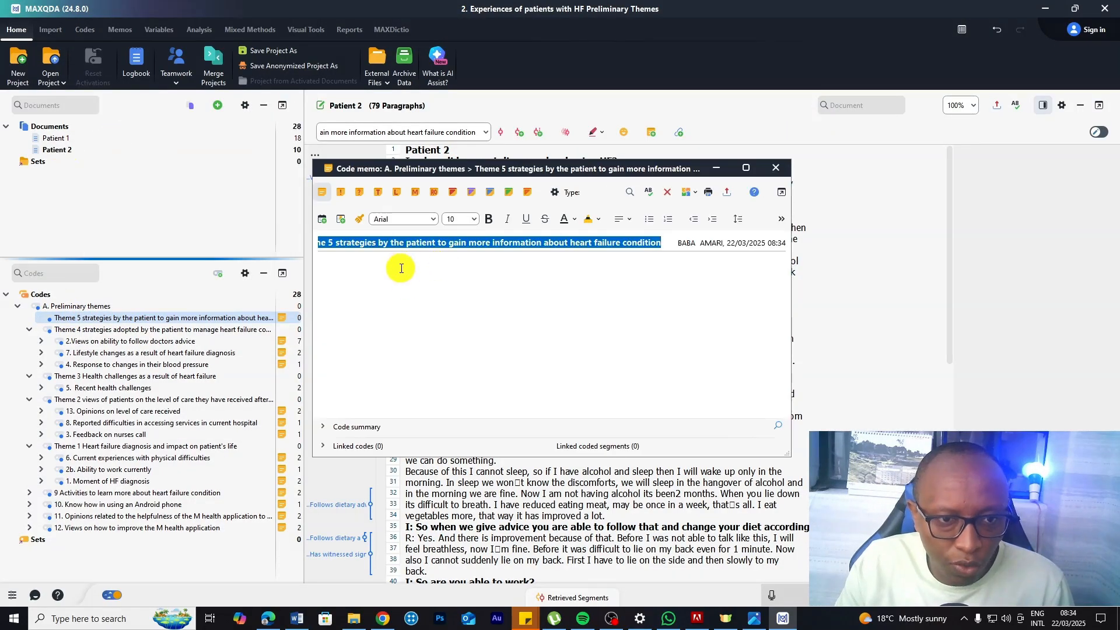
pyautogui.click(778, 171)
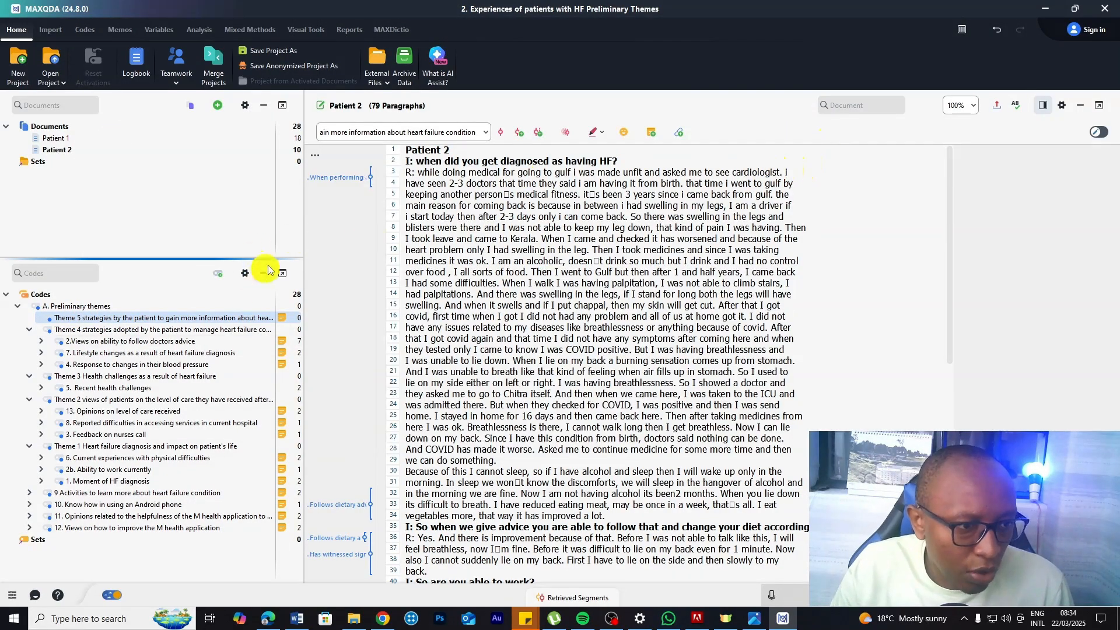
# Activate codes 10, 11 and 12, and move "9 Activities to learn more about heart failure condition" under Theme 5.
pyautogui.click(93, 493)
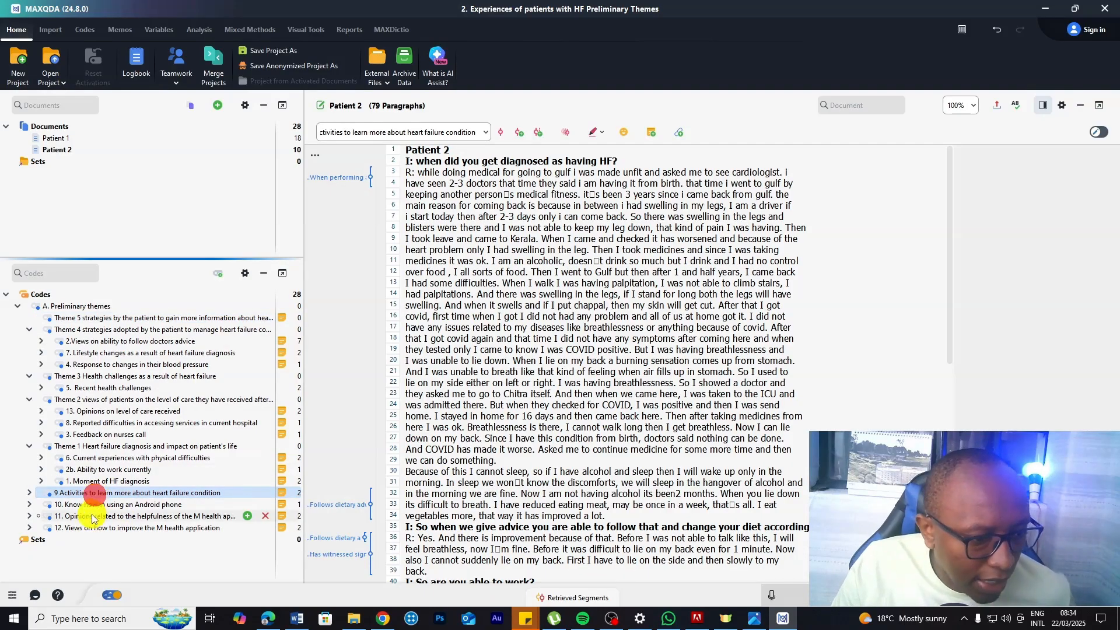
pyautogui.click(89, 505)
pyautogui.click(97, 517)
pyautogui.click(93, 528)
pyautogui.moveTo(93, 499); pyautogui.dragTo(99, 321)
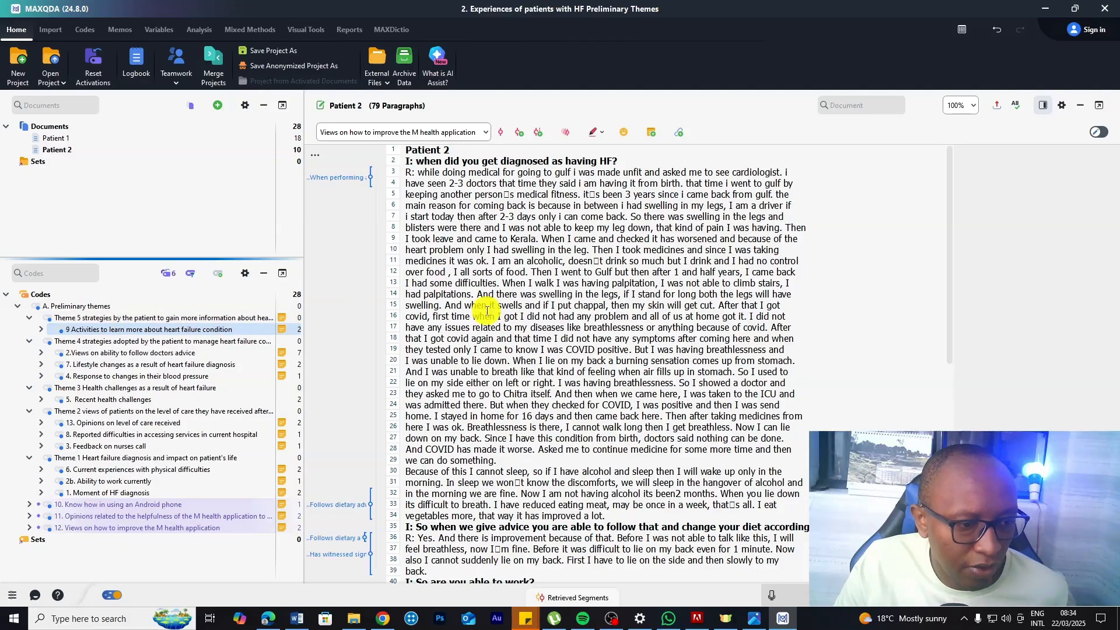
# Move "10. Know how in using an Android phone" and "11. Opinions related to the helpfulness of the M health application" under Theme 5.
pyautogui.click(73, 505)
pyautogui.moveTo(79, 484); pyautogui.dragTo(117, 318)
pyautogui.moveTo(88, 517); pyautogui.dragTo(125, 322)
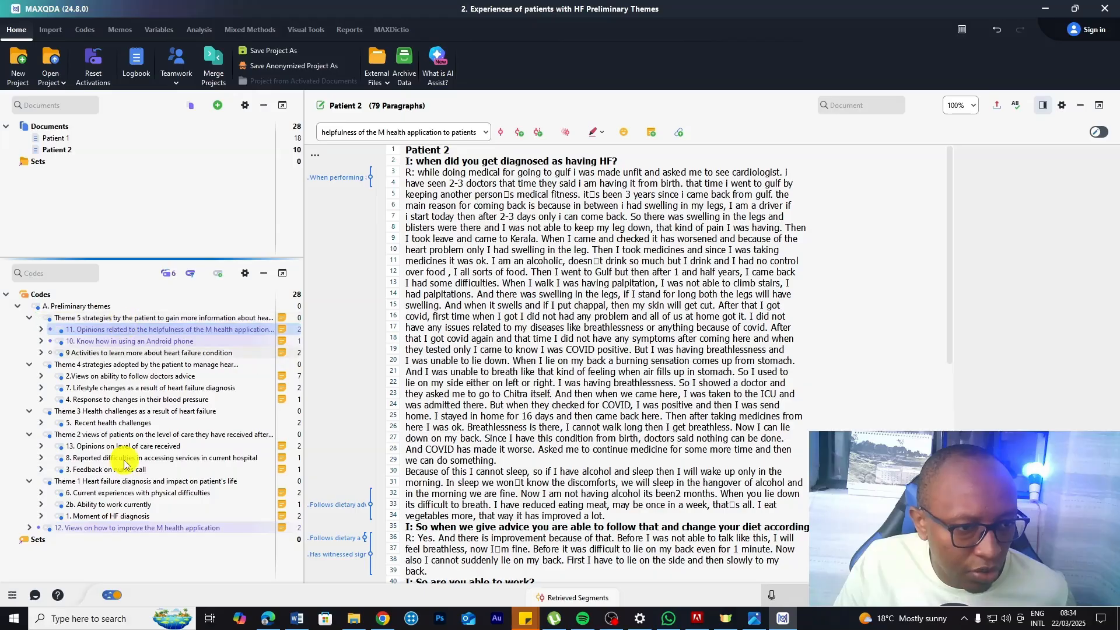
# Check the coded segments of "12. Views on how to improve the M health application" and move that code under Theme 5.
pyautogui.doubleClick(90, 528)
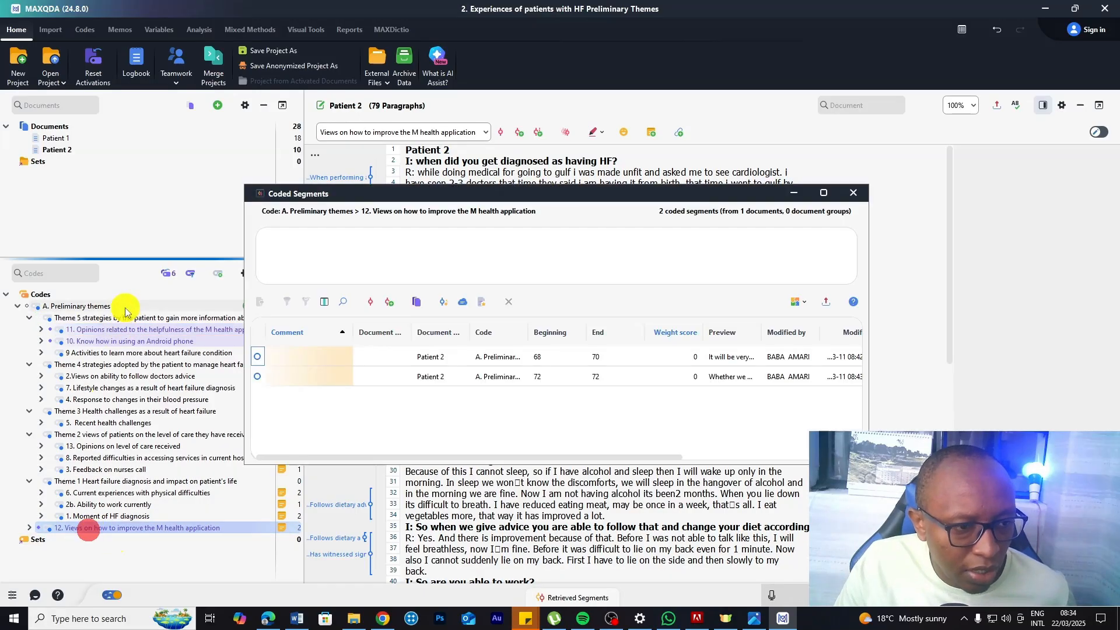
pyautogui.click(854, 192)
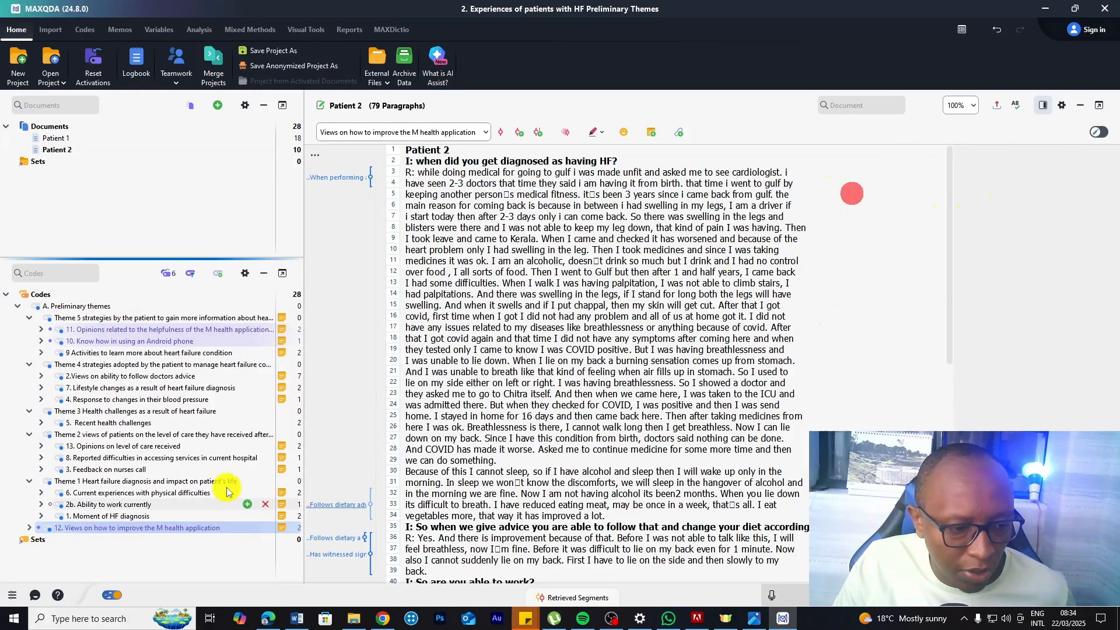
pyautogui.moveTo(159, 533); pyautogui.dragTo(169, 327)
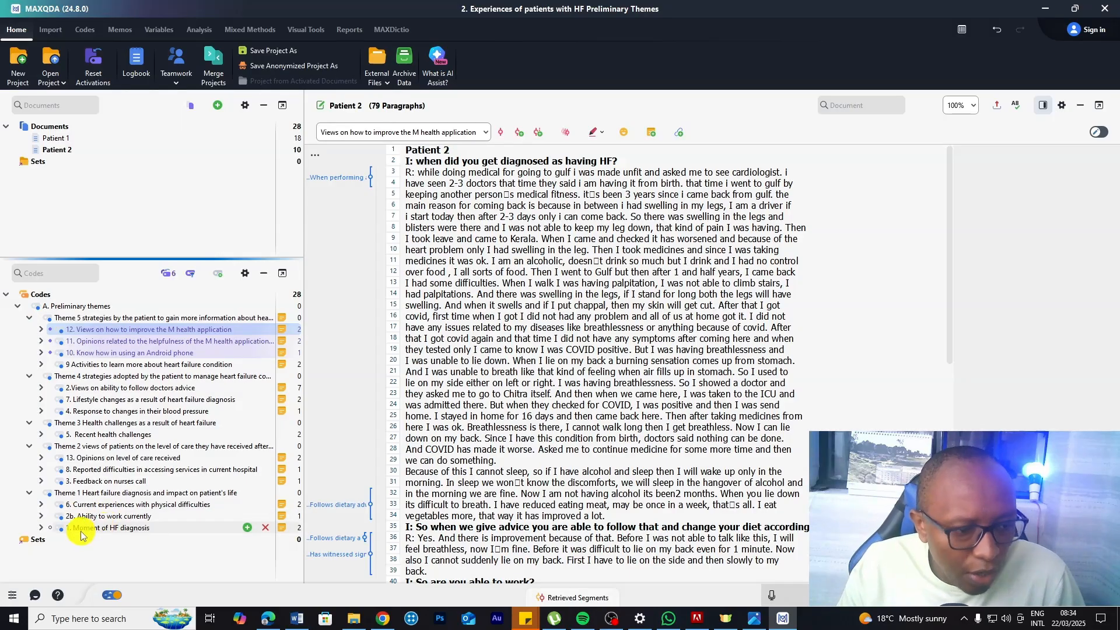
# Rename "1. Moment of HF diagnosis" under Theme 1 as "Subtheme 1 Moment of HF diagnosis".
pyautogui.click(93, 528)
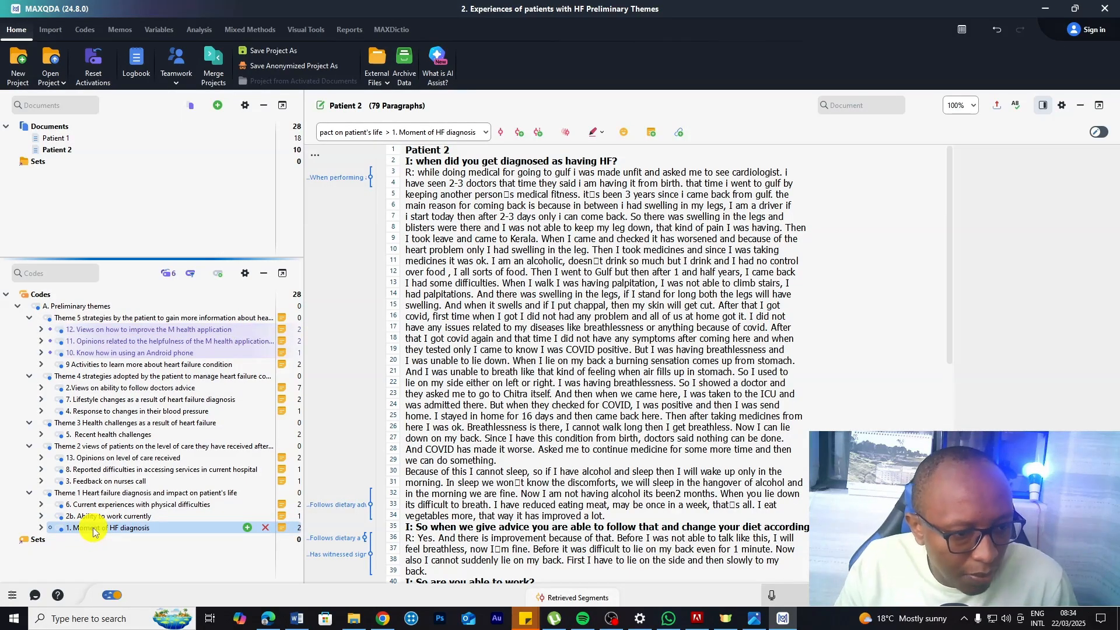
pyautogui.rightClick(93, 528)
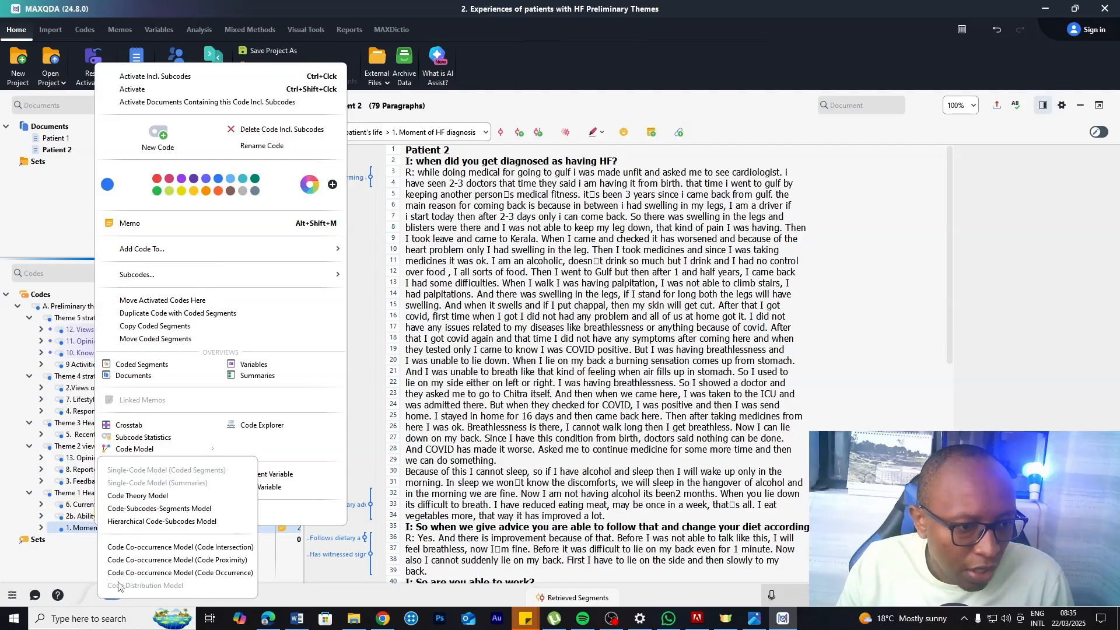
pyautogui.click(135, 513)
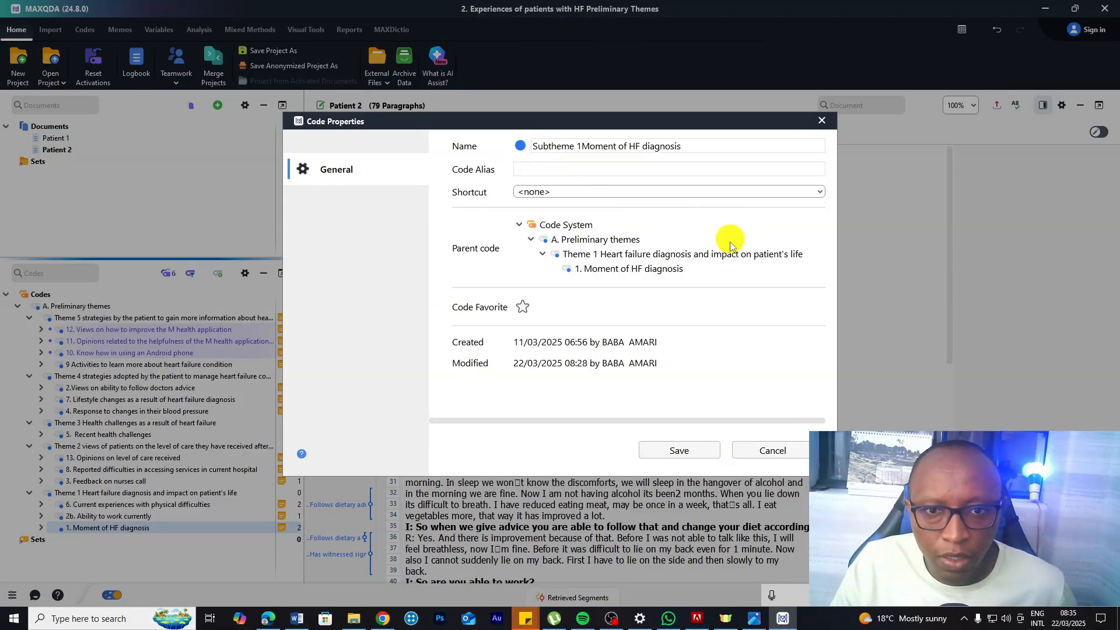
pyautogui.click(679, 451)
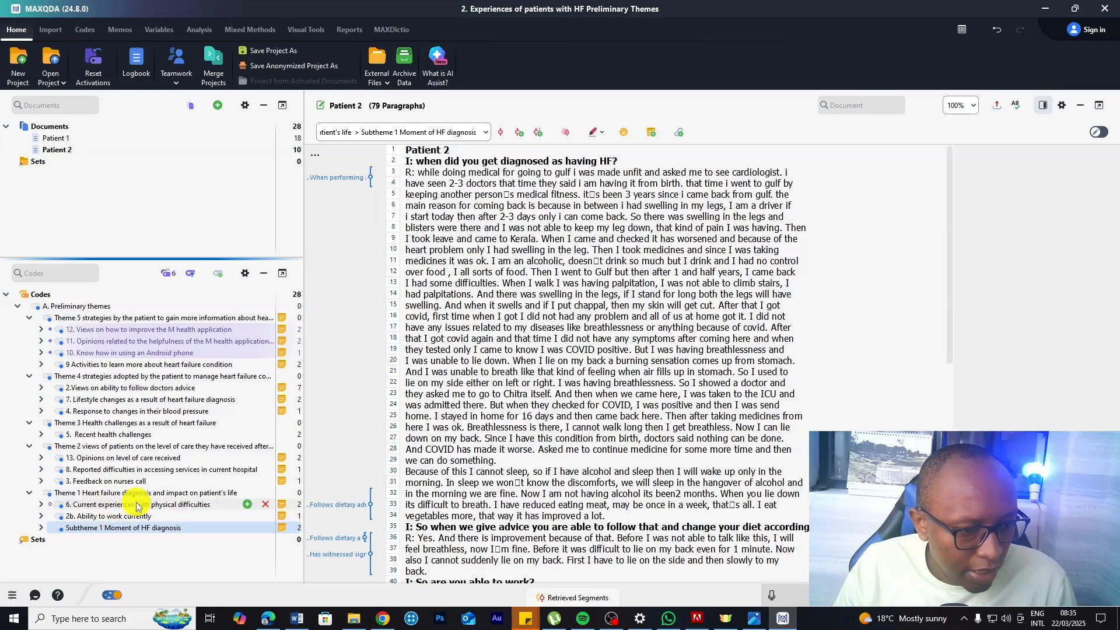
# Rename "2b. Ability to work currently" under Theme 1 as "Subtheme 2 Ability to work currently".
pyautogui.click(95, 518)
pyautogui.rightClick(95, 518)
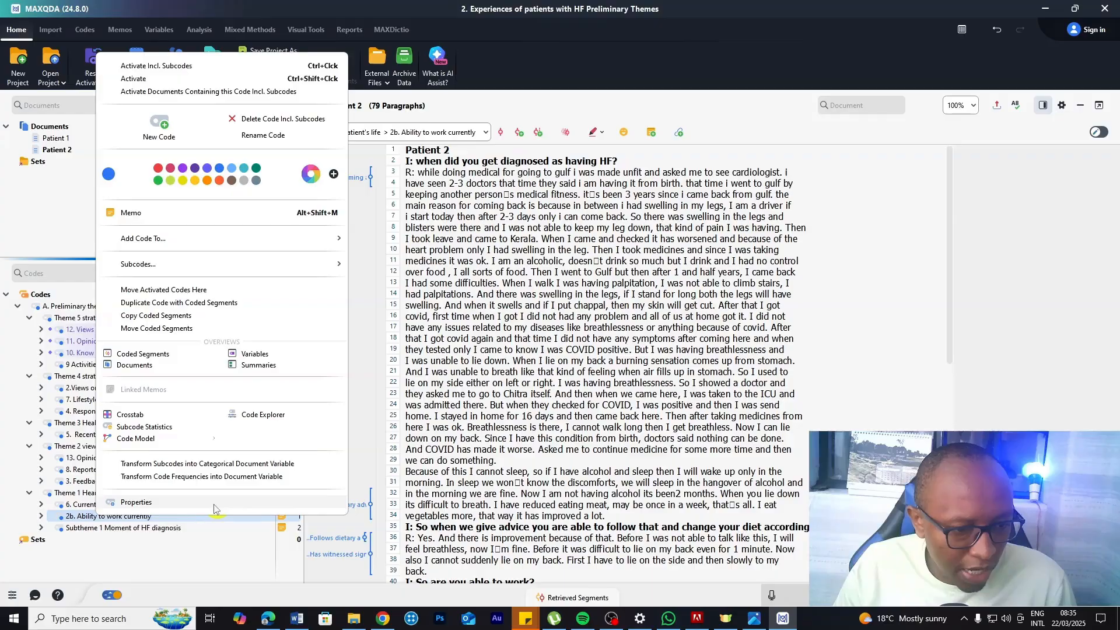
pyautogui.click(159, 504)
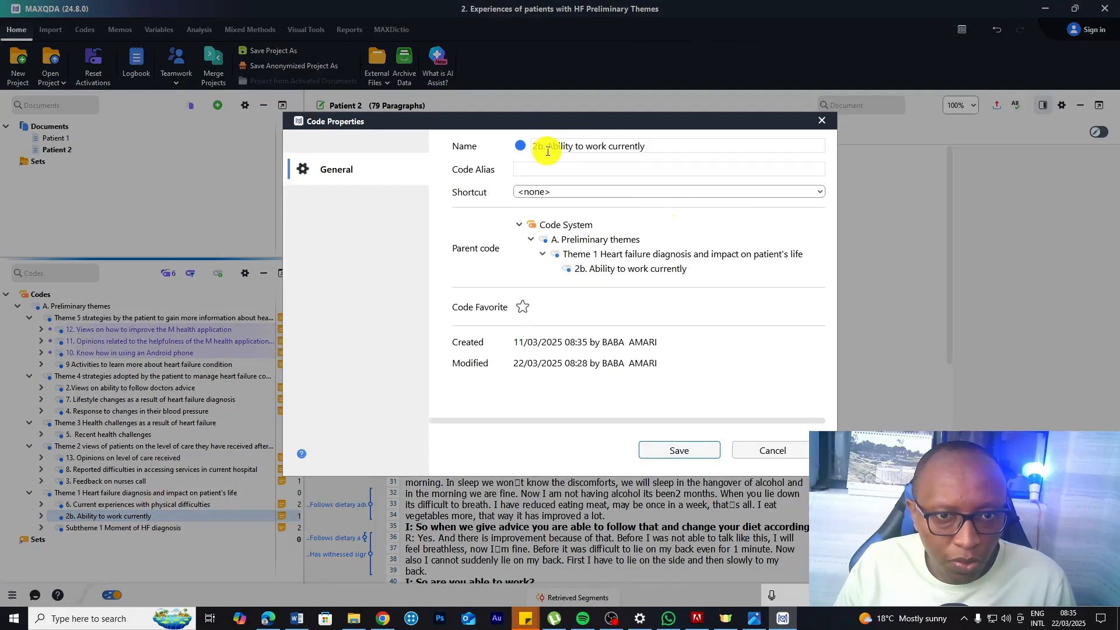
pyautogui.moveTo(548, 152); pyautogui.dragTo(467, 151)
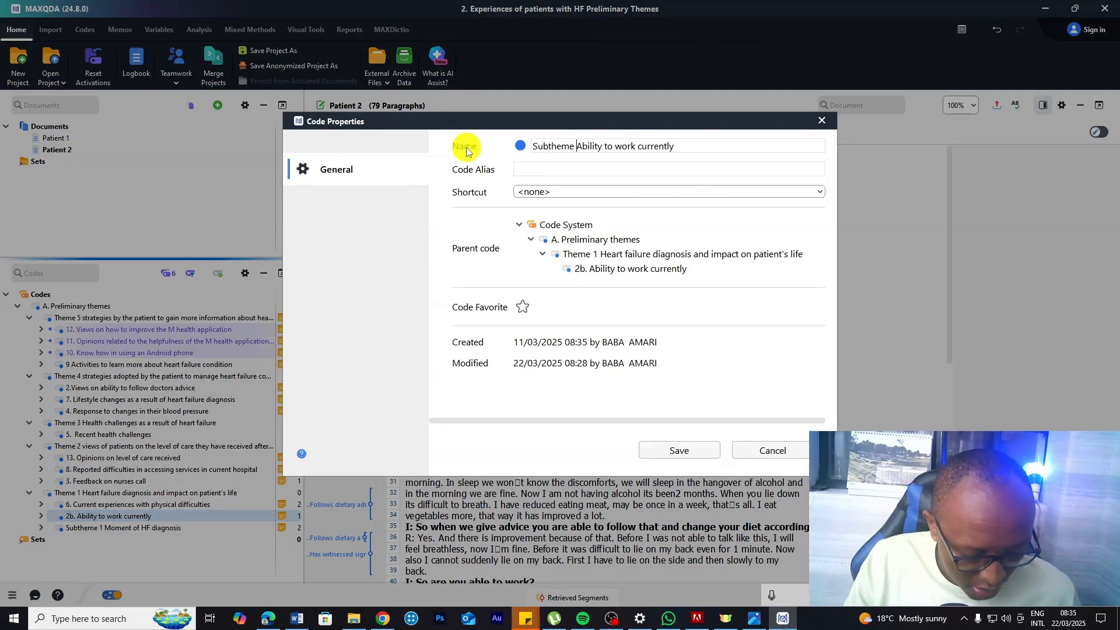
pyautogui.write('Subtheme 2')
pyautogui.click(679, 450)
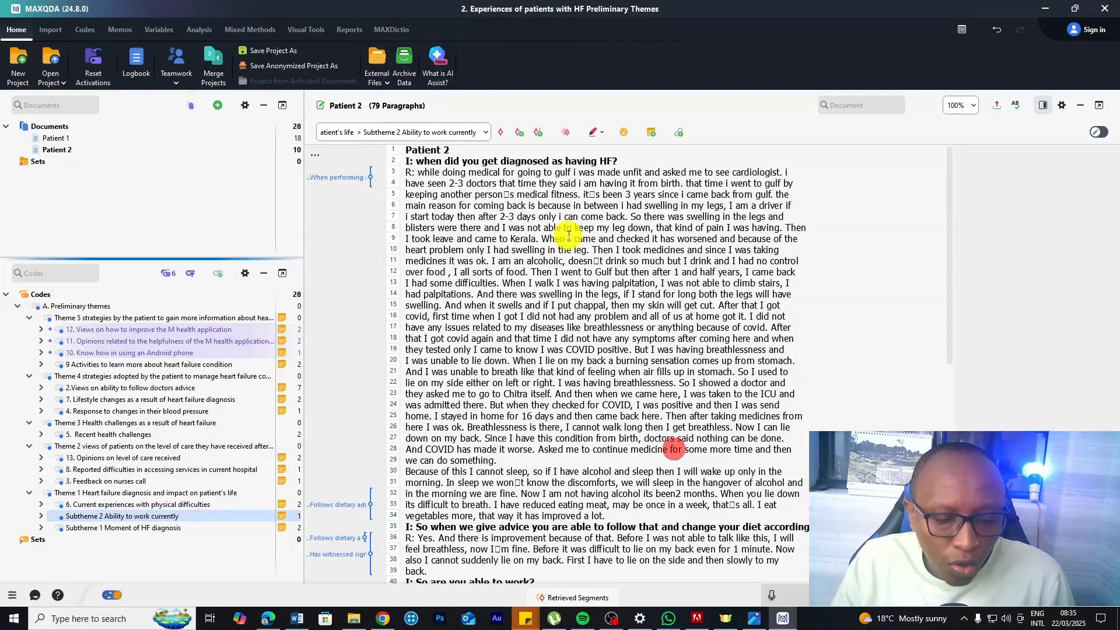
# Rename "6. Current experiences with physical difficulties" under Theme 1 as "SUbtheme 3 Current experiences with physical difficulties".
pyautogui.click(117, 505)
pyautogui.rightClick(117, 505)
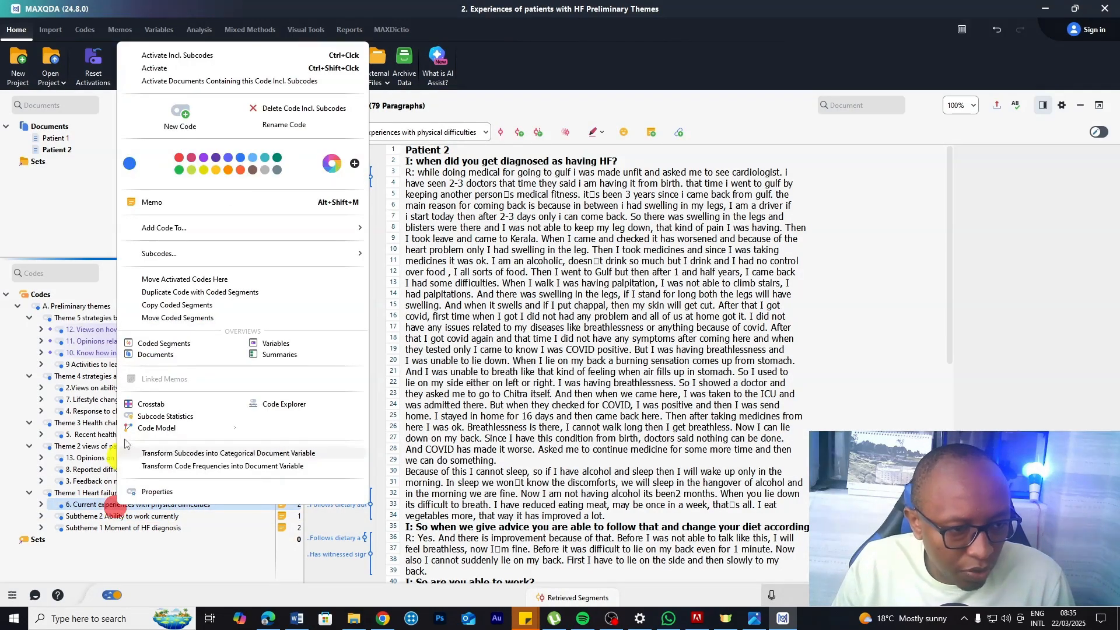
pyautogui.moveTo(169, 428)
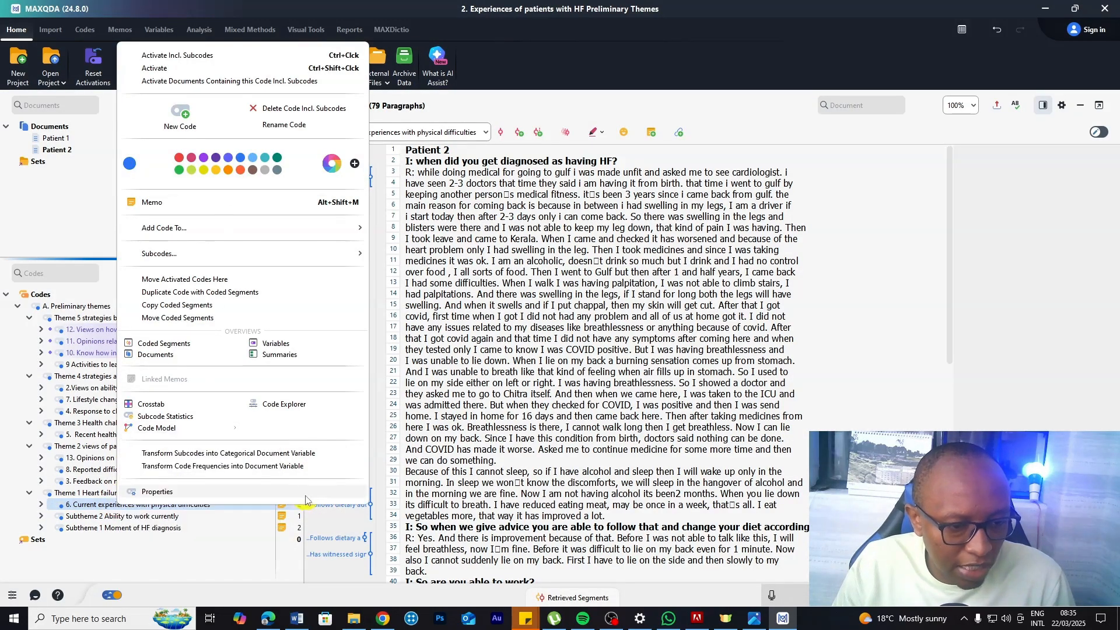
pyautogui.click(235, 492)
pyautogui.moveTo(543, 146); pyautogui.dragTo(487, 147)
pyautogui.write('SUbthem')
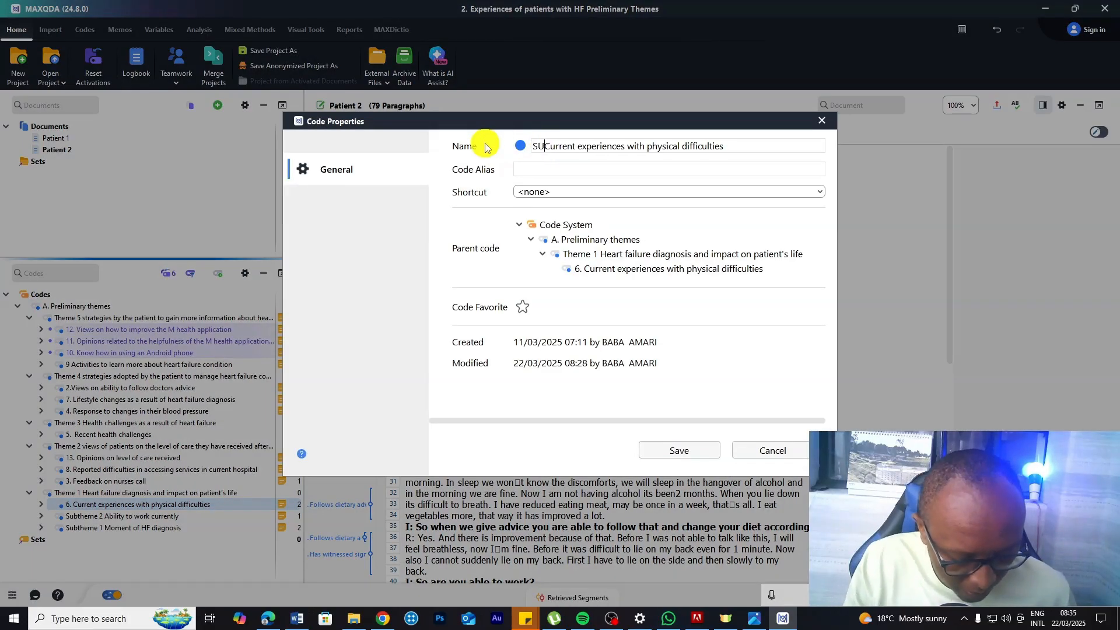
pyautogui.write(' 3')
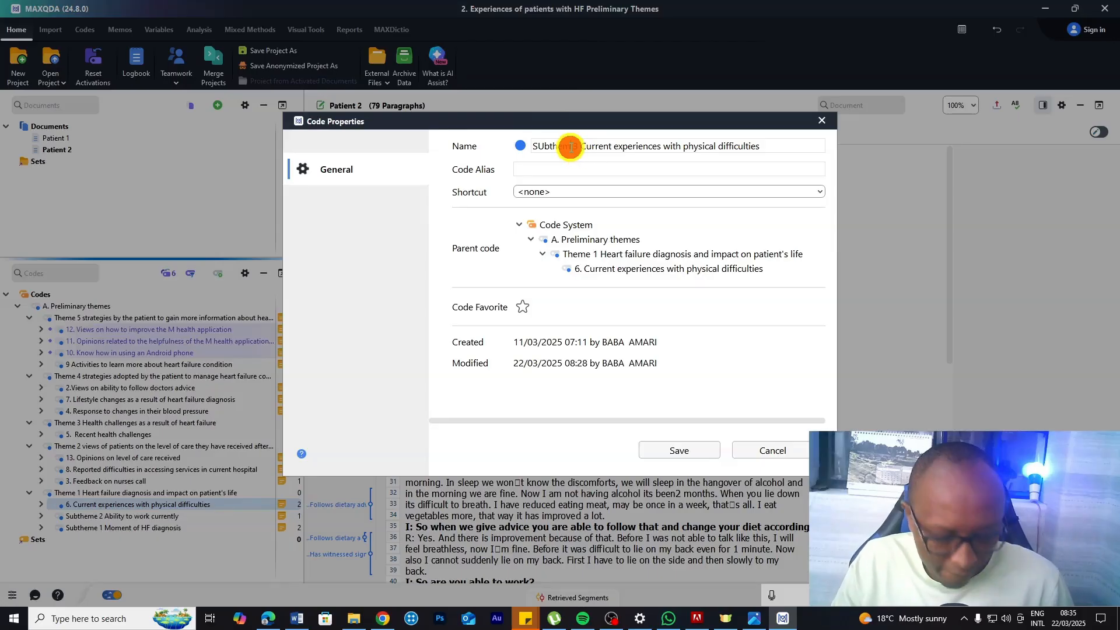
pyautogui.click(661, 451)
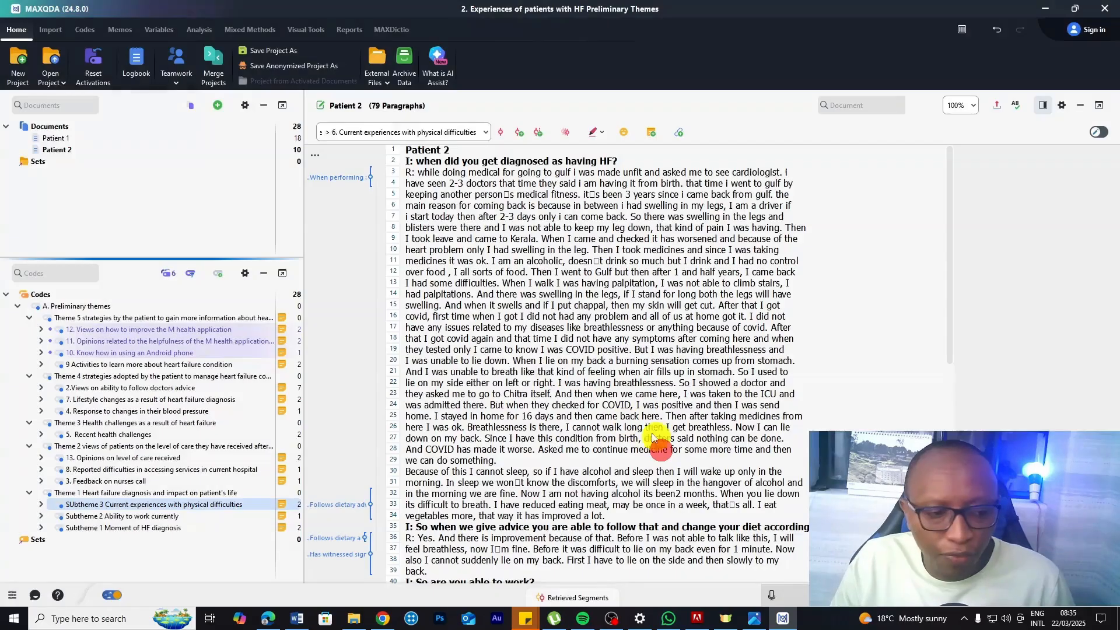
# Review the code memos of the Current experiences with physical difficulties and Moment of HF diagnosis subthemes under Theme 1.
pyautogui.rightClick(153, 510)
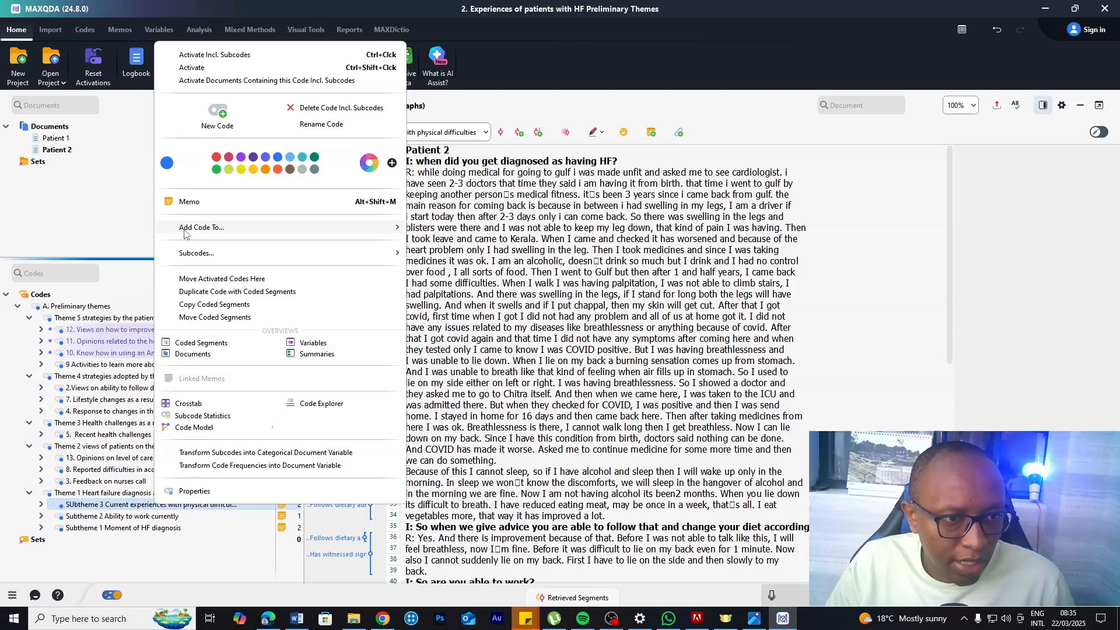
pyautogui.click(190, 203)
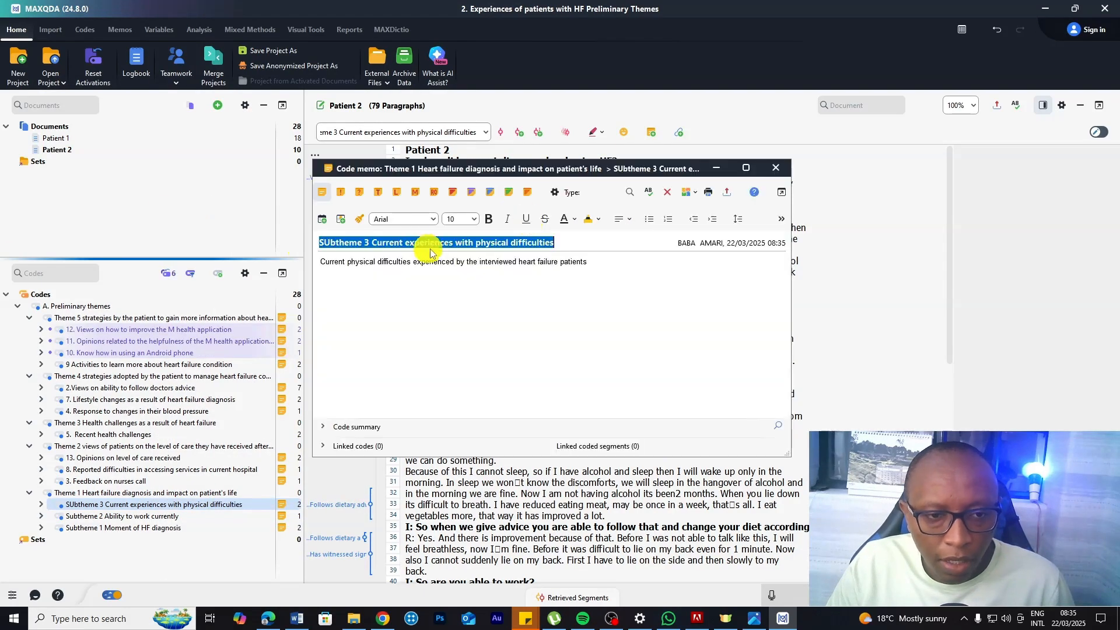
pyautogui.moveTo(590, 262); pyautogui.dragTo(321, 262)
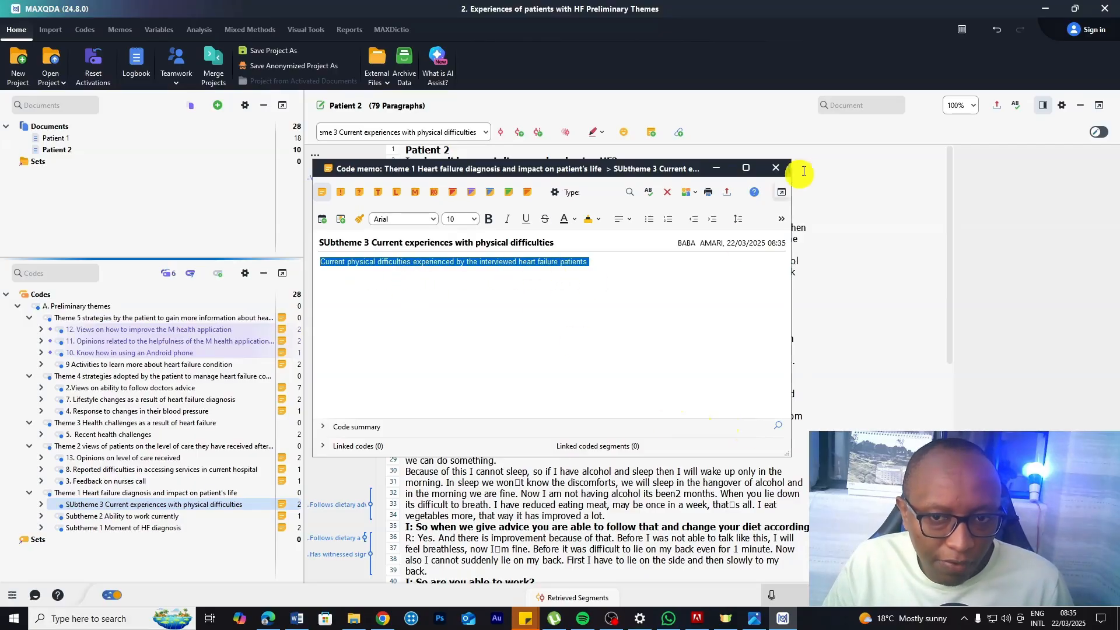
pyautogui.click(776, 168)
pyautogui.rightClick(134, 529)
pyautogui.click(133, 529)
pyautogui.rightClick(134, 529)
pyautogui.click(756, 445)
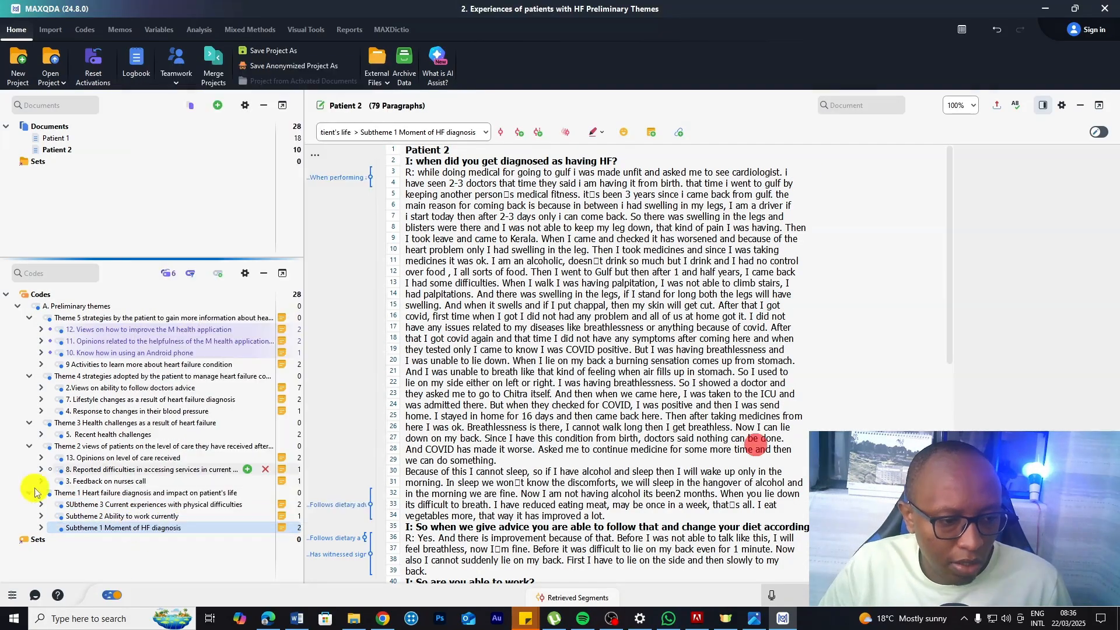
pyautogui.rightClick(77, 530)
pyautogui.click(129, 228)
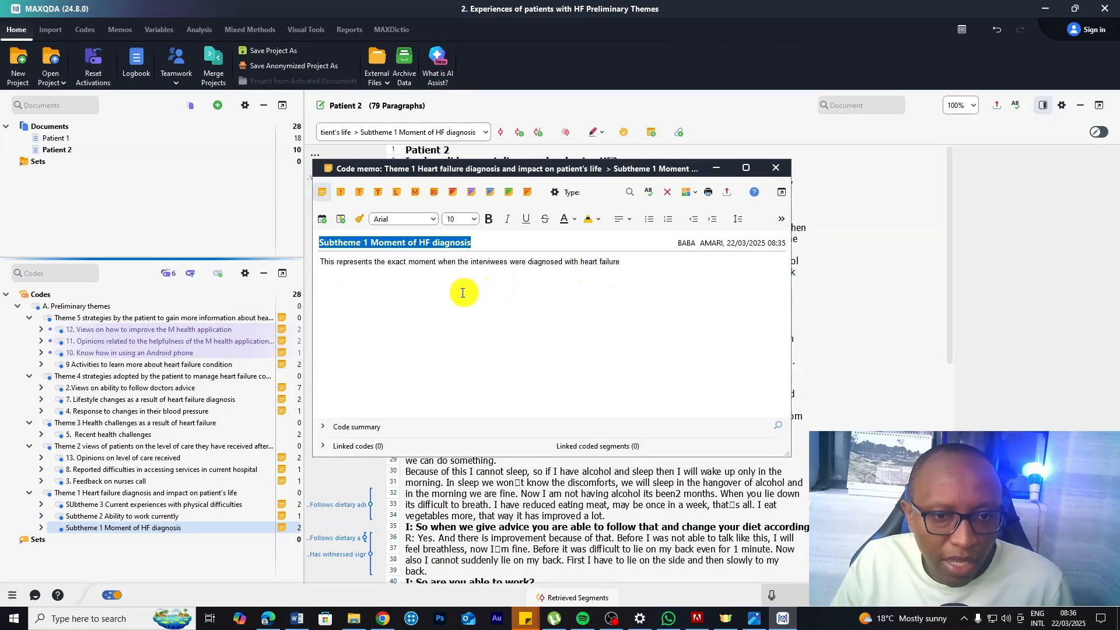
pyautogui.click(780, 167)
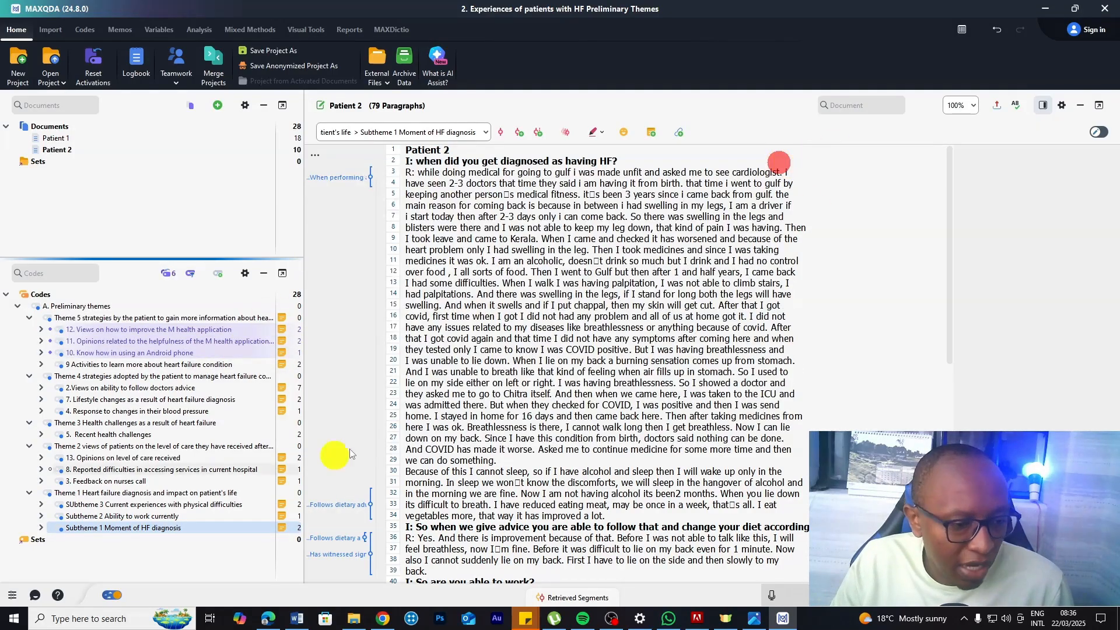
# Edit the name of the third subtheme under Theme 1 to "SUbheme 3 Current experiences with physical difficulties".
pyautogui.rightClick(80, 505)
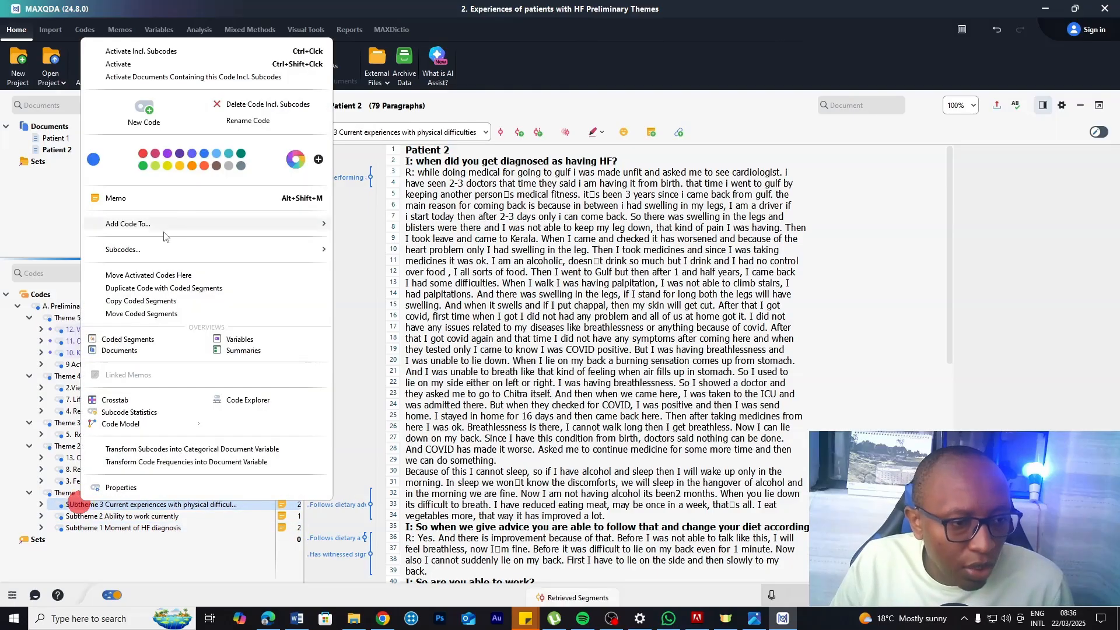
pyautogui.moveTo(121, 425)
pyautogui.click(82, 488)
pyautogui.click(110, 503)
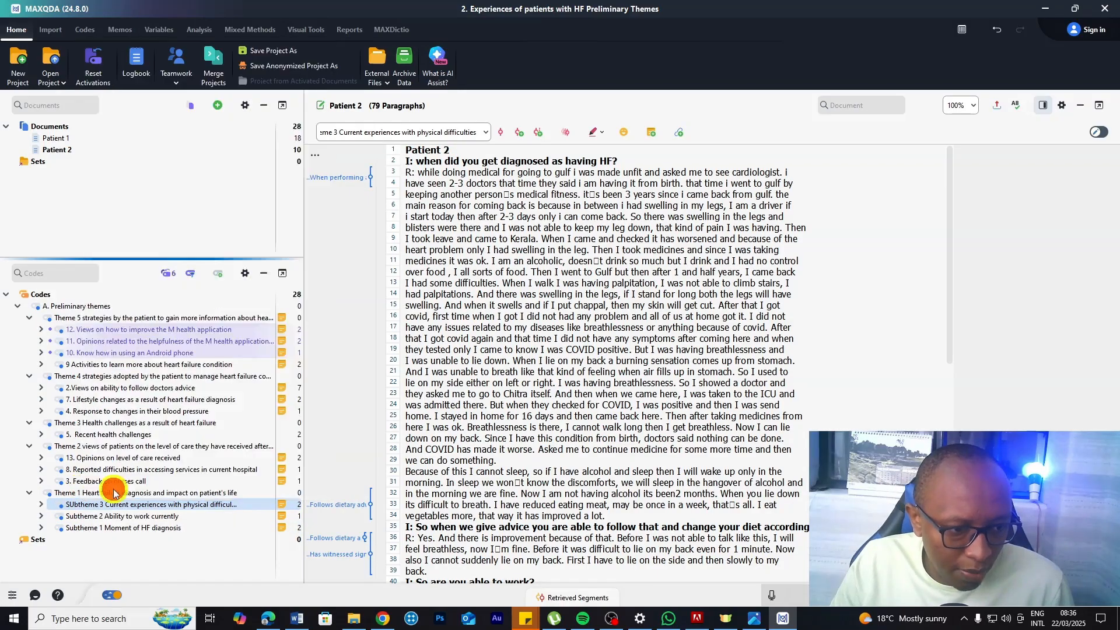
pyautogui.doubleClick(111, 502)
pyautogui.click(553, 146)
pyautogui.press('BackSpace')
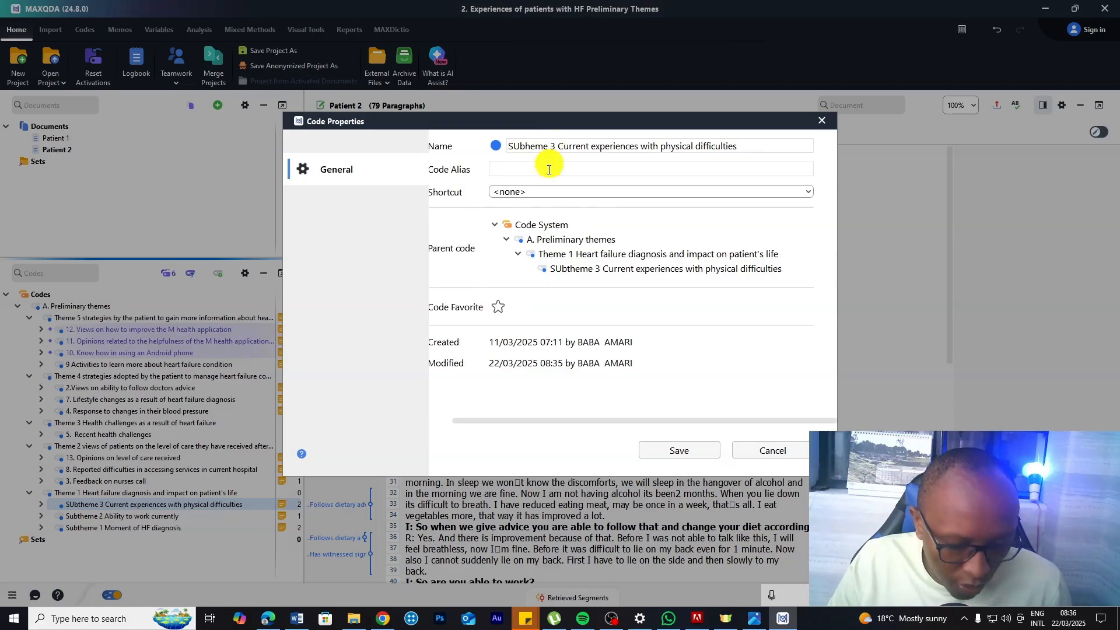
pyautogui.click(585, 146)
pyautogui.moveTo(586, 145); pyautogui.dragTo(748, 148)
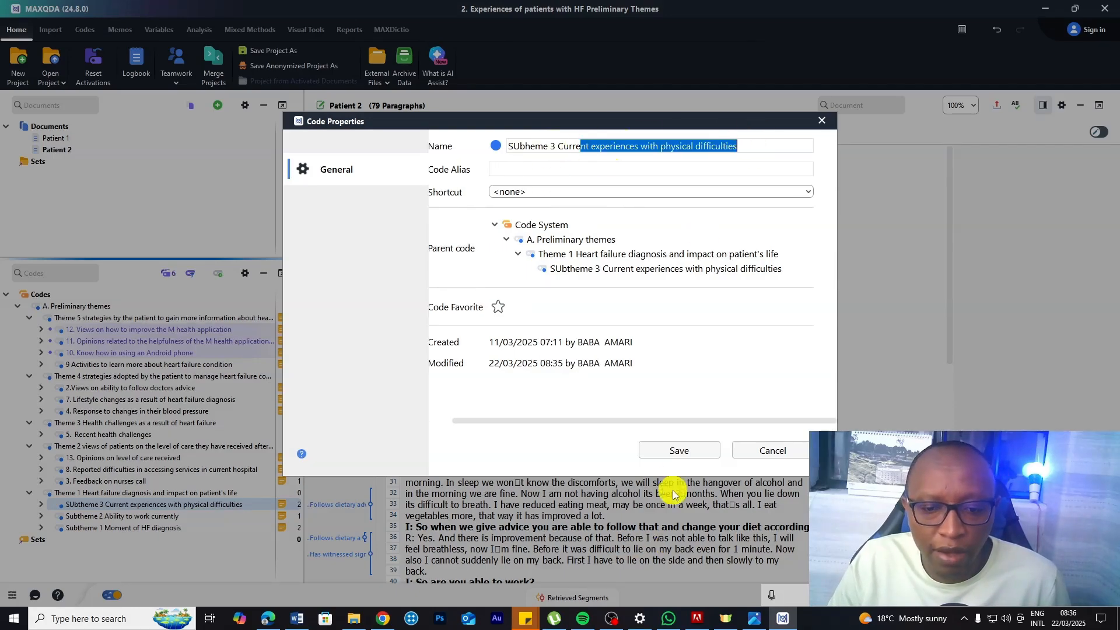
pyautogui.click(674, 451)
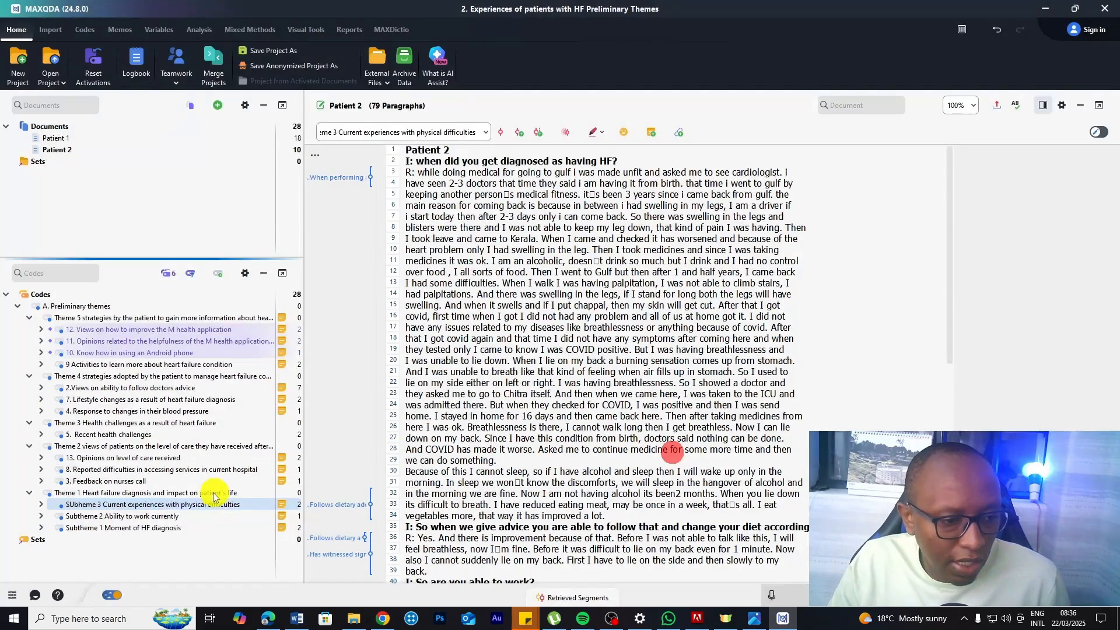
# Rename code 8 under Theme 2 as "Subtheme 1 Reported difficulties in accessing services in current hospital".
pyautogui.rightClick(90, 469)
pyautogui.moveTo(131, 388)
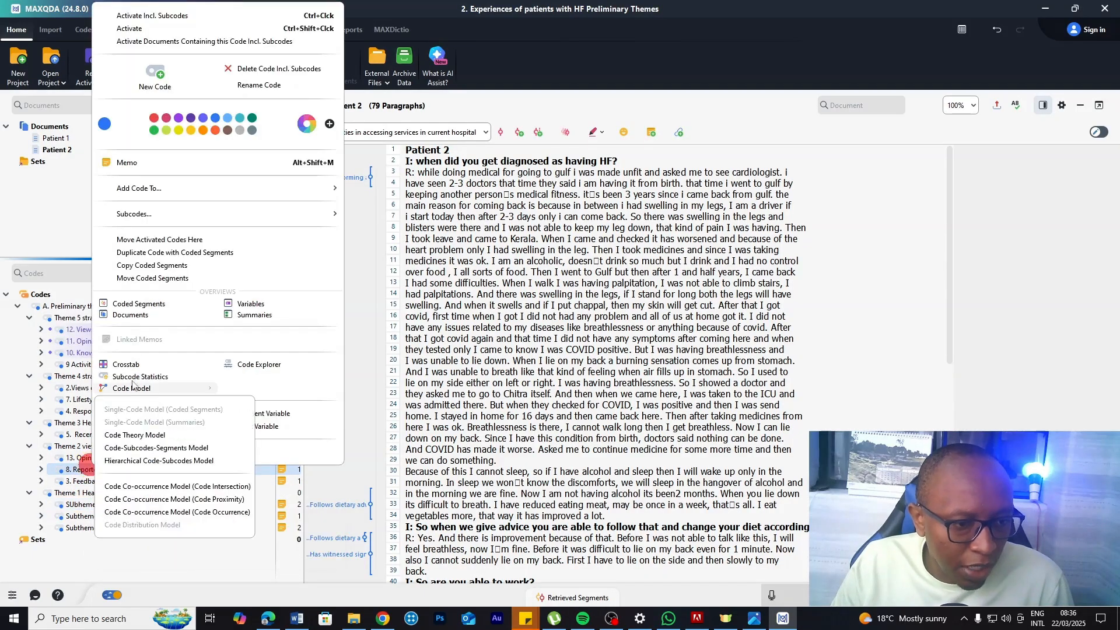
pyautogui.click(146, 453)
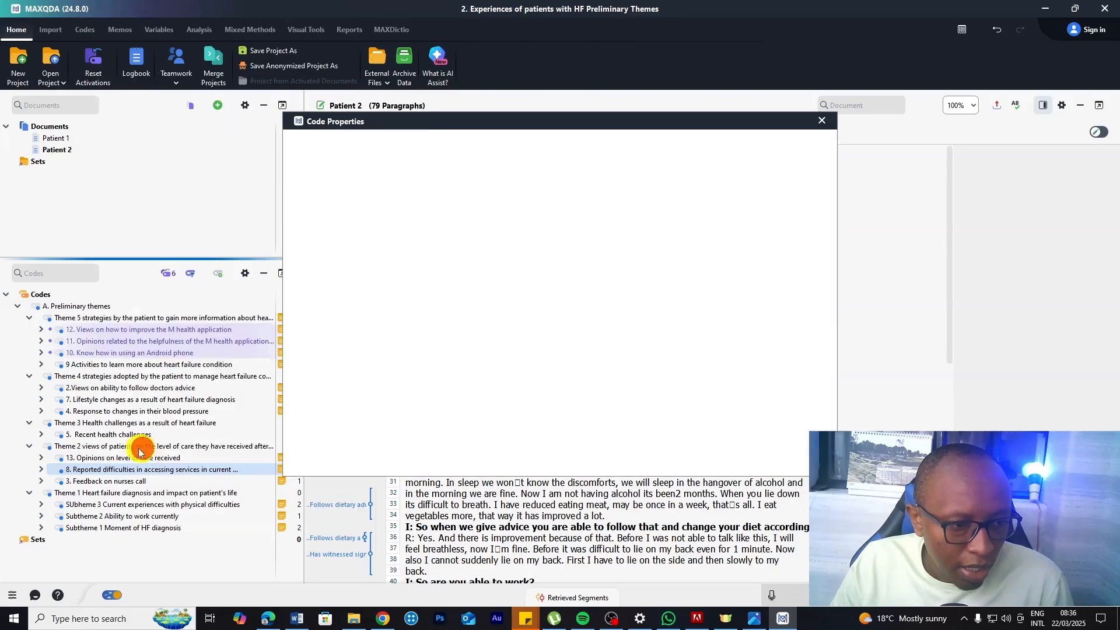
pyautogui.moveTo(540, 146); pyautogui.dragTo(508, 145)
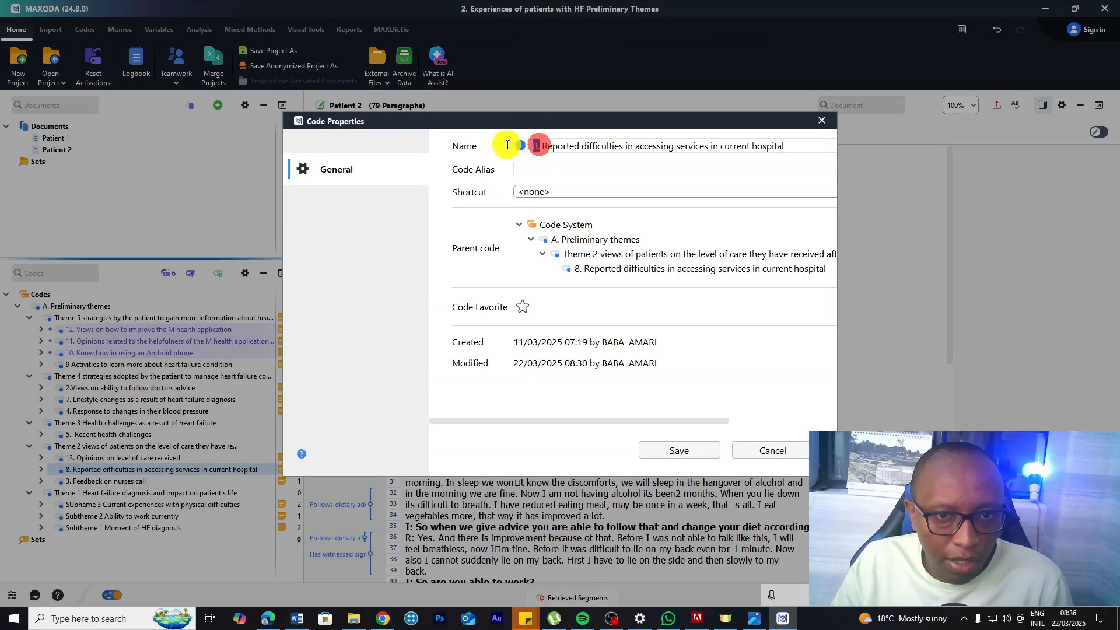
pyautogui.write('Subthem')
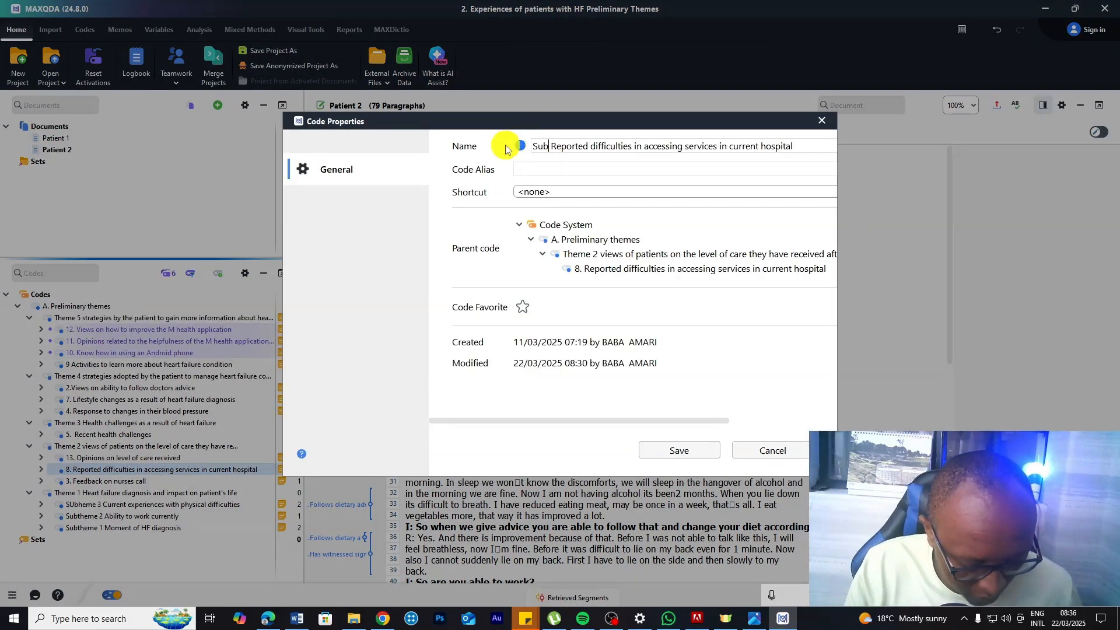
pyautogui.write('e1')
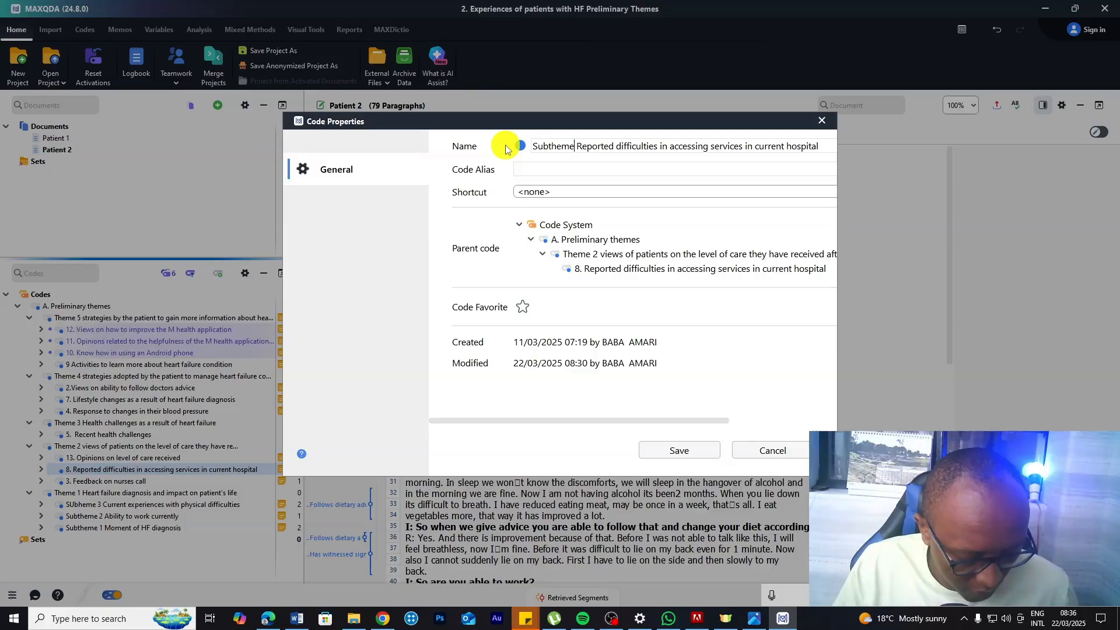
pyautogui.click(576, 146)
pyautogui.click(679, 451)
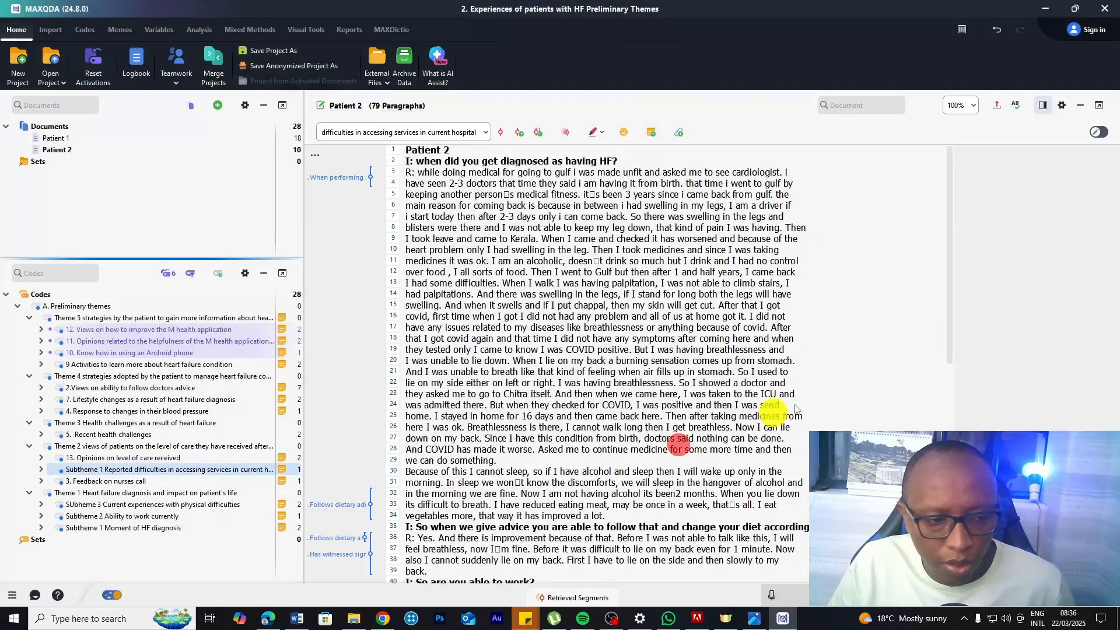
# Rename "3. Feedback on nurses call" under Theme 2 as "Subtheme 2 Feedback on nurses call".
pyautogui.rightClick(95, 481)
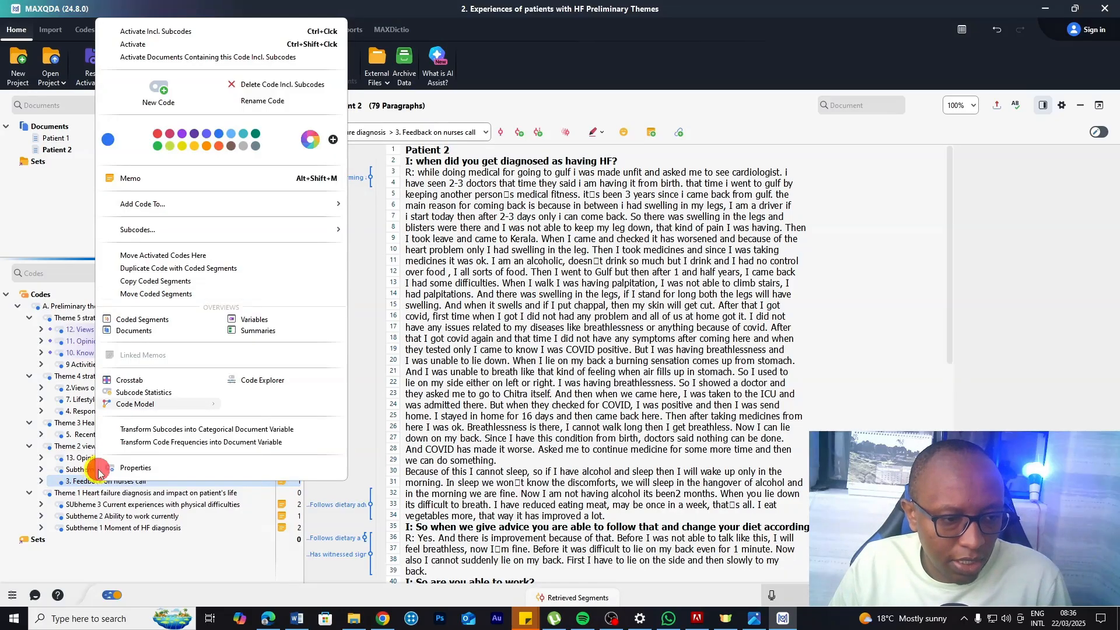
pyautogui.click(113, 467)
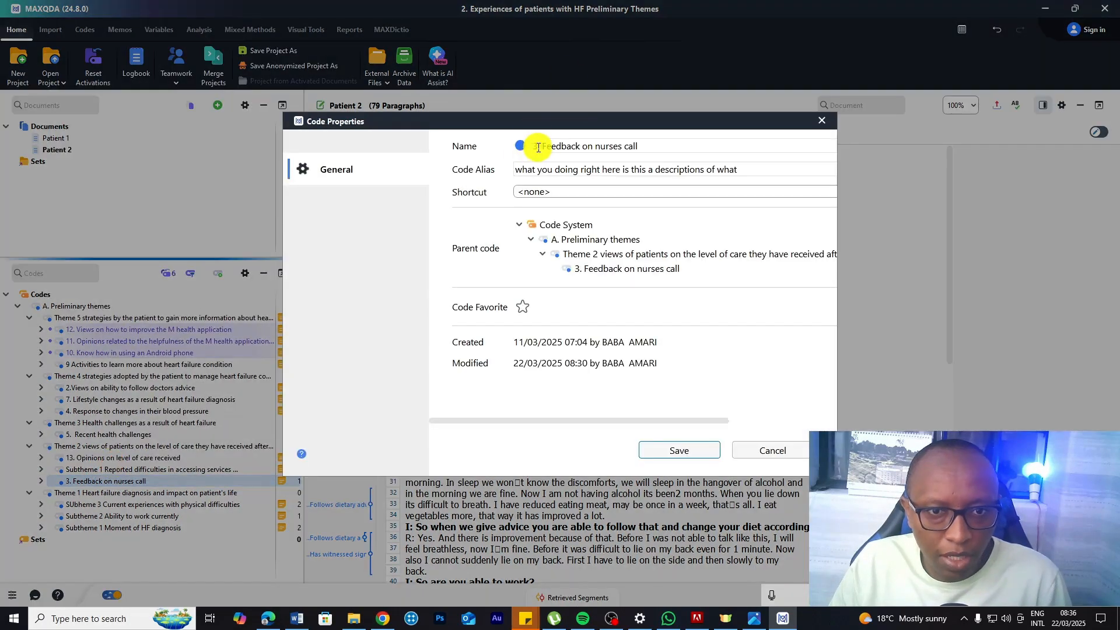
pyautogui.moveTo(540, 147); pyautogui.dragTo(493, 144)
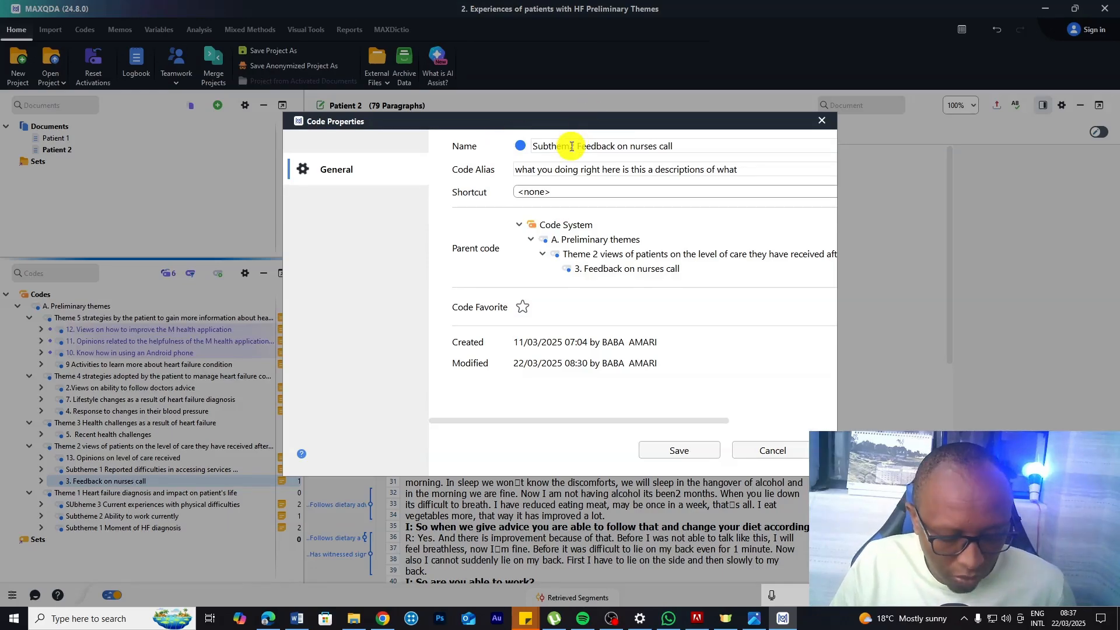
pyautogui.write('e')
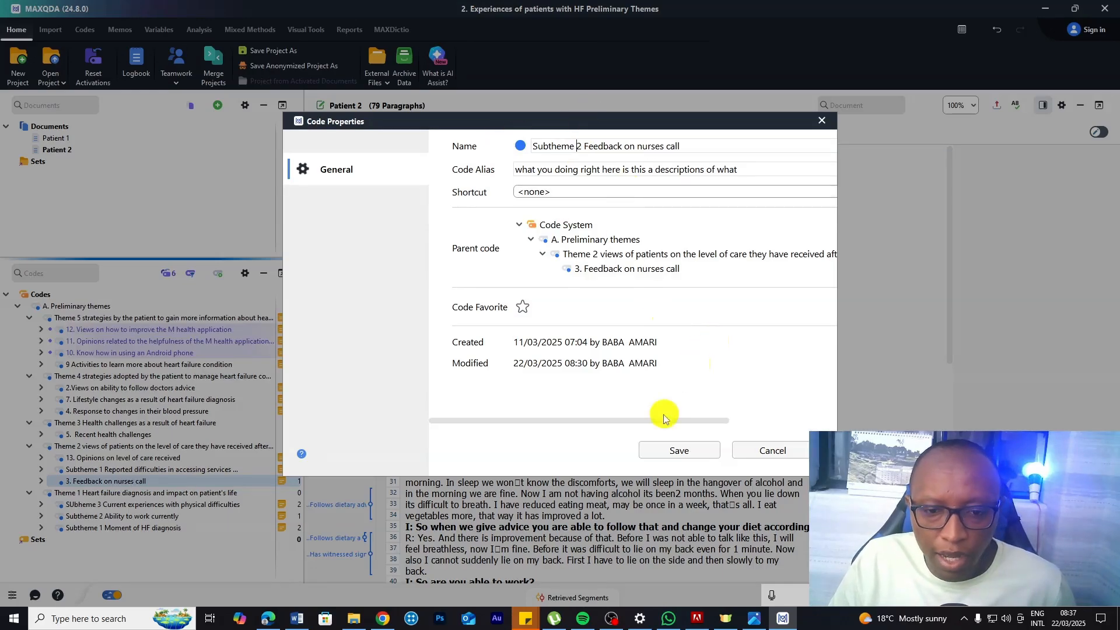
pyautogui.click(657, 461)
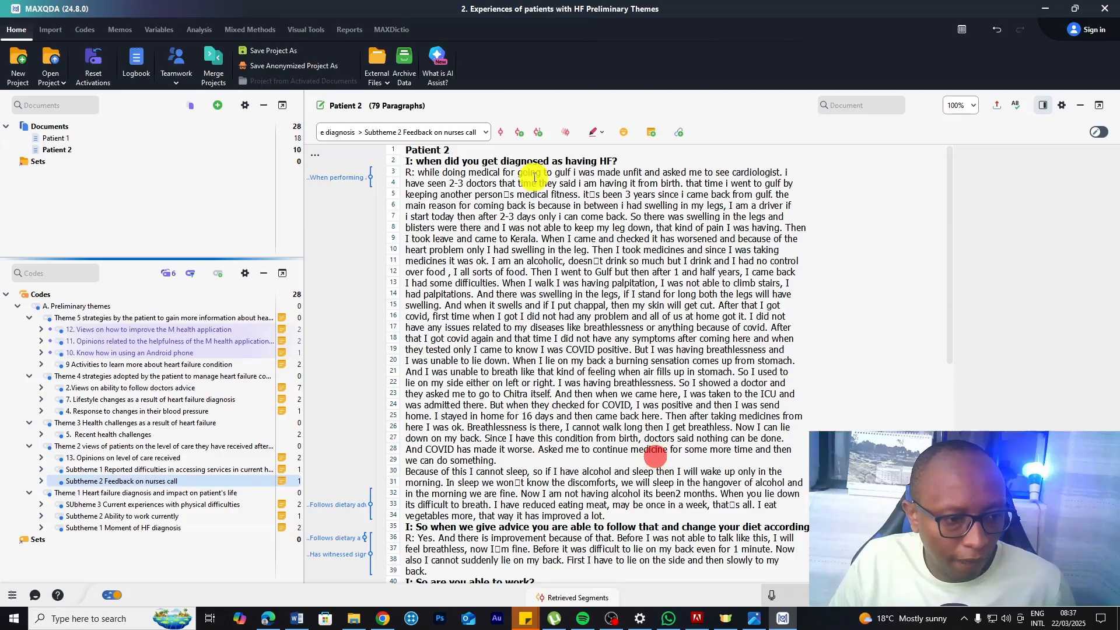
# Rename "13. Opinions on level of care received" under Theme 2 as "Subtheme 3 Opinions on level of care received".
pyautogui.click(133, 460)
pyautogui.rightClick(134, 459)
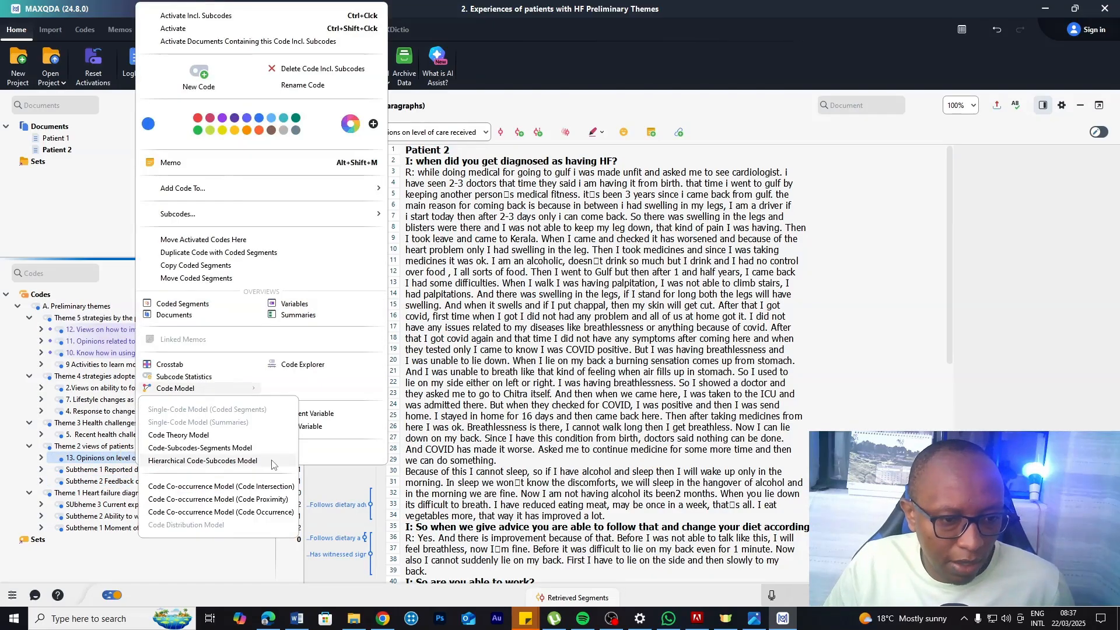
pyautogui.click(327, 455)
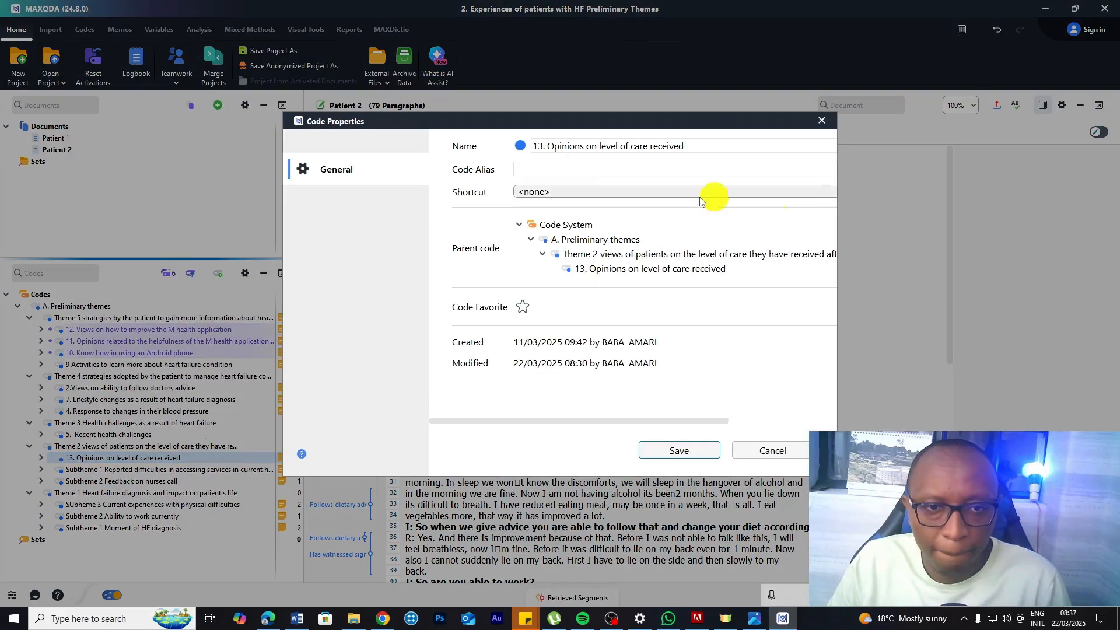
pyautogui.moveTo(546, 148); pyautogui.dragTo(453, 156)
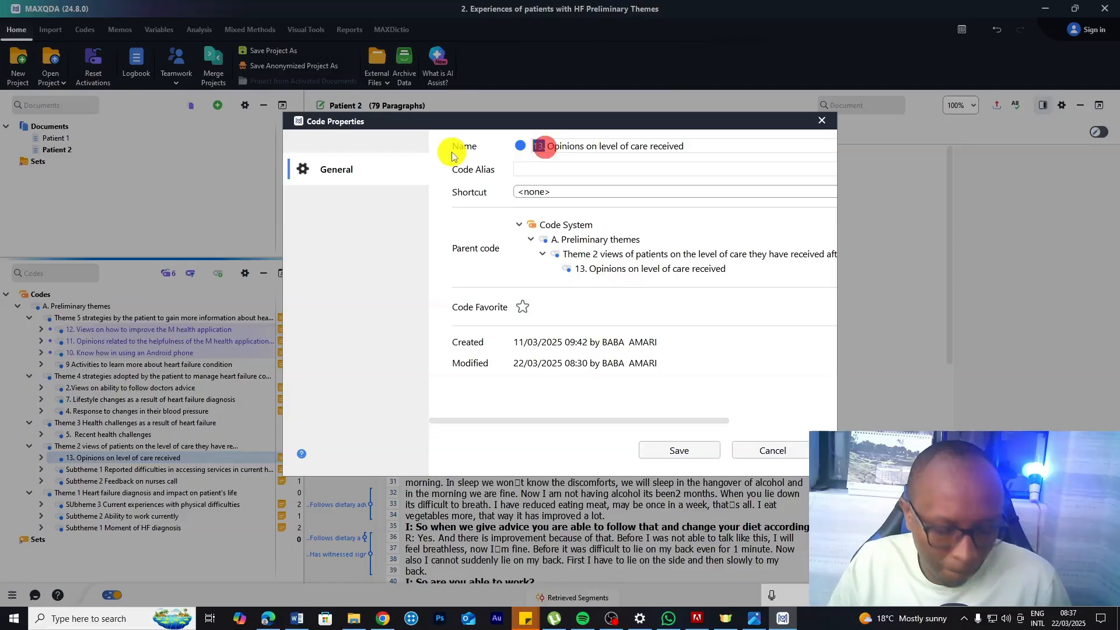
pyautogui.write('Subthem 3')
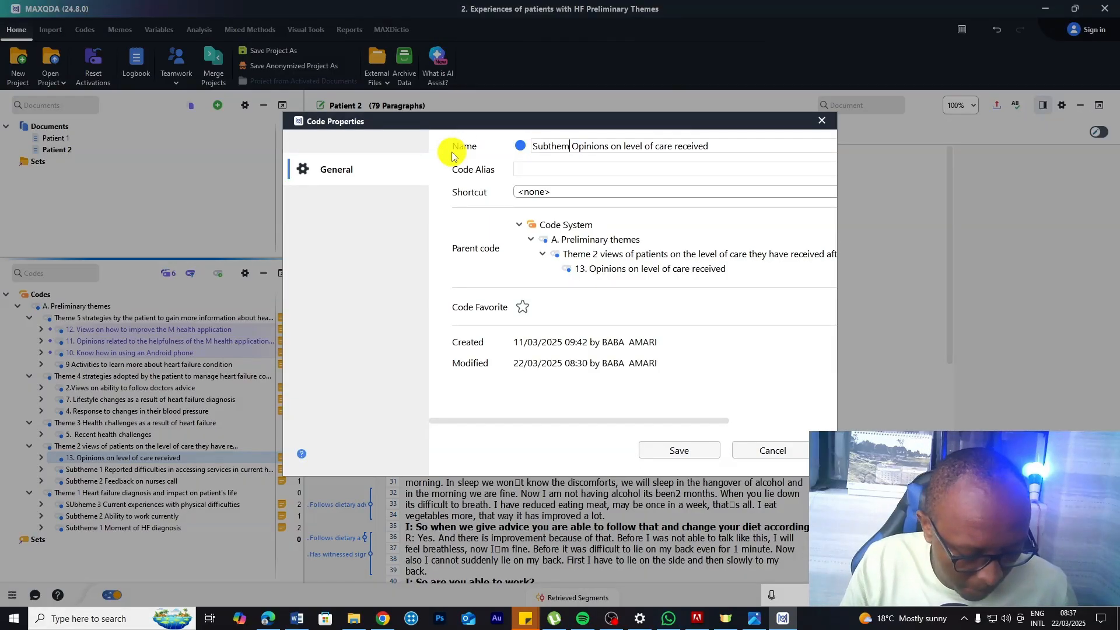
pyautogui.click(569, 147)
pyautogui.write('e')
pyautogui.click(670, 450)
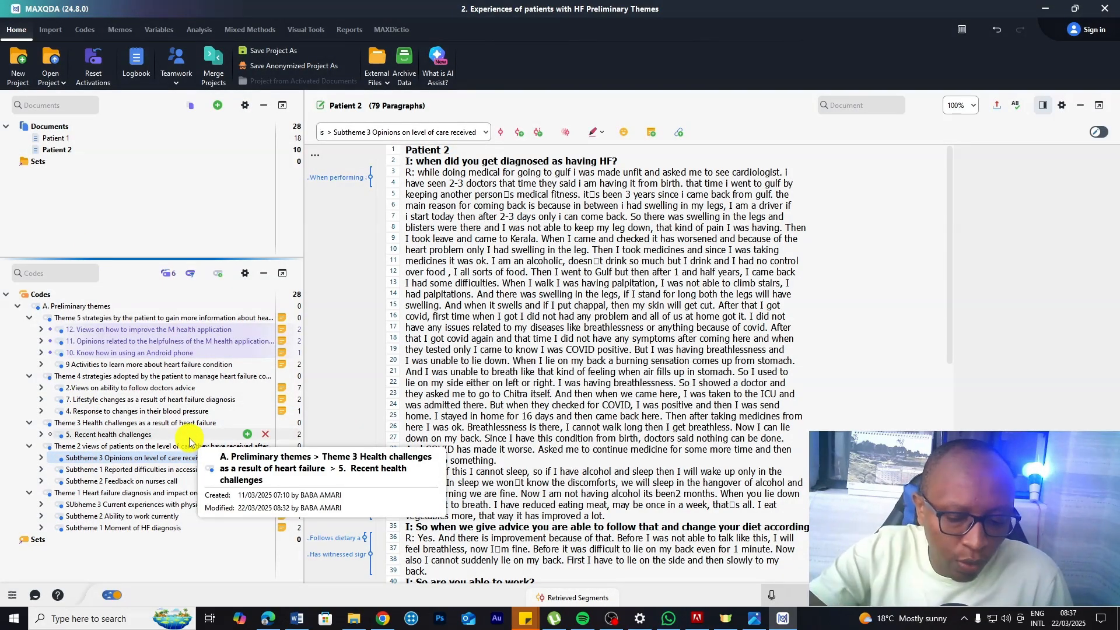
# Check the codes beneath the Current experiences with physical difficulties subtheme under Theme 1, and collapse it again.
pyautogui.click(40, 505)
pyautogui.click(132, 517)
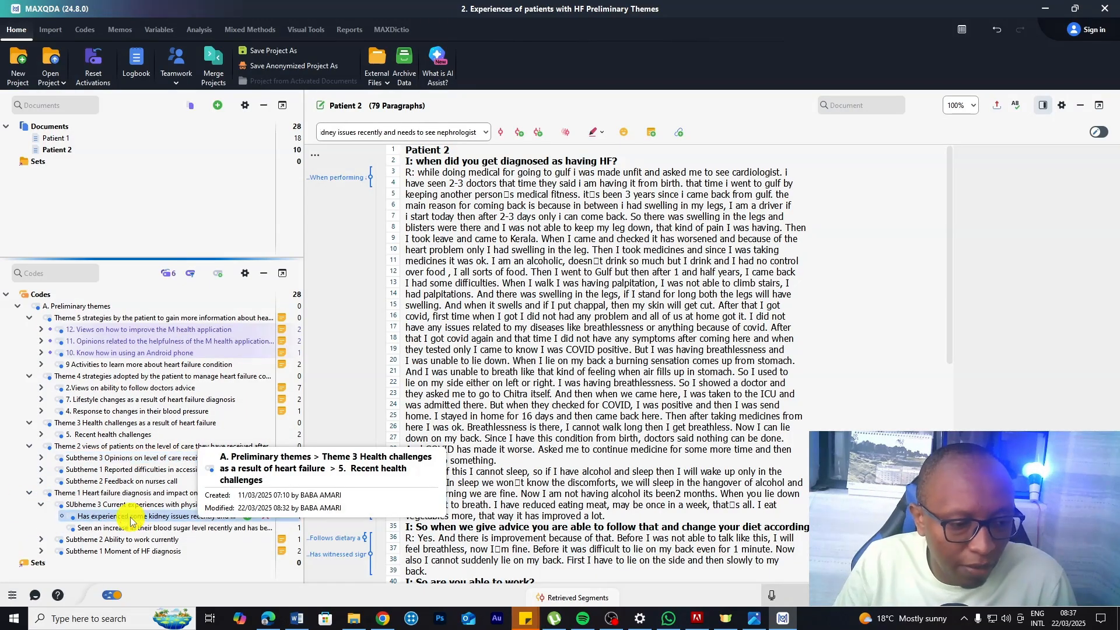
pyautogui.click(41, 505)
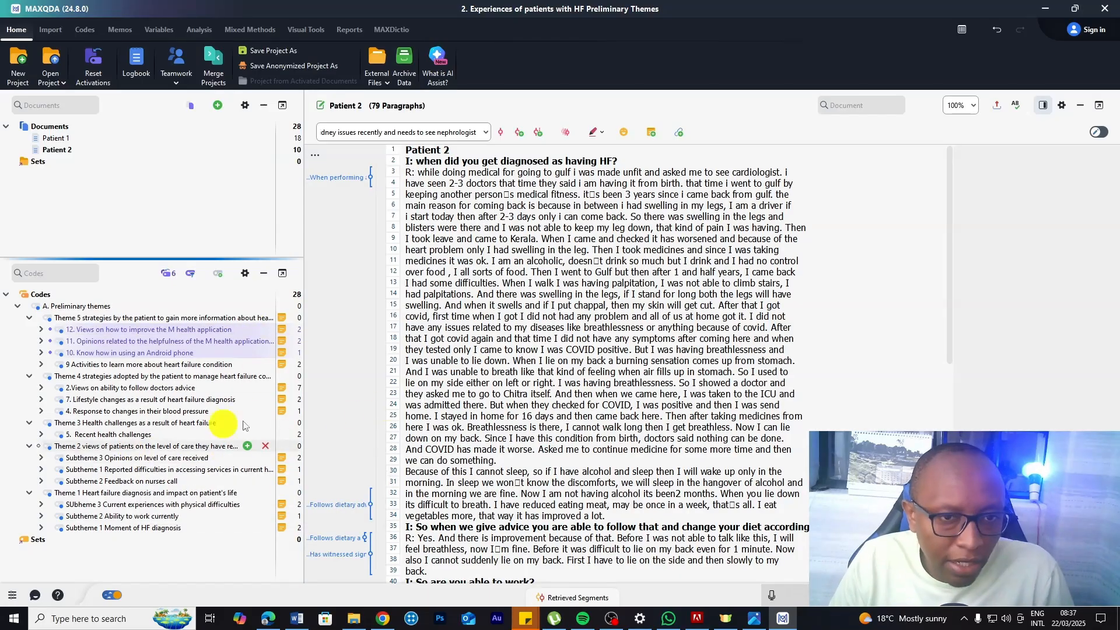
# Open the project "4. Experiences of patients with HF Final themes" from the B. MAXQDA files folder.
pyautogui.click(354, 620)
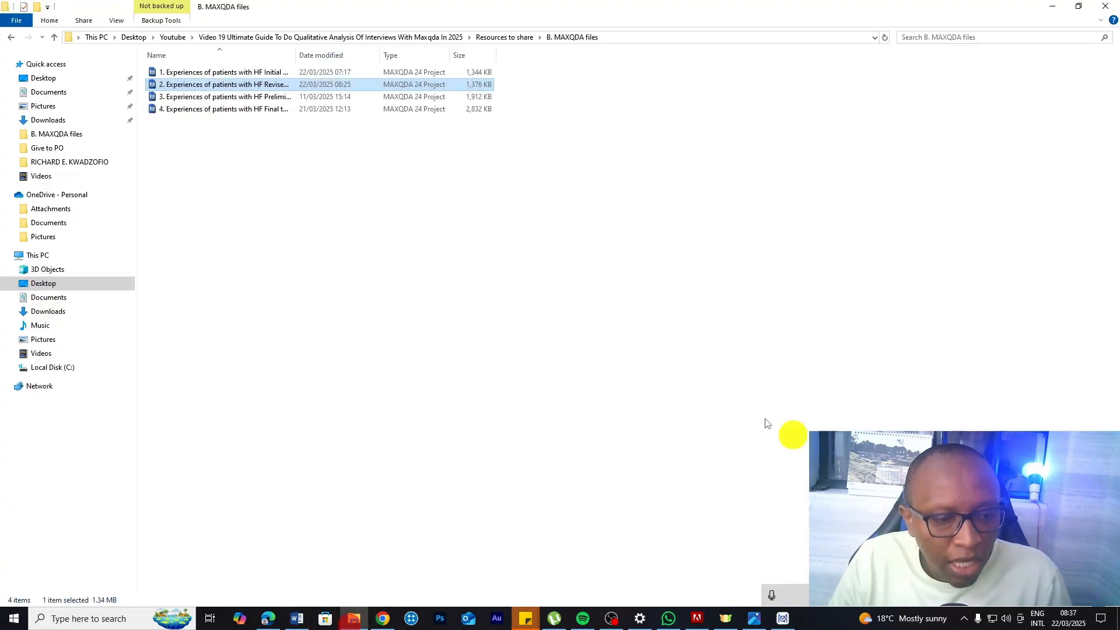
pyautogui.click(208, 111)
pyautogui.doubleClick(208, 114)
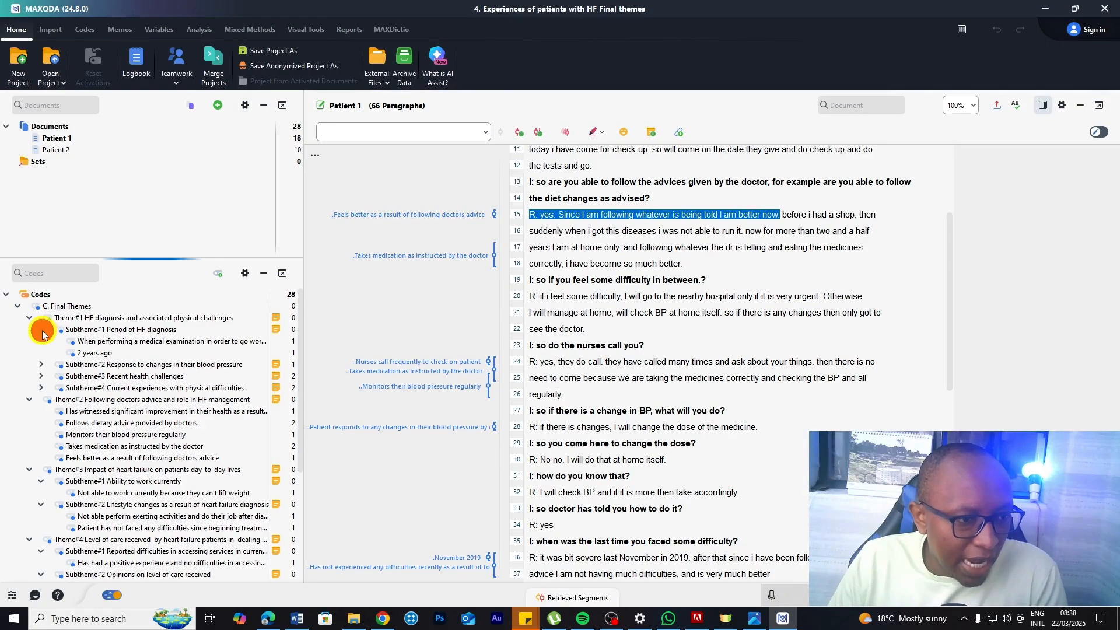
# Collapse Theme#1 through Theme#5 under C. Final Themes so that only the theme names are listed.
pyautogui.click(41, 330)
pyautogui.click(30, 318)
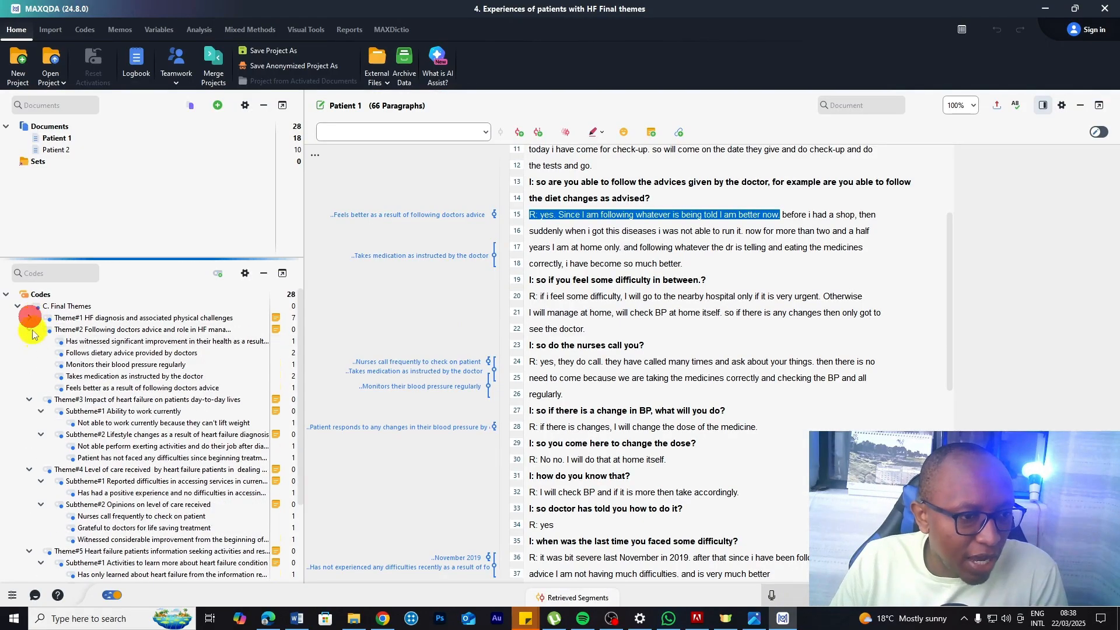
pyautogui.click(29, 330)
pyautogui.click(29, 342)
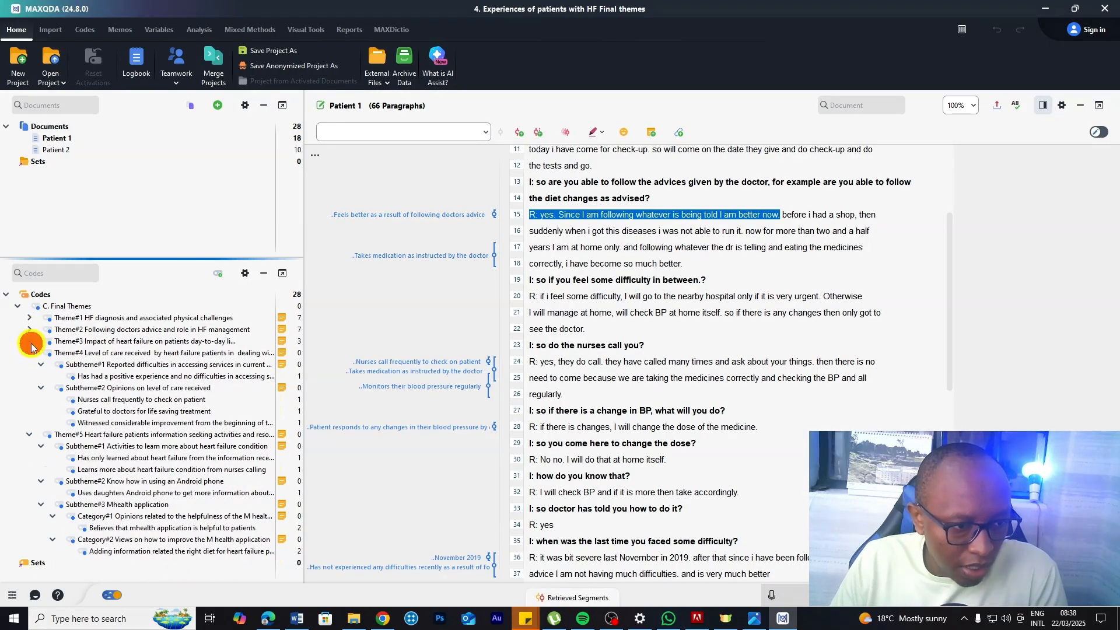
pyautogui.click(29, 353)
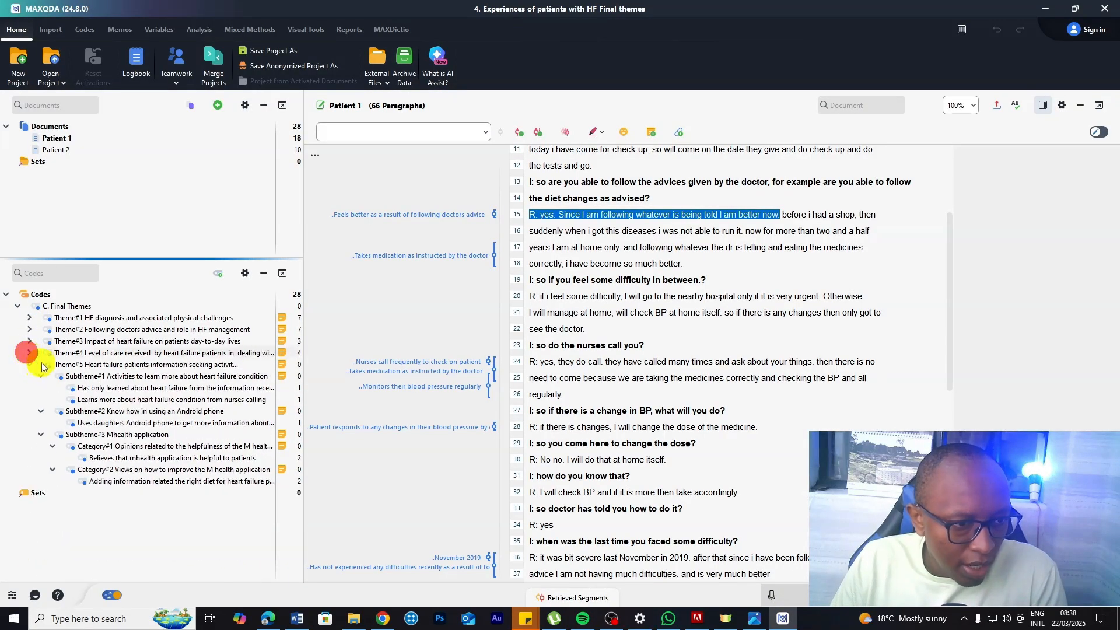
pyautogui.click(30, 365)
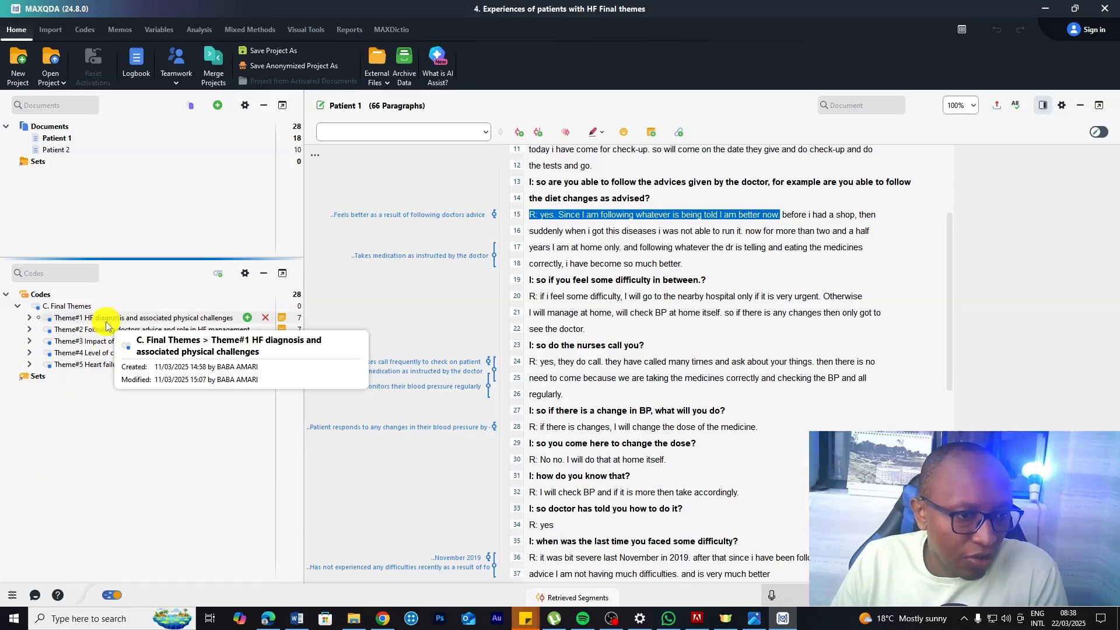
# Show the subthemes of Theme#1 HF diagnosis and associated physical challenges and read the theme's code memo.
pyautogui.click(28, 318)
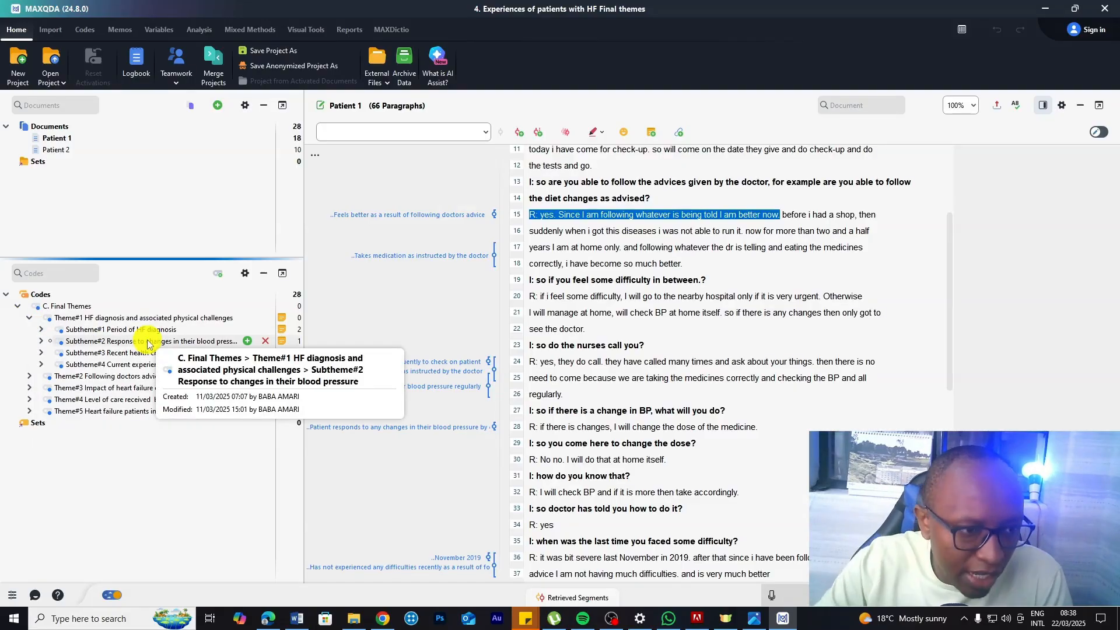
pyautogui.rightClick(122, 321)
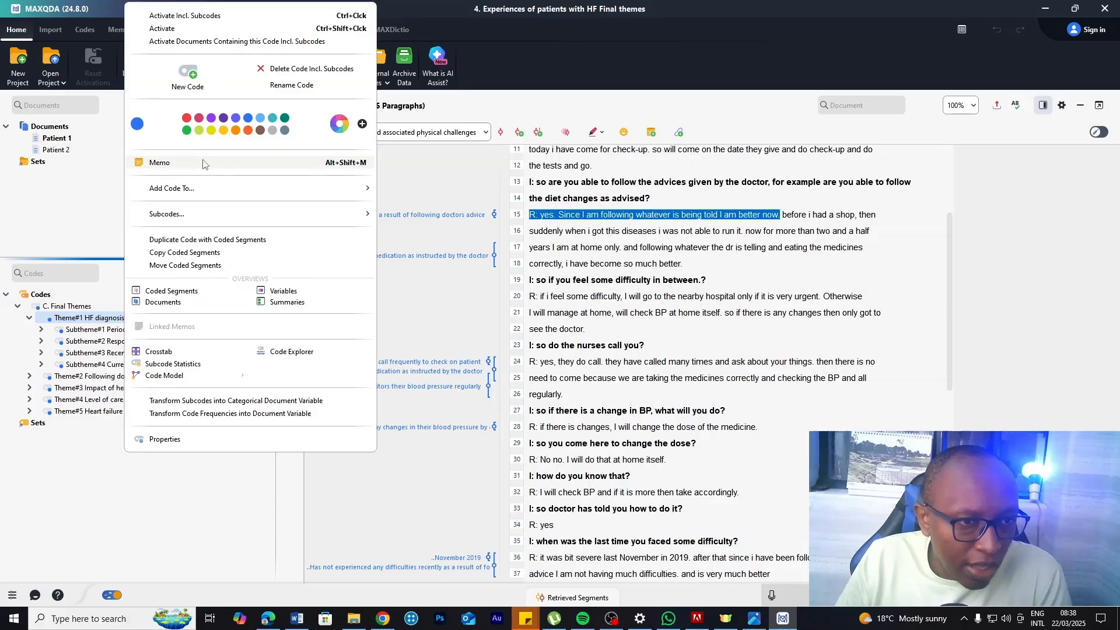
pyautogui.click(159, 163)
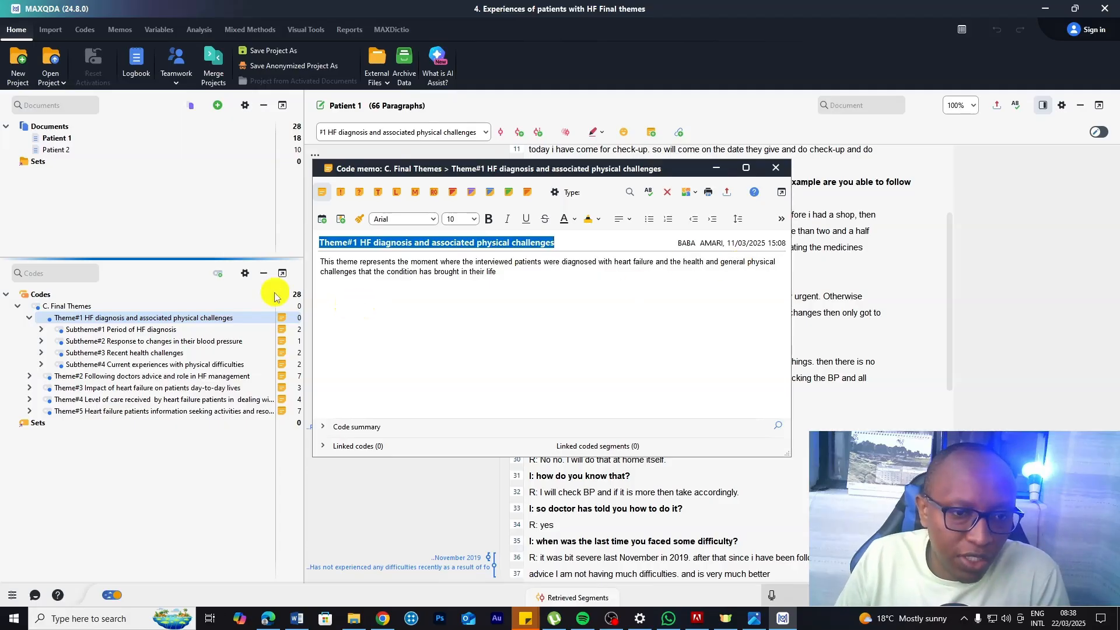
pyautogui.click(776, 168)
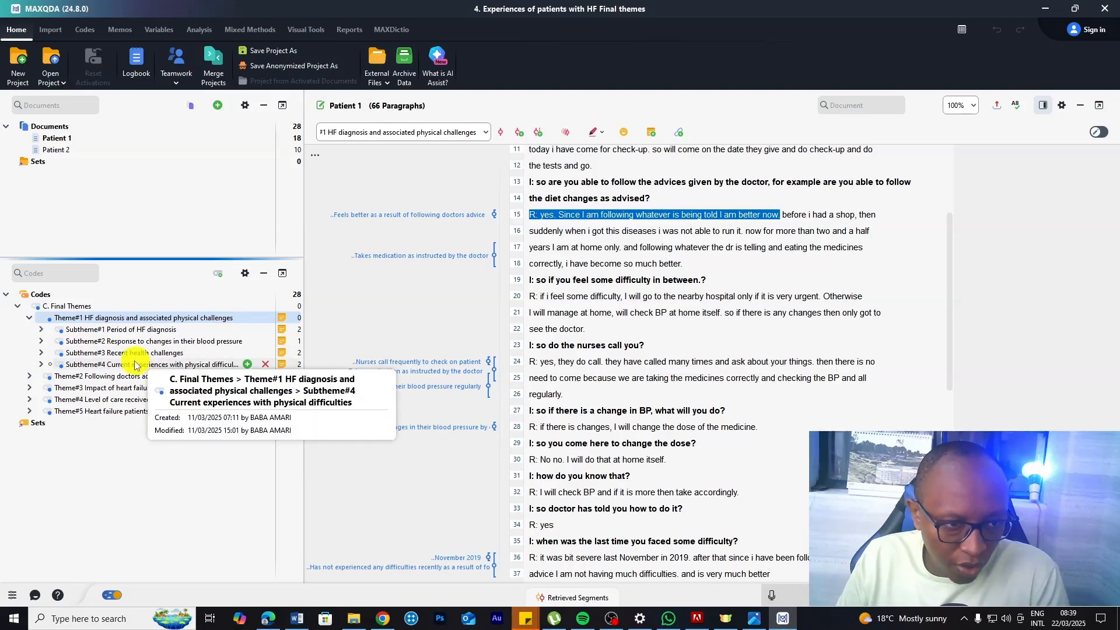
# Examine the codes beneath Theme#1's first two subthemes, Theme#2 and Theme#3, and the code memo of Theme#2.
pyautogui.click(29, 376)
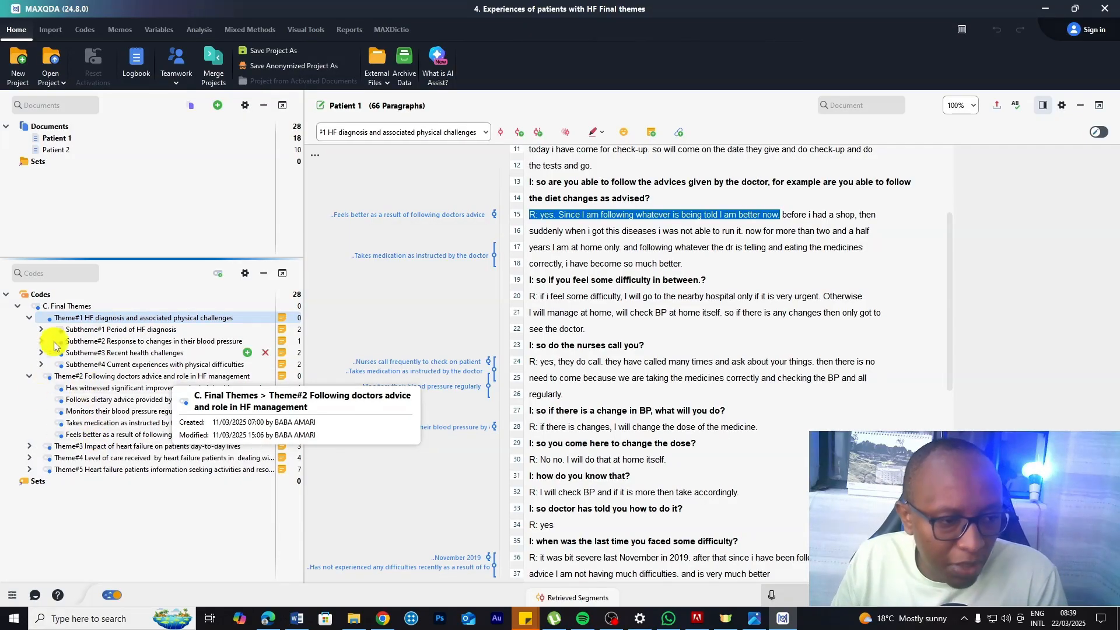
pyautogui.click(41, 329)
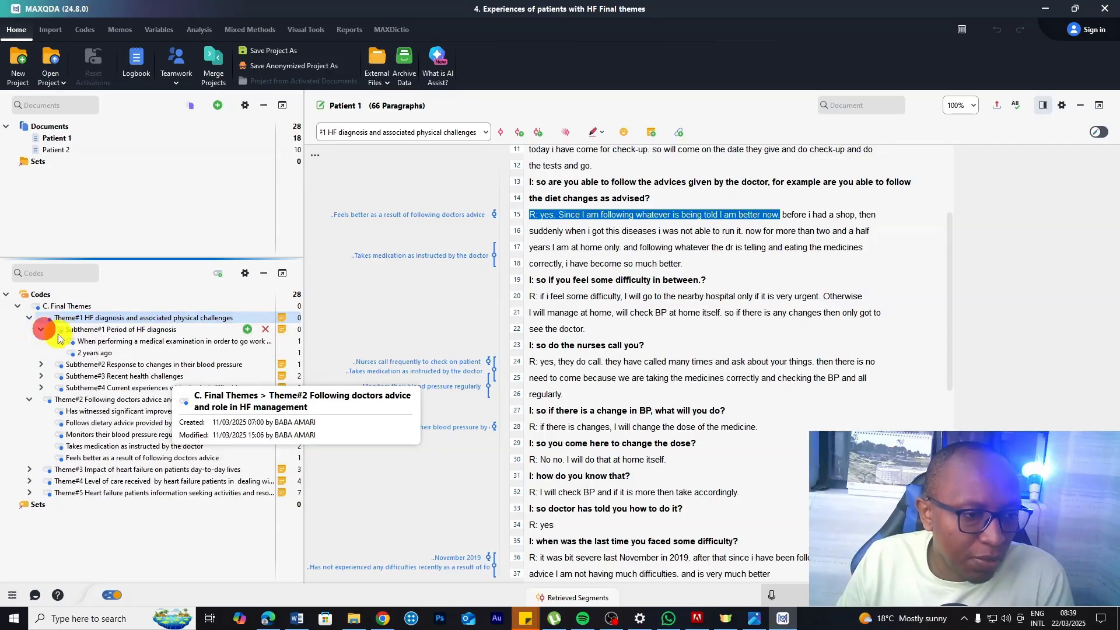
pyautogui.click(40, 365)
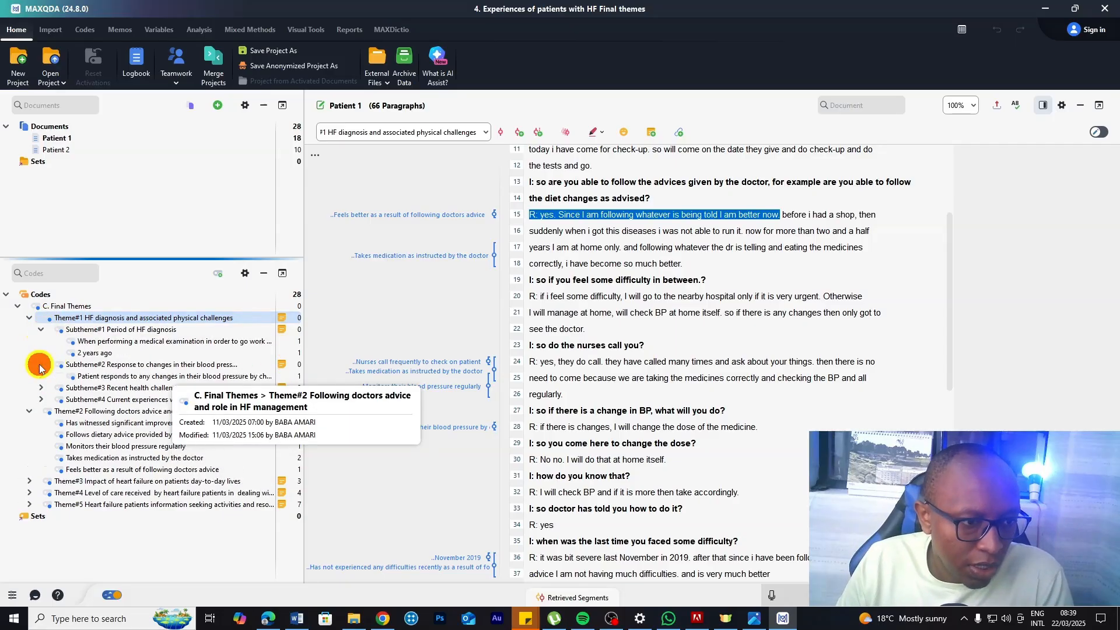
pyautogui.click(41, 329)
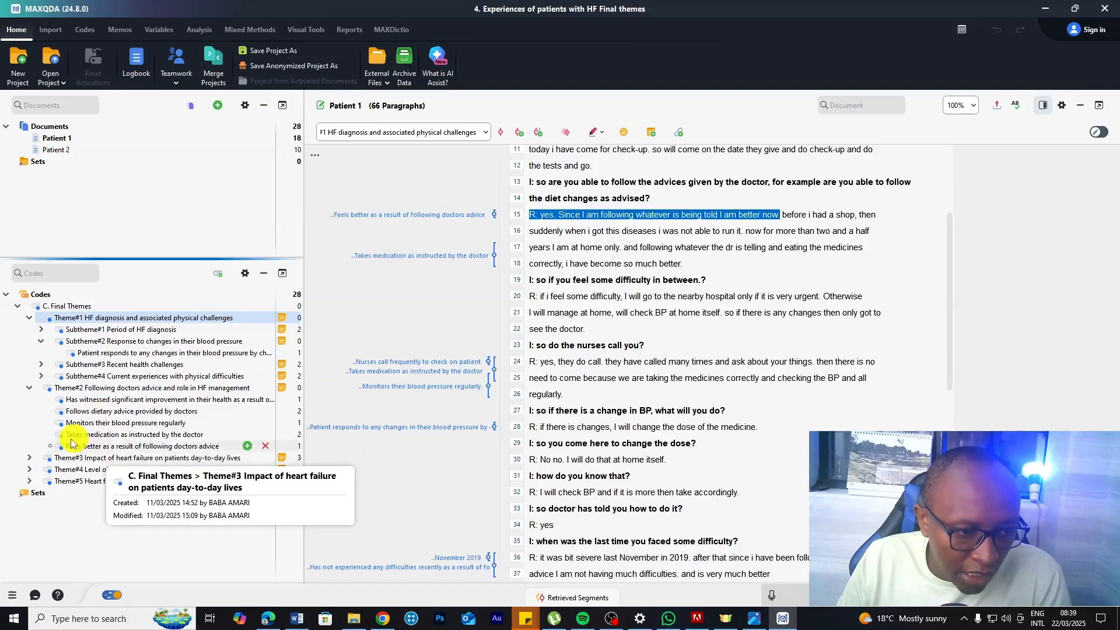
pyautogui.click(29, 458)
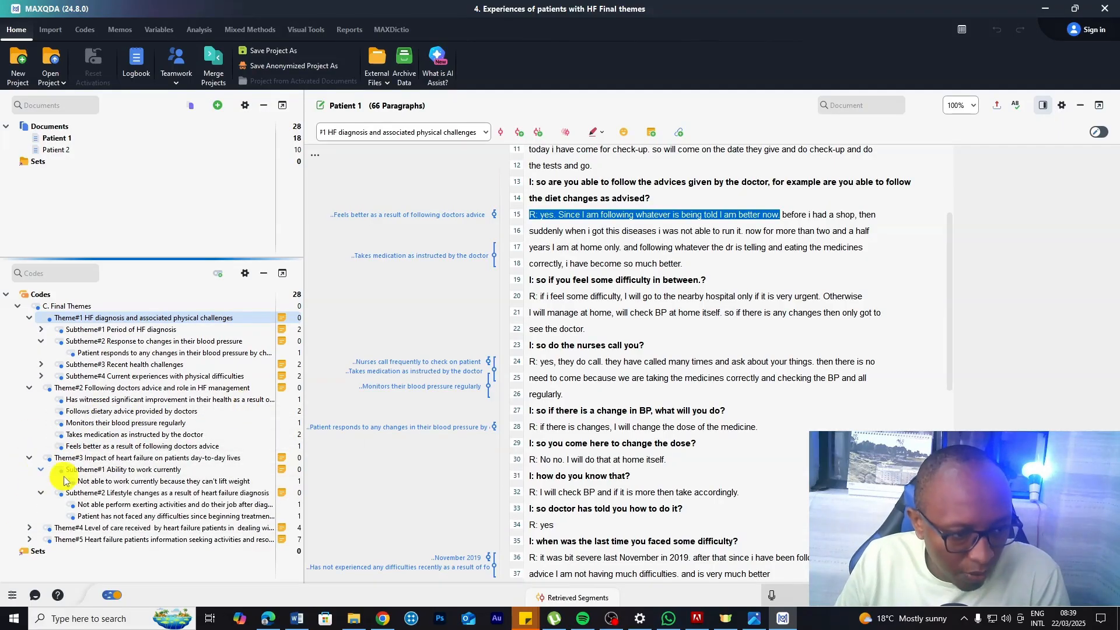
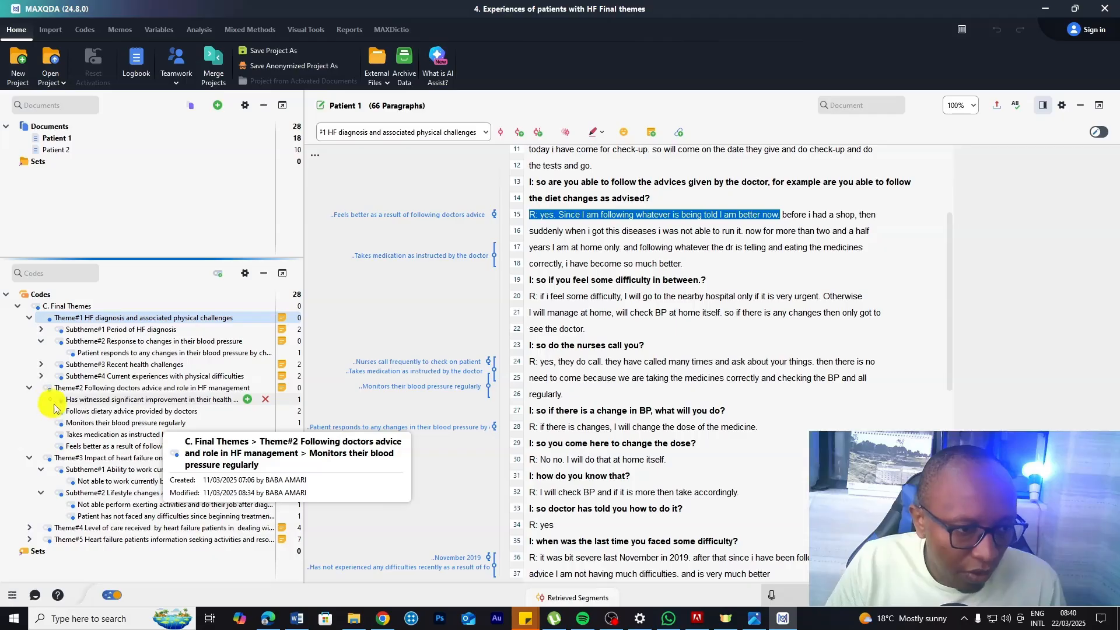
pyautogui.rightClick(95, 388)
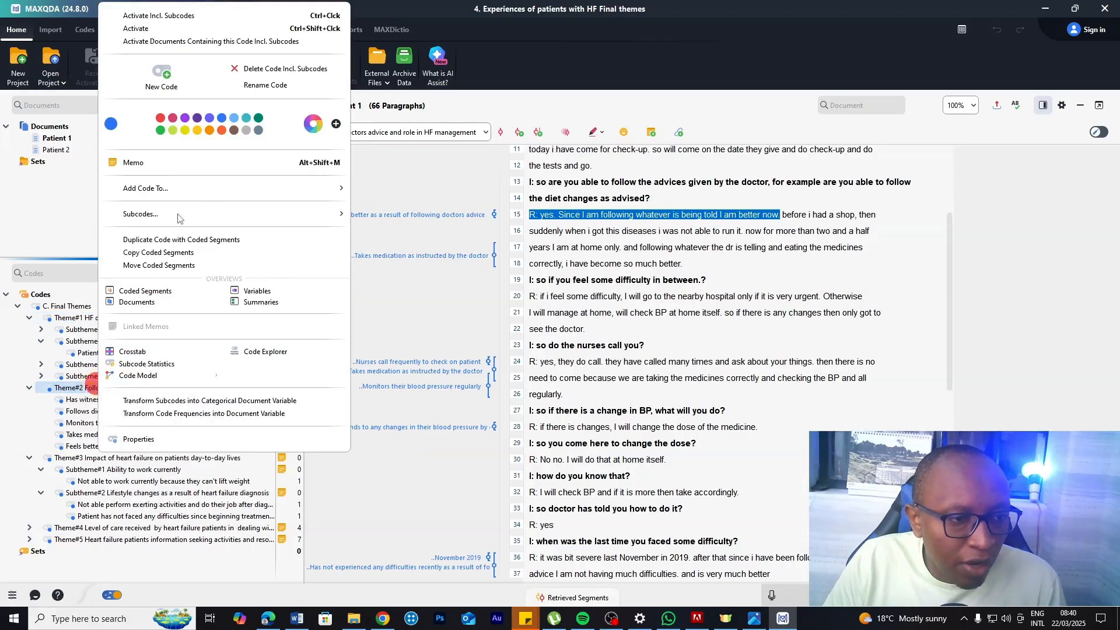
pyautogui.click(153, 167)
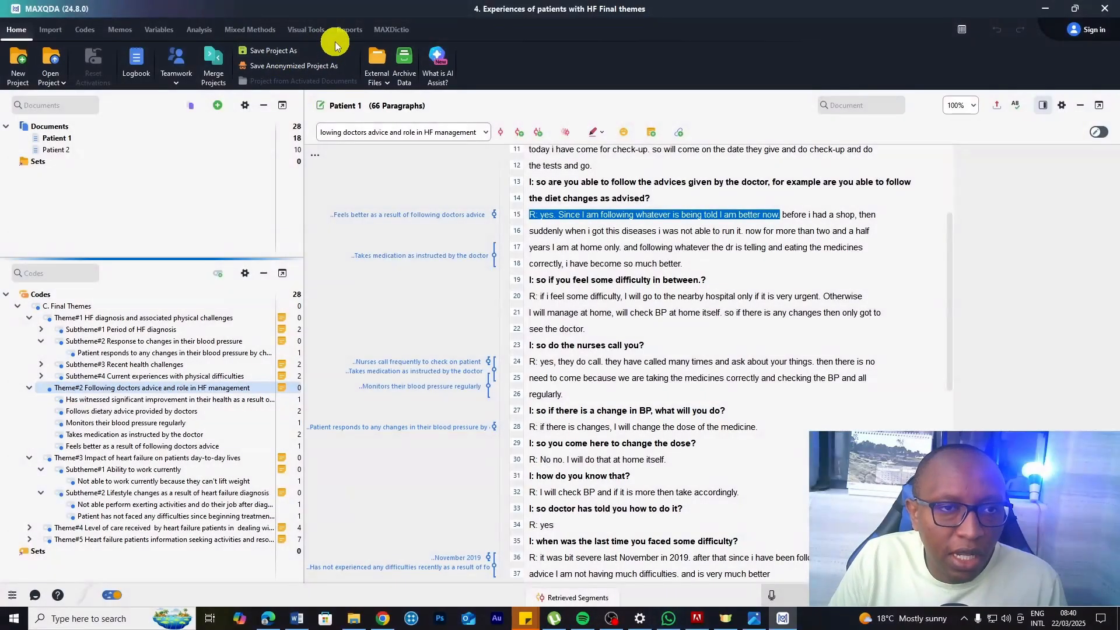
pyautogui.click(342, 36)
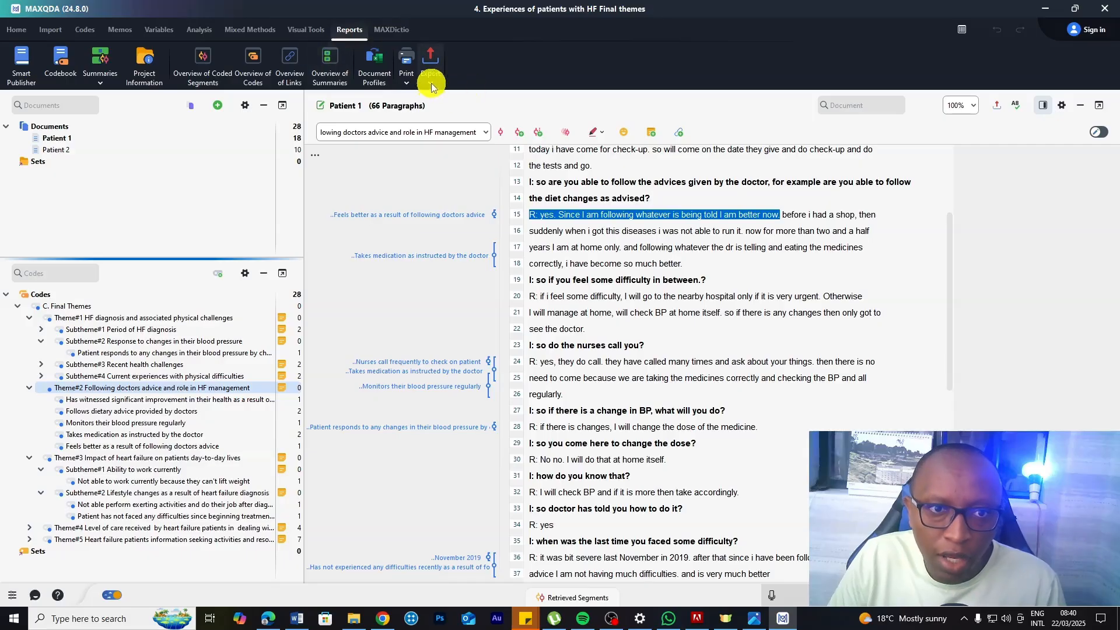
pyautogui.click(431, 82)
pyautogui.moveTo(457, 122)
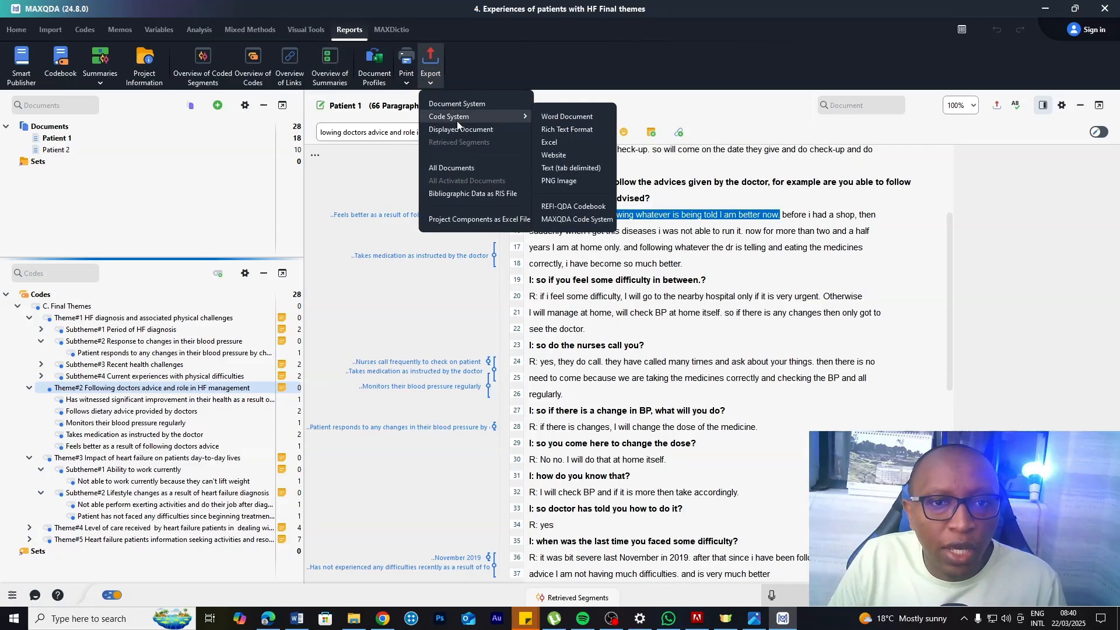
pyautogui.click(587, 119)
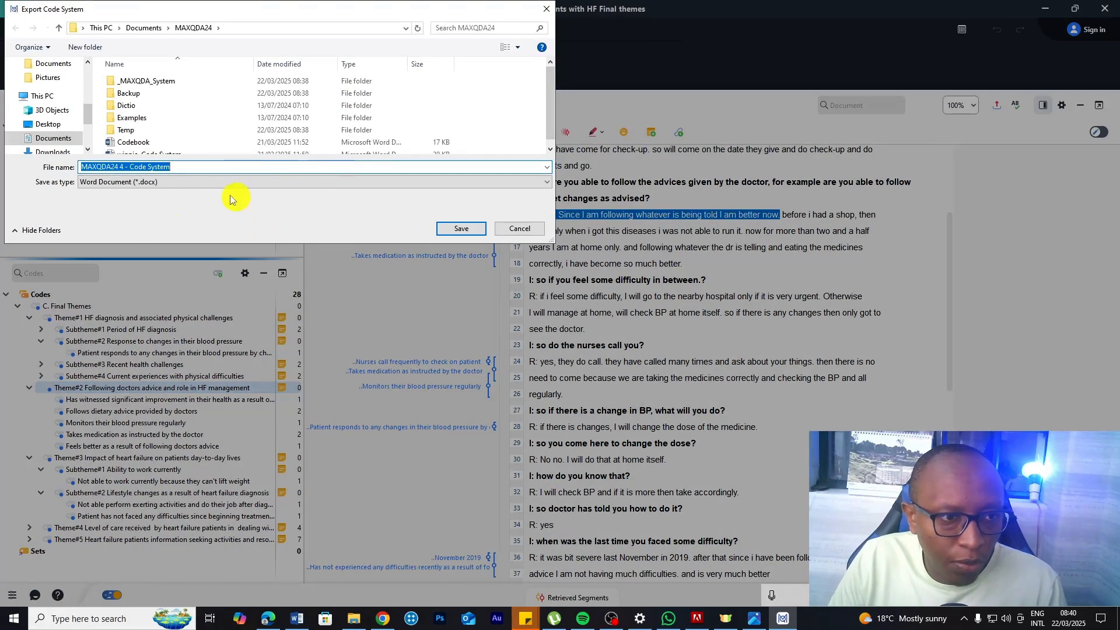
pyautogui.click(520, 228)
# Export the code system as a Word document named "MAXQDA24 4 - Code System 678" in the Documents folder.
pyautogui.click(430, 65)
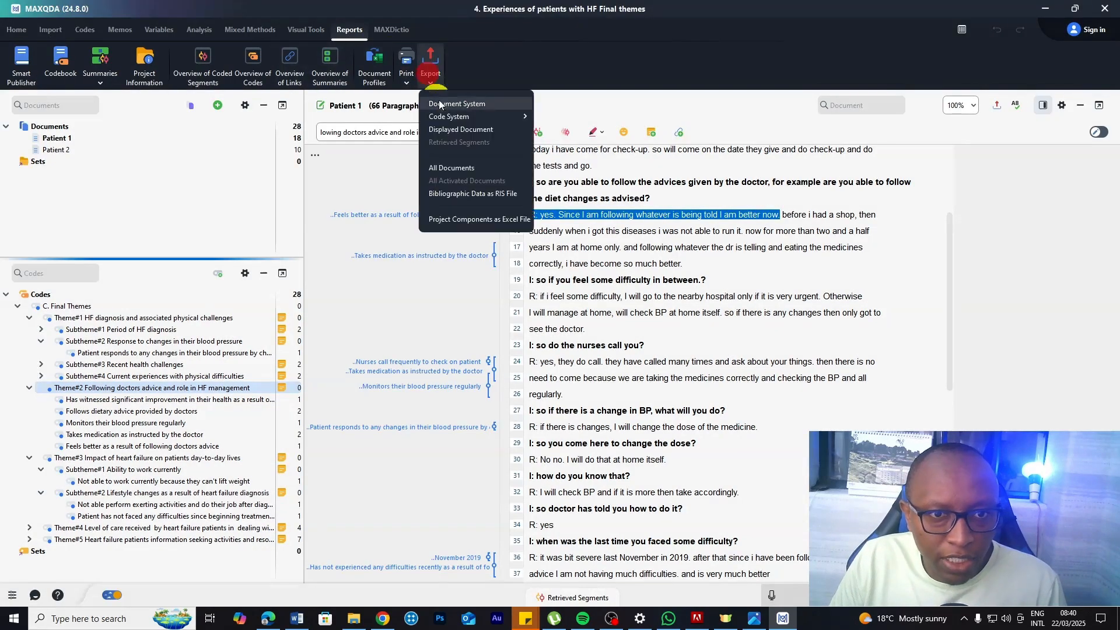
pyautogui.moveTo(465, 120)
pyautogui.click(570, 120)
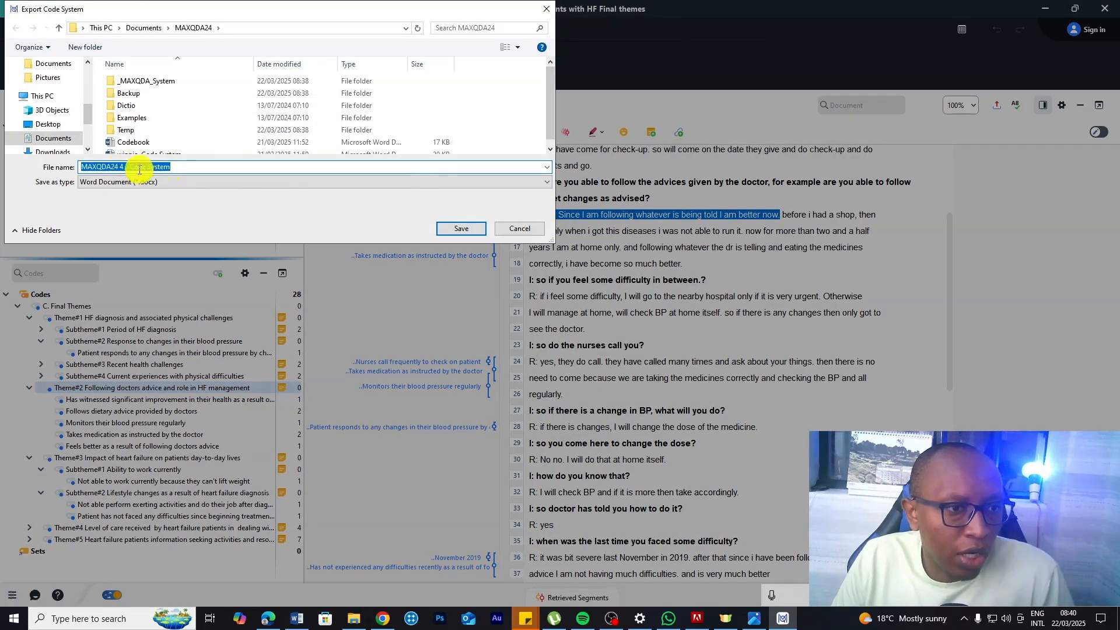
pyautogui.click(181, 168)
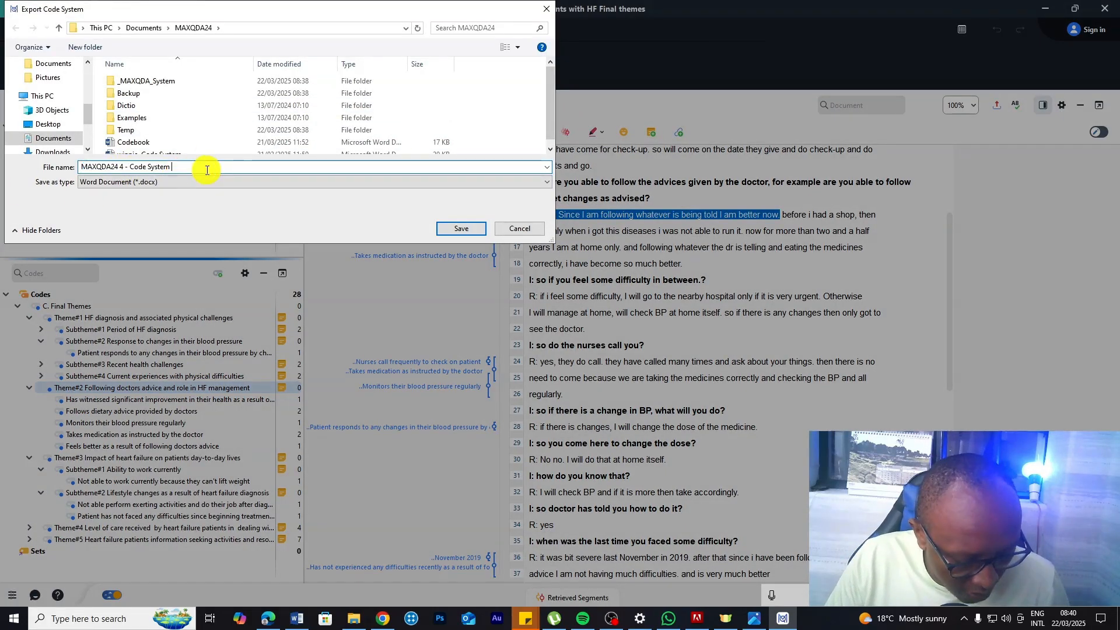
pyautogui.write('678')
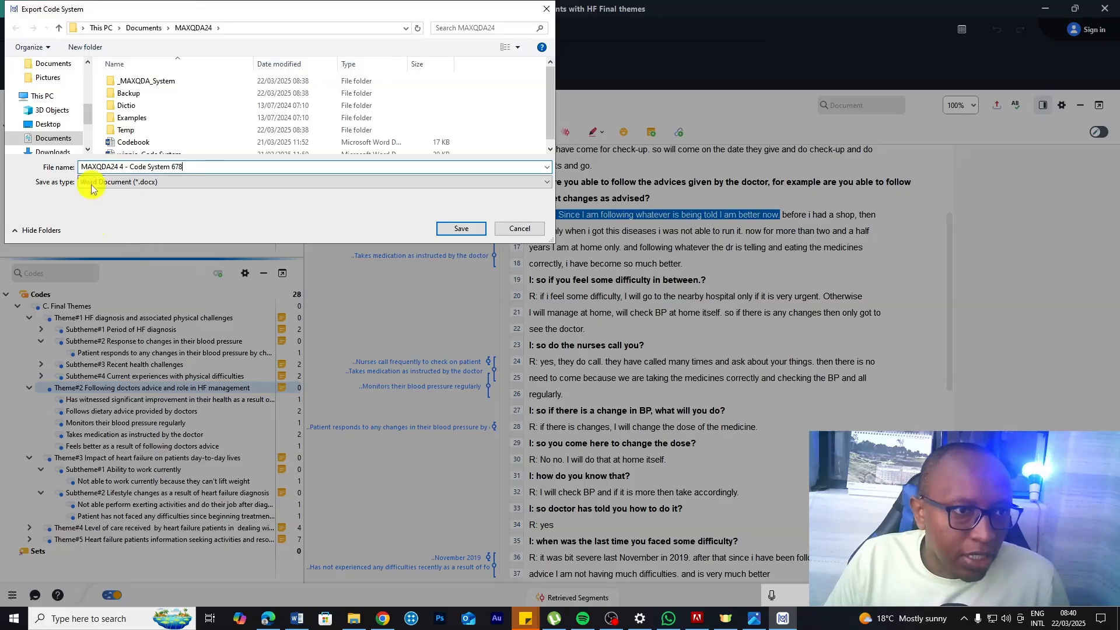
pyautogui.scroll(5, 75, 102)
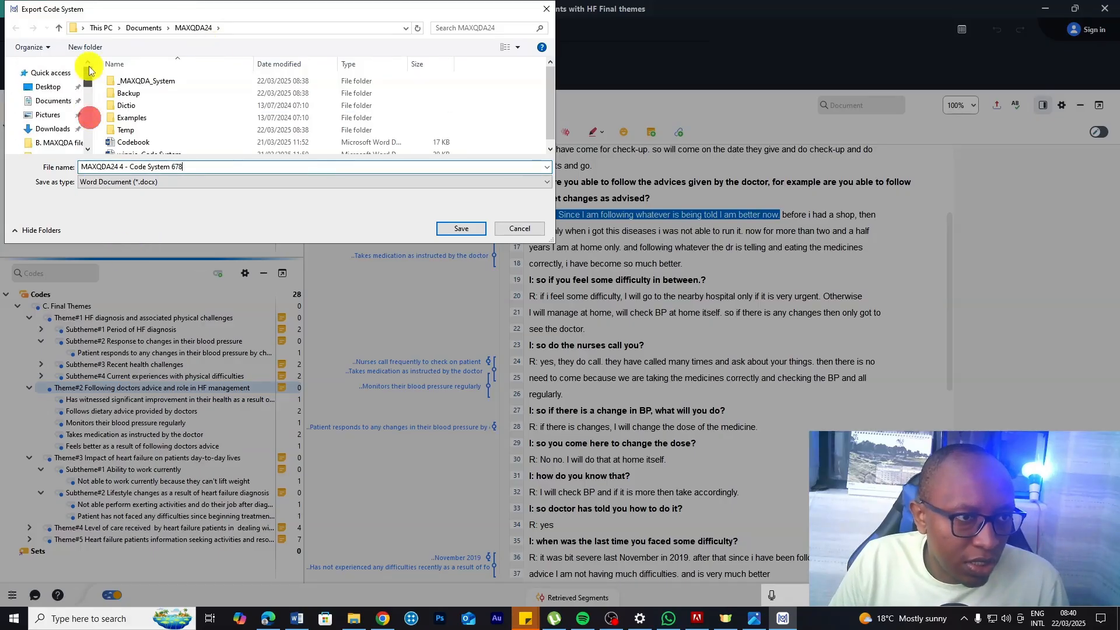
pyautogui.click(55, 103)
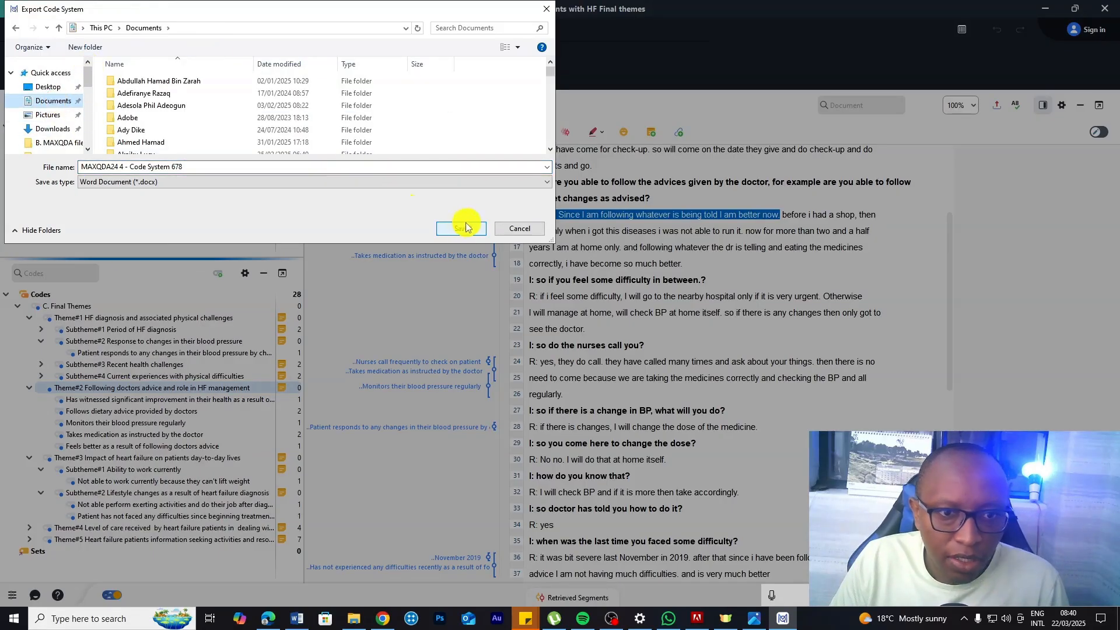
pyautogui.click(461, 228)
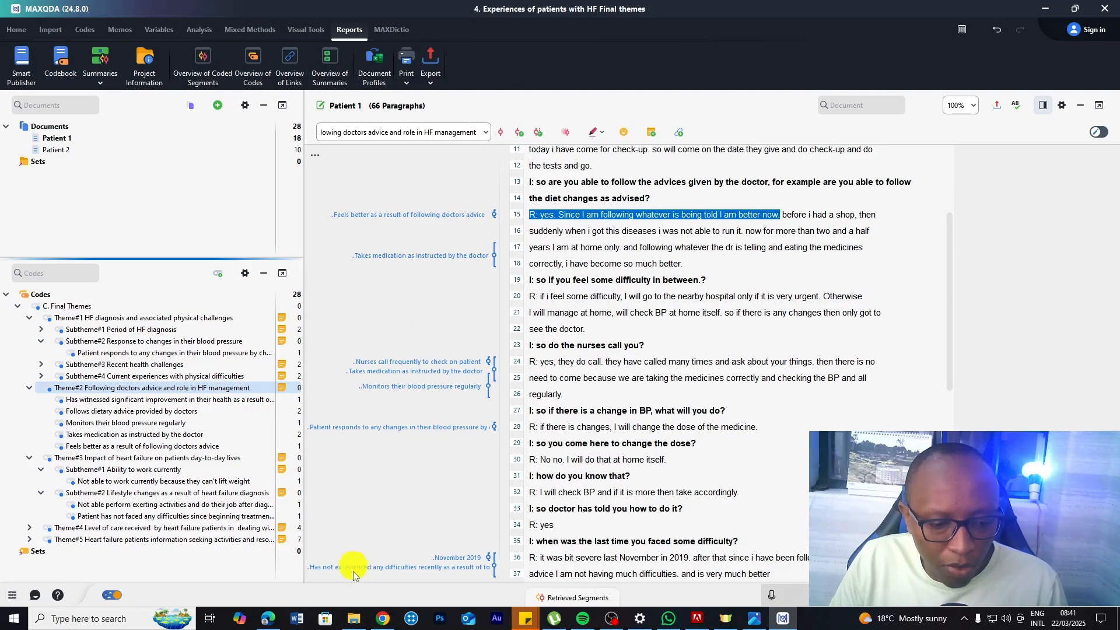
# Open the exported MAXQDA24 4 - Code System 678 document from the Documents folder and review its table of themes, memos and frequencies.
pyautogui.moveTo(357, 626)
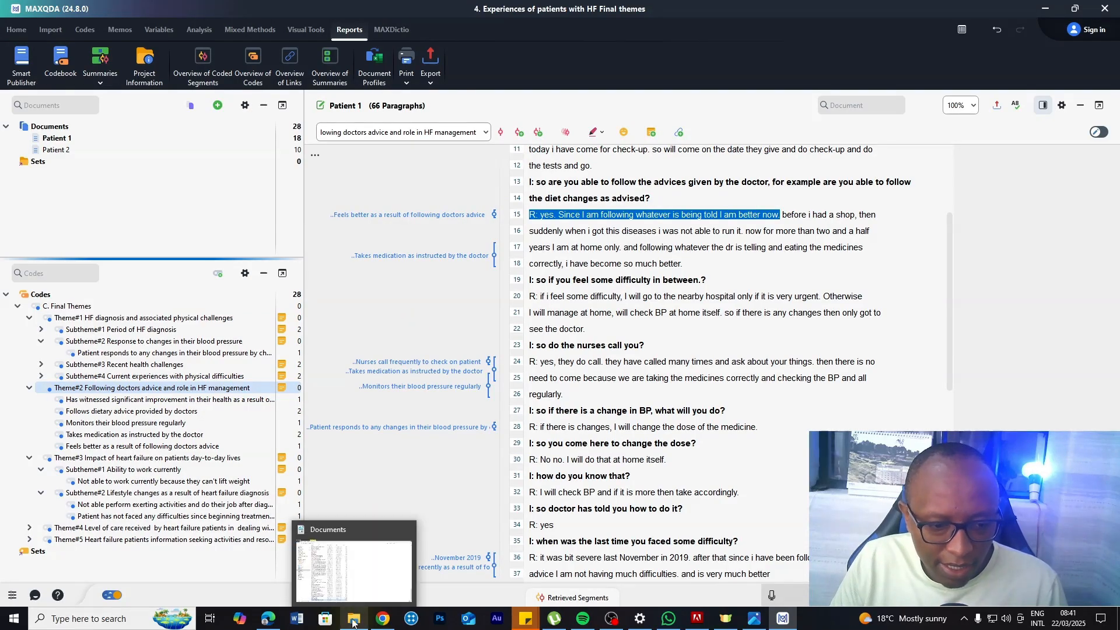
pyautogui.click(332, 570)
pyautogui.click(249, 587)
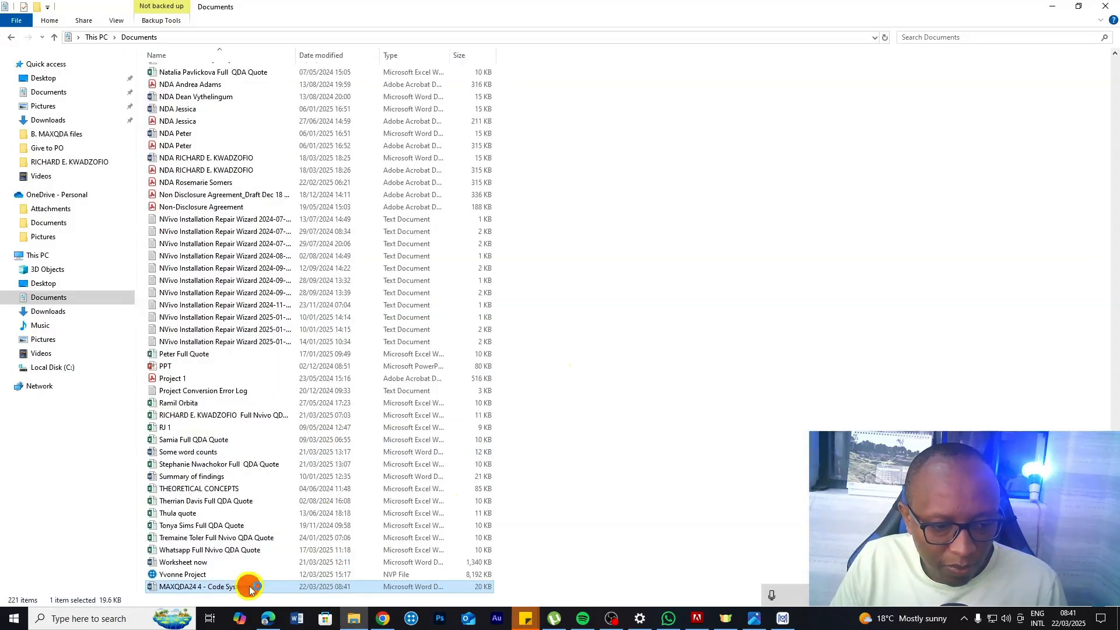
pyautogui.doubleClick(250, 587)
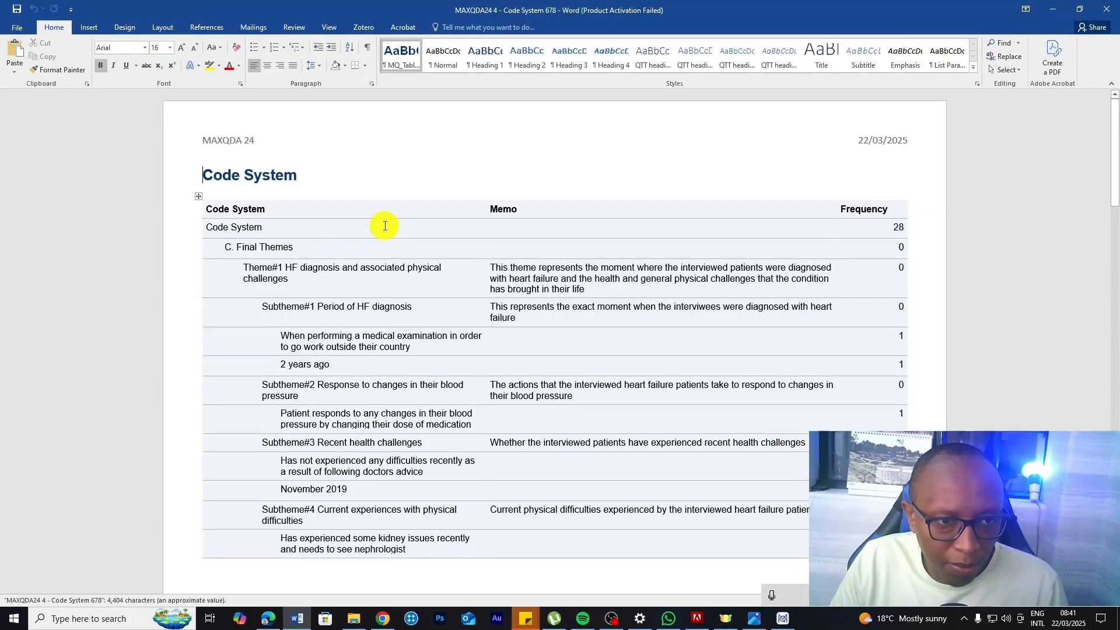
pyautogui.scroll(-2, 288, 288)
pyautogui.scroll(2, 350, 270)
pyautogui.scroll(-4, 482, 241)
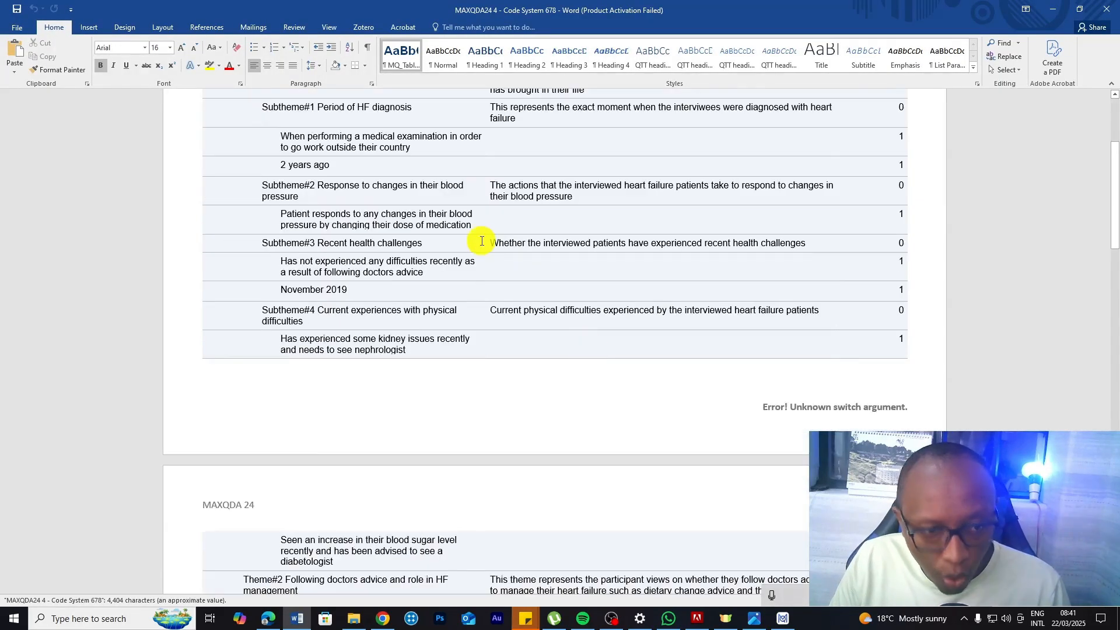
pyautogui.scroll(3, 482, 241)
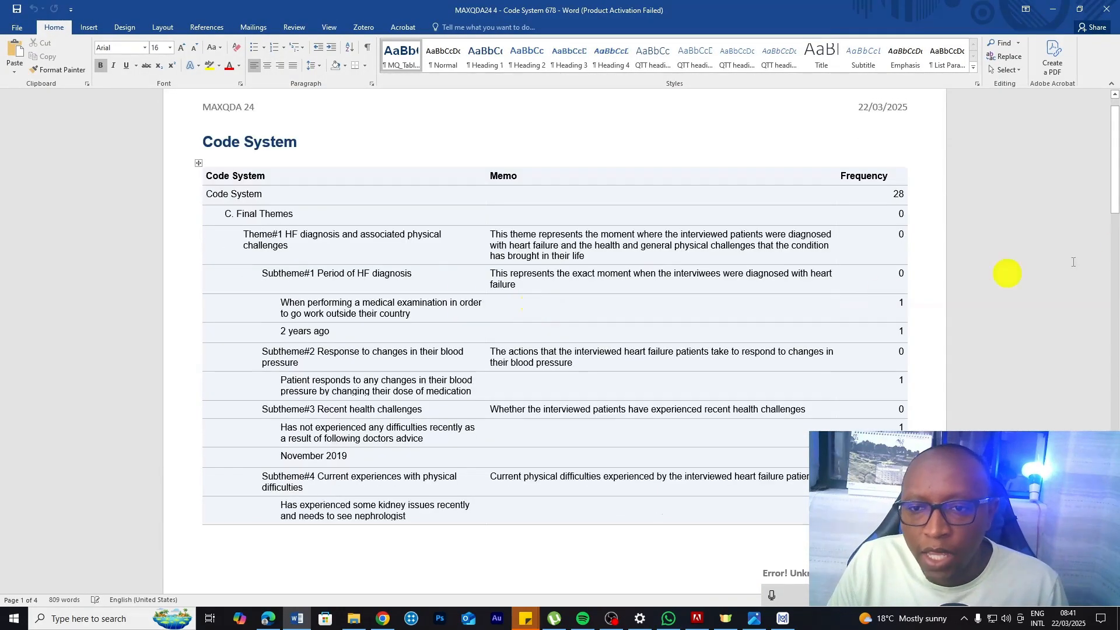
pyautogui.tripleClick(901, 216)
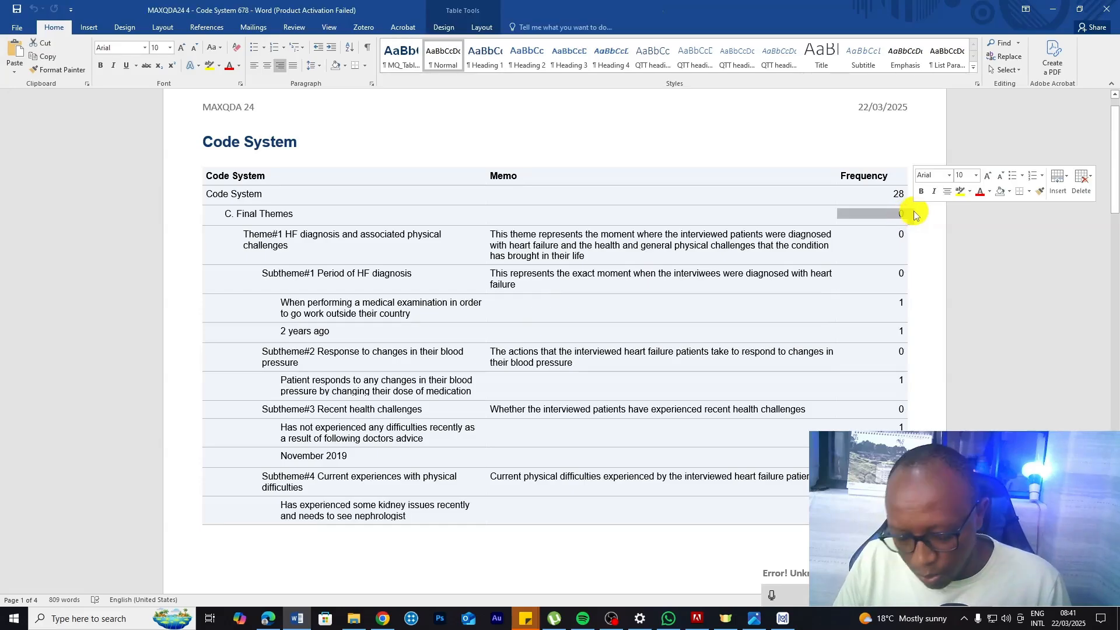
pyautogui.press('BackSpace')
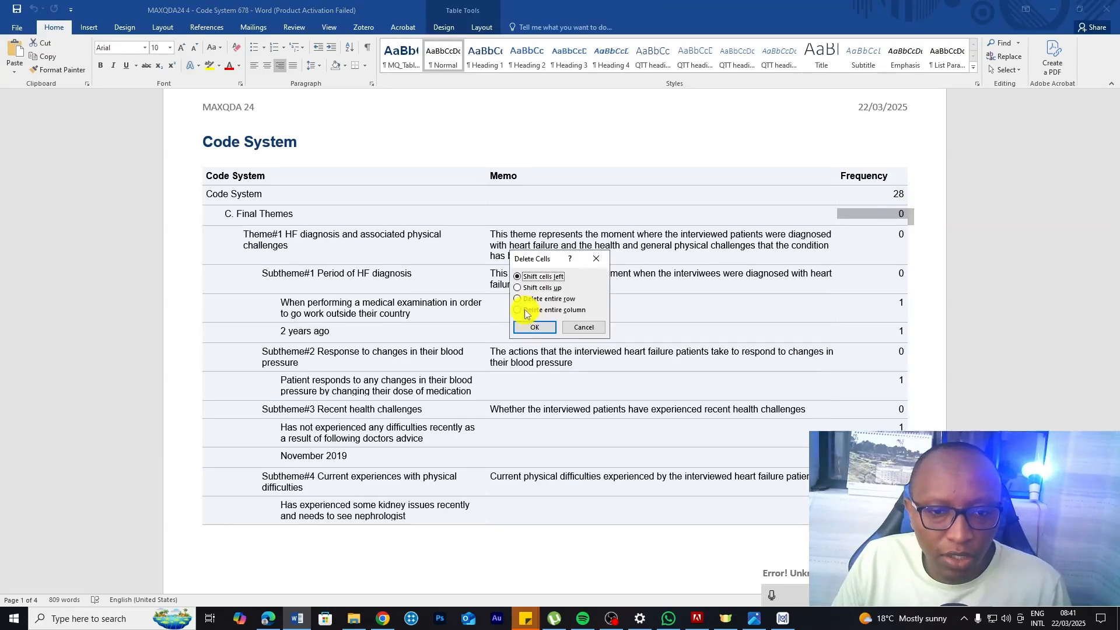
pyautogui.click(577, 327)
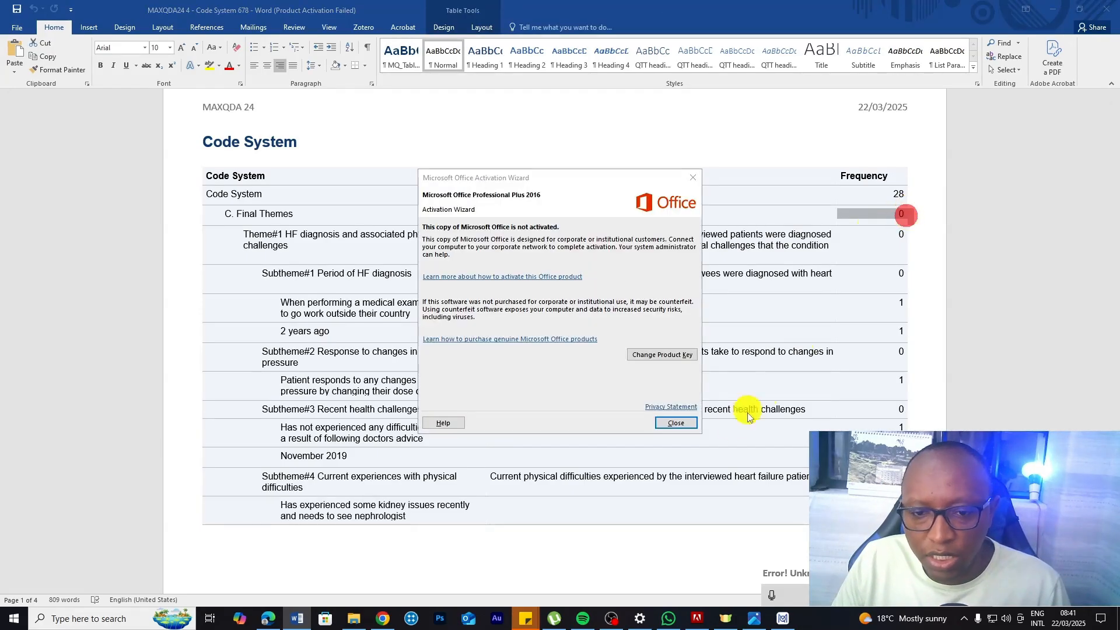
pyautogui.click(668, 423)
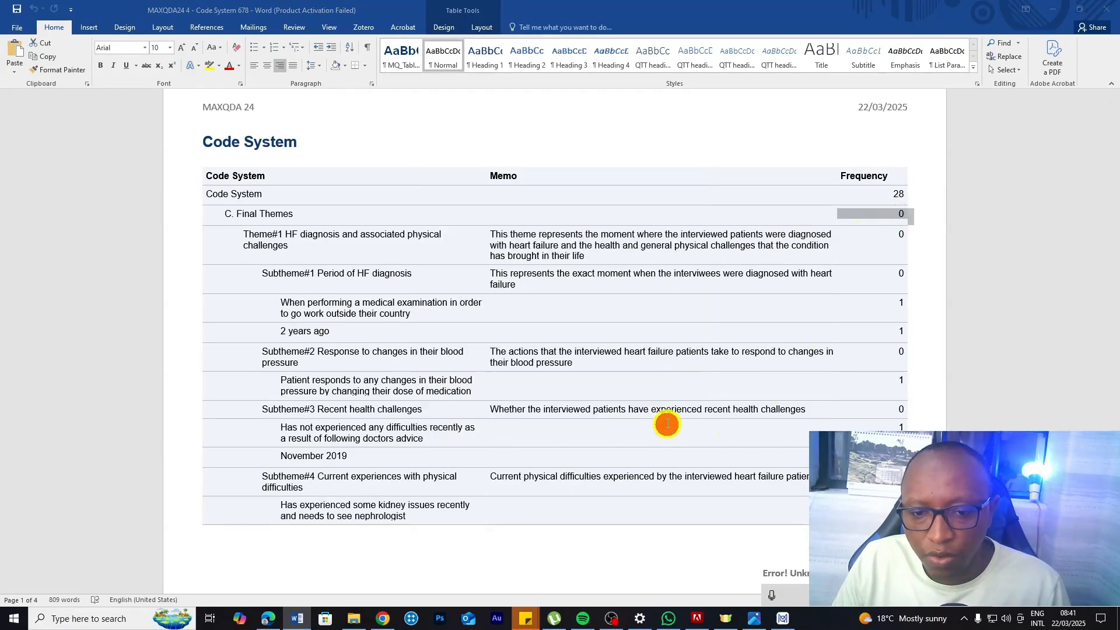
# Clear the Frequency values beside Code System, C. Final Themes, Theme#1 and its Subtheme#1, Subtheme#2 and Subtheme#3.
pyautogui.click(903, 214)
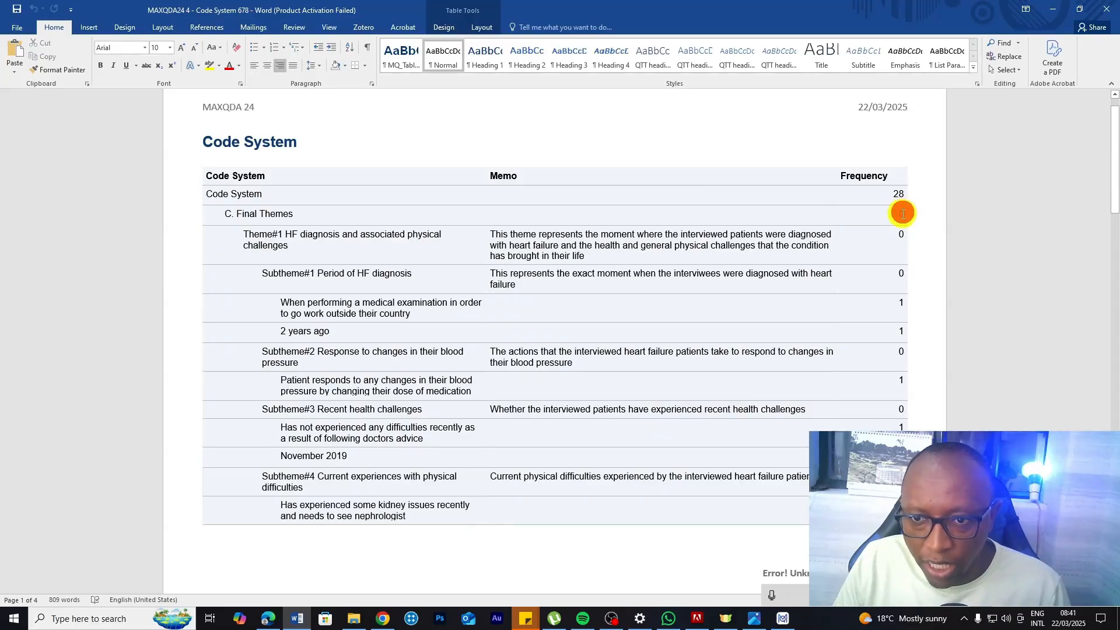
pyautogui.press('BackSpace')
pyautogui.click(910, 195)
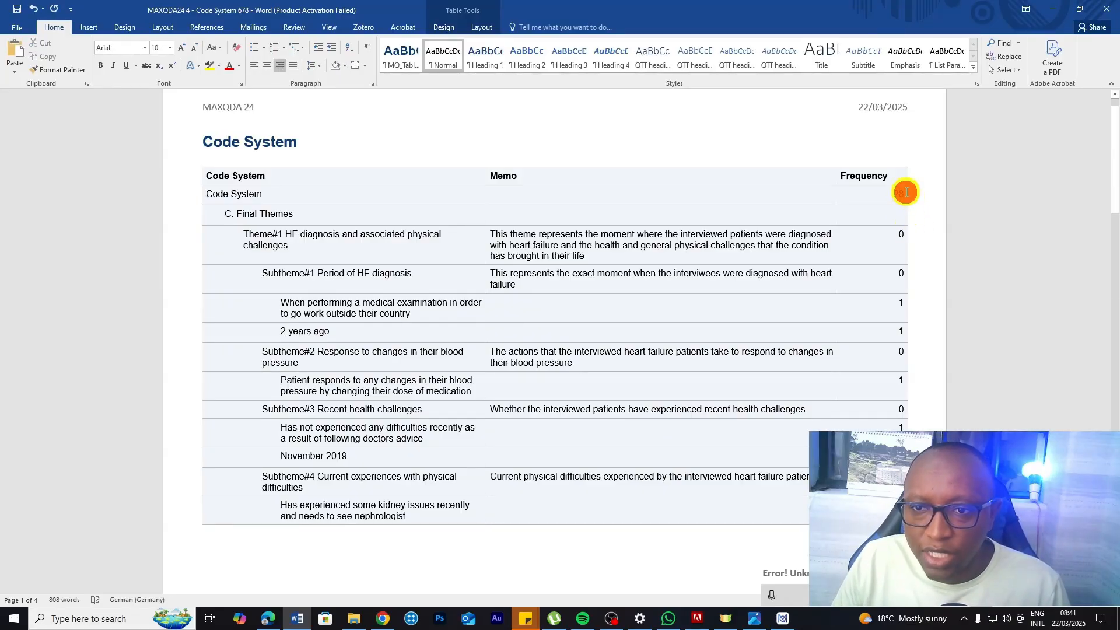
pyautogui.write('2')
pyautogui.press('BackSpace')
pyautogui.click(902, 277)
pyautogui.press('BackSpace')
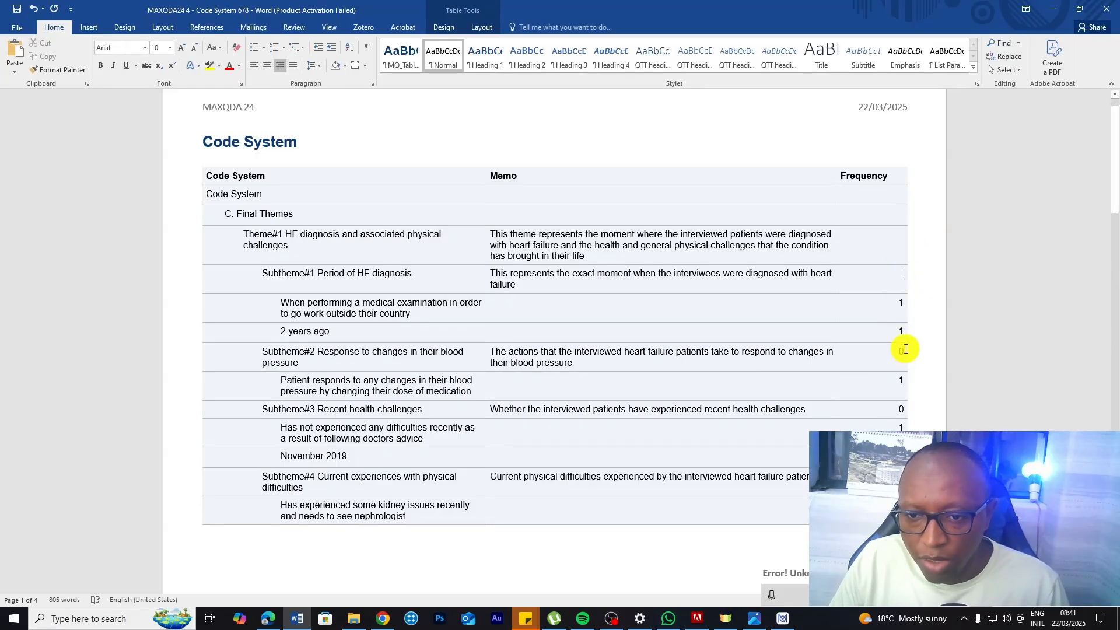
pyautogui.click(903, 407)
pyautogui.press('BackSpace')
pyautogui.scroll(-1, 544, 330)
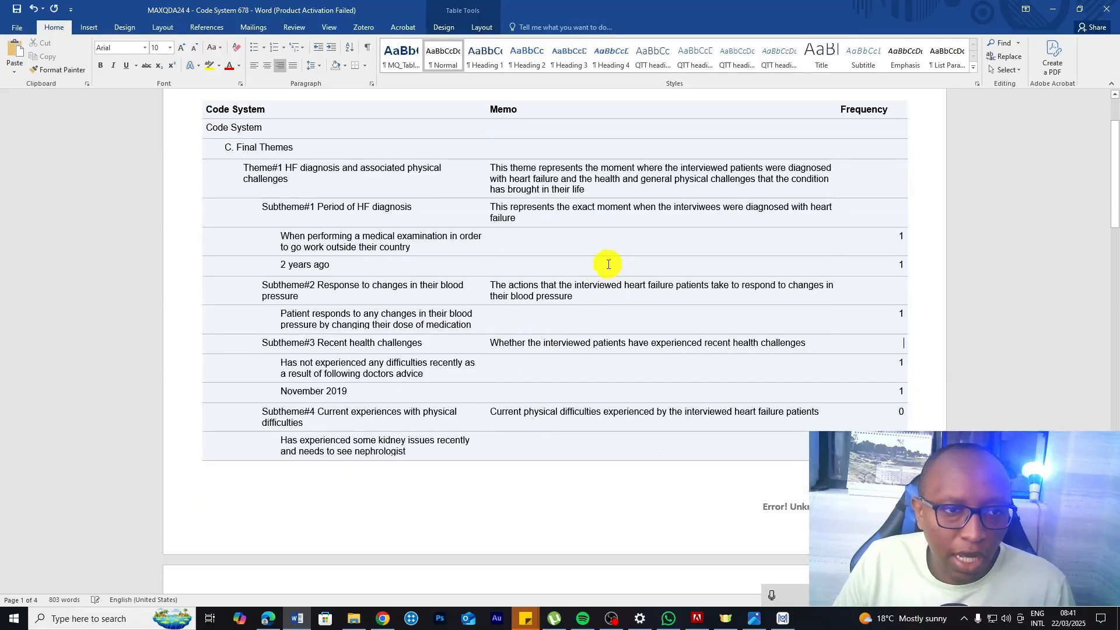
# Examine the Theme#1 row with its memo and the first code listed under Subtheme#1 Period of HF diagnosis.
pyautogui.scroll(2, 609, 265)
pyautogui.moveTo(243, 274); pyautogui.dragTo(589, 292)
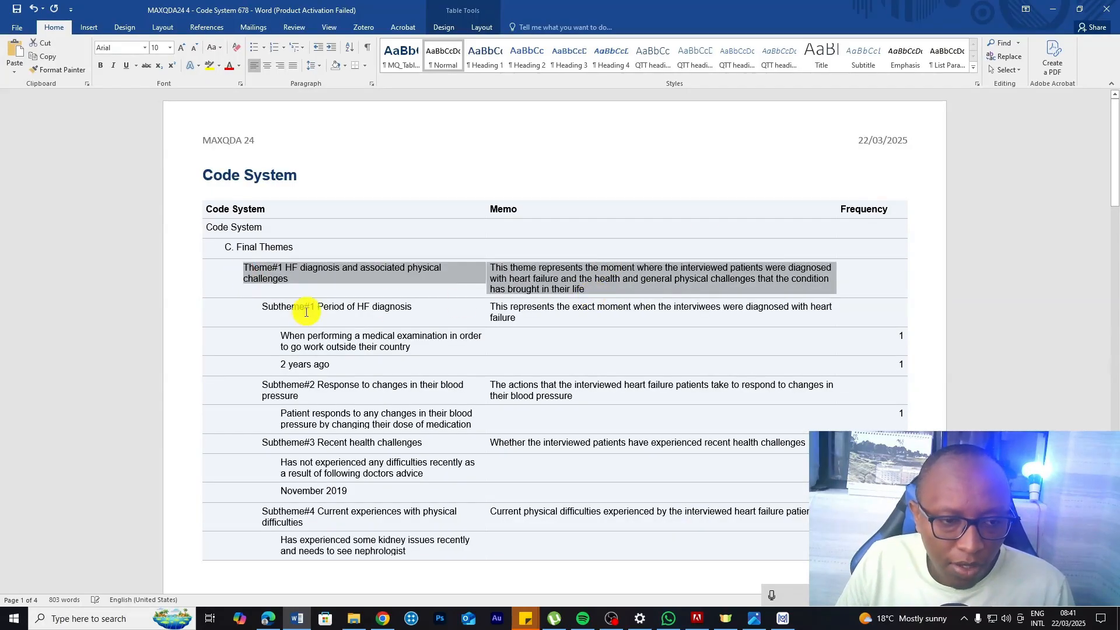
pyautogui.moveTo(282, 337); pyautogui.dragTo(475, 350)
pyautogui.scroll(-1, 475, 351)
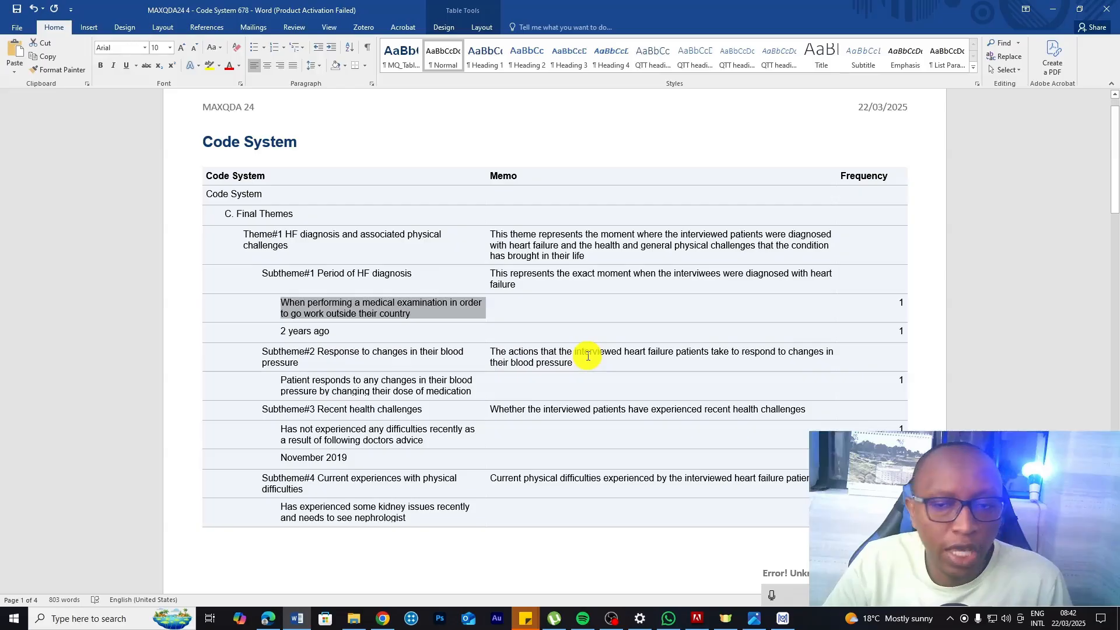
# Switch back to MAXQDA and show the Retrieved Segments window.
pyautogui.click(1057, 8)
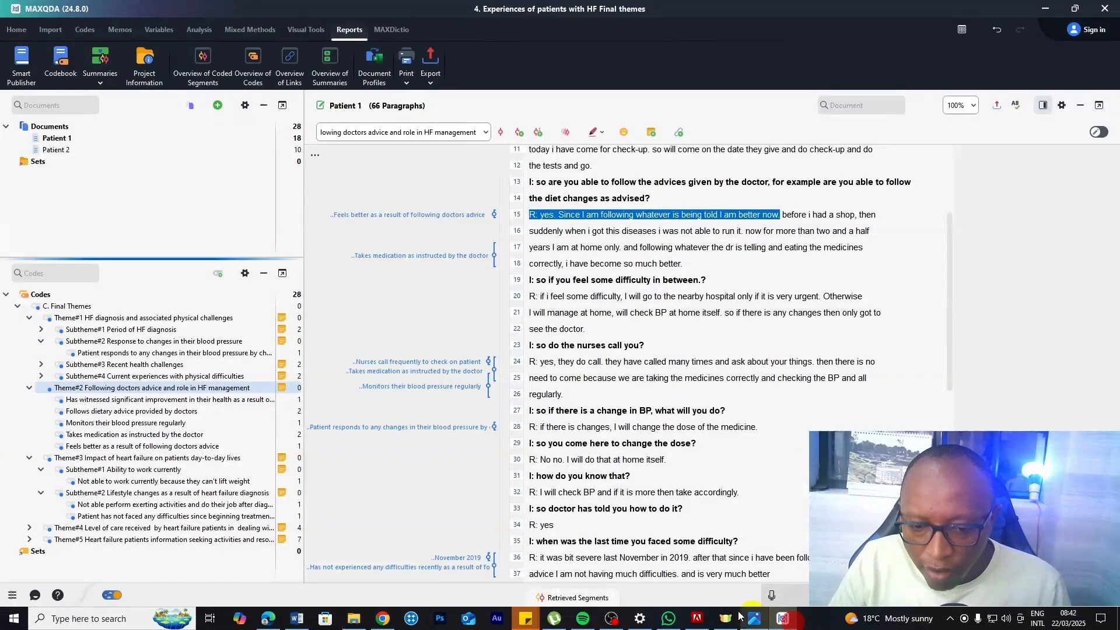
pyautogui.click(580, 597)
pyautogui.click(1034, 353)
pyautogui.click(921, 289)
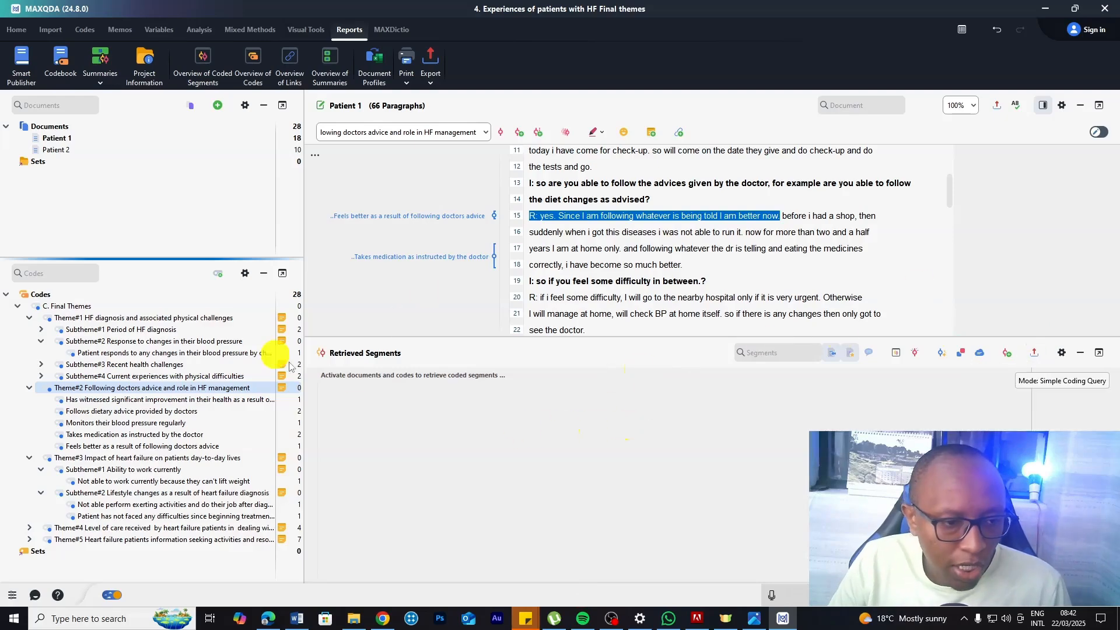
# Activate the documents Patient 1 and Patient 2 for segment retrieval, keeping the Retrieved Segments window shown.
pyautogui.keyDown('ctrl'); pyautogui.click(55, 151); pyautogui.keyUp('ctrl')
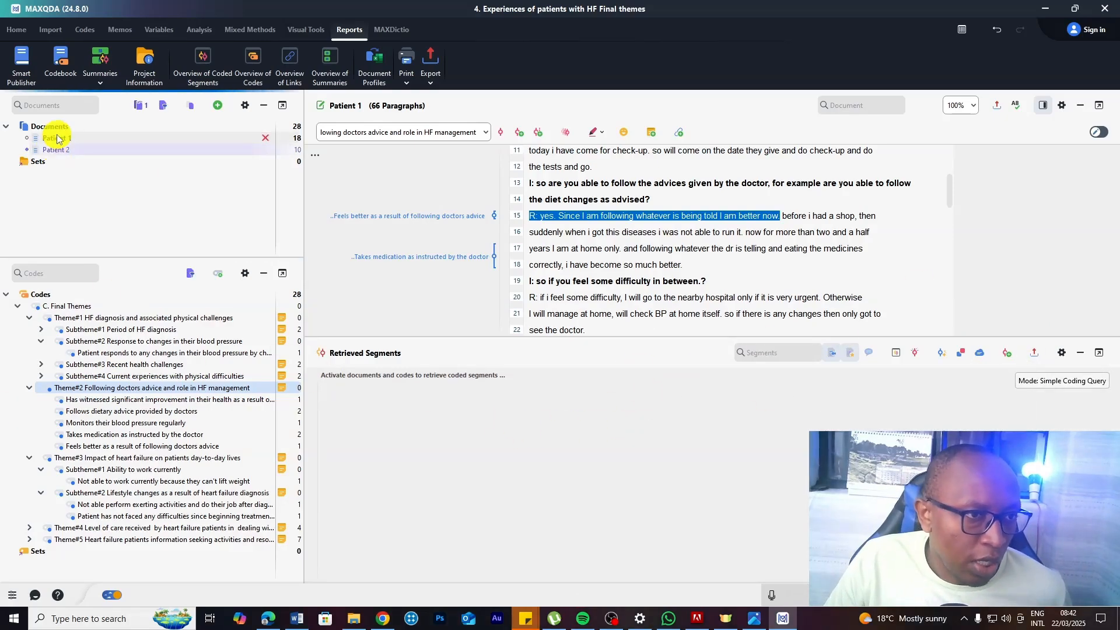
pyautogui.keyDown('ctrl'); pyautogui.click(56, 140); pyautogui.keyUp('ctrl')
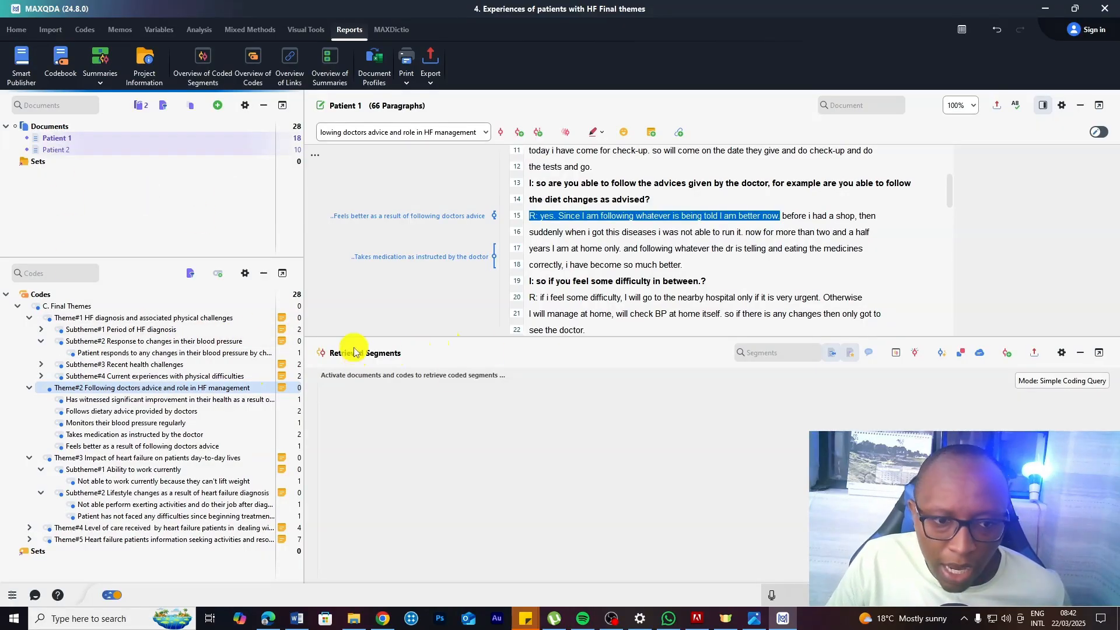
pyautogui.click(1081, 353)
pyautogui.click(558, 598)
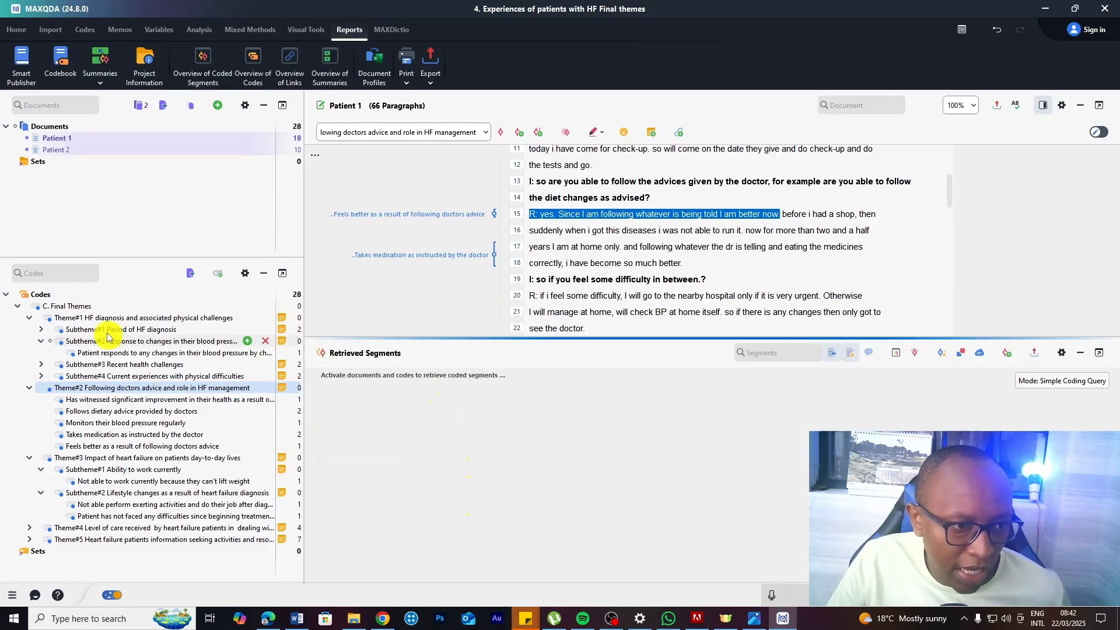
# Activate Theme#1 through Theme#5 with all their subcodes to retrieve the coded segments, and show the subthemes of Theme#5.
pyautogui.click(72, 321)
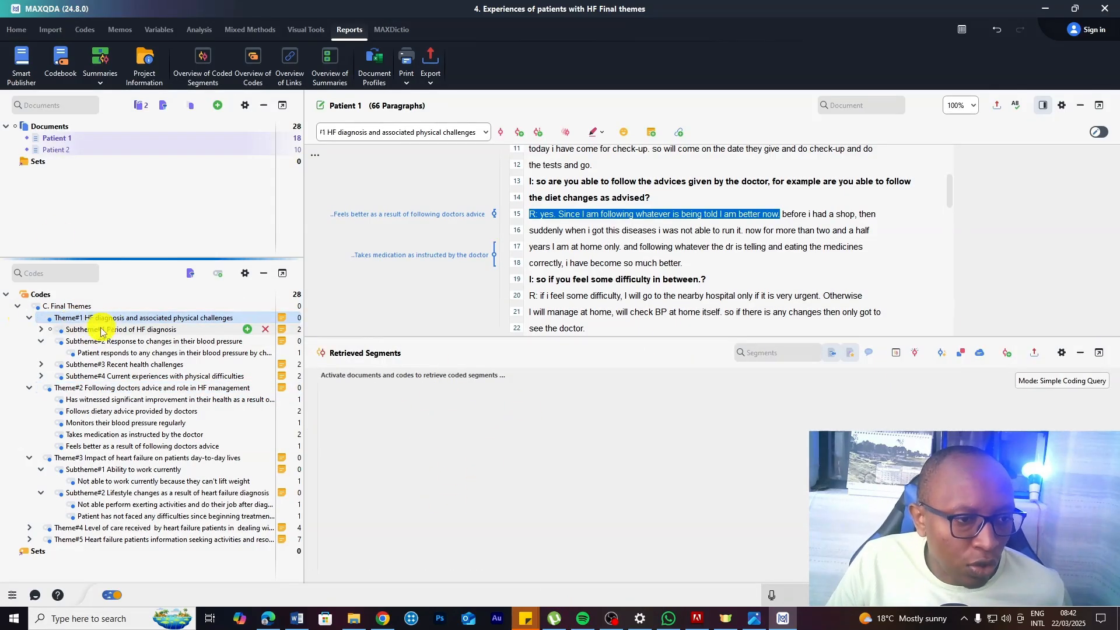
pyautogui.keyDown('ctrl'); pyautogui.click(87, 319); pyautogui.keyUp('ctrl')
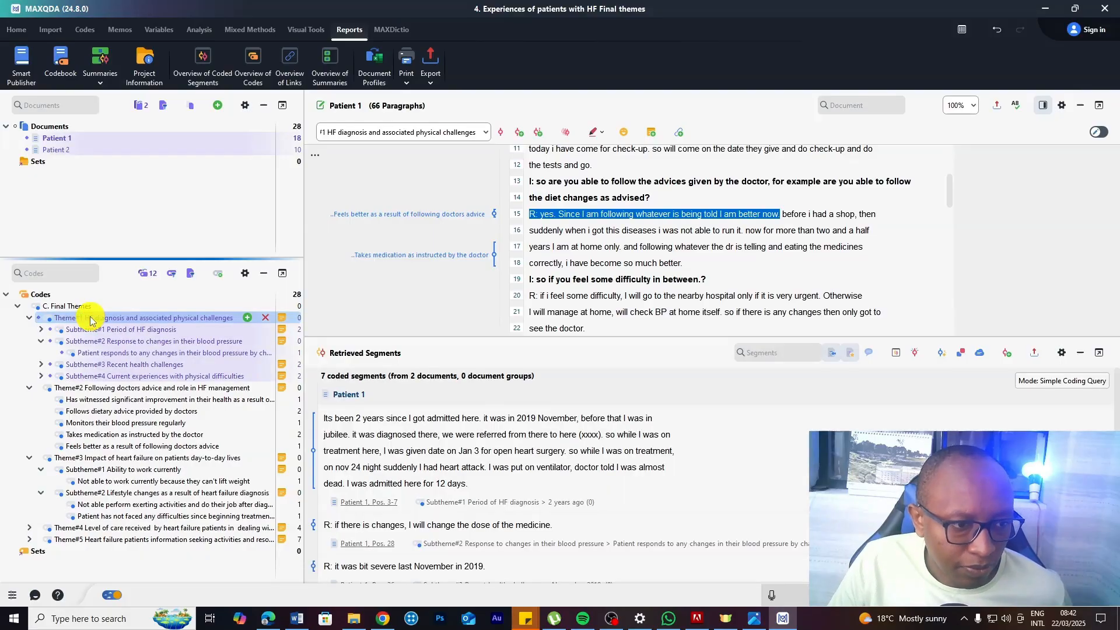
pyautogui.keyDown('ctrl'); pyautogui.click(114, 388); pyautogui.keyUp('ctrl')
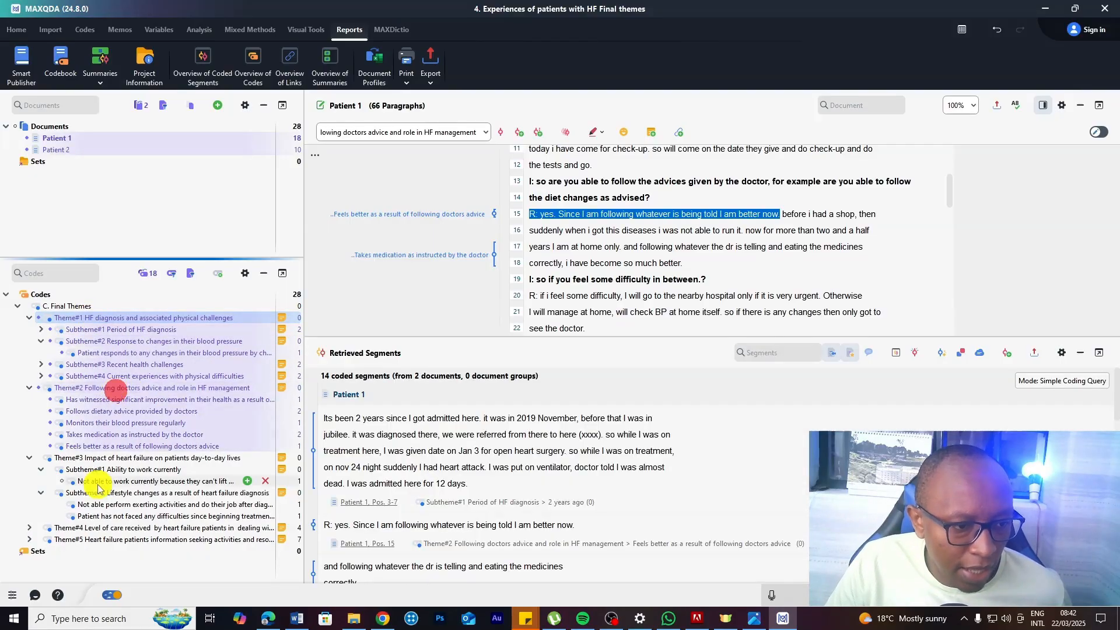
pyautogui.keyDown('ctrl'); pyautogui.click(99, 459); pyautogui.keyUp('ctrl')
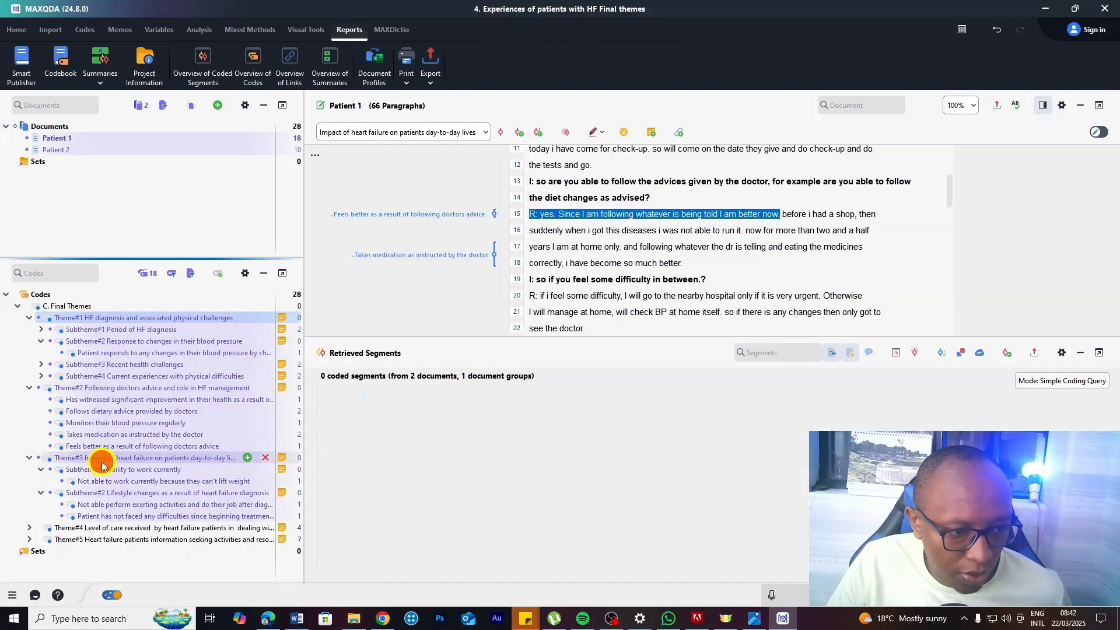
pyautogui.keyDown('ctrl'); pyautogui.click(105, 529); pyautogui.keyUp('ctrl')
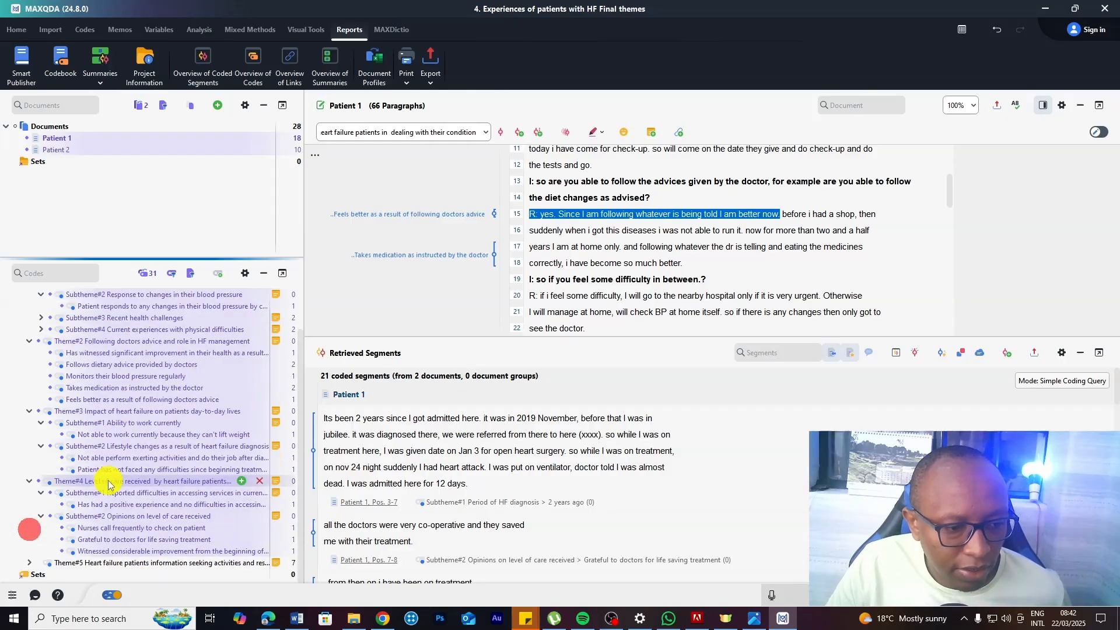
pyautogui.keyDown('ctrl'); pyautogui.click(62, 563); pyautogui.keyUp('ctrl')
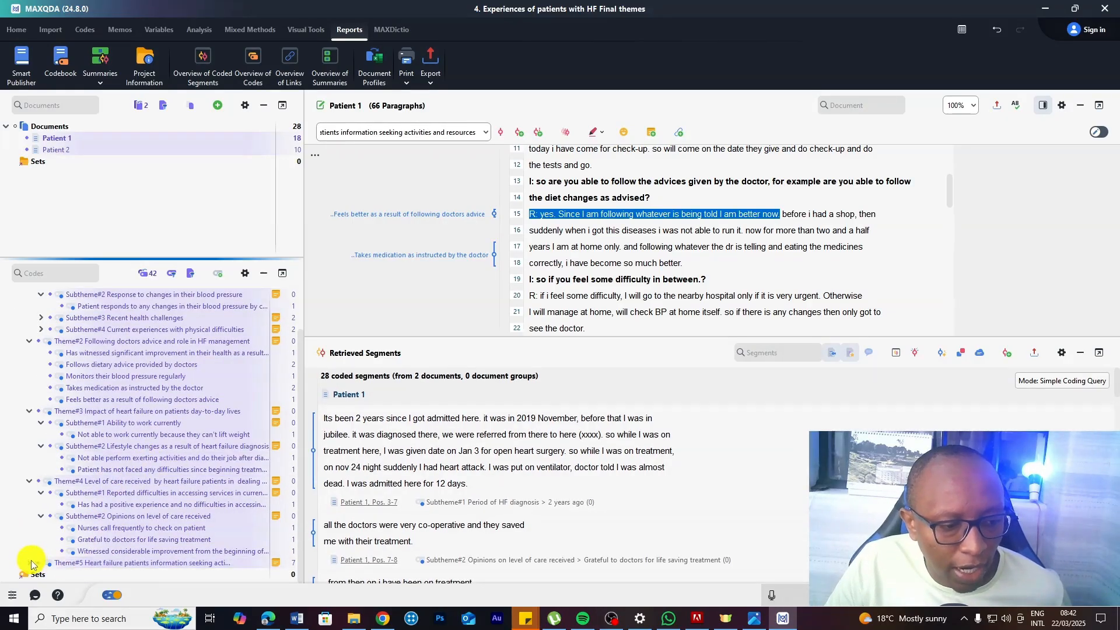
pyautogui.click(29, 563)
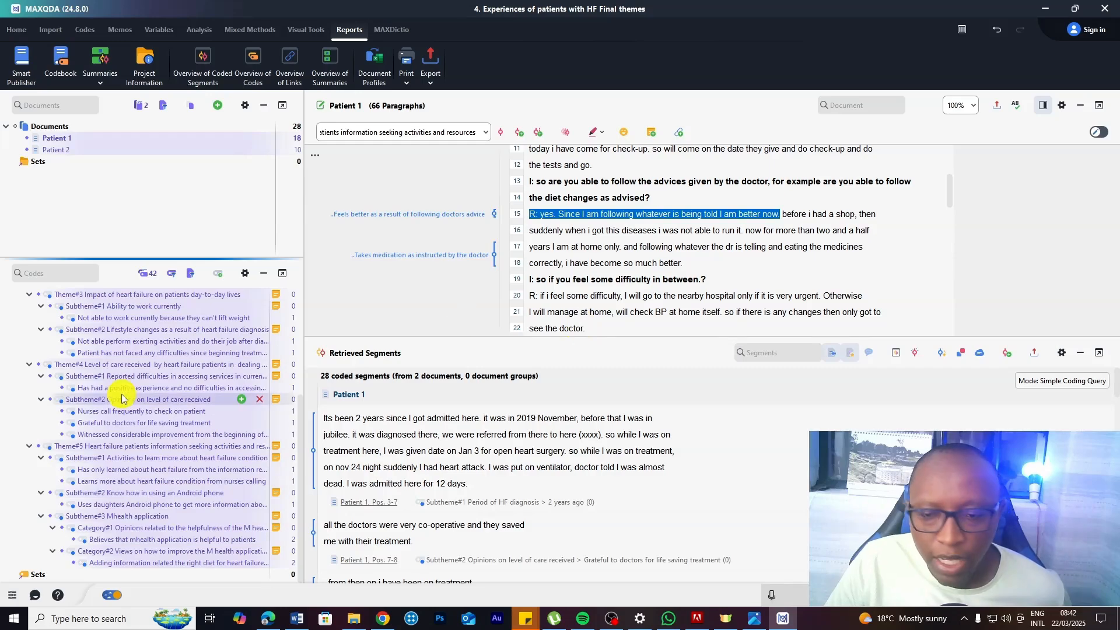
pyautogui.click(1033, 352)
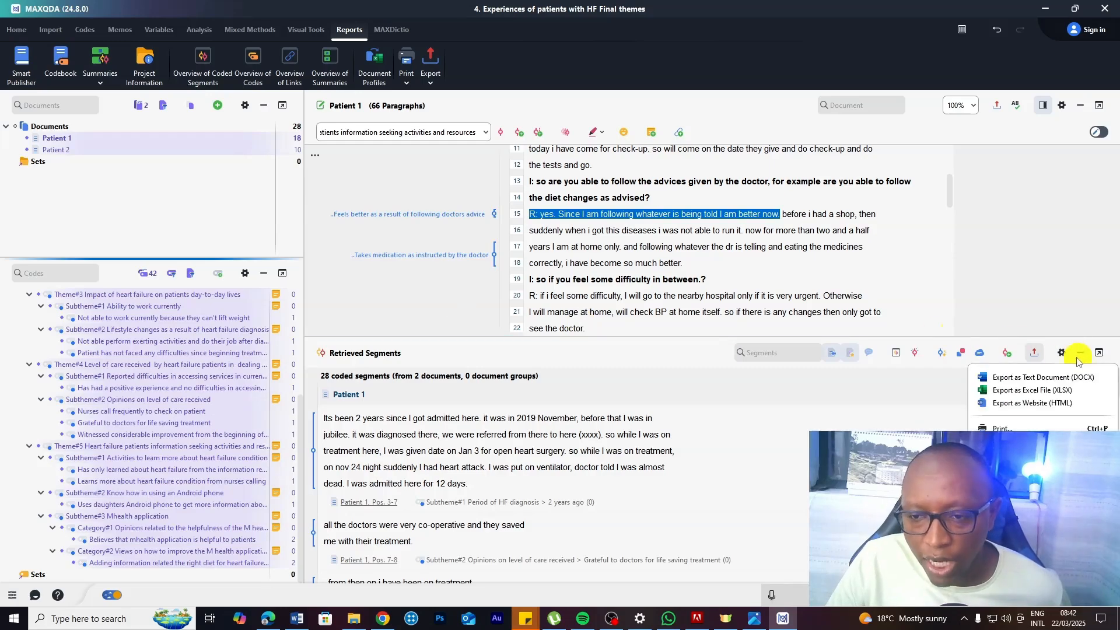
pyautogui.click(1013, 390)
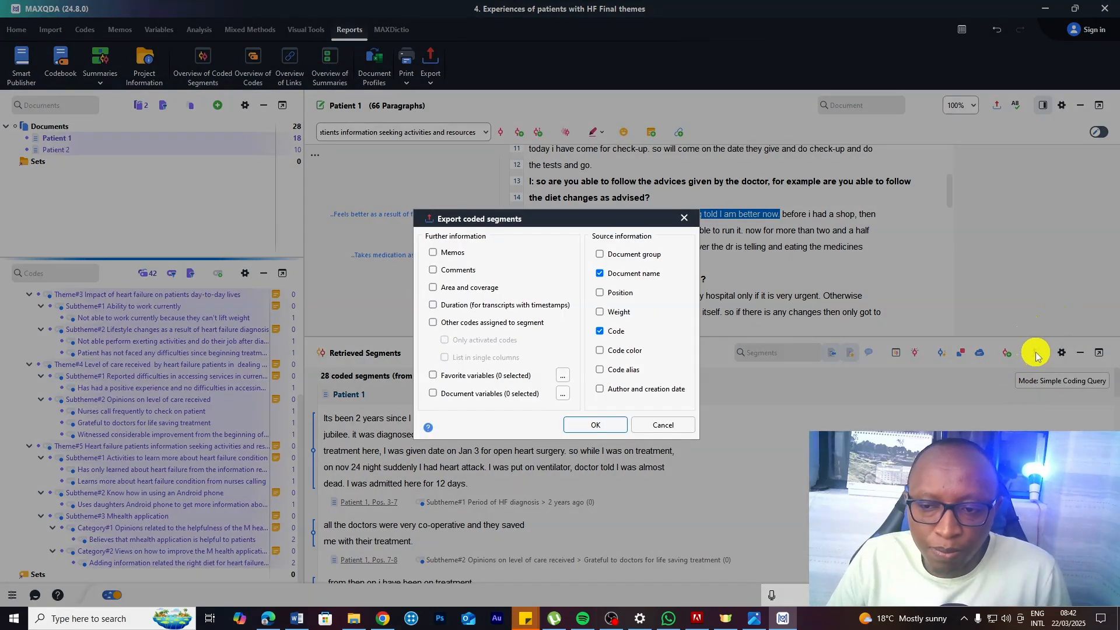
pyautogui.click(663, 425)
# Export the retrieved coded segments to Excel with document name and code, saving the file as MAXQDA 24 Coded Segments 678 in Documents.
pyautogui.click(1035, 354)
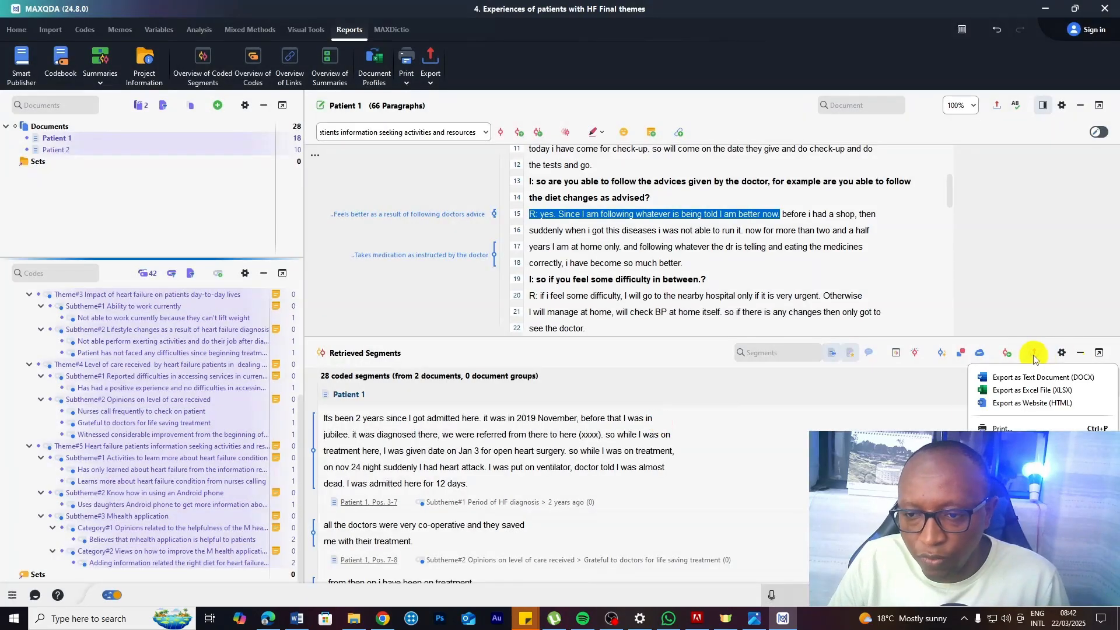
pyautogui.click(1002, 390)
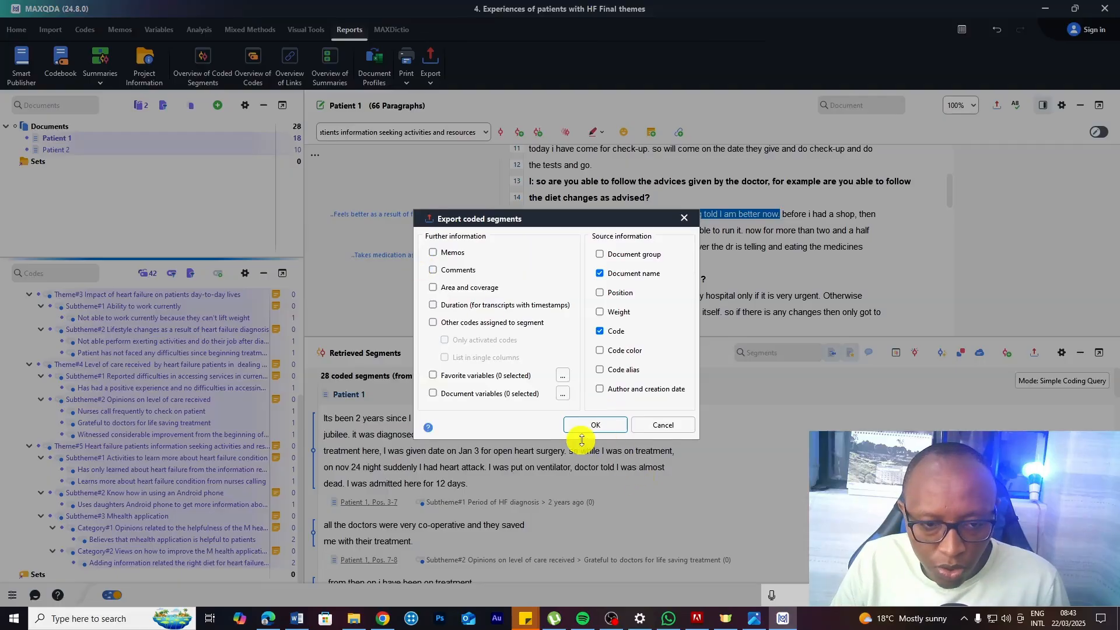
pyautogui.click(593, 426)
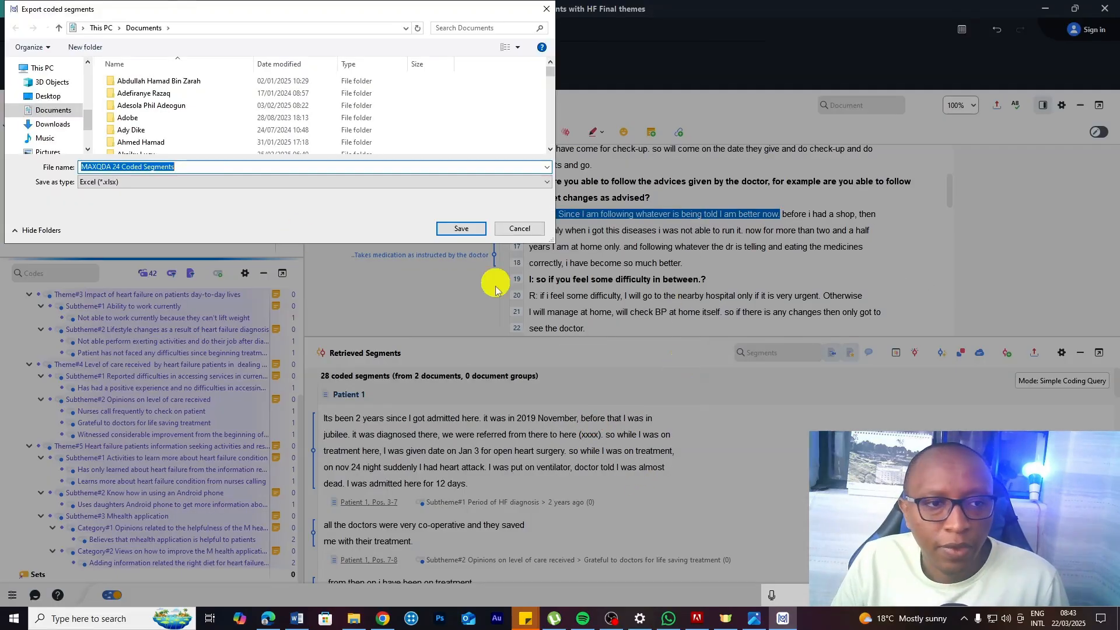
pyautogui.click(182, 167)
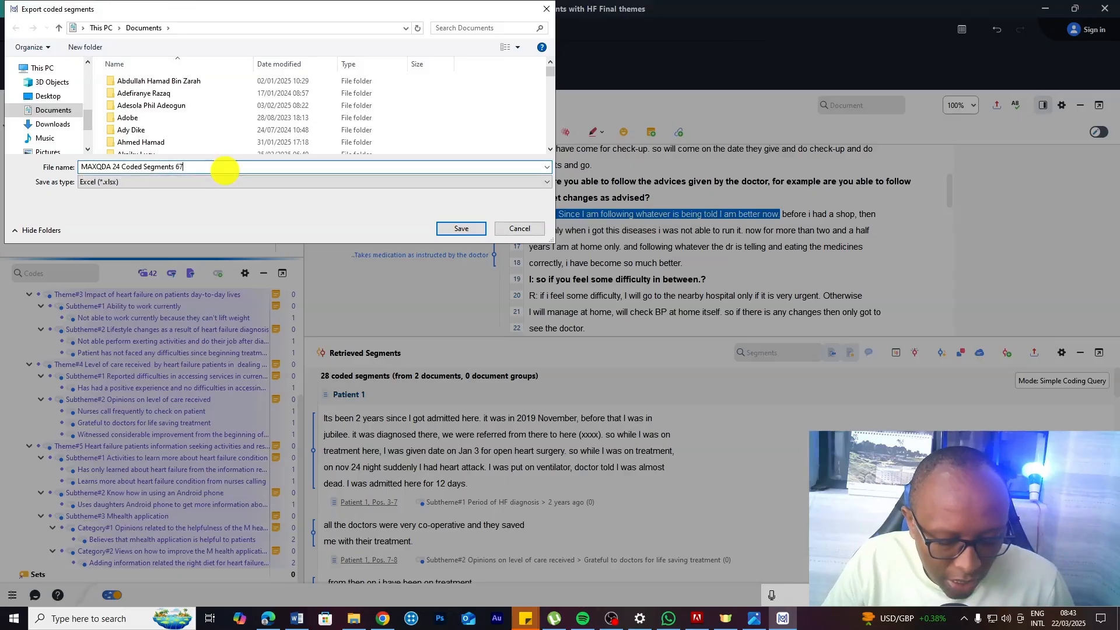
pyautogui.click(461, 228)
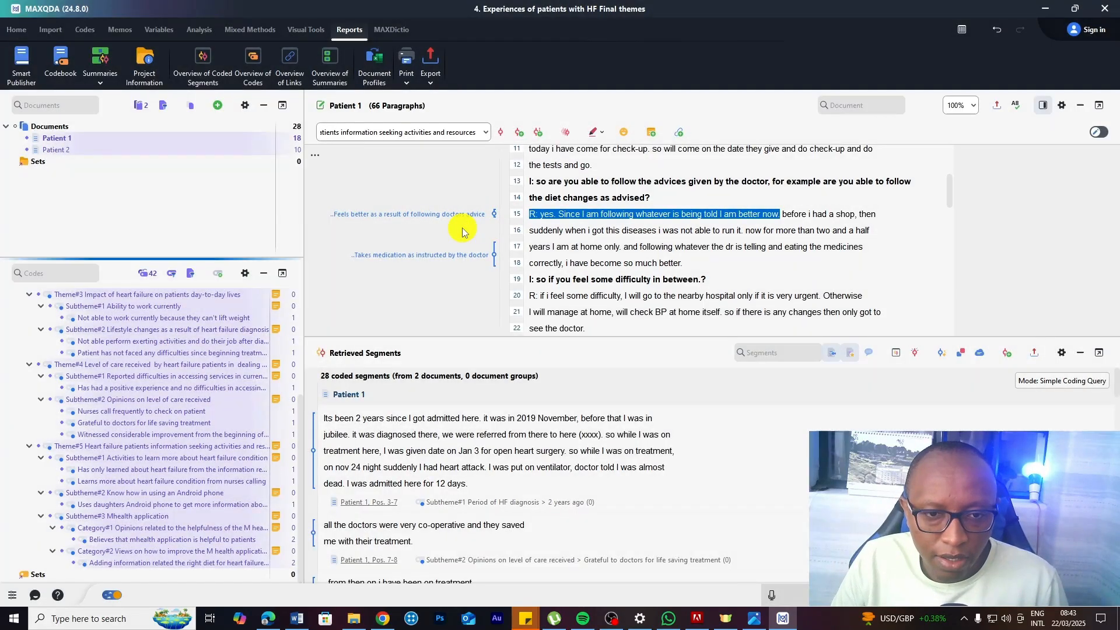
# Switch to File Explorer, locate the exported MAXQDA 24 Coded Segments 678 workbook among the recent files, and open it from its folder.
pyautogui.click(354, 619)
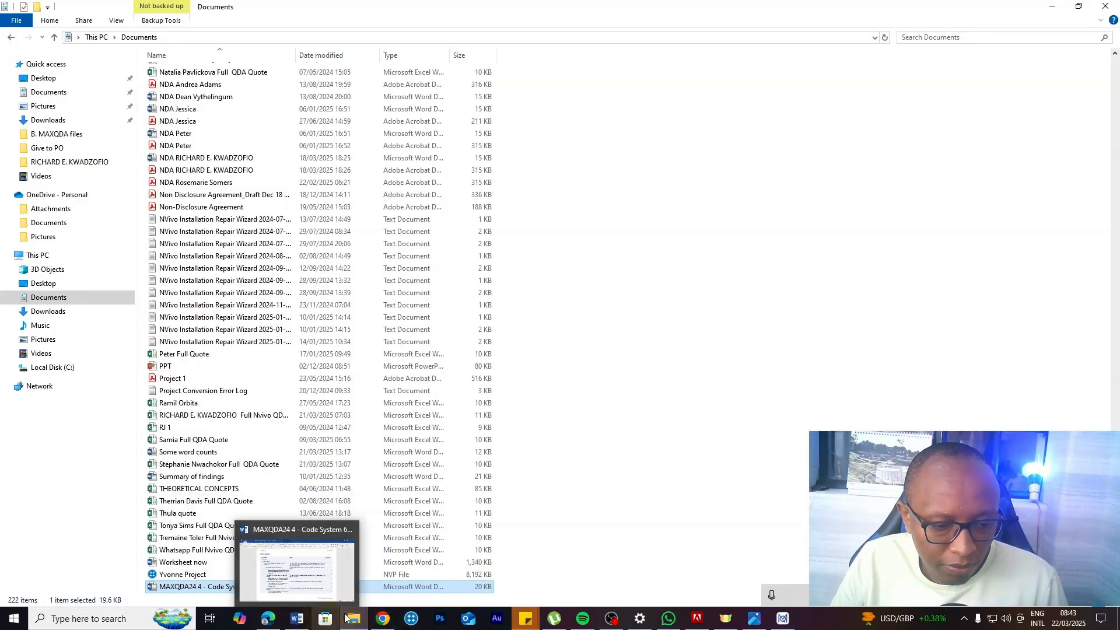
pyautogui.click(54, 68)
pyautogui.click(212, 179)
pyautogui.rightClick(212, 179)
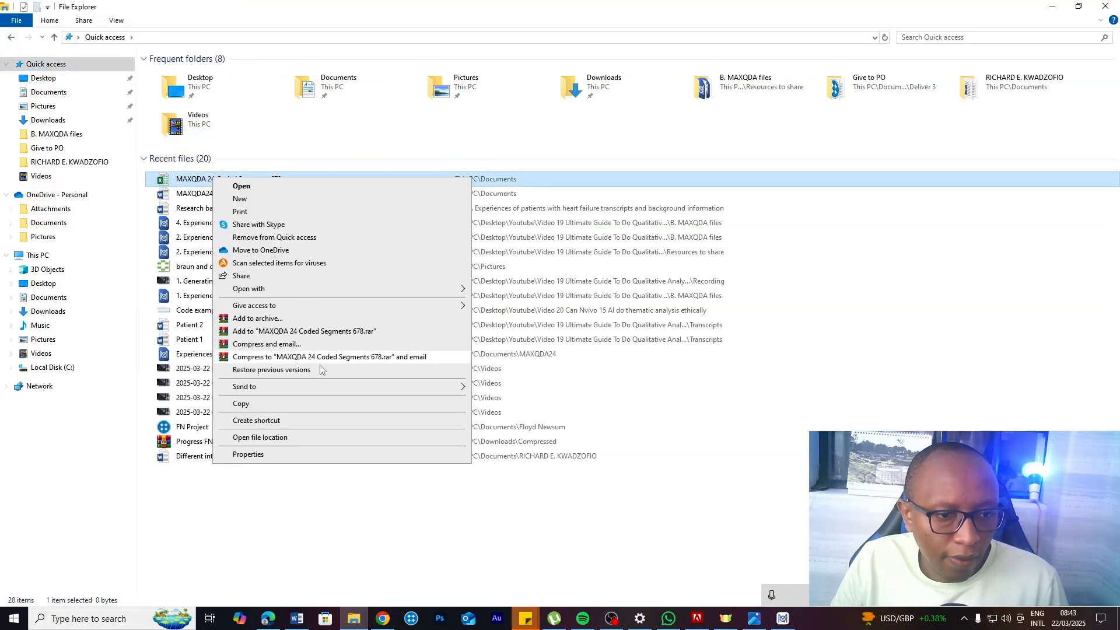
pyautogui.click(271, 436)
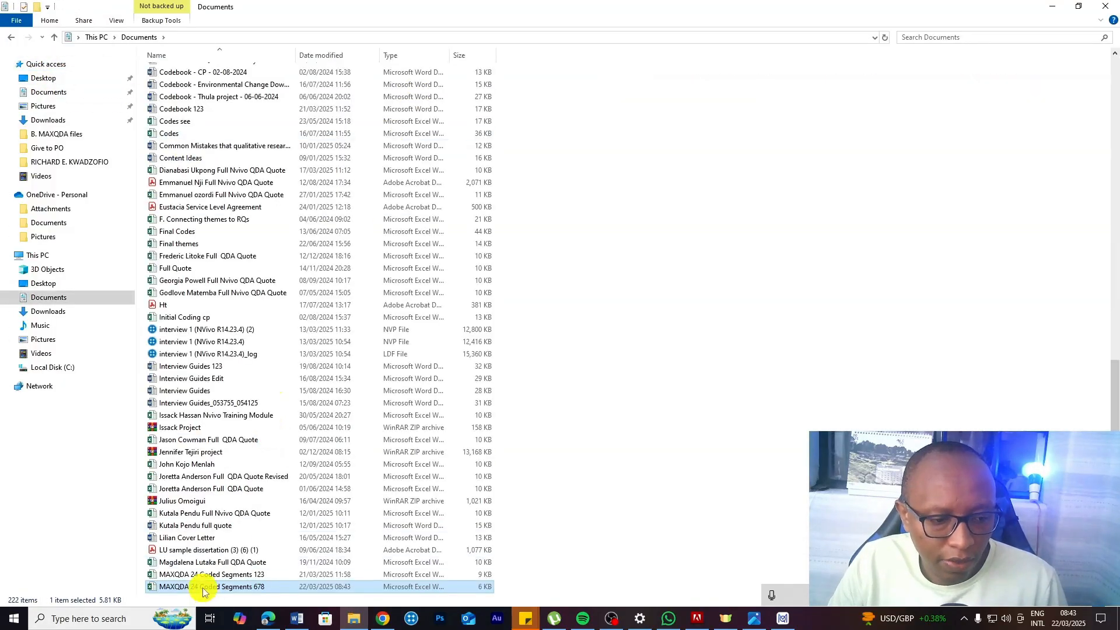
pyautogui.doubleClick(203, 587)
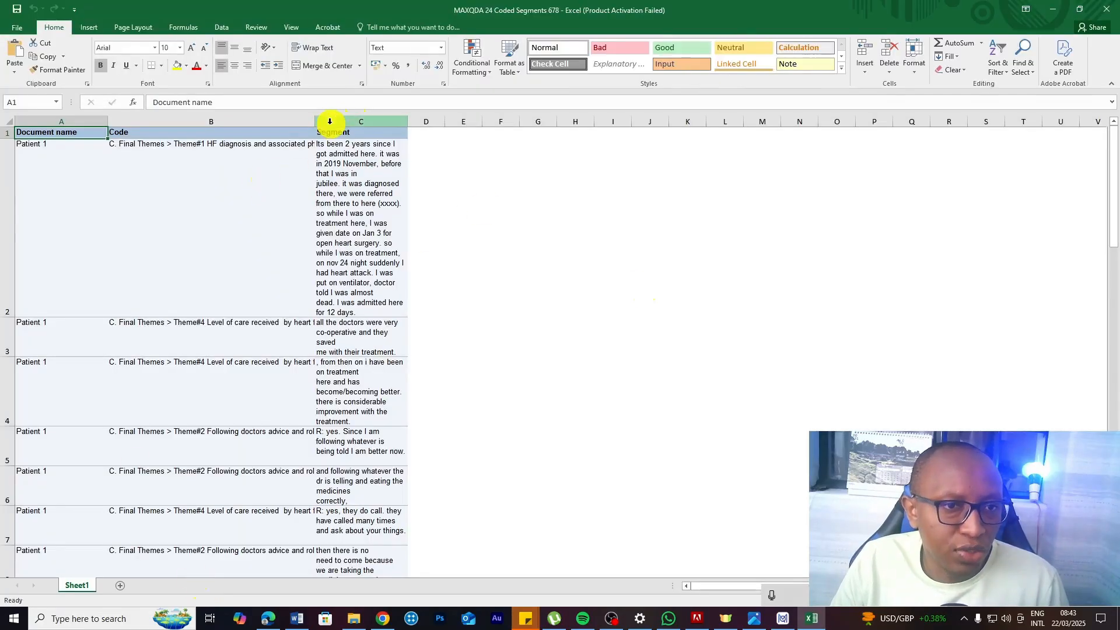
# Widen the Code column so the long theme and subtheme paths fit, and dismiss the Office activation wizard.
pyautogui.doubleClick(316, 121)
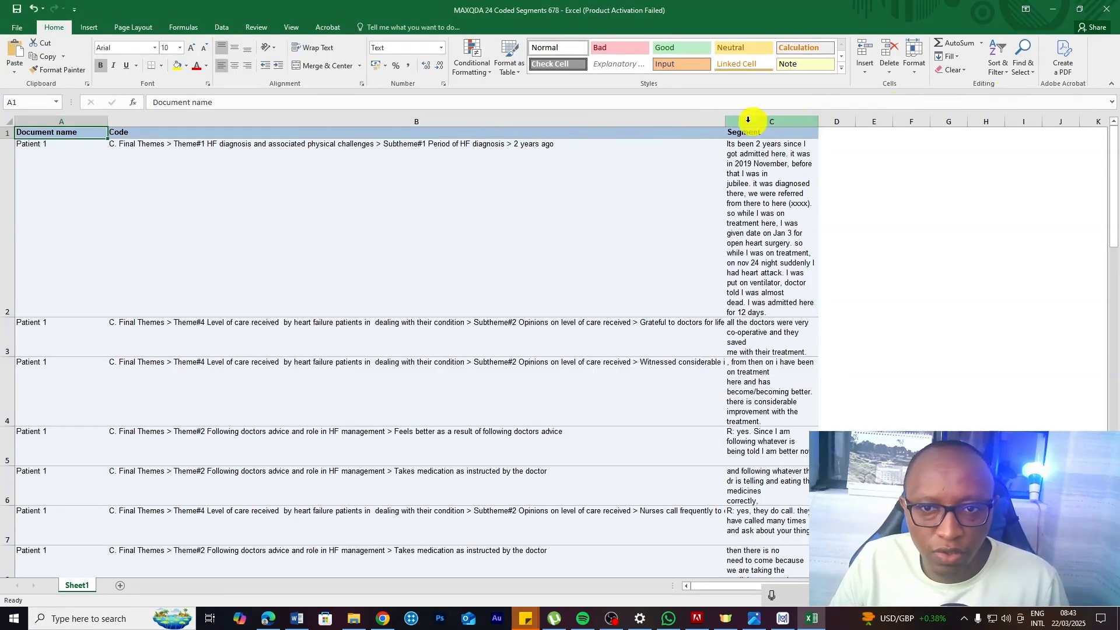
pyautogui.moveTo(726, 123); pyautogui.dragTo(849, 120)
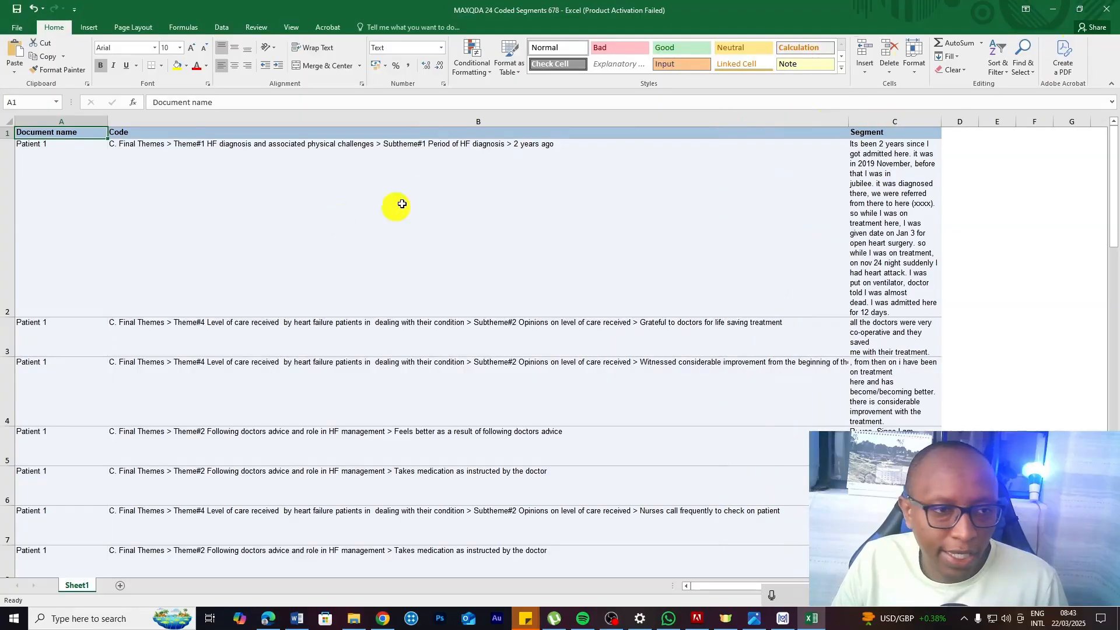
pyautogui.click(272, 194)
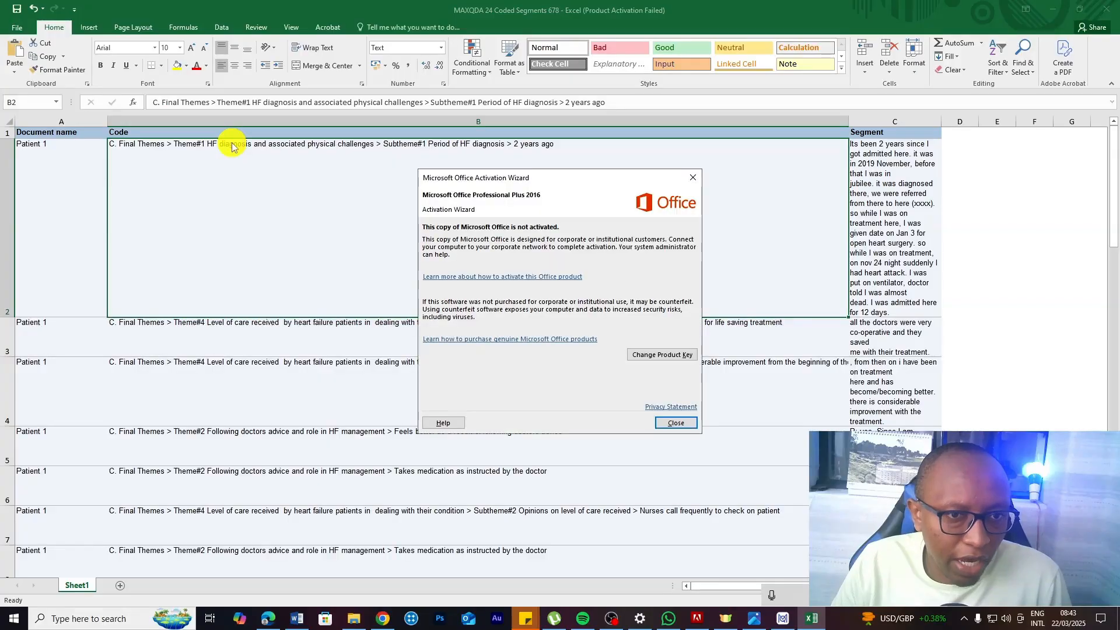
pyautogui.click(671, 422)
# Examine the theme, subtheme and code path and the matching interview segment in the first two rows of exported segments.
pyautogui.click(459, 124)
pyautogui.click(539, 142)
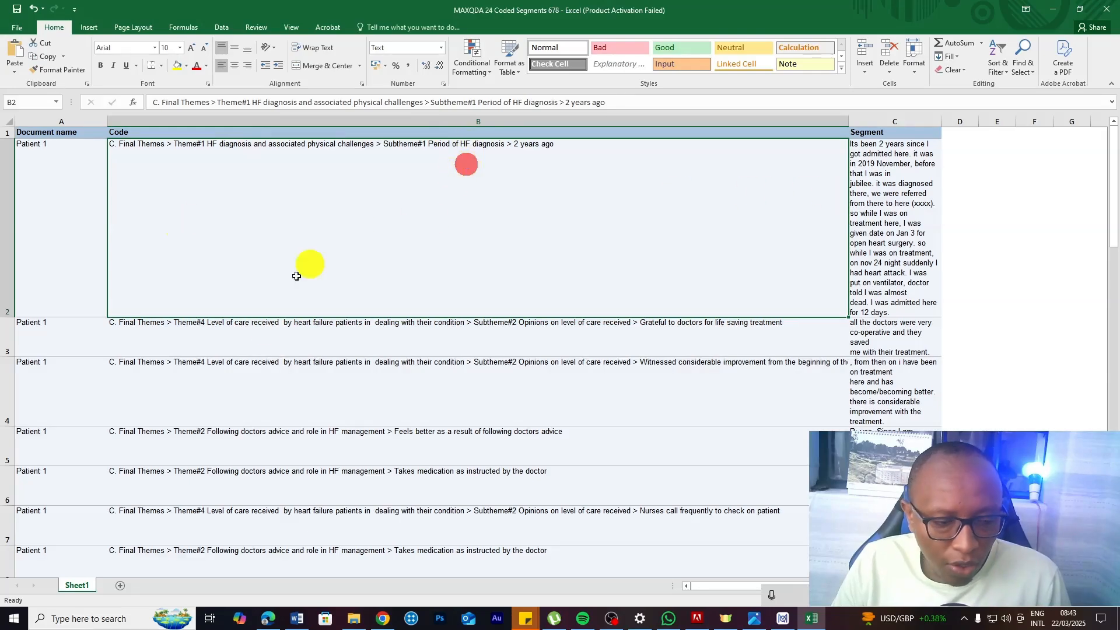
pyautogui.scroll(-10, 331, 360)
pyautogui.scroll(10, 355, 329)
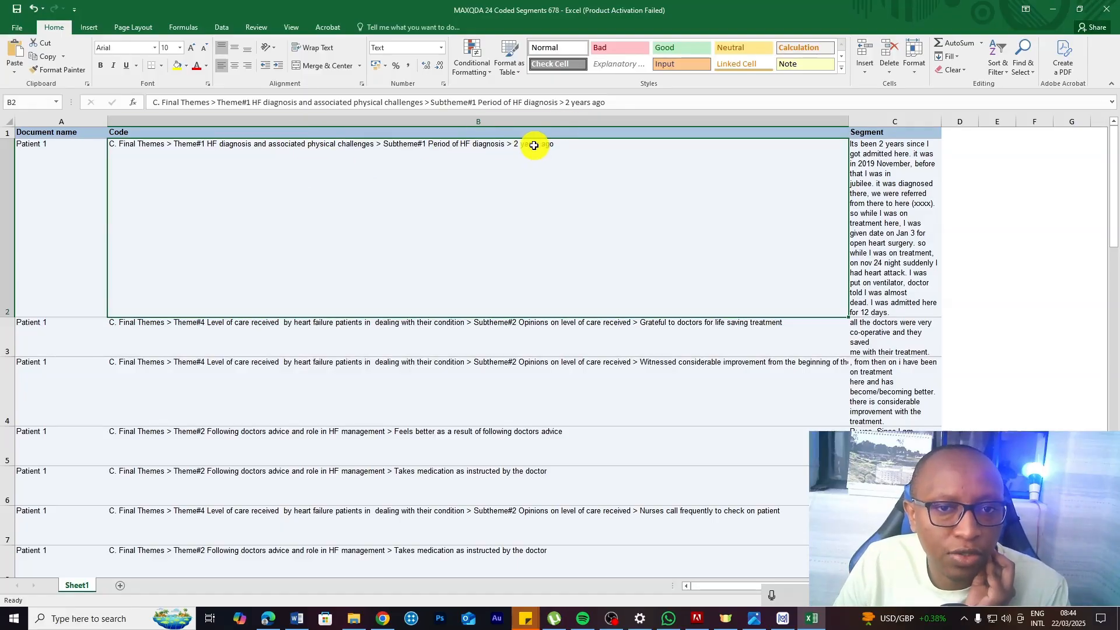
pyautogui.click(925, 195)
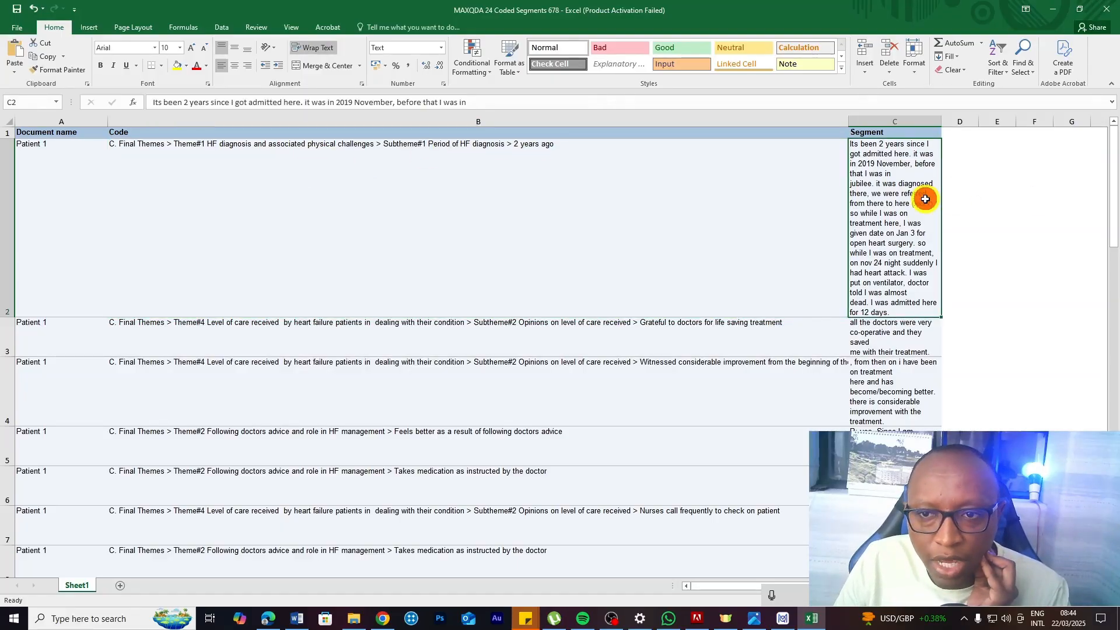
pyautogui.click(857, 133)
pyautogui.click(204, 342)
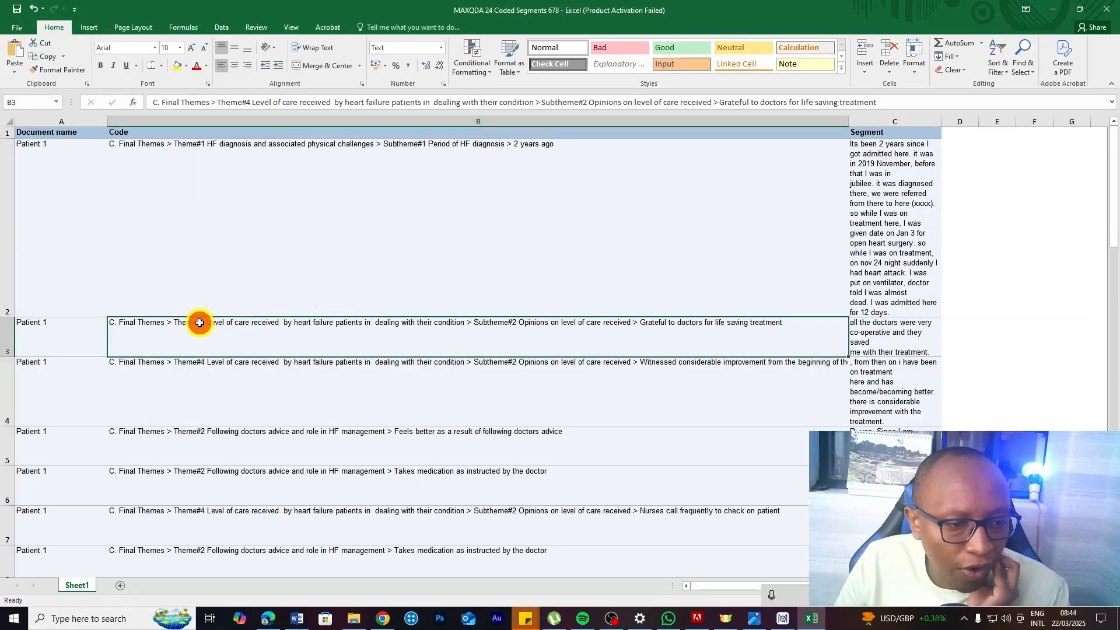
pyautogui.scroll(-10, 228, 343)
pyautogui.scroll(10, 228, 344)
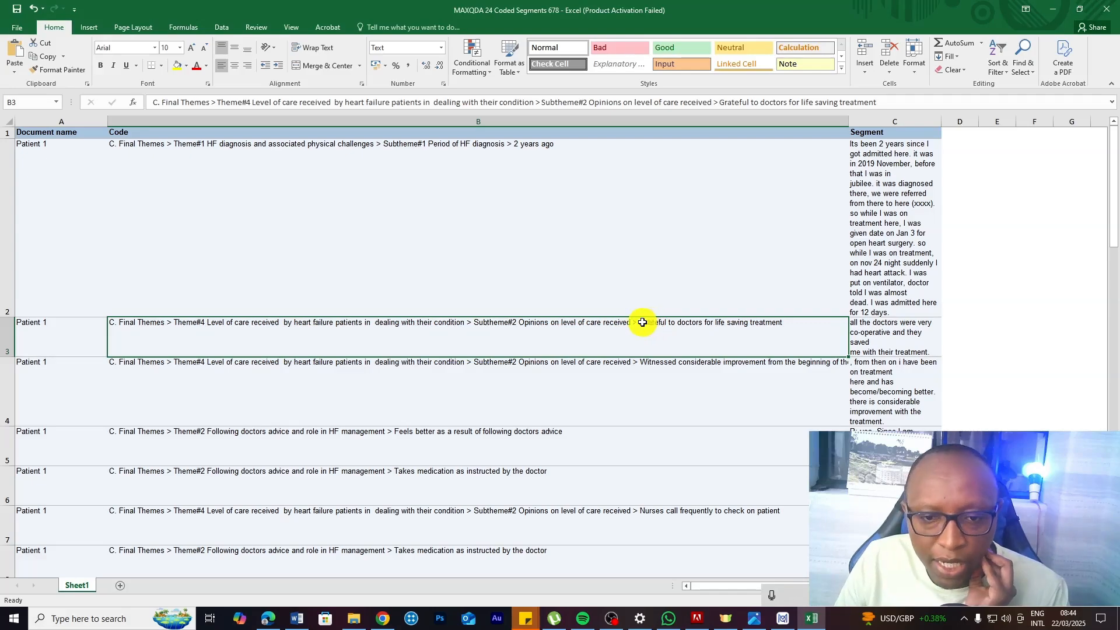
pyautogui.click(927, 331)
# Leave the workbook, start Word, and create a blank document in a maximized window.
pyautogui.hotkey('alt', 'Tab')
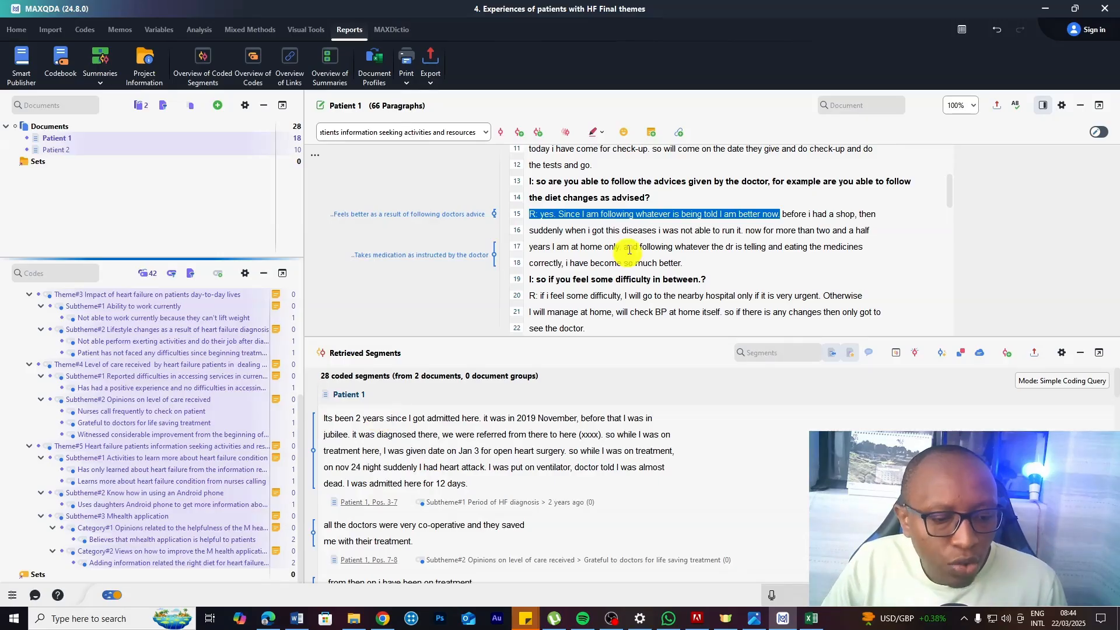
pyautogui.click(19, 624)
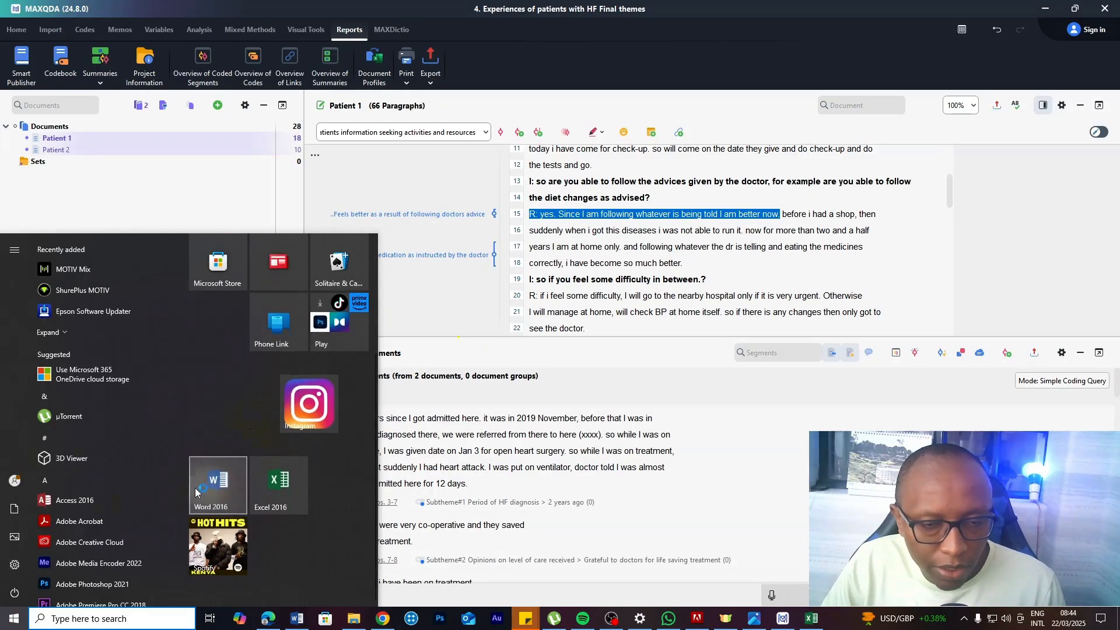
pyautogui.click(219, 483)
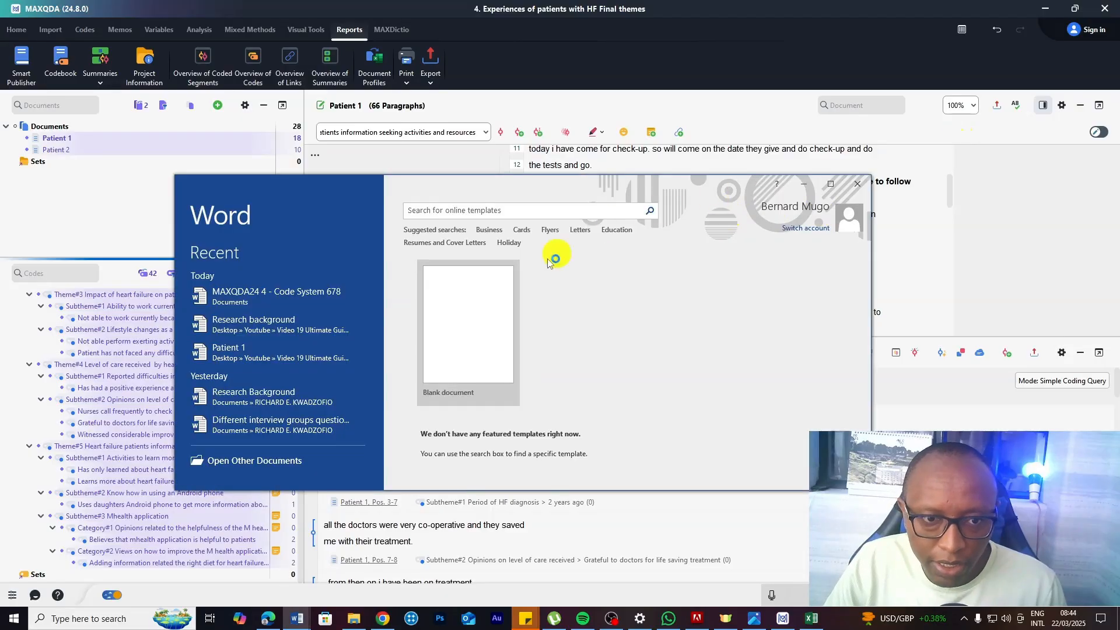
pyautogui.click(488, 308)
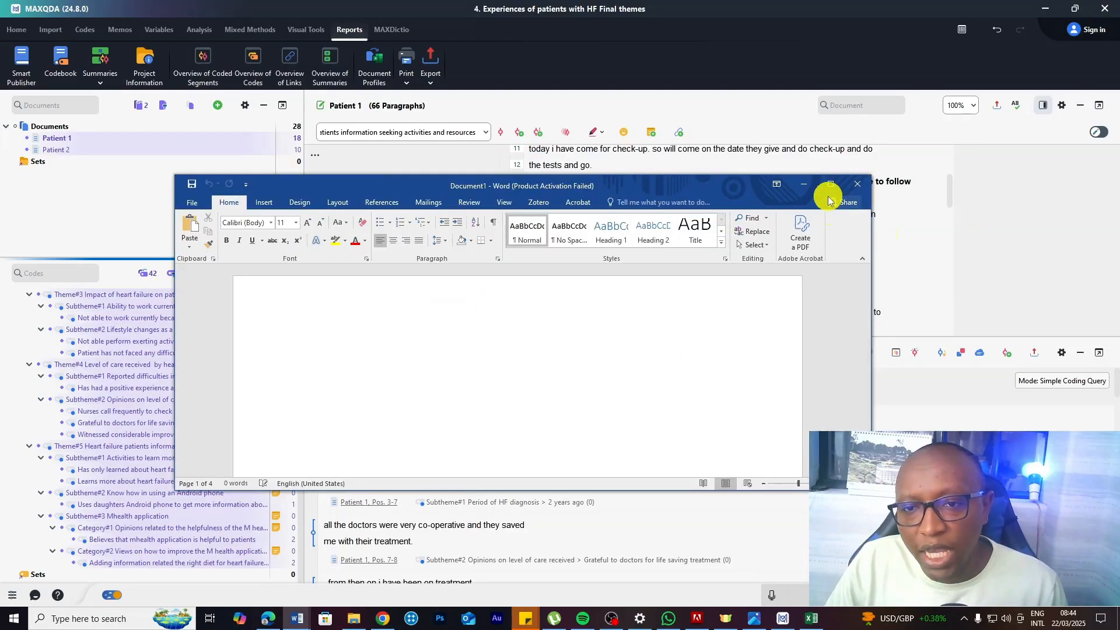
pyautogui.click(831, 186)
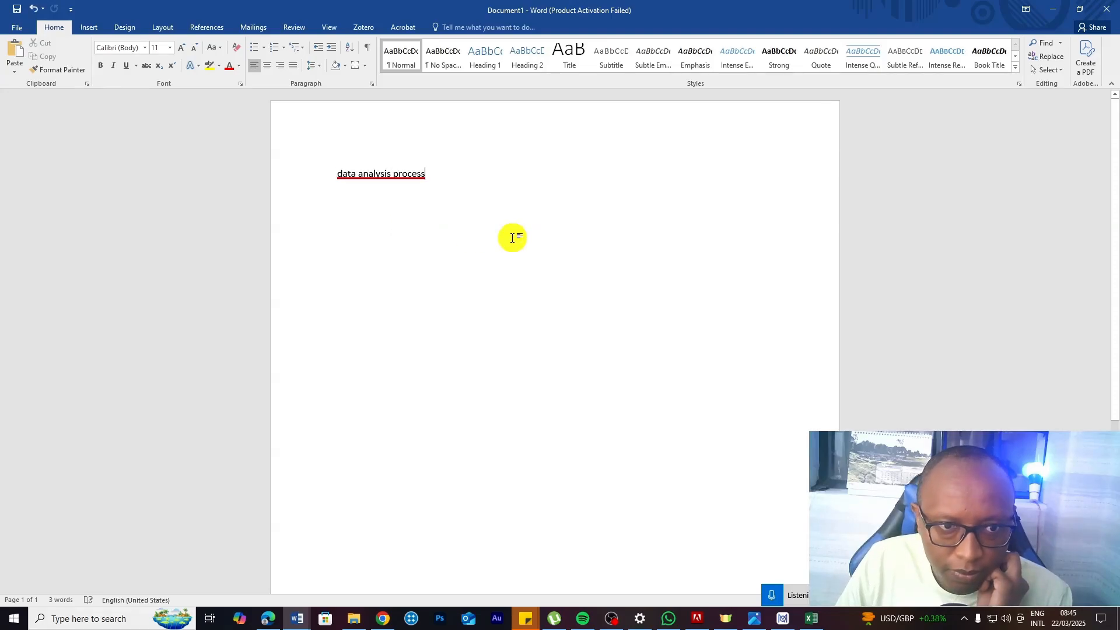
# Center the document's title and capitalize it as "Data analysis process".
pyautogui.hotkey('ctrl', 'a')
pyautogui.hotkey('ctrl', 'e')
pyautogui.click(638, 188)
# Dictate a left-aligned paragraph below the title introducing the six step framework used in the heart failure study, and make the title bold.
pyautogui.press('Return')
pyautogui.hotkey('ctrl', 'l')
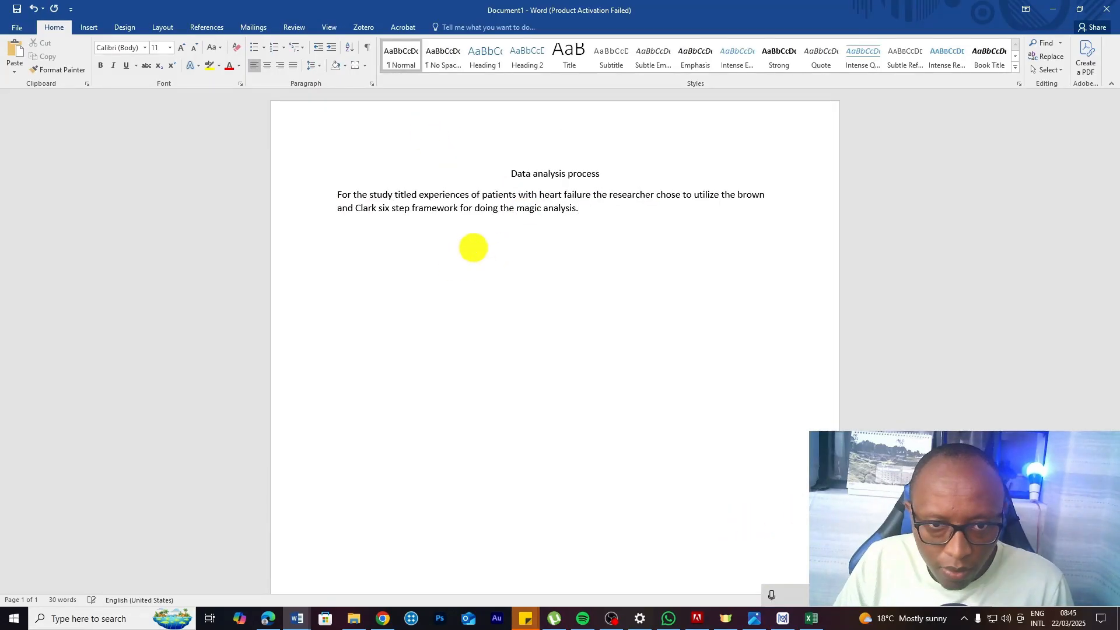
pyautogui.click(772, 596)
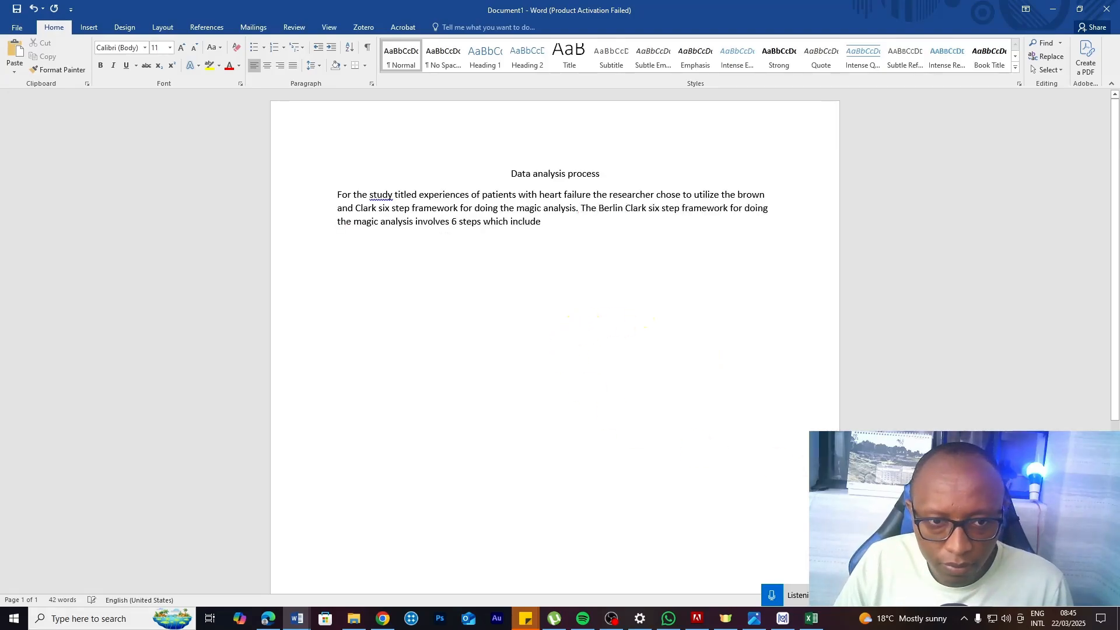
pyautogui.click(778, 599)
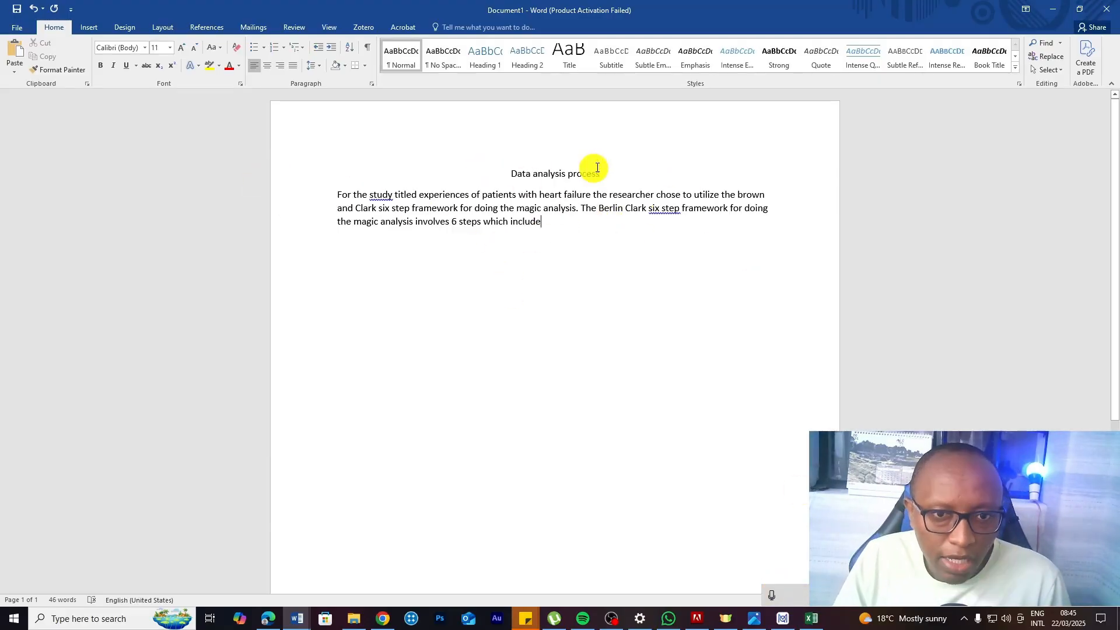
pyautogui.moveTo(482, 170); pyautogui.dragTo(685, 171)
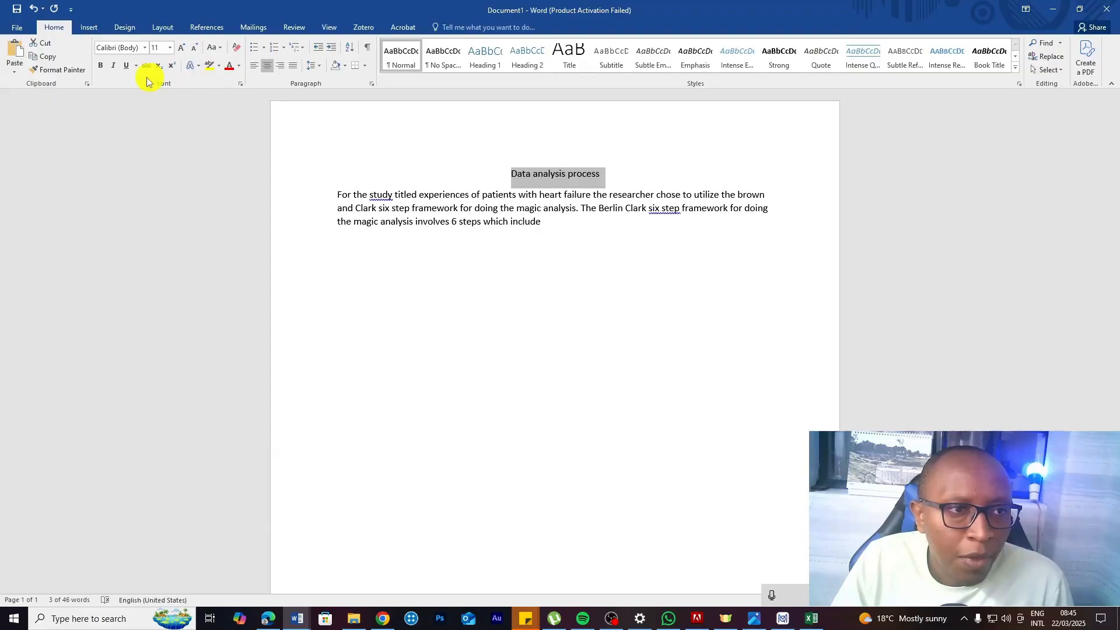
pyautogui.click(100, 67)
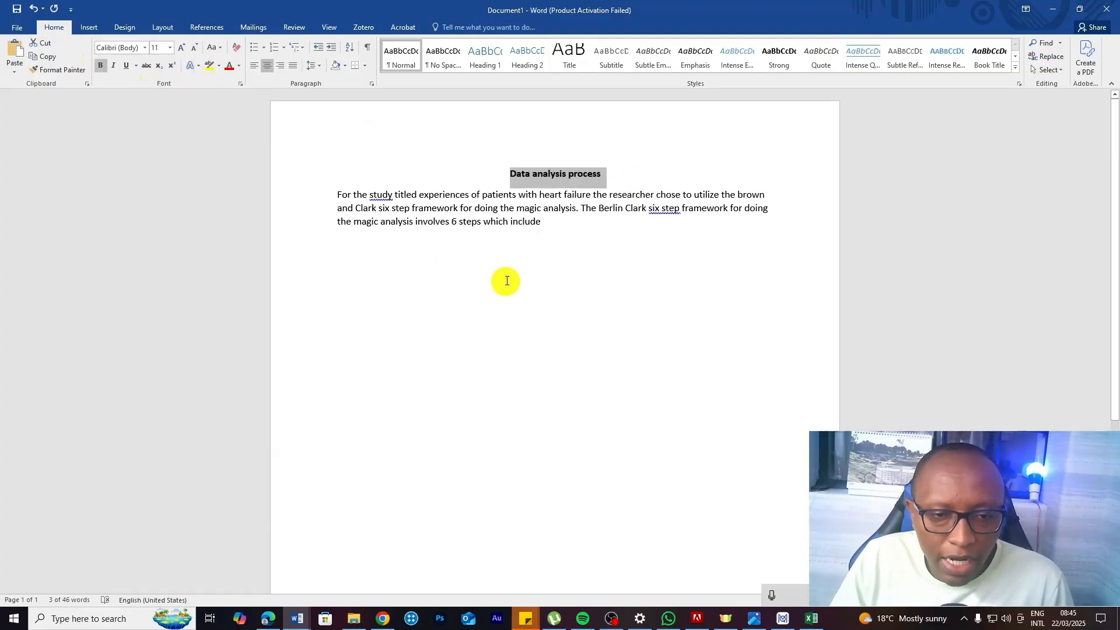
# Dictate a findings heading a few blank lines below the paragraph and trim its text to "findings".
pyautogui.click(547, 234)
pyautogui.press('Return')
pyautogui.press('Return')
pyautogui.press('Return')
pyautogui.press('Return')
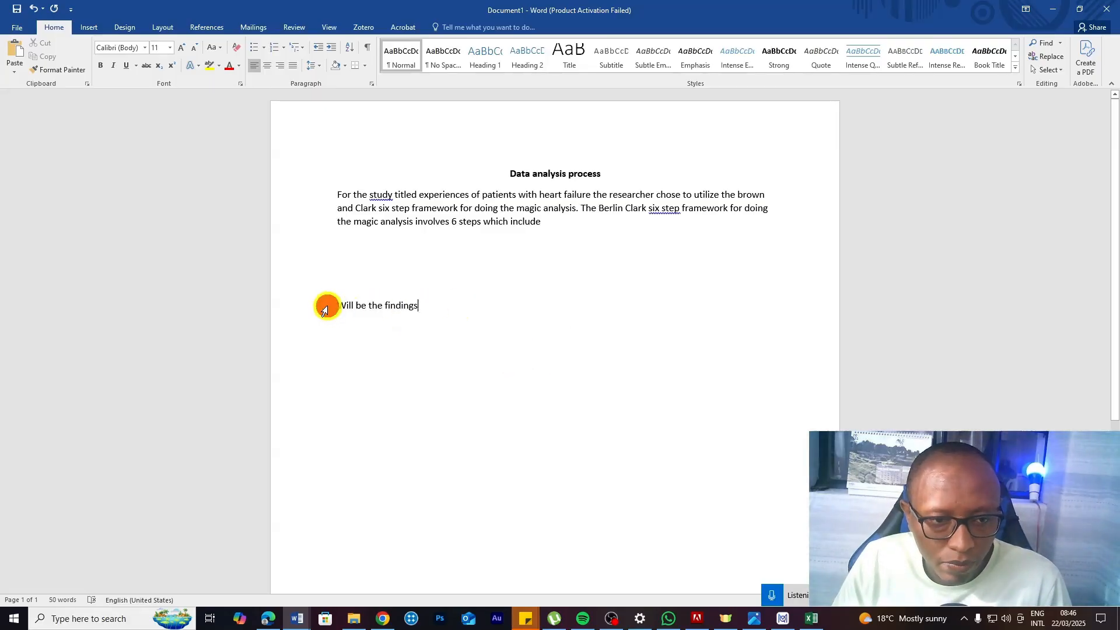
pyautogui.click(326, 306)
pyautogui.moveTo(341, 306); pyautogui.dragTo(518, 305)
pyautogui.press('BackSpace')
# Center the new heading, capitalize it as "Findings", and start a left-aligned line beneath it.
pyautogui.click(266, 65)
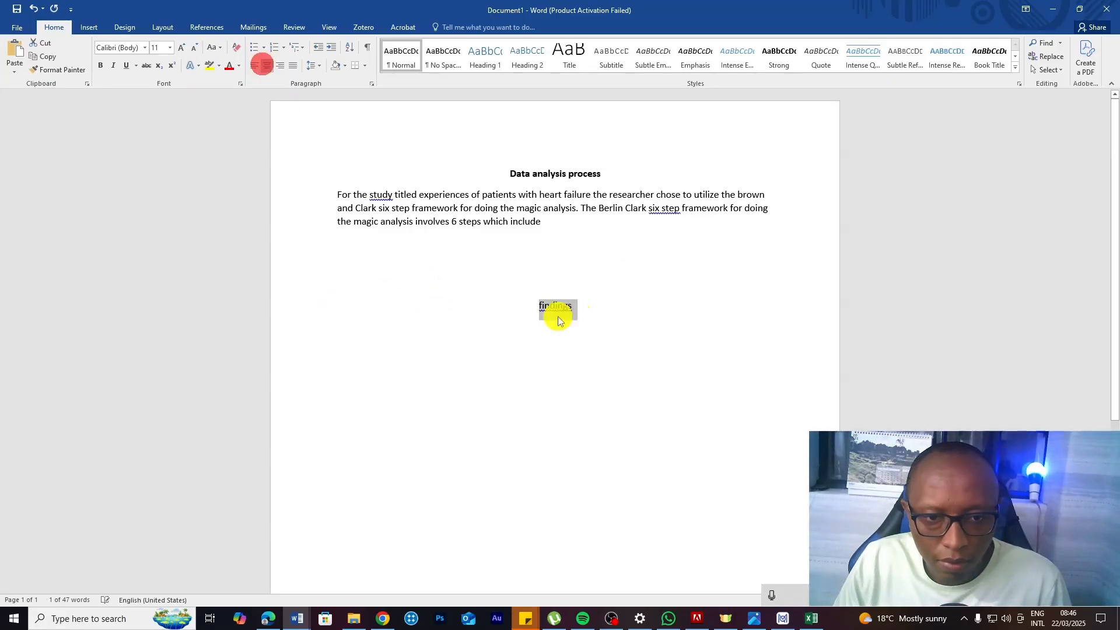
pyautogui.rightClick(551, 309)
pyautogui.click(604, 318)
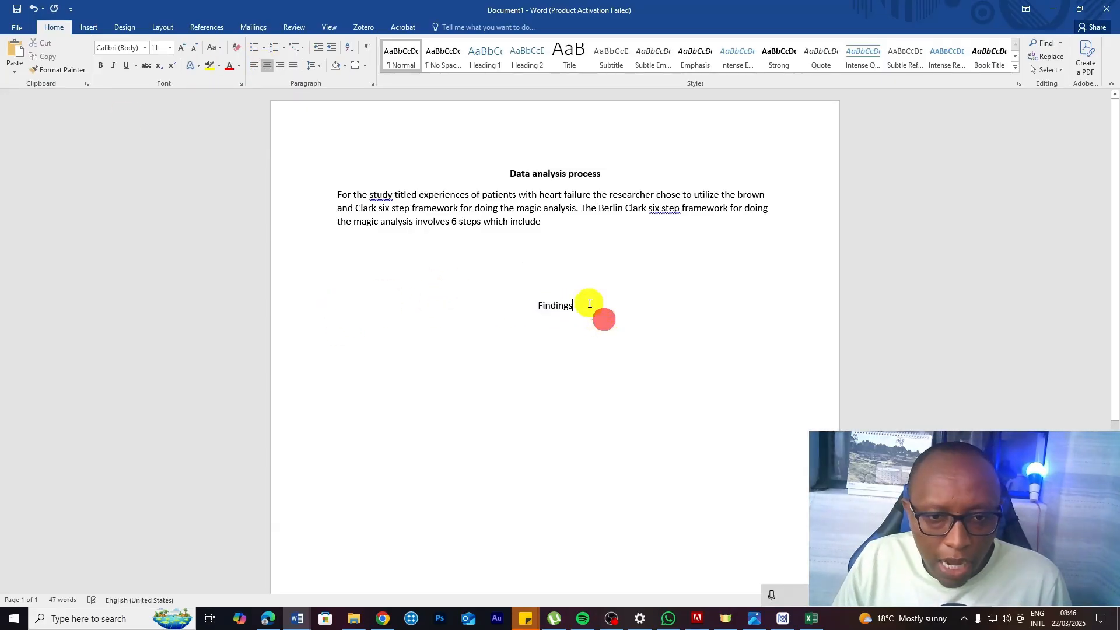
pyautogui.press('Return')
pyautogui.hotkey('ctrl', 'l')
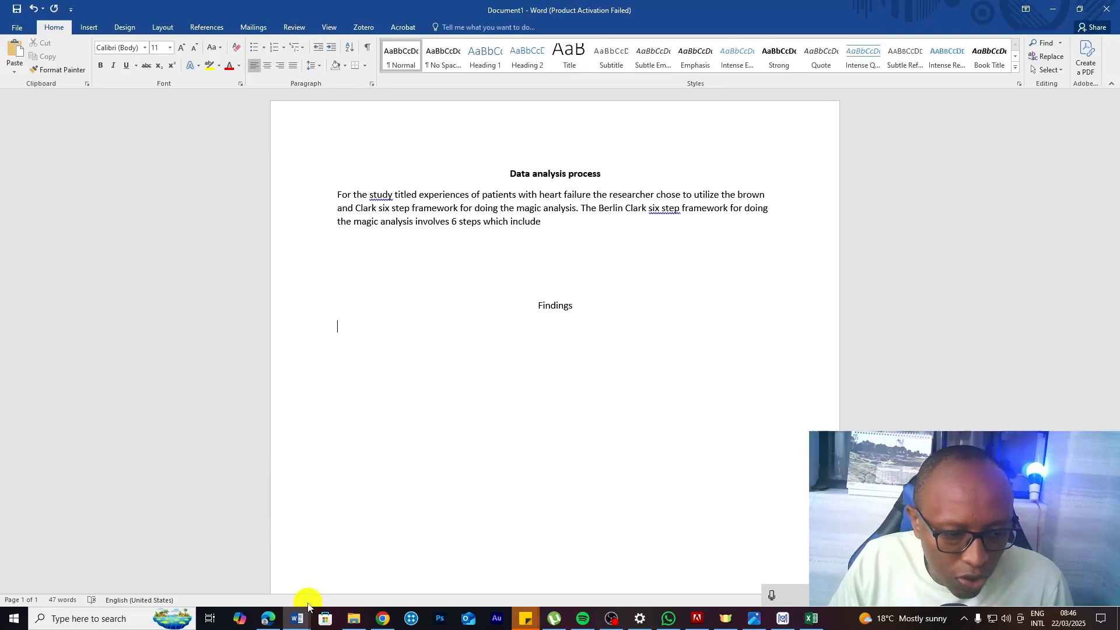
# View the exported code system document in Word, and switch back to the themes in MAXQDA.
pyautogui.moveTo(310, 619)
pyautogui.click(245, 555)
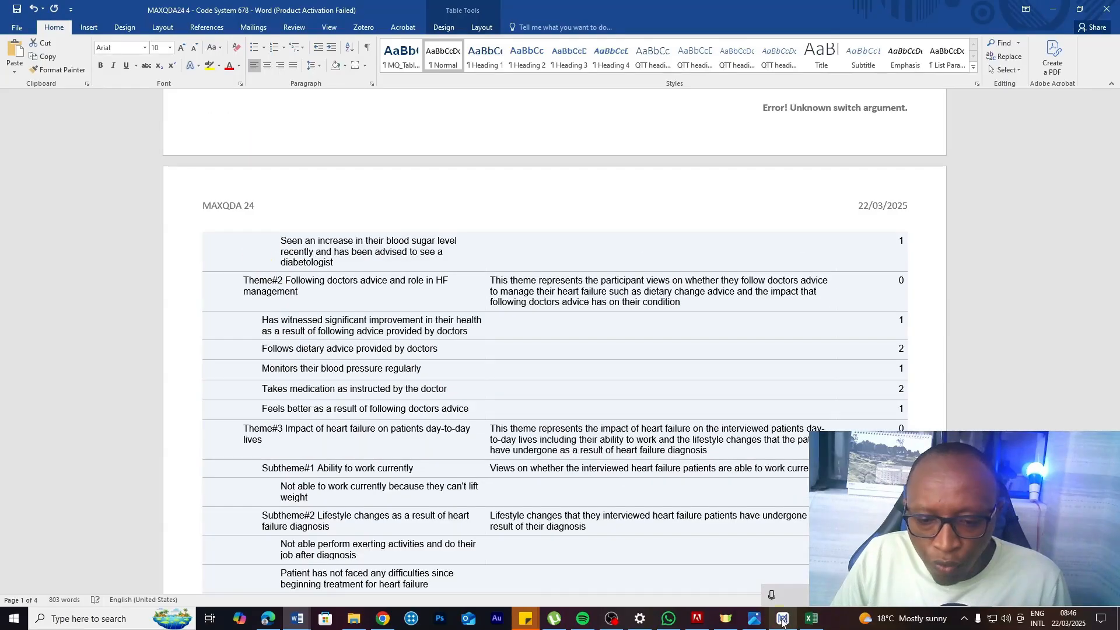
pyautogui.click(783, 619)
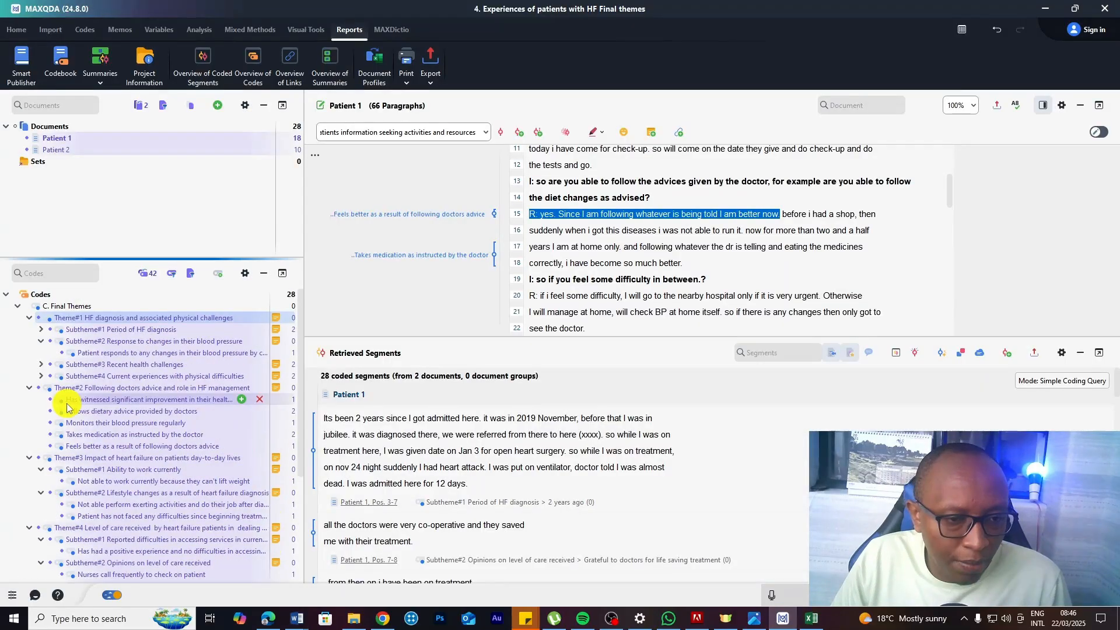
# Check the remaining themes in MAXQDA, then dictate a sentence under the Findings heading in Word introducing the 5 main themes developed through thematic analysis.
pyautogui.scroll(-5, 102, 430)
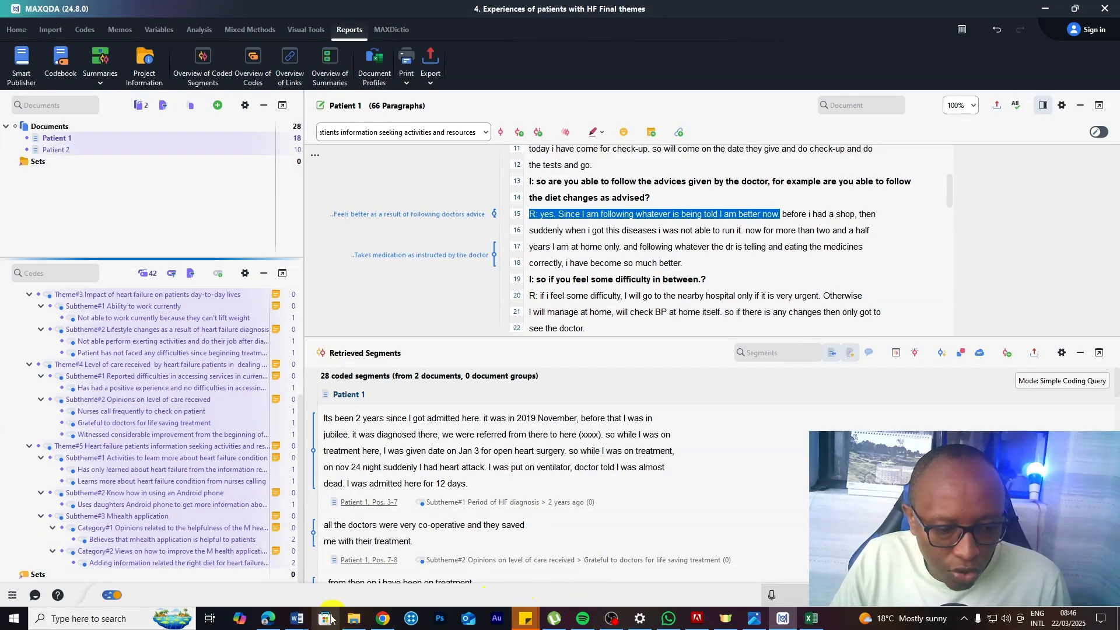
pyautogui.click(304, 622)
pyautogui.click(331, 580)
pyautogui.click(777, 597)
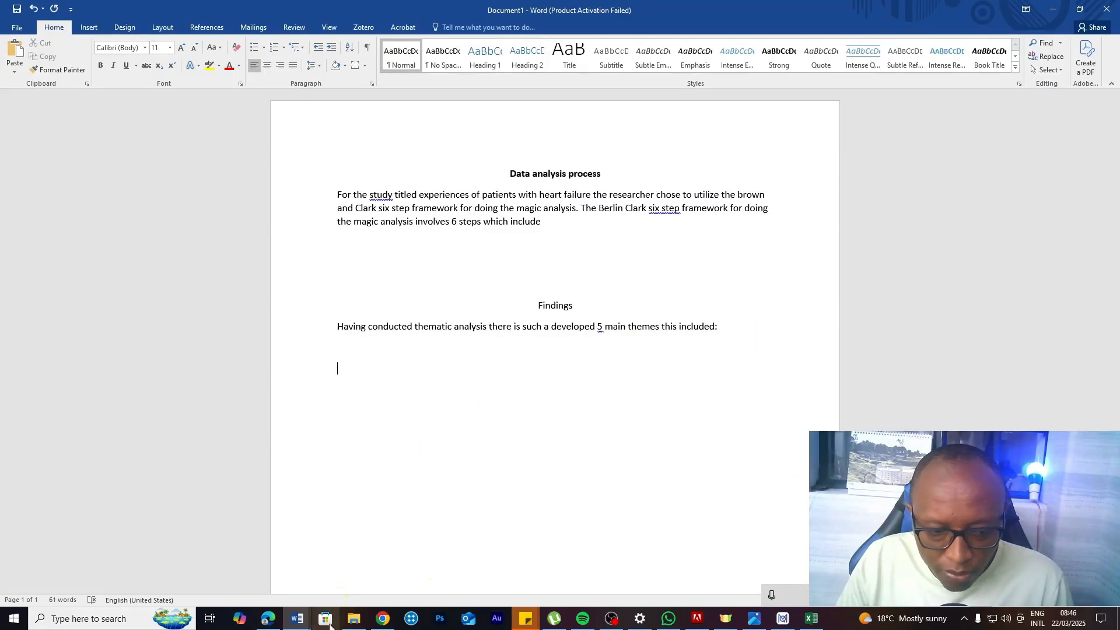
# Copy the "Theme#1 HF diagnosis and associated physical challenges" title from the code system document and paste it below the introductory findings sentence.
pyautogui.moveTo(297, 619)
pyautogui.click(246, 569)
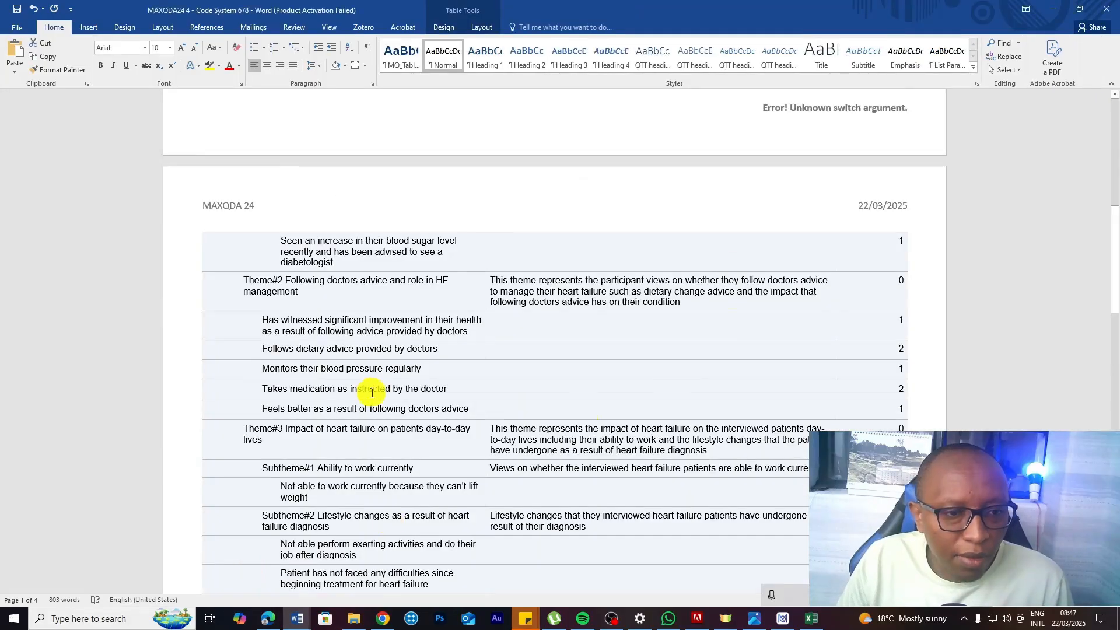
pyautogui.scroll(10, 372, 392)
pyautogui.click(283, 278)
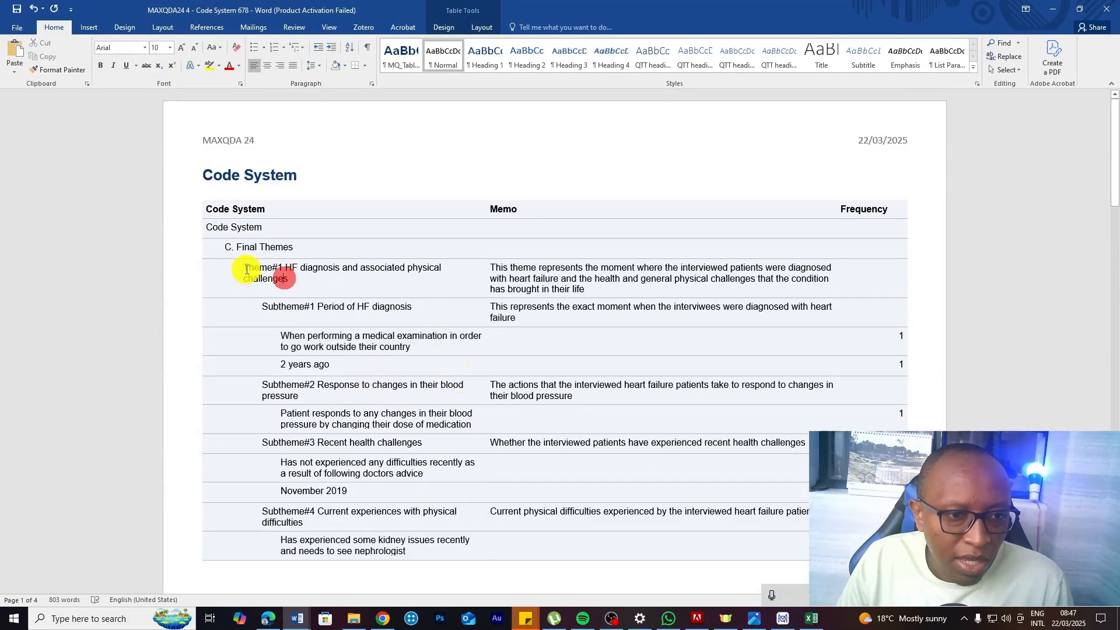
pyautogui.moveTo(246, 270); pyautogui.dragTo(292, 280)
pyautogui.rightClick(279, 273)
pyautogui.click(296, 296)
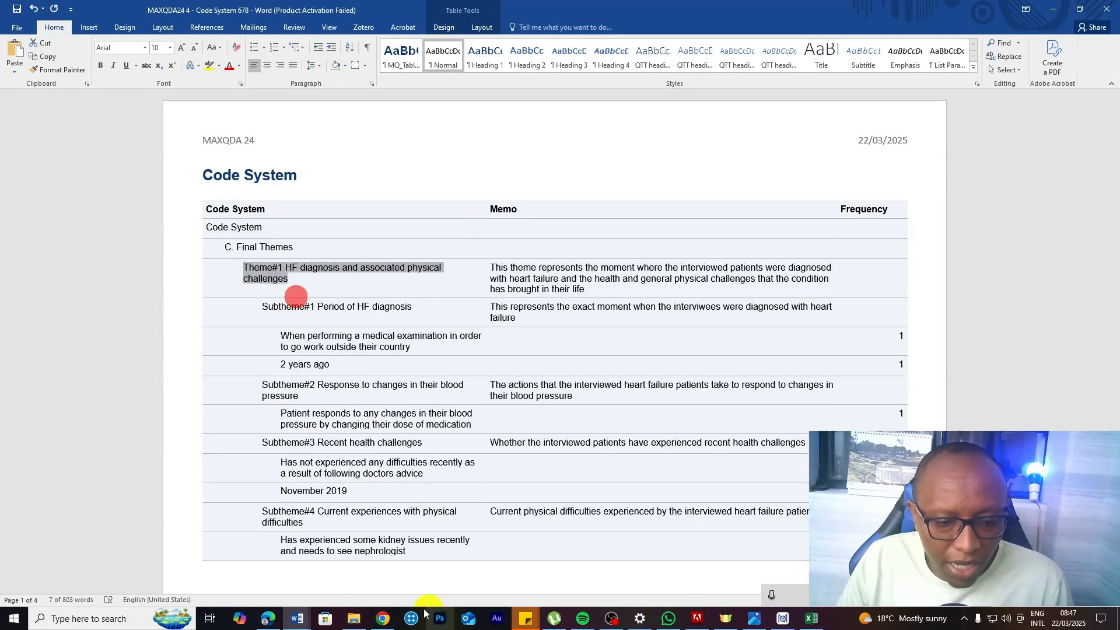
pyautogui.moveTo(307, 621)
pyautogui.click(337, 588)
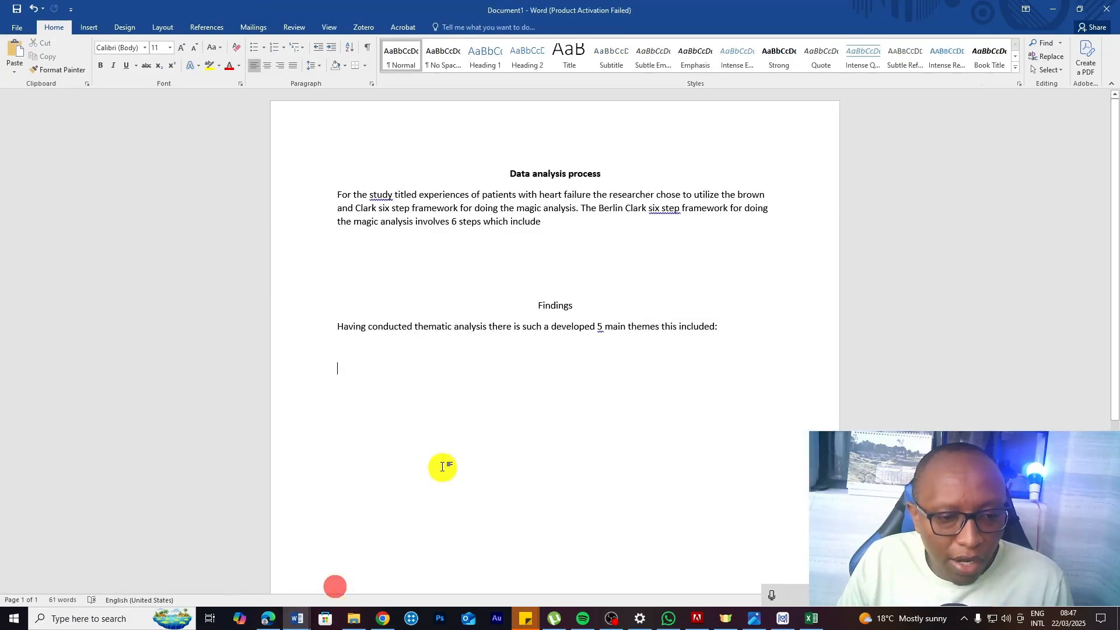
pyautogui.rightClick(397, 389)
pyautogui.click(472, 439)
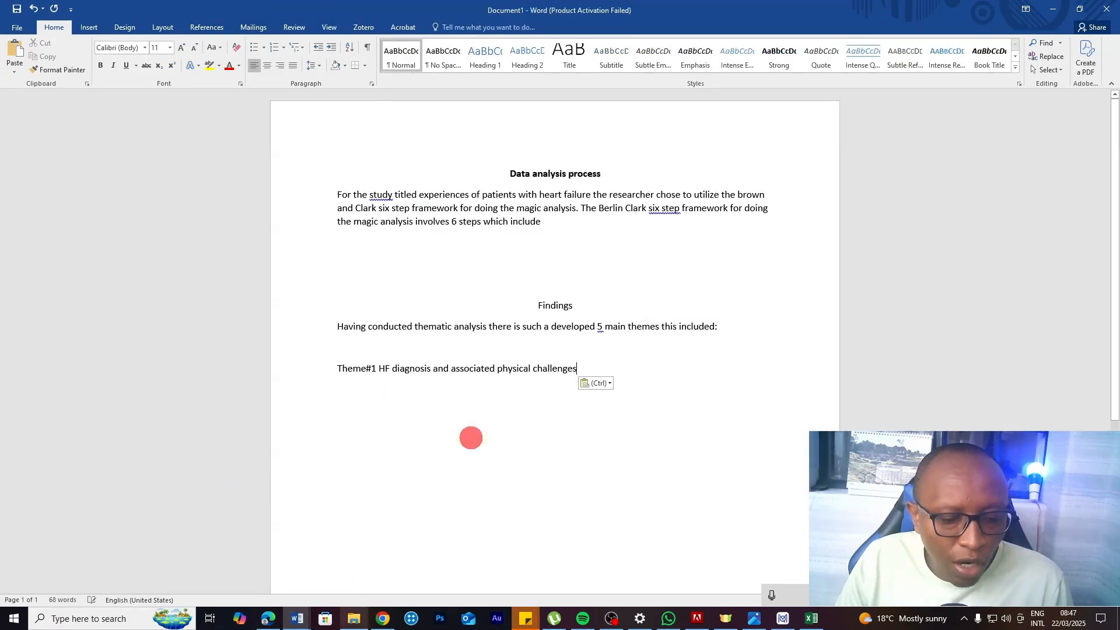
# Copy the "Theme#2 Following doctors advice and role in HF management" title from the code system document and paste it below the Theme#1 line.
pyautogui.moveTo(308, 620)
pyautogui.click(246, 573)
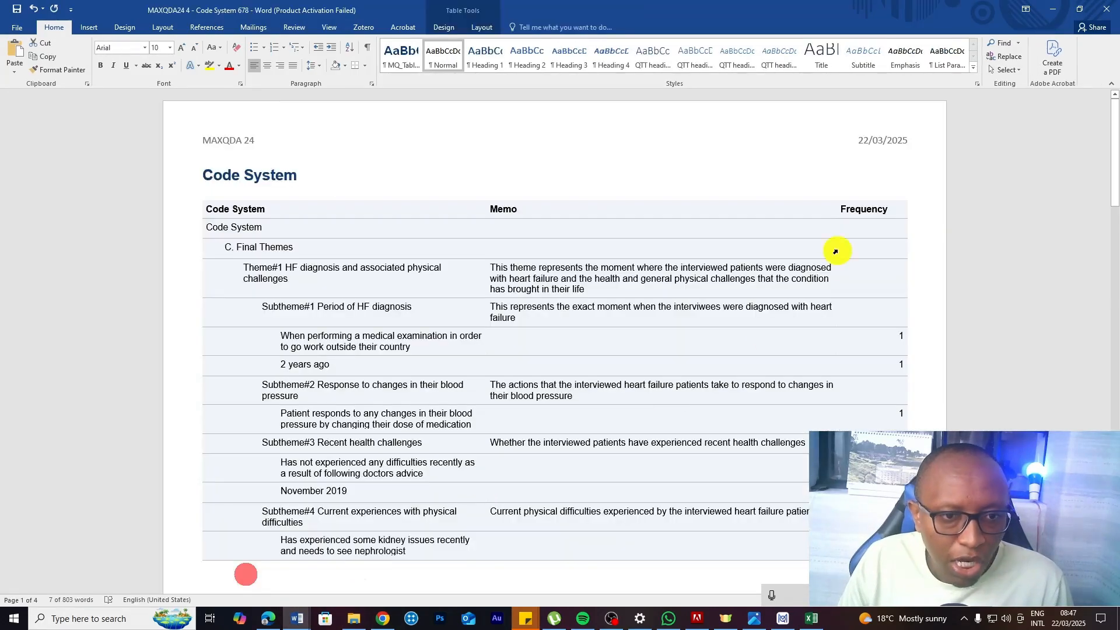
pyautogui.scroll(-3, 329, 415)
pyautogui.scroll(-5, 300, 255)
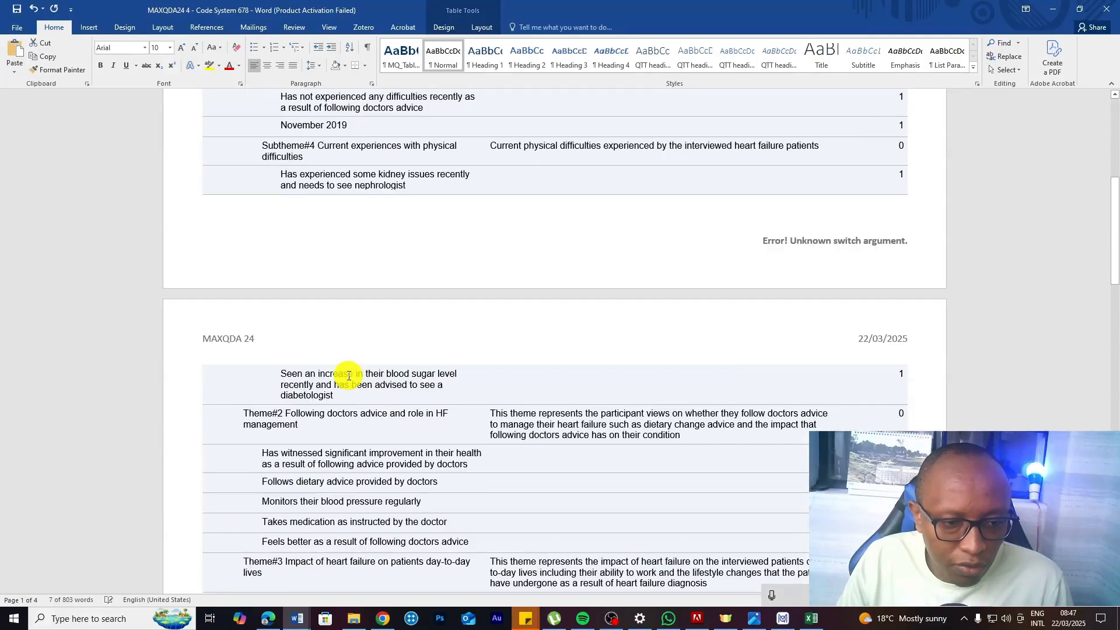
pyautogui.moveTo(246, 315); pyautogui.dragTo(297, 325)
pyautogui.rightClick(298, 322)
pyautogui.click(305, 337)
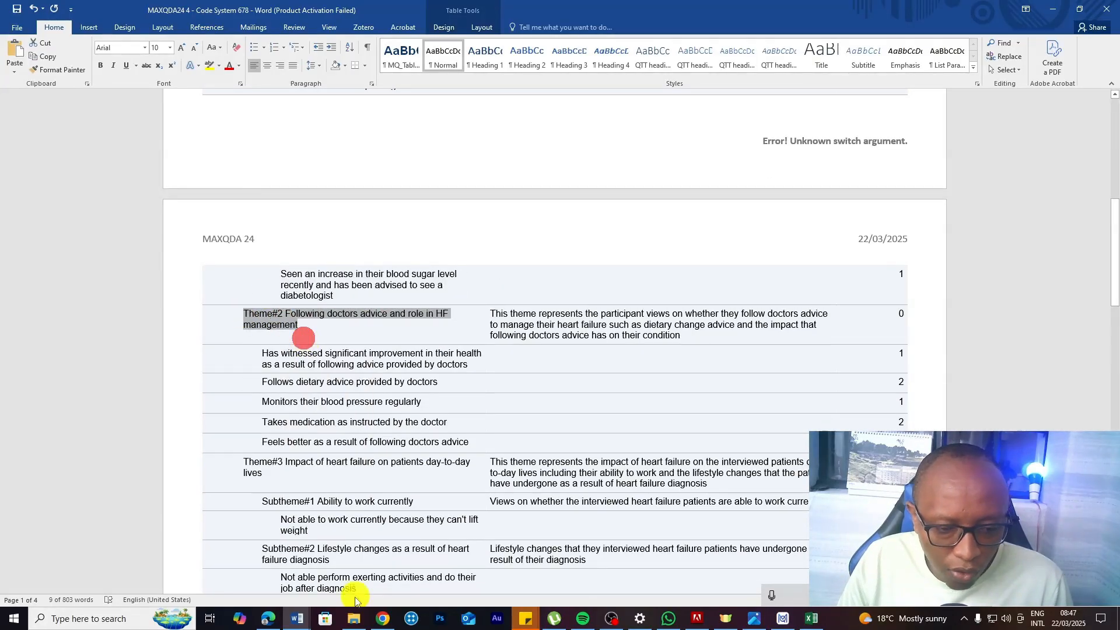
pyautogui.moveTo(296, 618)
pyautogui.click(371, 572)
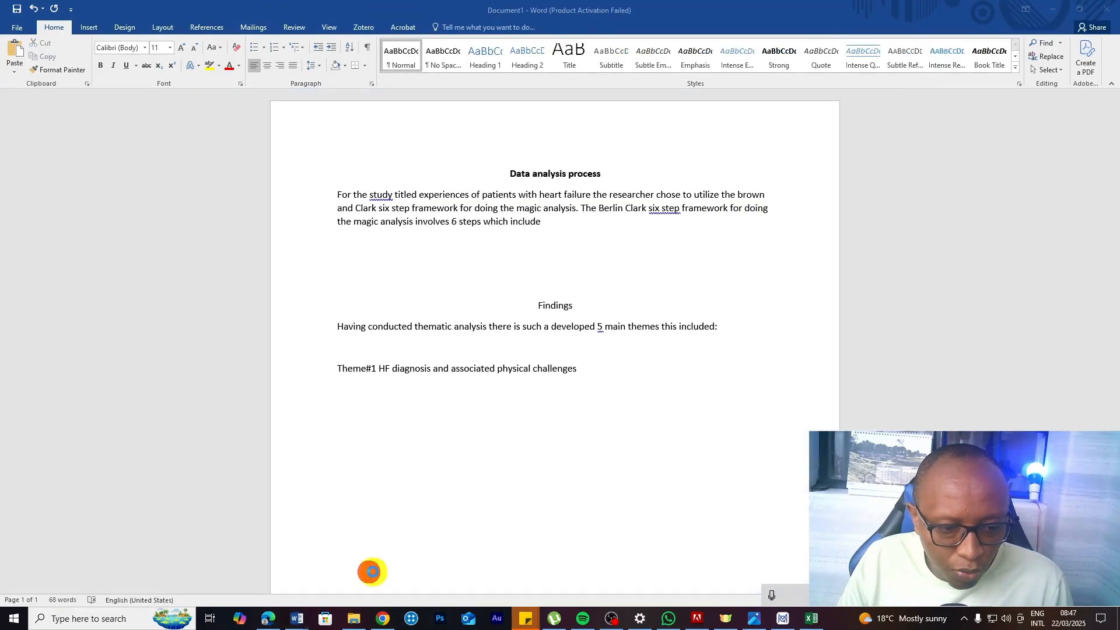
pyautogui.click(600, 374)
pyautogui.press('Return')
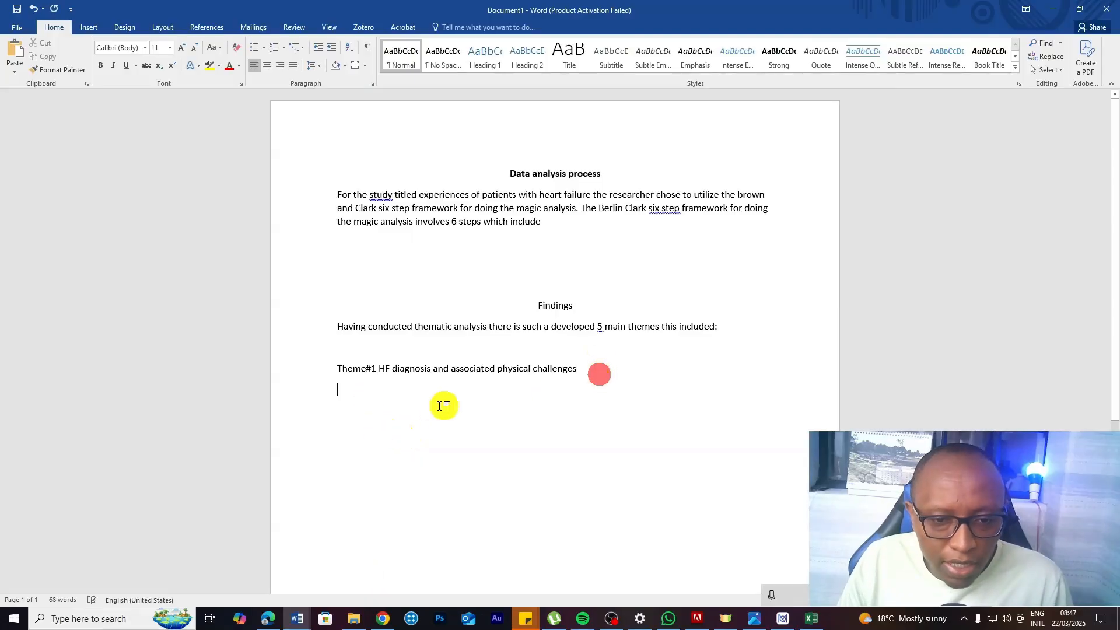
pyautogui.rightClick(418, 408)
pyautogui.click(498, 458)
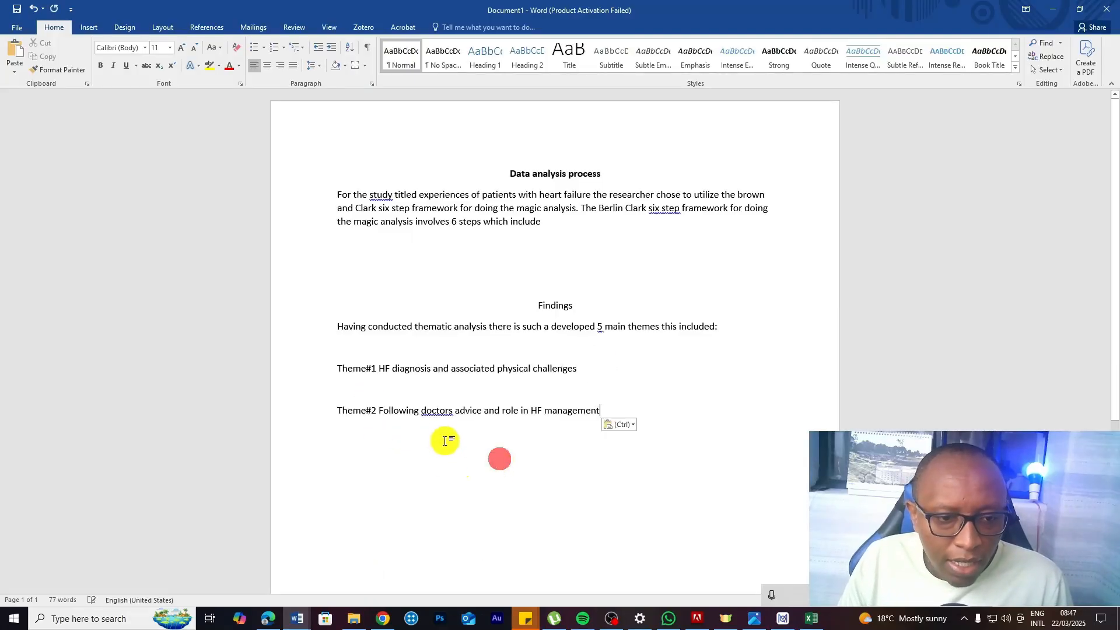
# Duplicate the Theme#1 title below the Theme#2 line and make the copy bold as a section heading.
pyautogui.scroll(-4, 445, 441)
pyautogui.moveTo(334, 201); pyautogui.dragTo(581, 198)
pyautogui.rightClick(550, 200)
pyautogui.click(562, 221)
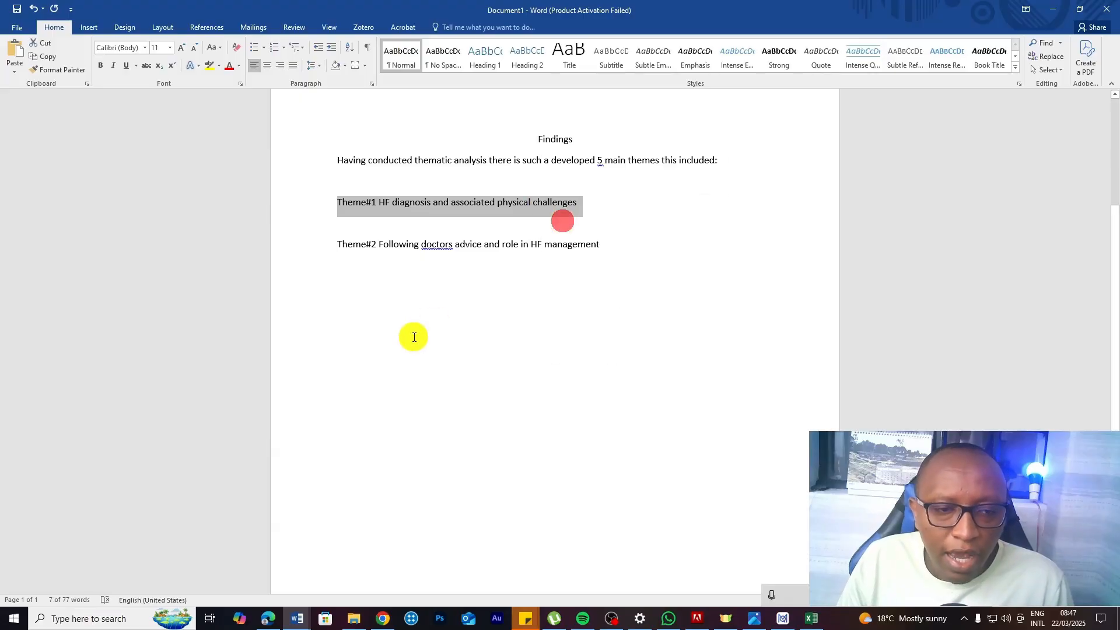
pyautogui.rightClick(414, 337)
pyautogui.click(348, 313)
pyautogui.click(674, 235)
pyautogui.click(603, 246)
pyautogui.press('Return')
pyautogui.press('Return')
pyautogui.rightClick(366, 330)
pyautogui.click(425, 383)
pyautogui.click(325, 285)
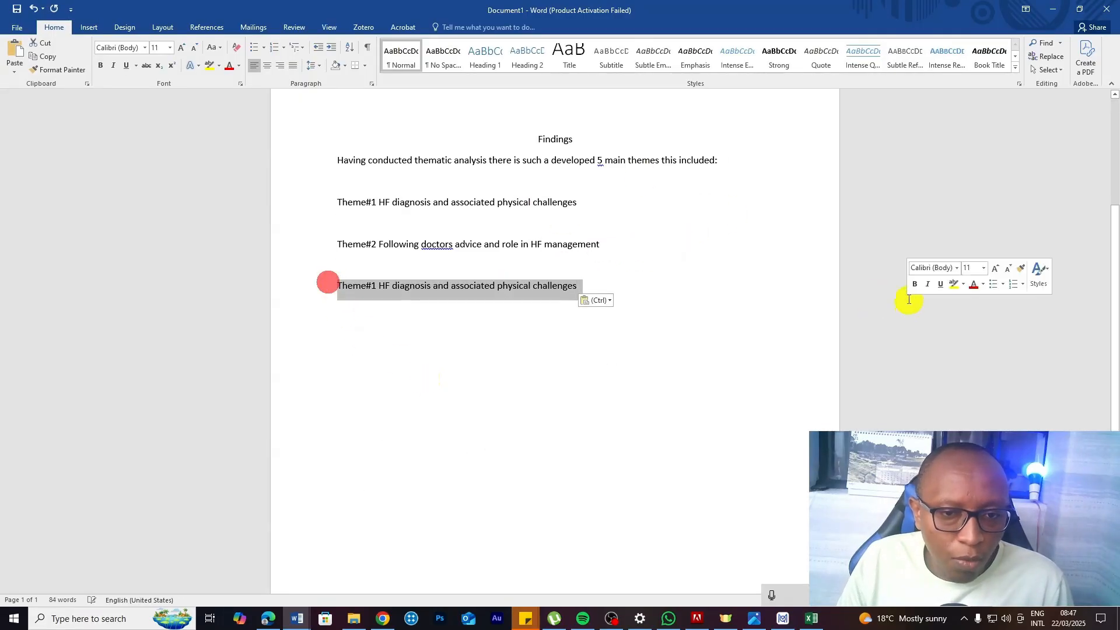
pyautogui.click(101, 69)
# Copy the memo text describing Theme#1 from the exported code system document.
pyautogui.click(295, 616)
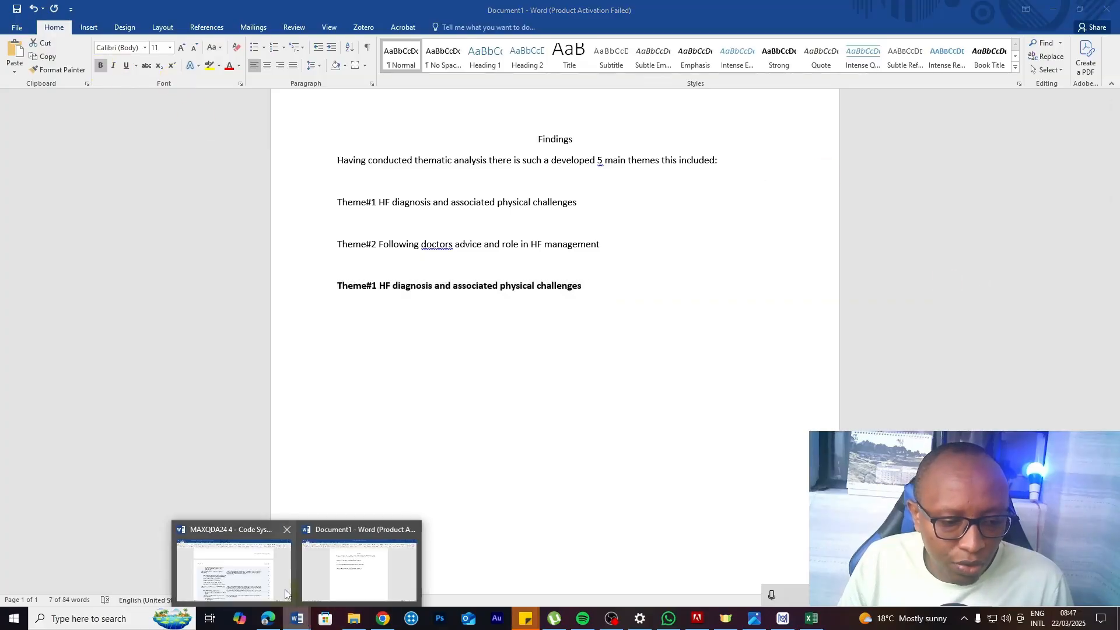
pyautogui.click(285, 594)
pyautogui.click(479, 332)
pyautogui.scroll(3, 533, 329)
pyautogui.scroll(5, 532, 330)
pyautogui.moveTo(490, 260); pyautogui.dragTo(631, 286)
pyautogui.scroll(-4, 512, 295)
pyautogui.scroll(4, 545, 300)
pyautogui.moveTo(490, 268); pyautogui.dragTo(585, 290)
pyautogui.rightClick(554, 280)
pyautogui.click(594, 305)
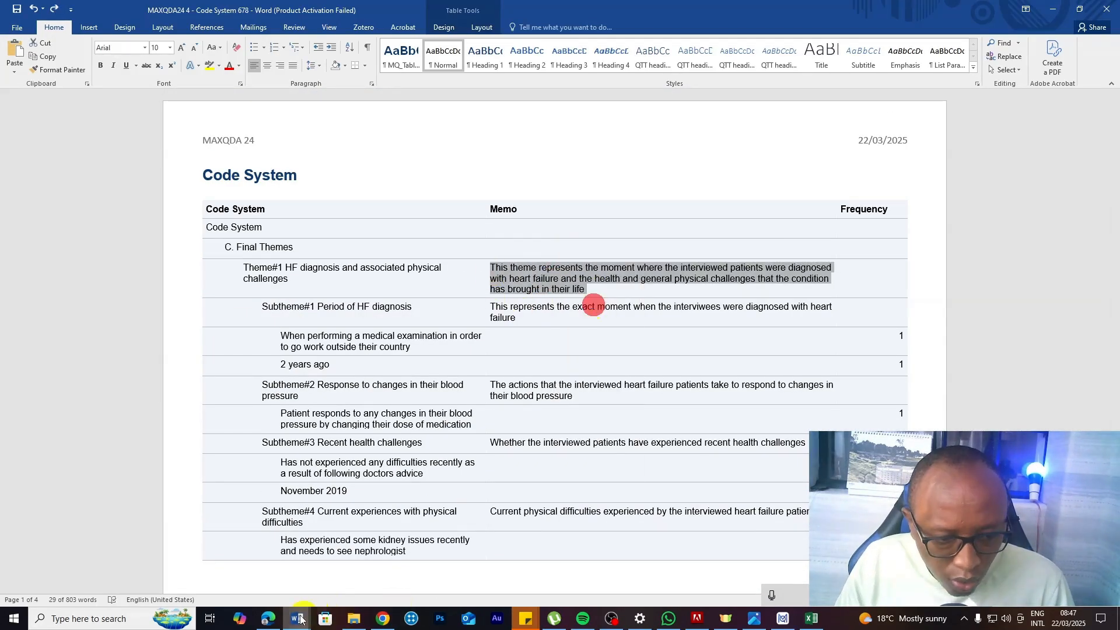
# Paste the copied theme description on a new line under the bold Theme#1 heading in the findings document.
pyautogui.moveTo(300, 619)
pyautogui.click(362, 575)
pyautogui.click(586, 294)
pyautogui.press('Return')
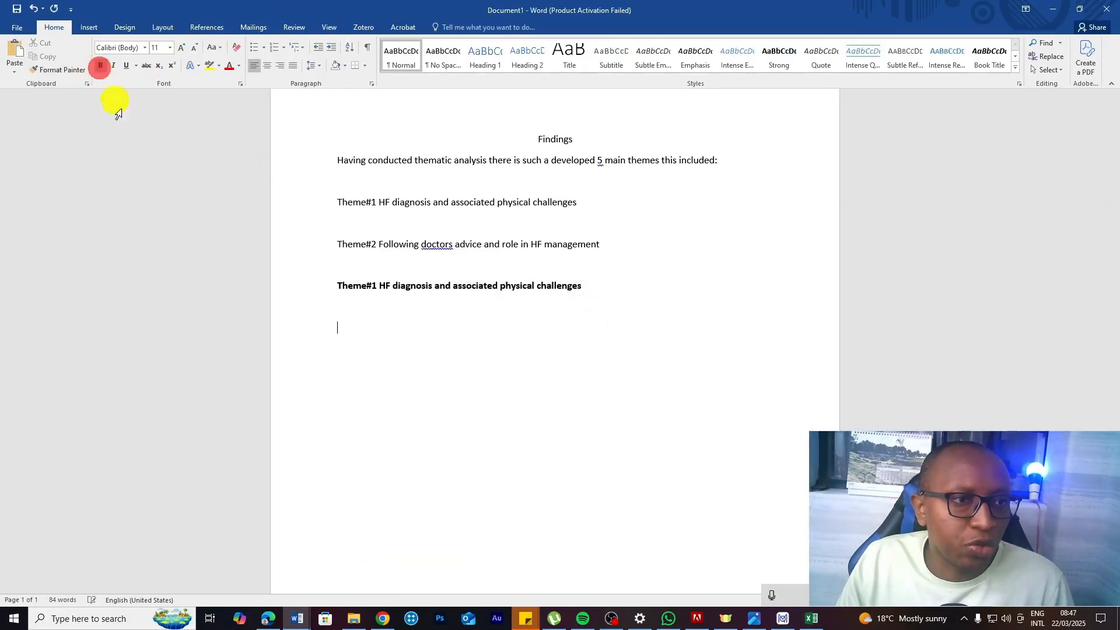
pyautogui.rightClick(333, 318)
pyautogui.click(410, 367)
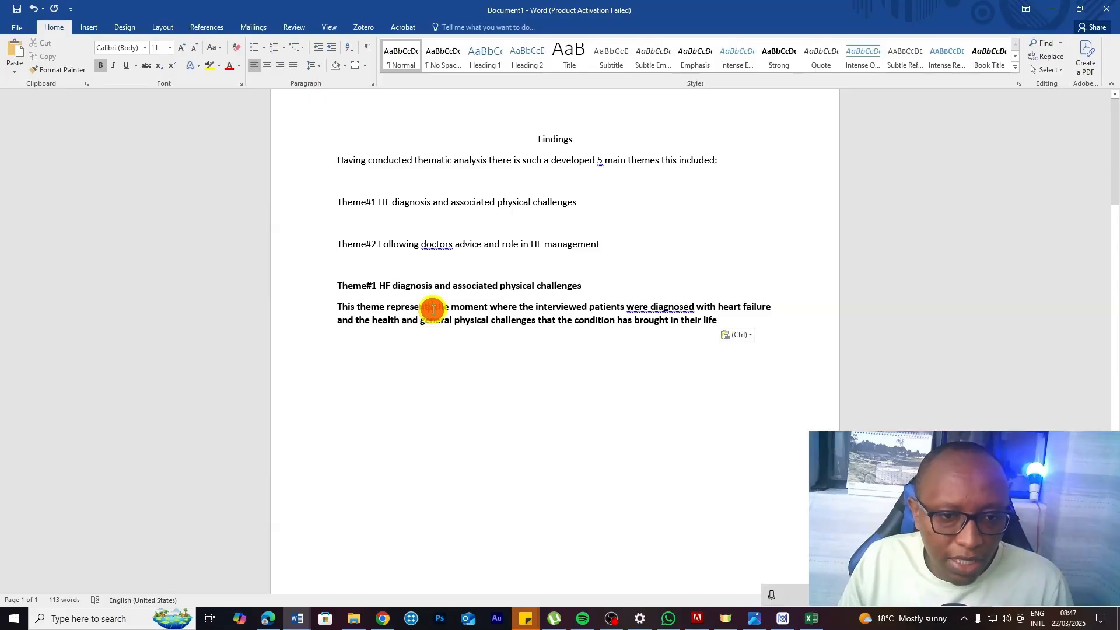
# Change "represents" to "represented" in the Theme#1 description, delete "has" before "brought", and end the sentence with a period.
pyautogui.click(433, 310)
pyautogui.press('BackSpace')
pyautogui.write('ed')
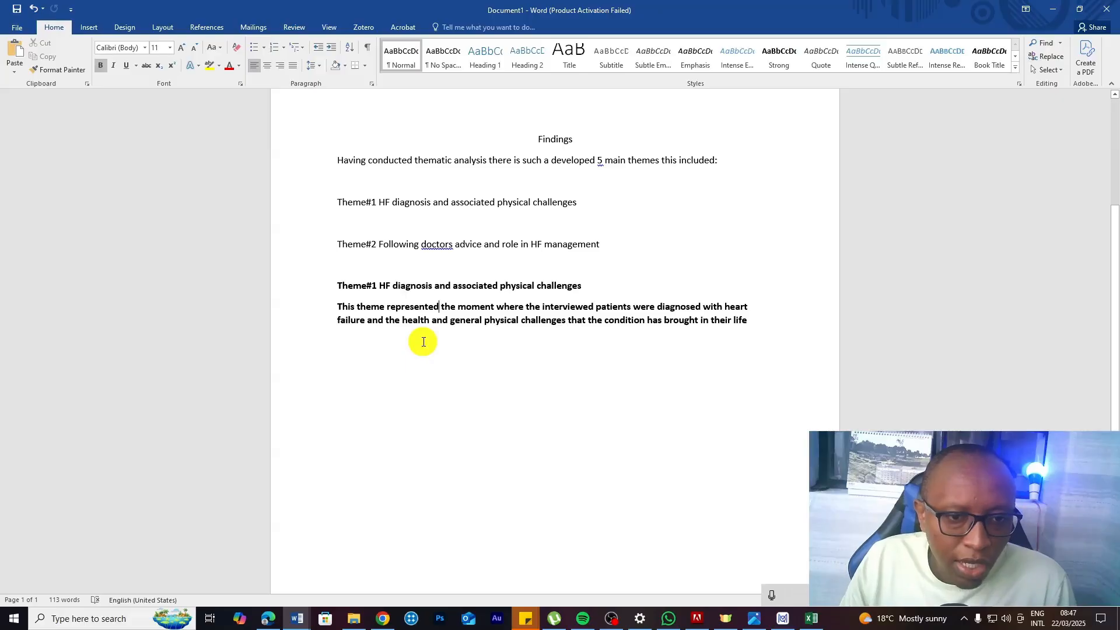
pyautogui.doubleClick(660, 320)
pyautogui.press('Delete')
pyautogui.click(732, 322)
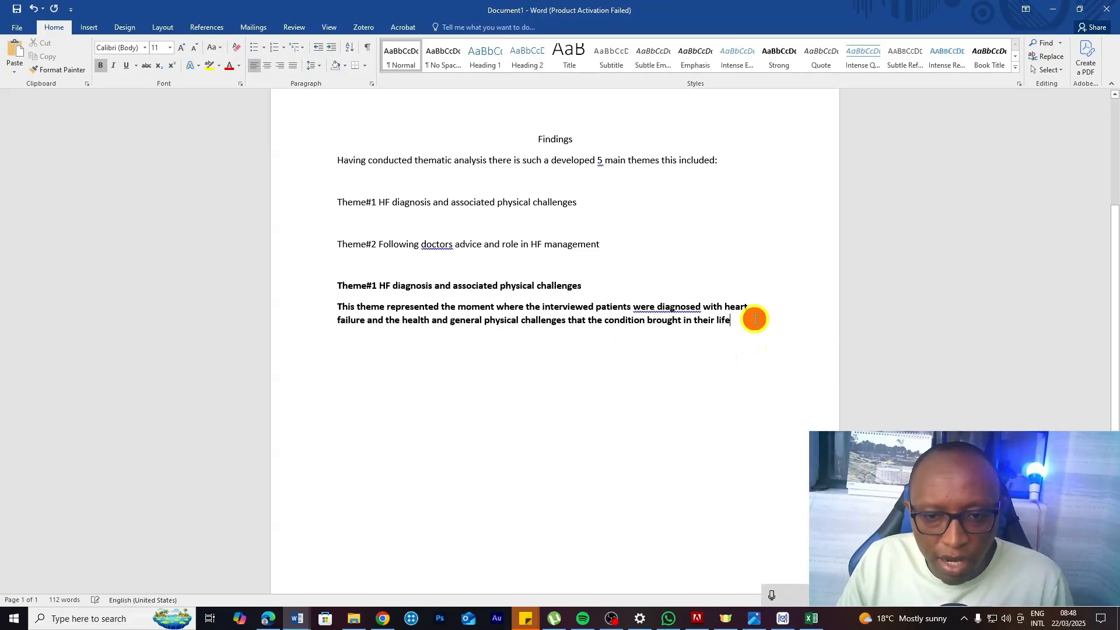
pyautogui.write('.')
# Remove the bold formatting from the Theme#1 description and add blank lines beneath it.
pyautogui.moveTo(337, 306); pyautogui.dragTo(858, 332)
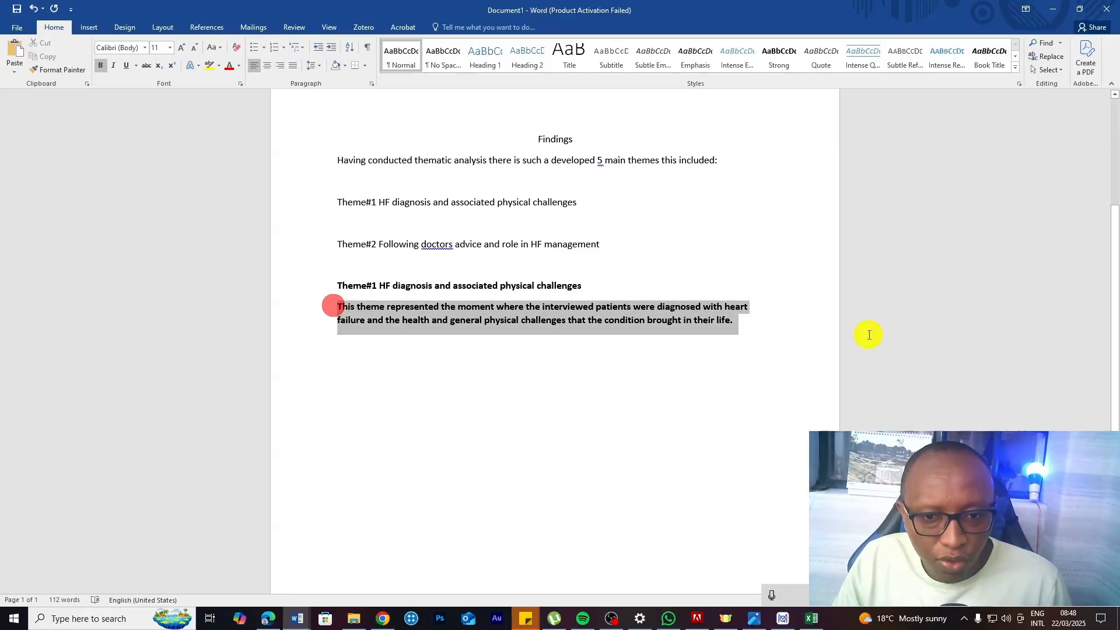
pyautogui.click(101, 65)
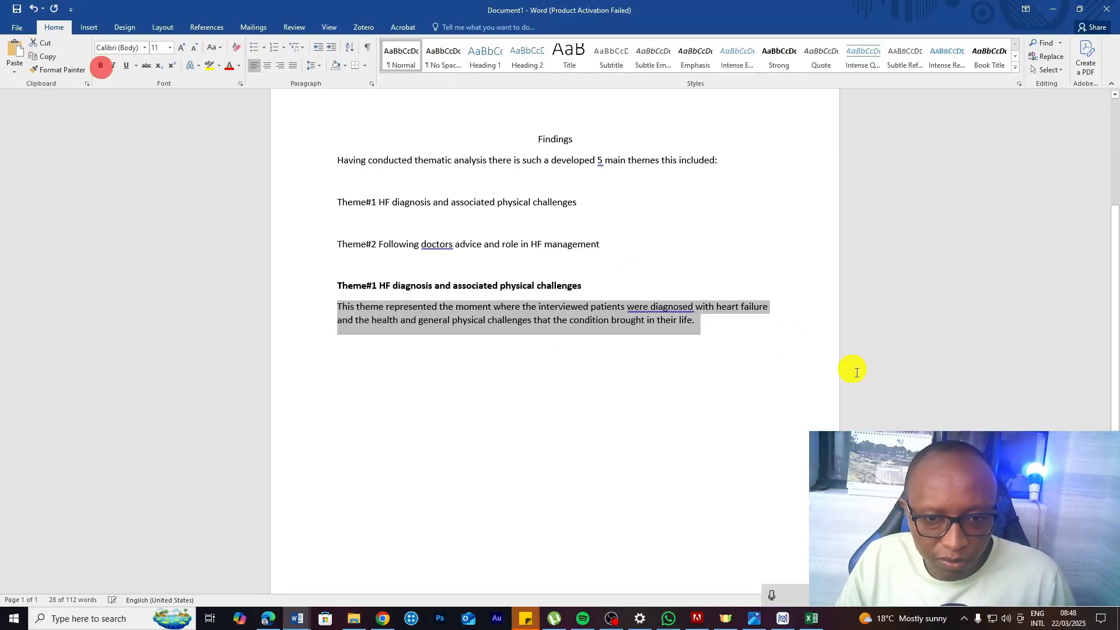
pyautogui.click(740, 332)
pyautogui.press('Return')
pyautogui.press('Return')
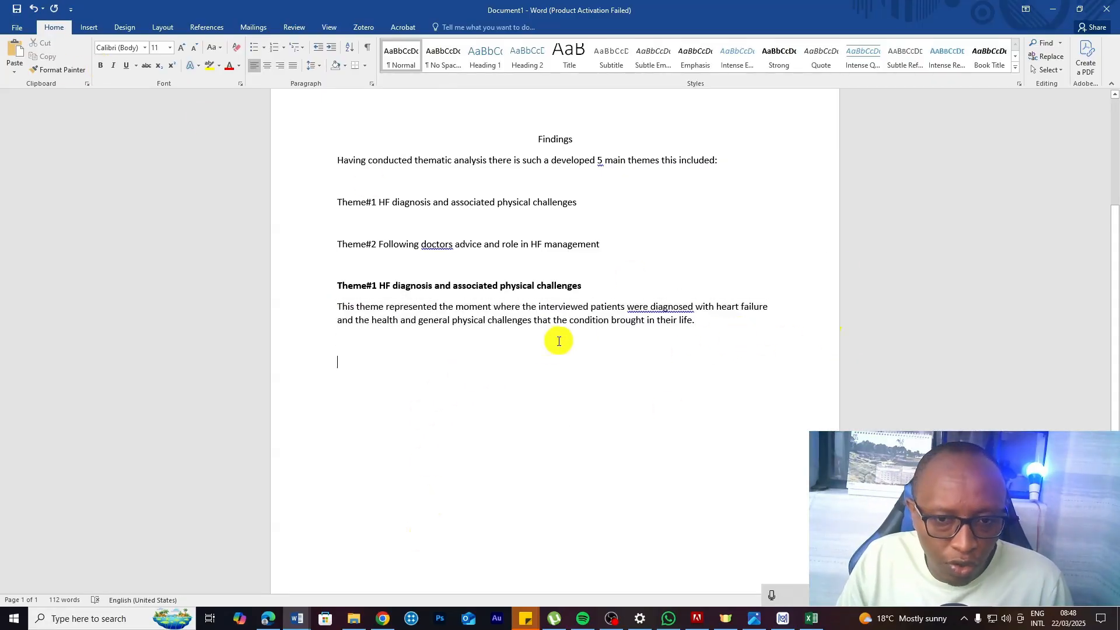
# Review Theme#1's subthemes in the code system document, then dictate at the end of its description that the theme combines four subthemes.
pyautogui.moveTo(297, 617)
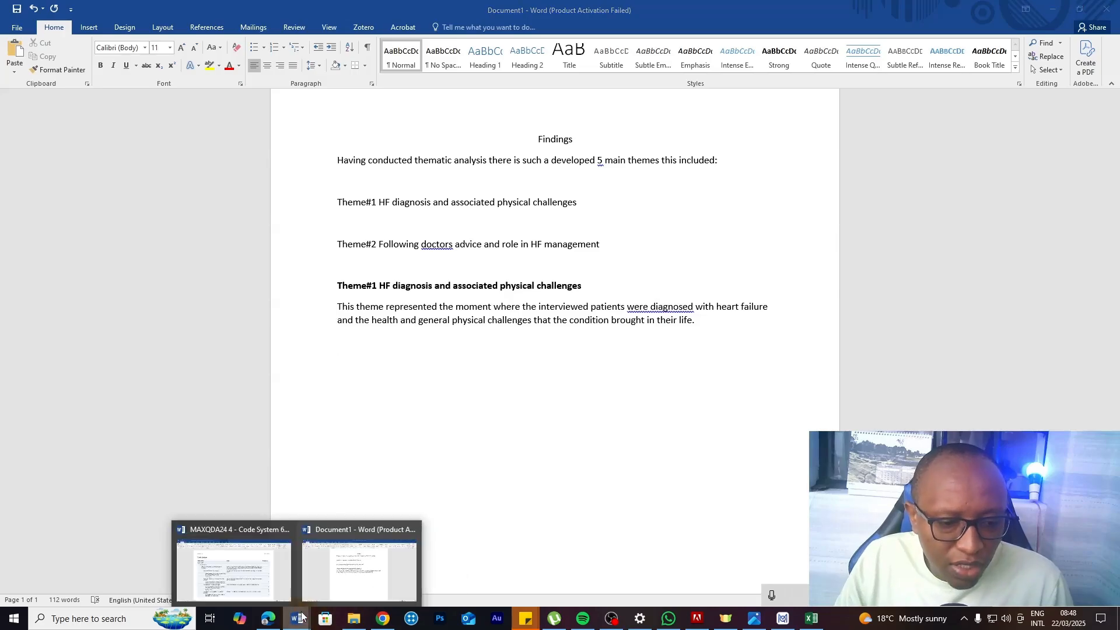
pyautogui.click(259, 573)
pyautogui.scroll(-1, 303, 306)
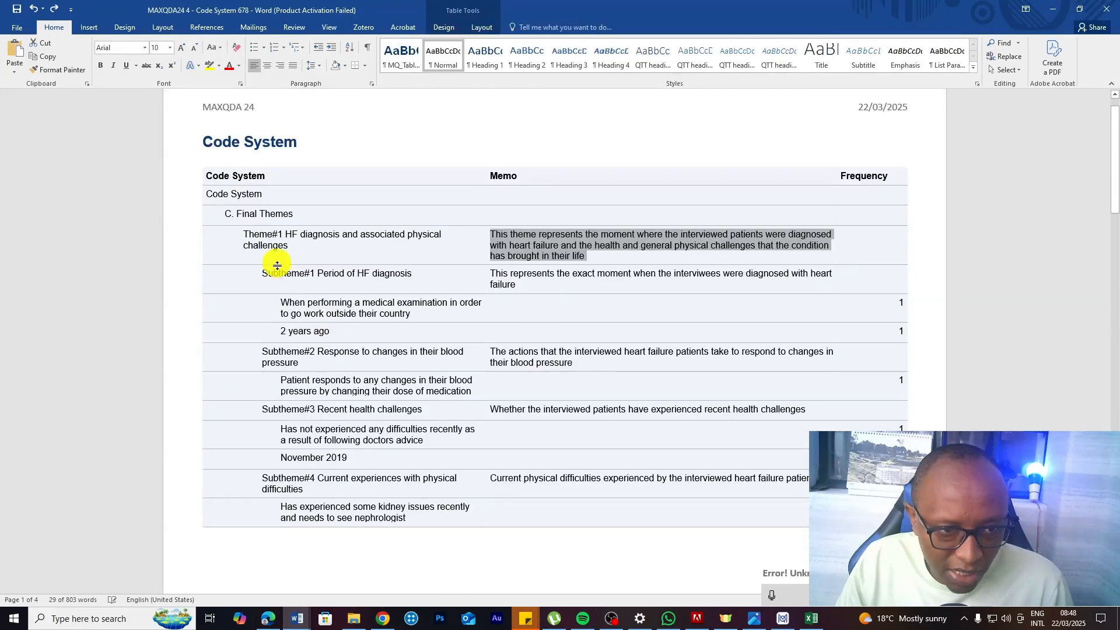
pyautogui.scroll(-1, 288, 331)
pyautogui.scroll(-8, 289, 333)
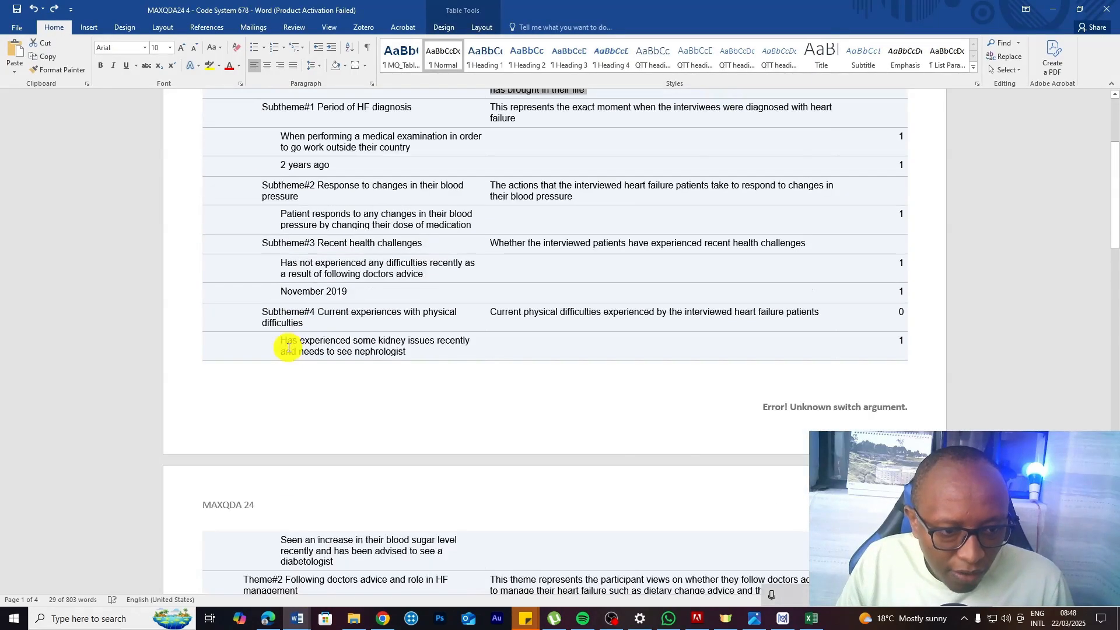
pyautogui.click(1056, 9)
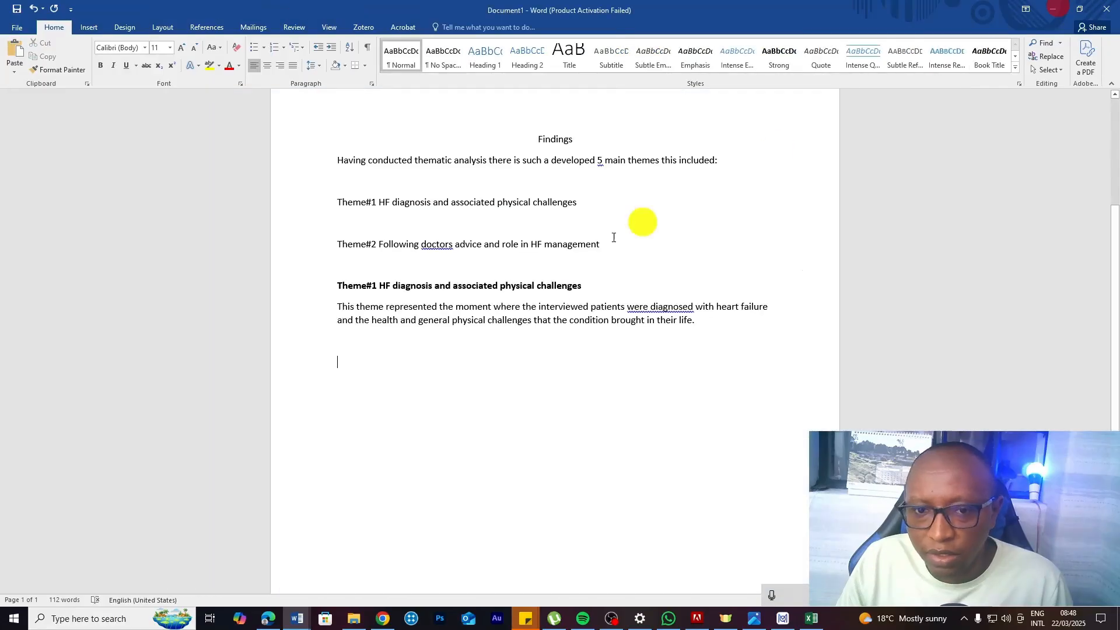
pyautogui.click(712, 320)
pyautogui.click(772, 595)
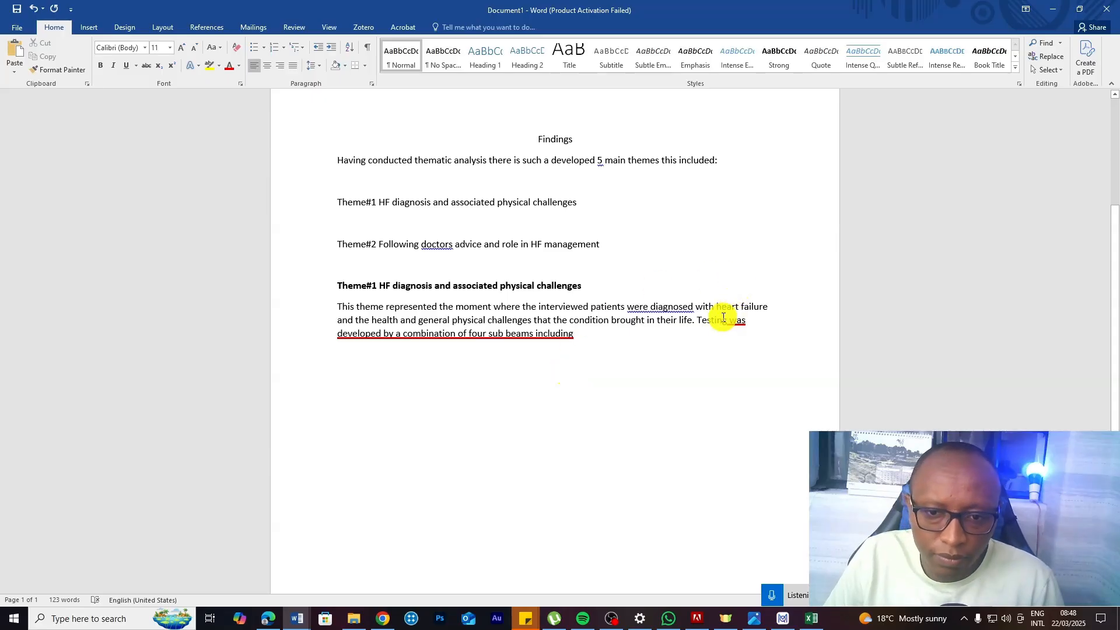
# Correct the misheard words in the dictated sentence so that it starts with "This theme was" and uses "theme" after "four sub".
pyautogui.moveTo(719, 320); pyautogui.dragTo(698, 317)
pyautogui.press('BackSpace')
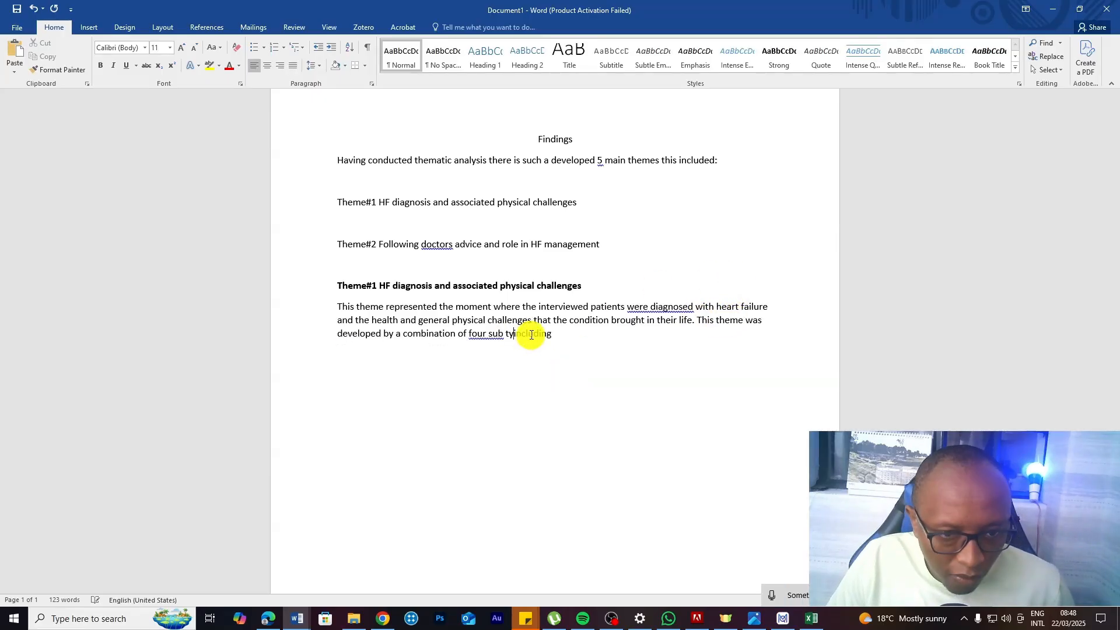
pyautogui.press('BackSpace')
pyautogui.press('BackSpace')
pyautogui.write('theme')
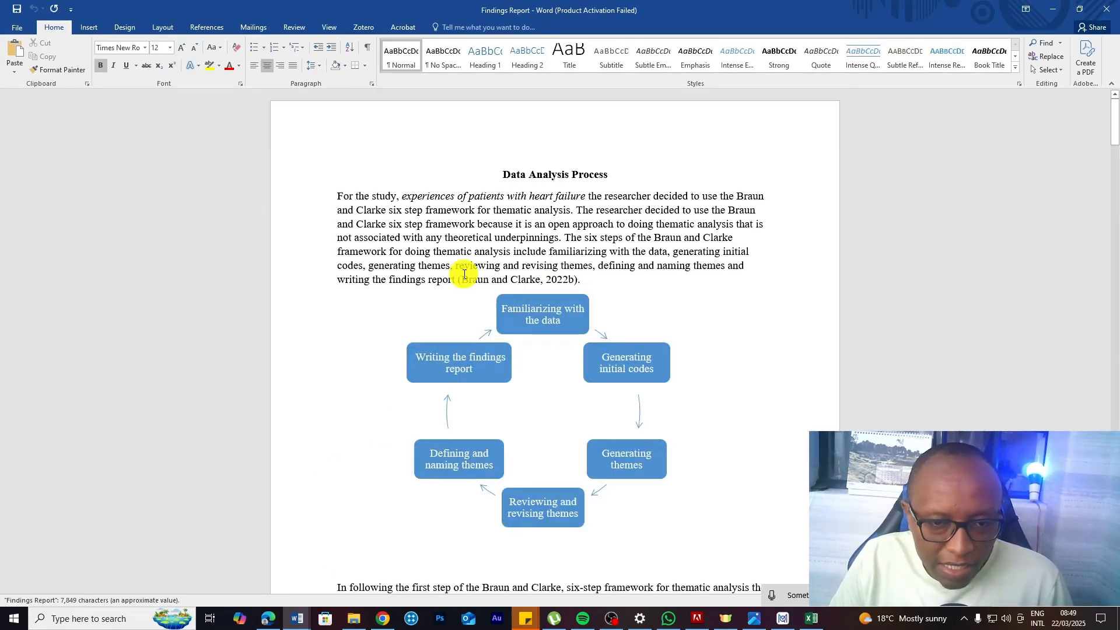
# Examine the Data Analysis Process section of the finished report, going through each stage in the six-step thematic analysis cycle diagram.
pyautogui.scroll(-3, 493, 229)
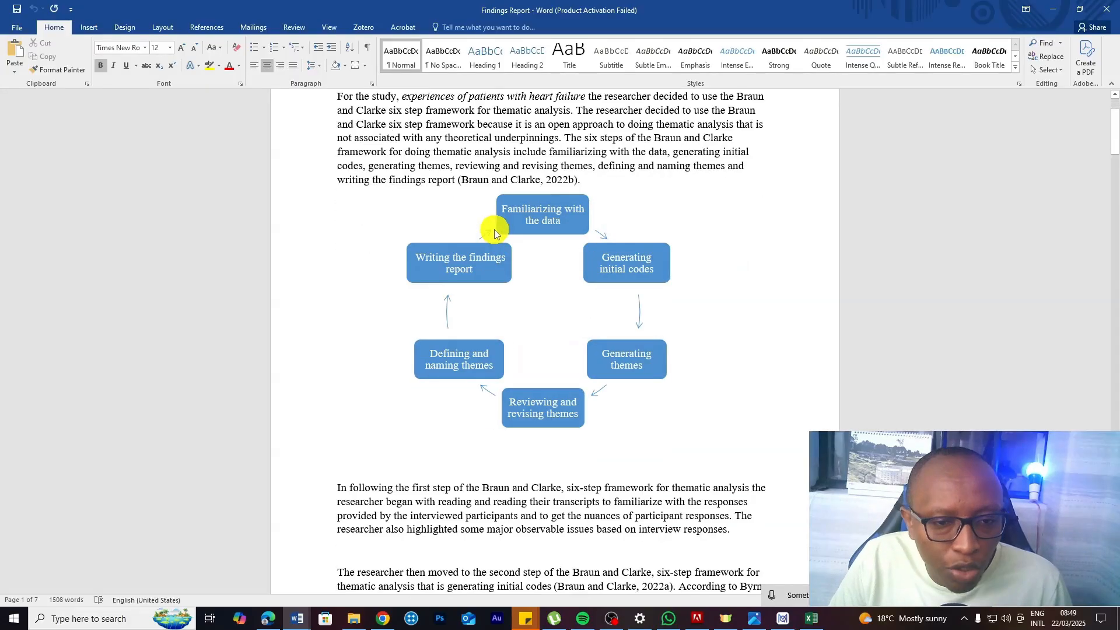
pyautogui.scroll(3, 493, 230)
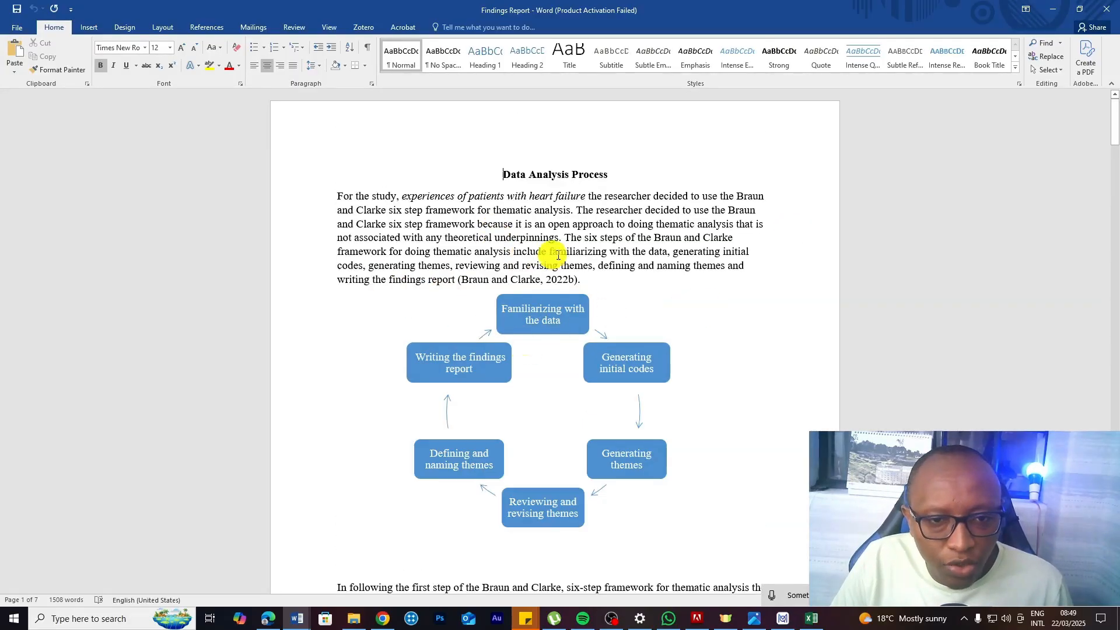
pyautogui.moveTo(504, 175); pyautogui.dragTo(663, 169)
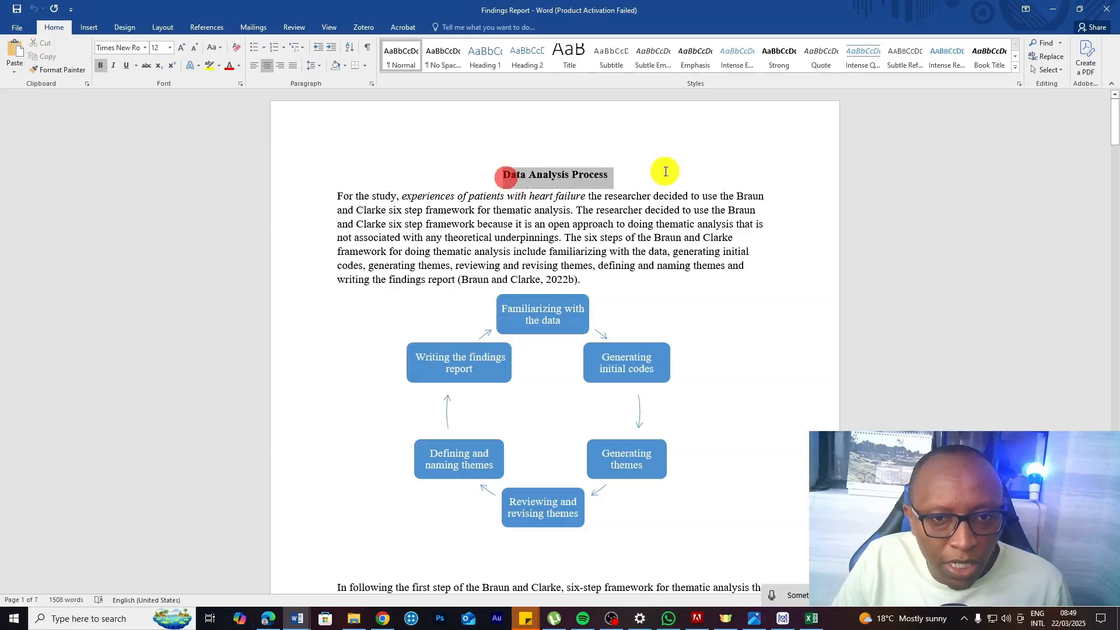
pyautogui.scroll(-3, 518, 282)
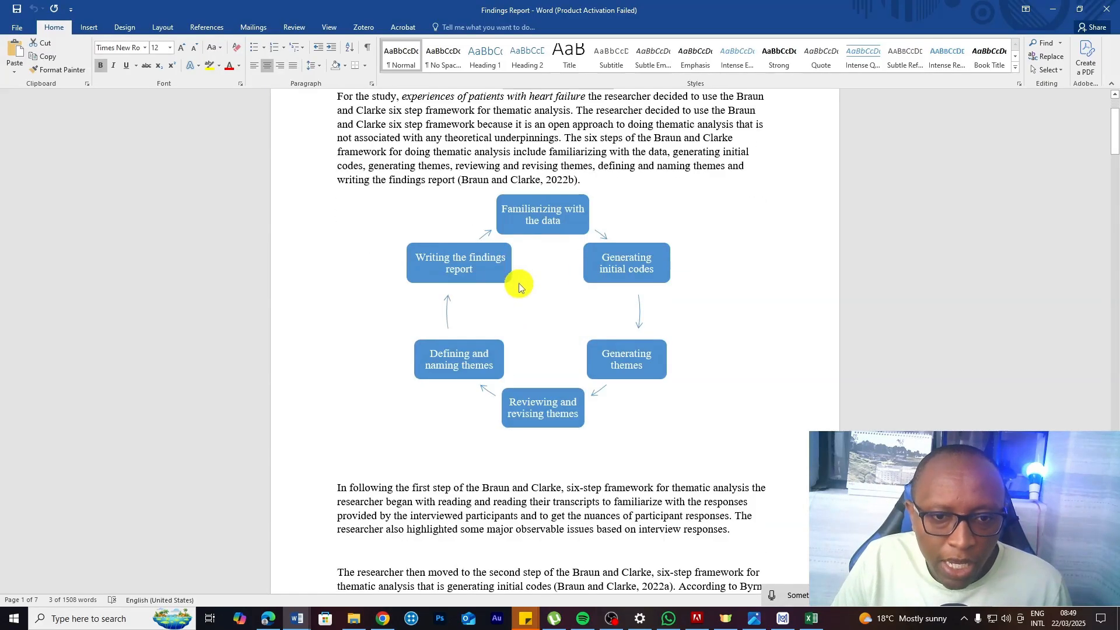
pyautogui.scroll(-1, 535, 270)
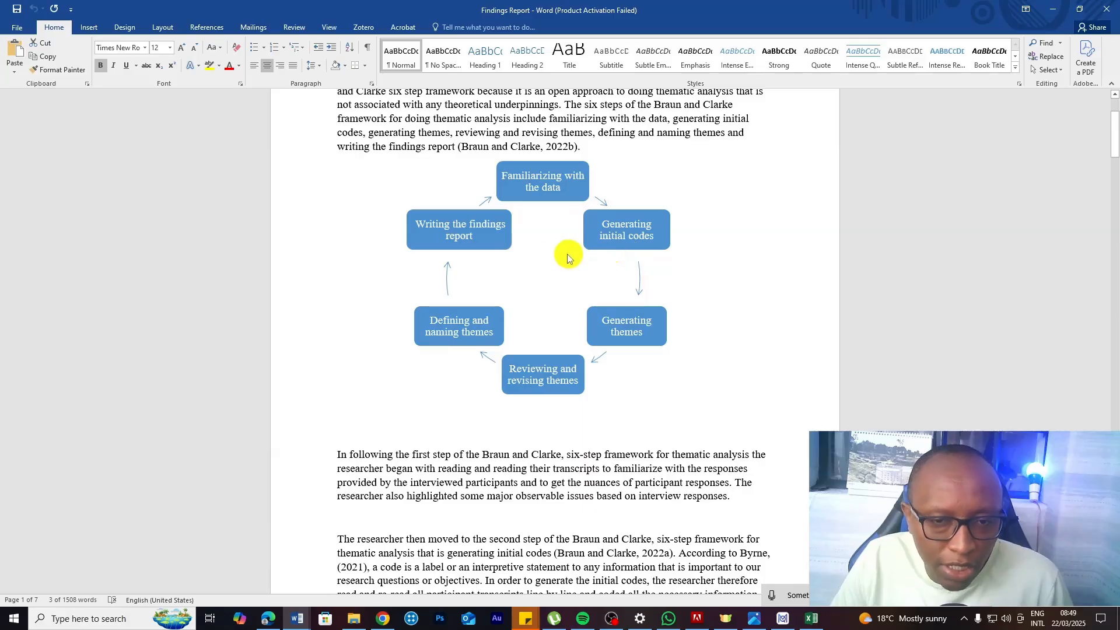
pyautogui.click(533, 184)
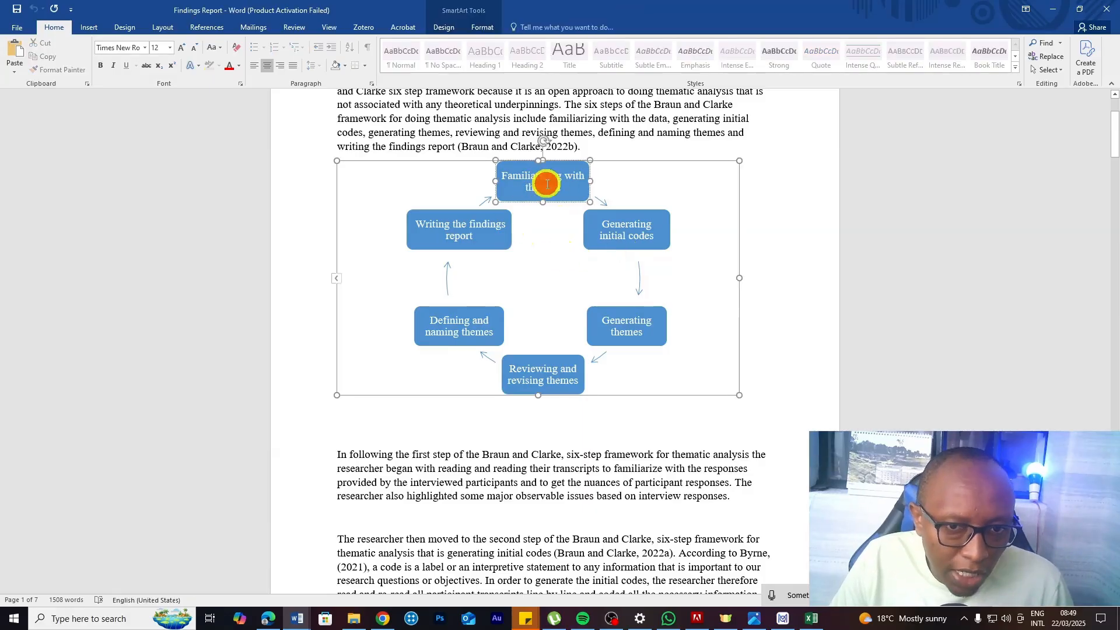
pyautogui.click(636, 241)
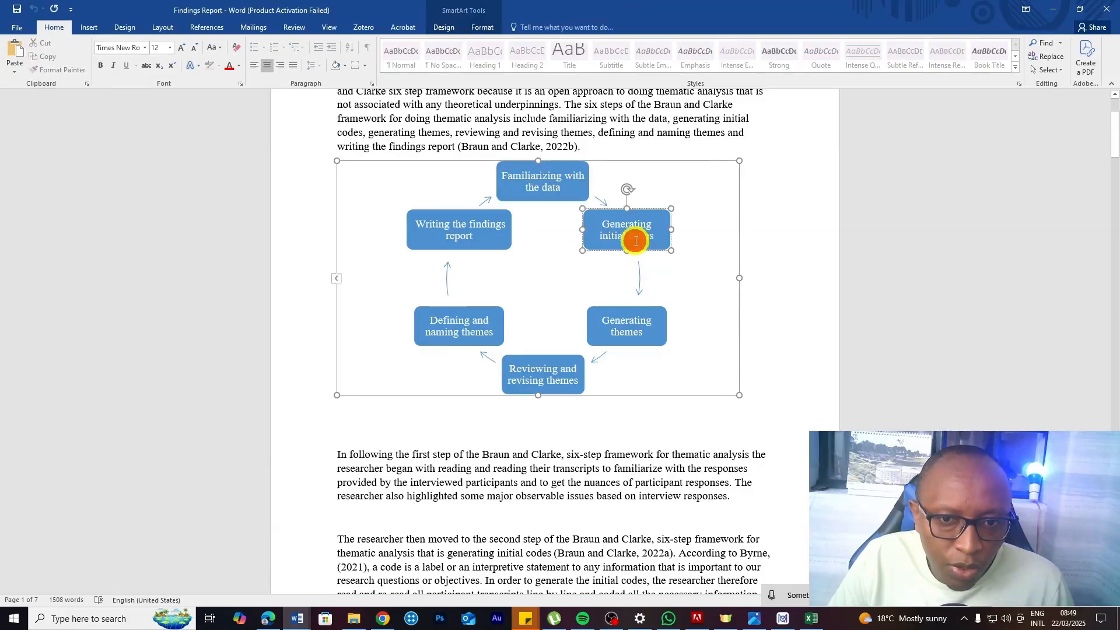
pyautogui.click(624, 321)
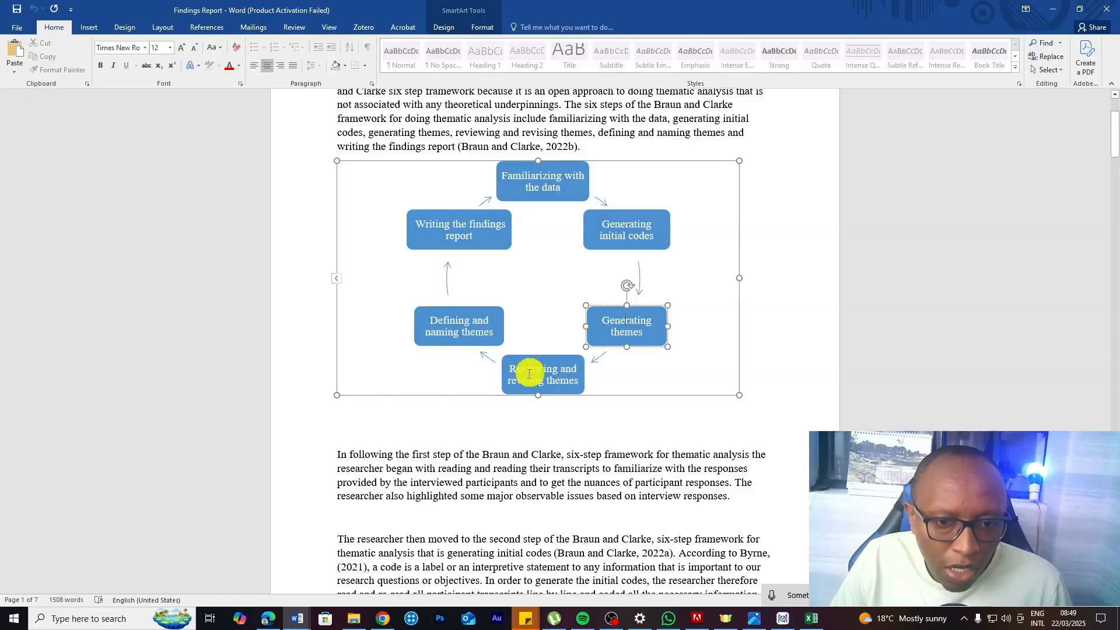
pyautogui.click(464, 325)
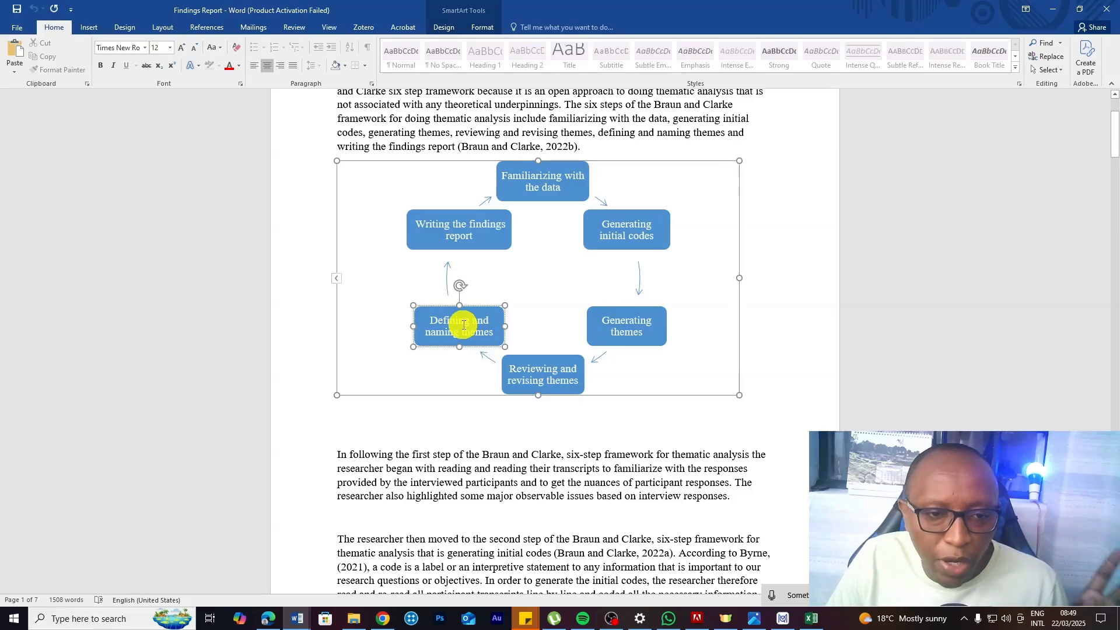
pyautogui.click(461, 233)
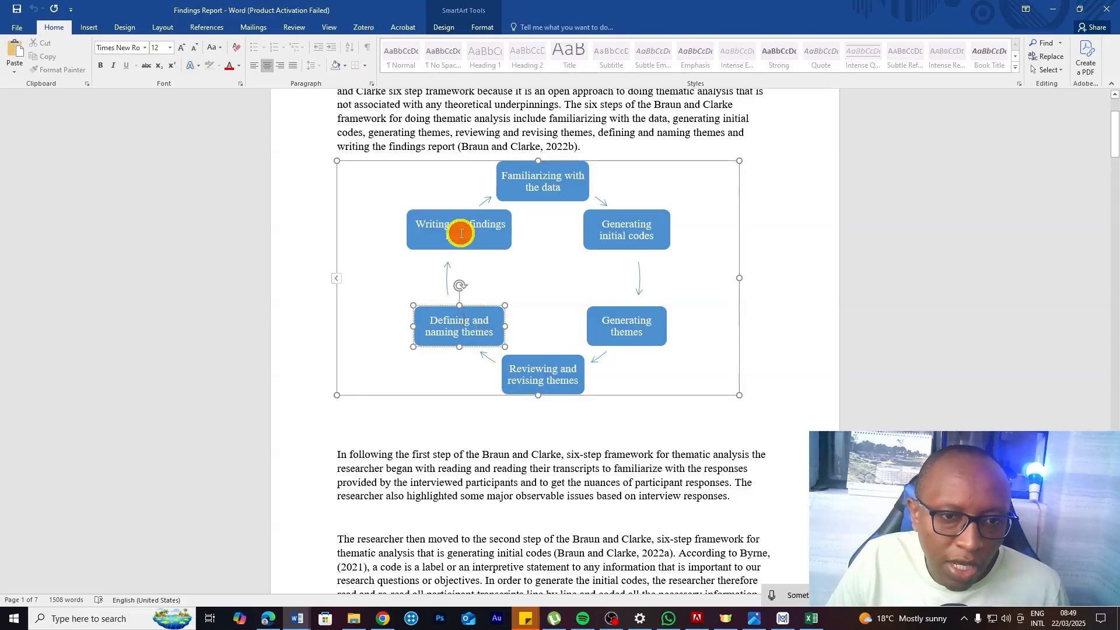
# Review how the Results section lists the main themes, introduces Theme#1 and presents its subthemes in a hierarchy chart.
pyautogui.scroll(-15, 461, 234)
pyautogui.scroll(-7, 461, 233)
pyautogui.scroll(7, 461, 233)
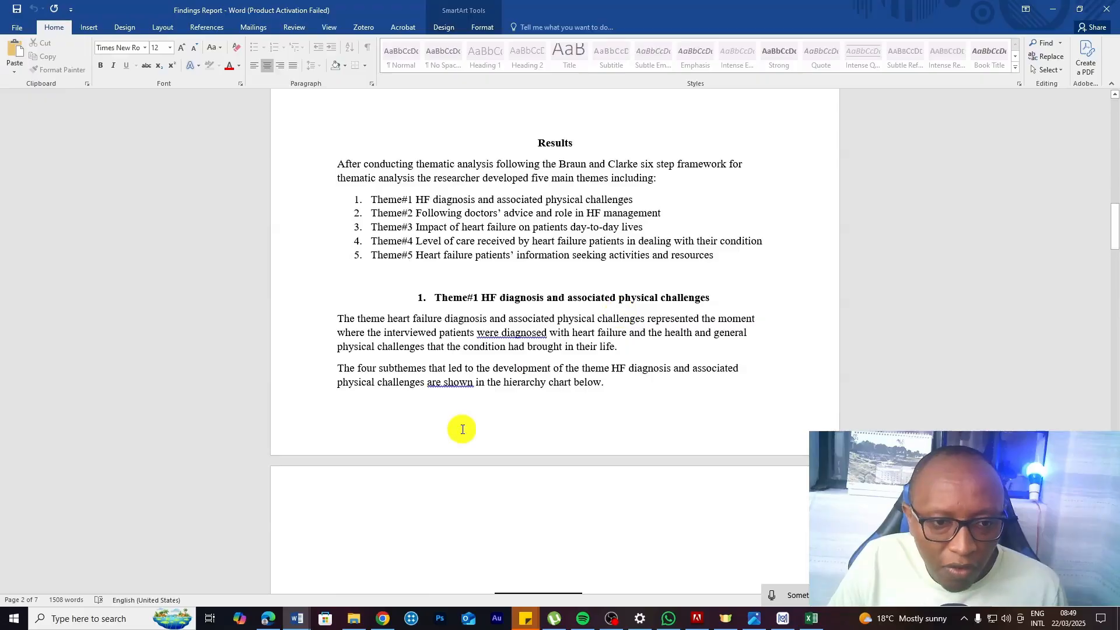
pyautogui.scroll(-6, 463, 430)
pyautogui.click(525, 264)
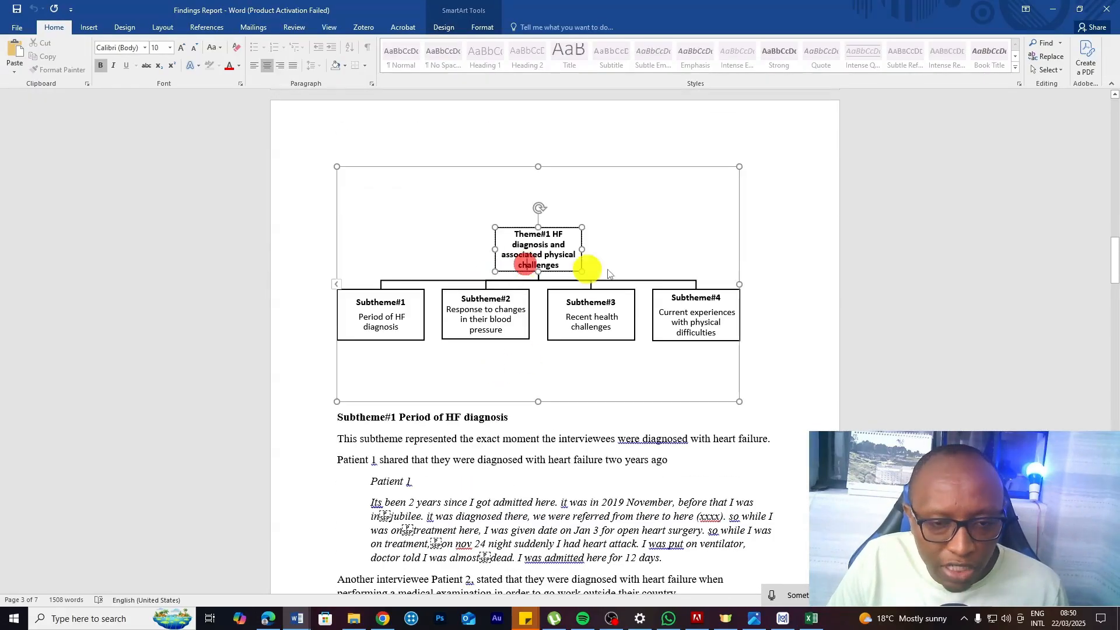
pyautogui.click(473, 318)
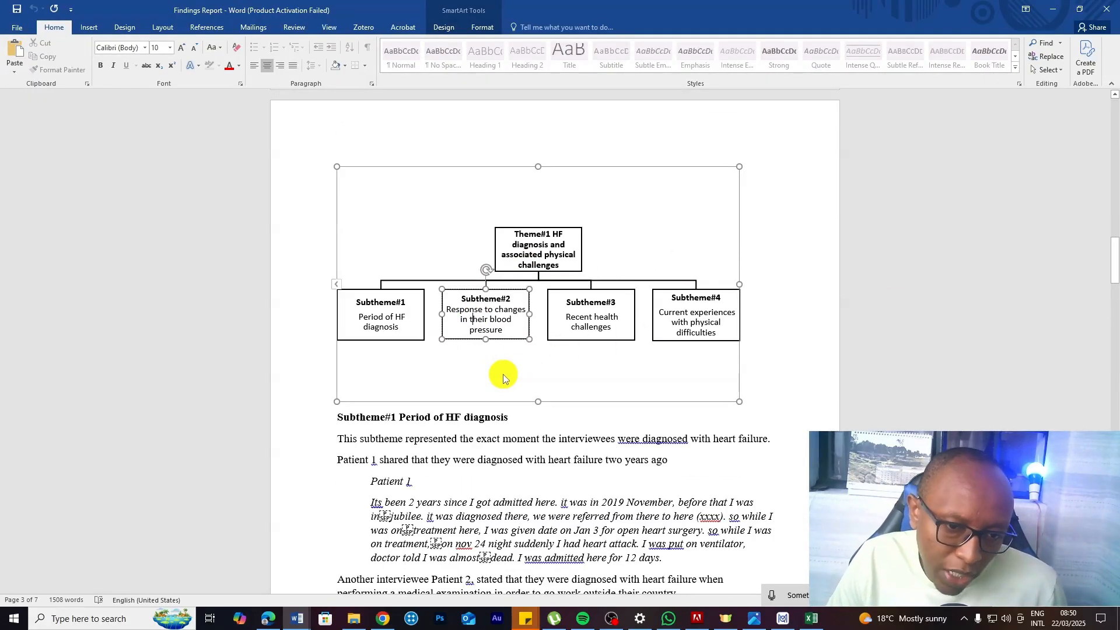
# Read through the report's subtheme write-ups with patient quotes, the Theme#2 and Theme#3 sections, and the References page.
pyautogui.scroll(-14, 575, 371)
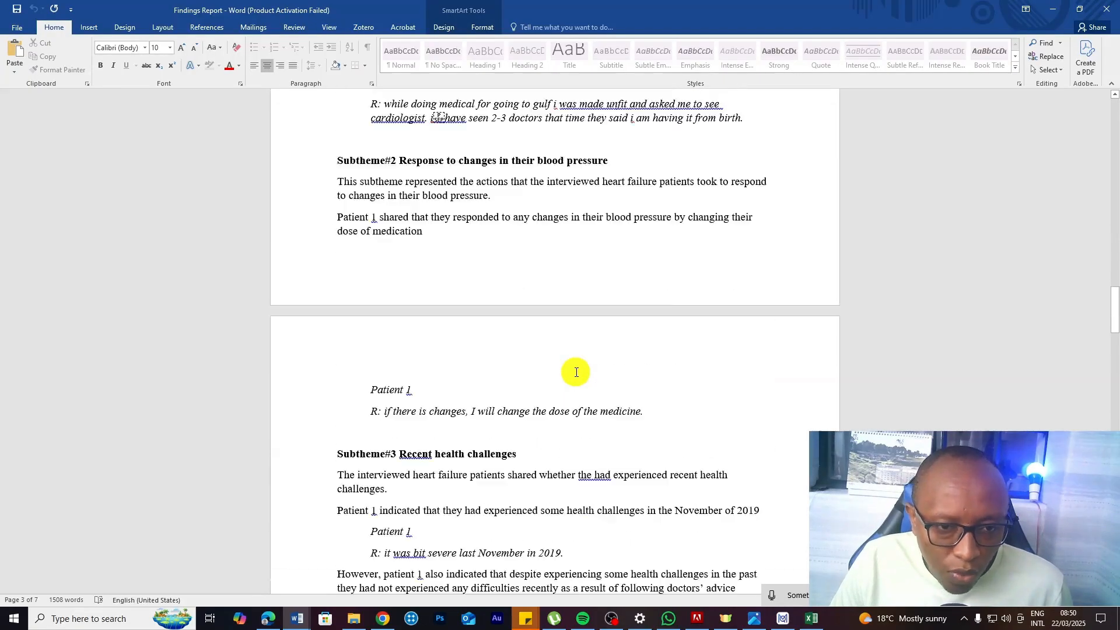
pyautogui.scroll(-20, 576, 371)
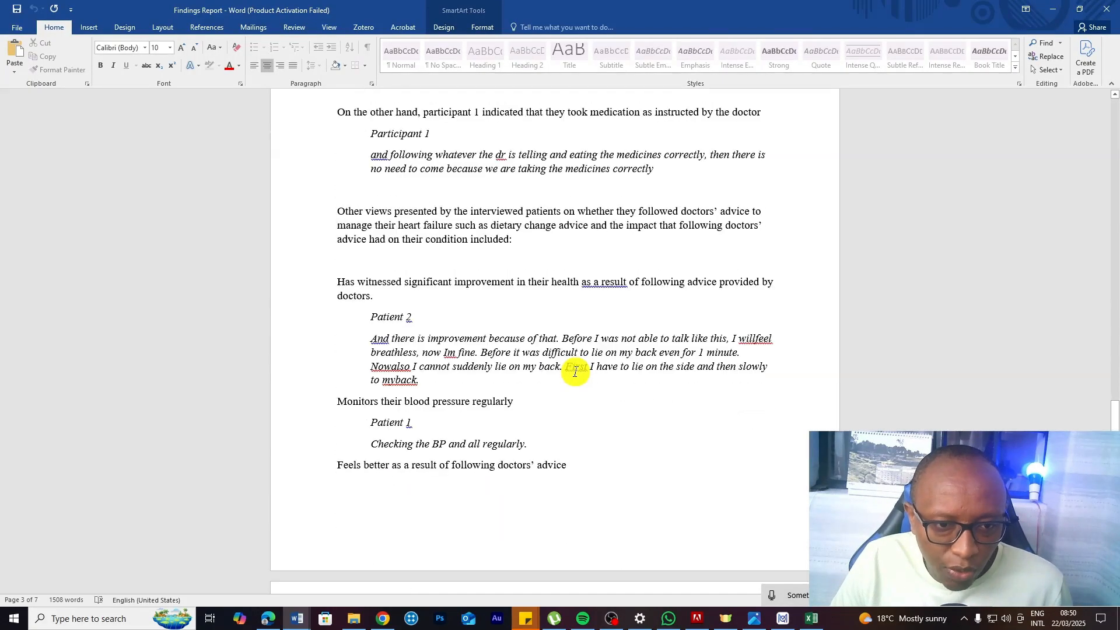
pyautogui.scroll(18, 575, 371)
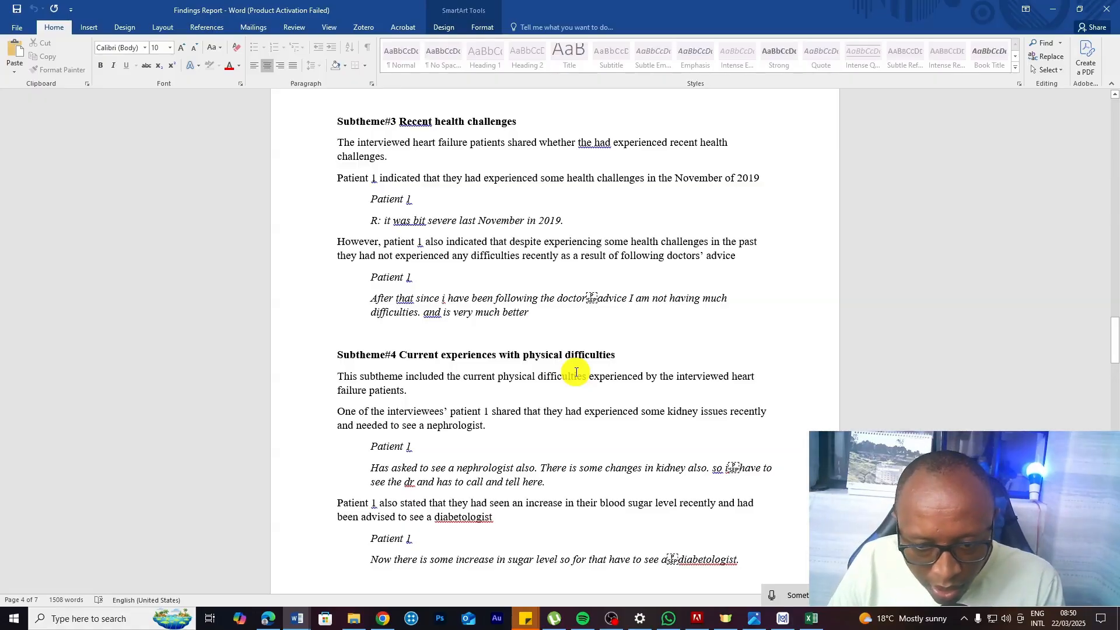
pyautogui.scroll(-15, 538, 271)
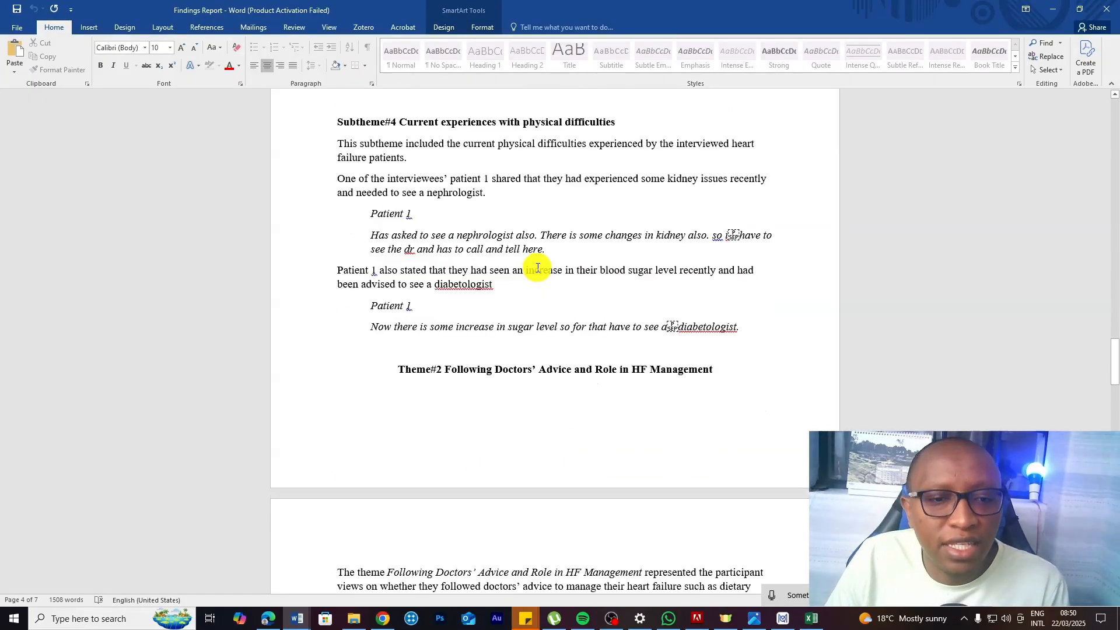
pyautogui.scroll(-15, 538, 267)
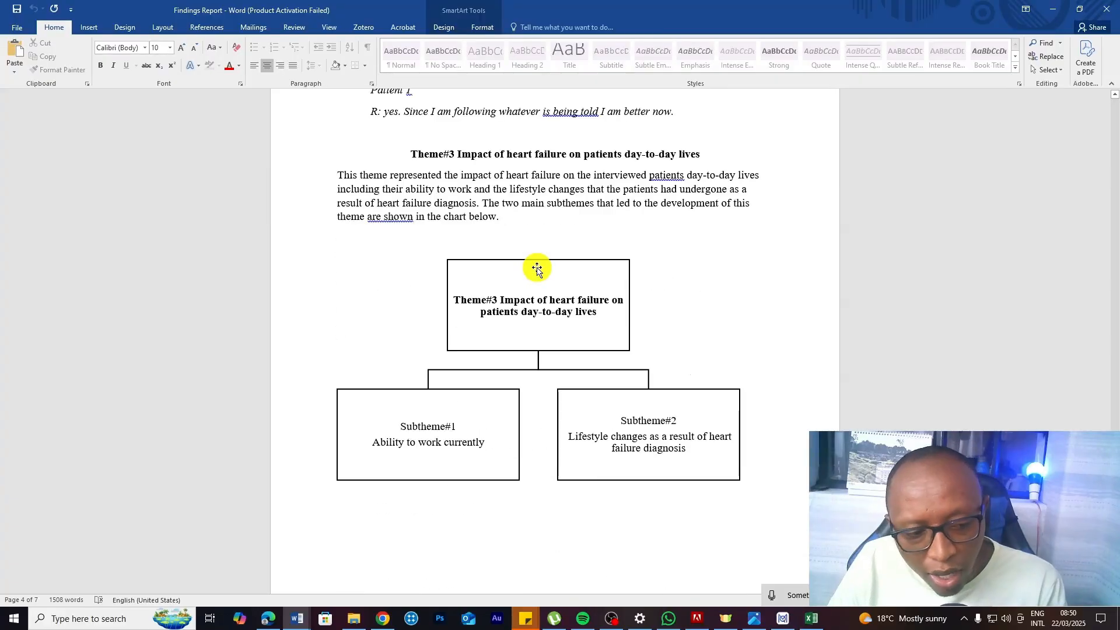
pyautogui.scroll(-15, 537, 267)
pyautogui.scroll(4, 536, 265)
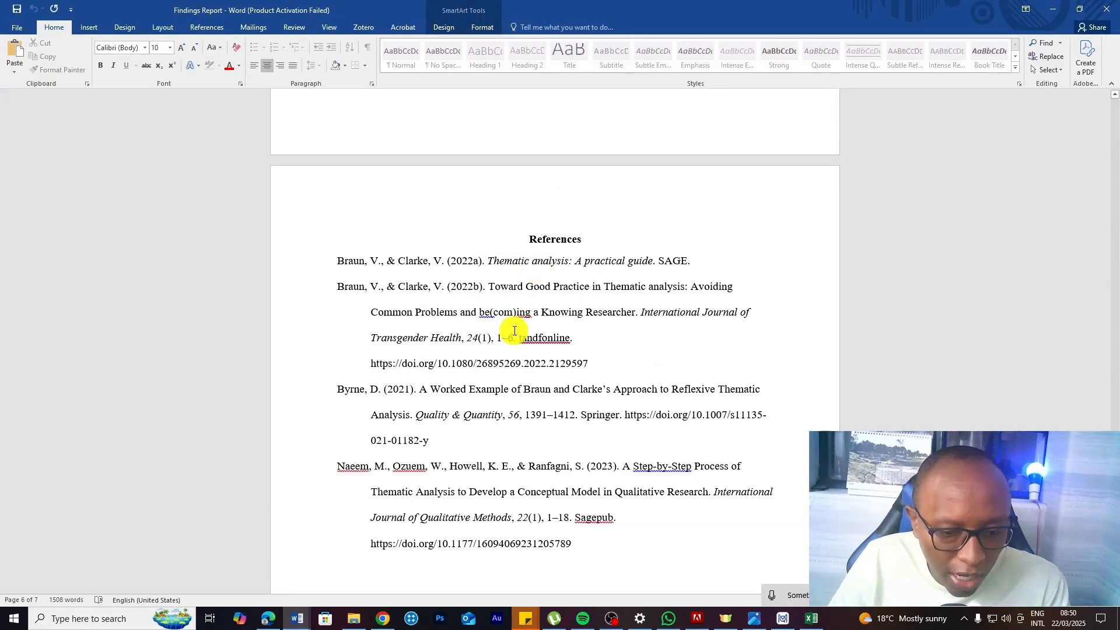
pyautogui.scroll(1, 515, 329)
pyautogui.scroll(15, 514, 331)
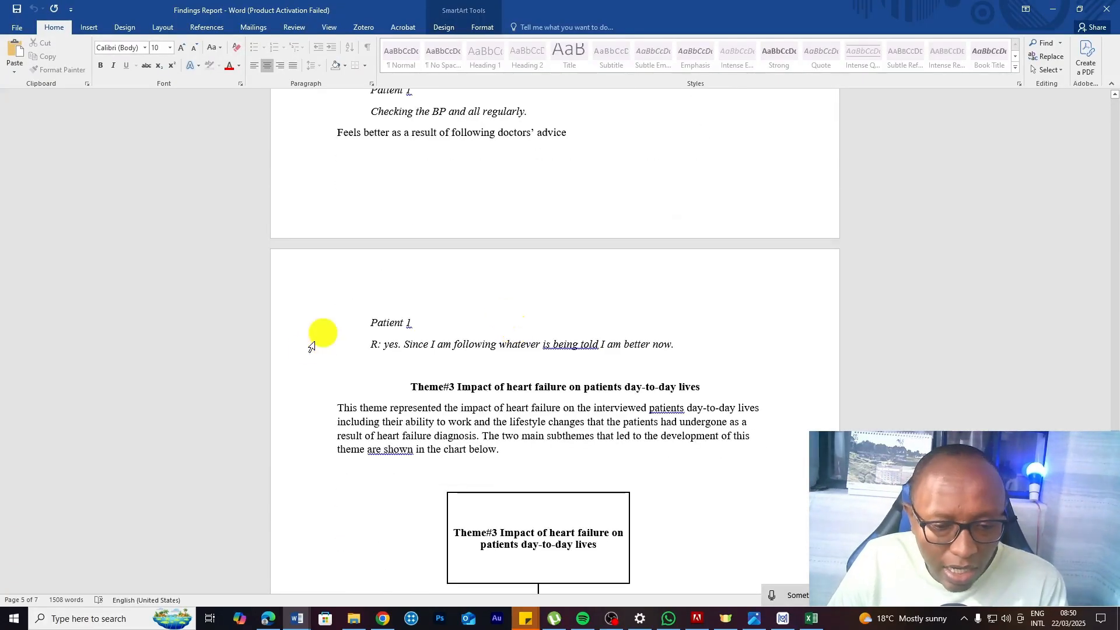
# Switch to MAXQDA, generate a word cloud from the Patient 1 and Patient 2 documents, inspect its words and close it.
pyautogui.click(786, 620)
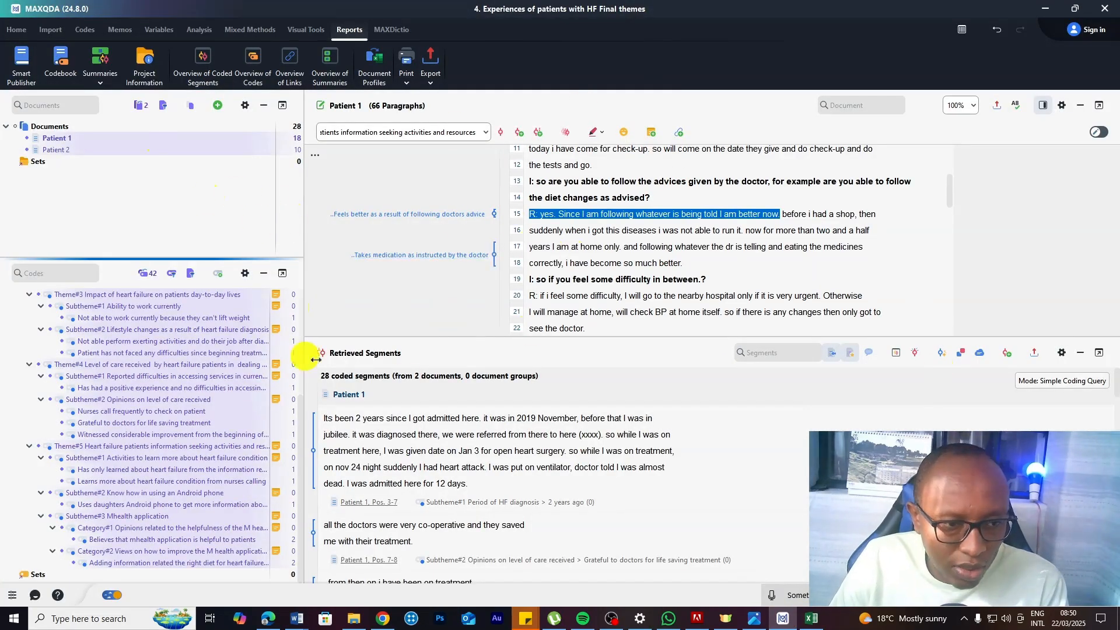
pyautogui.click(306, 30)
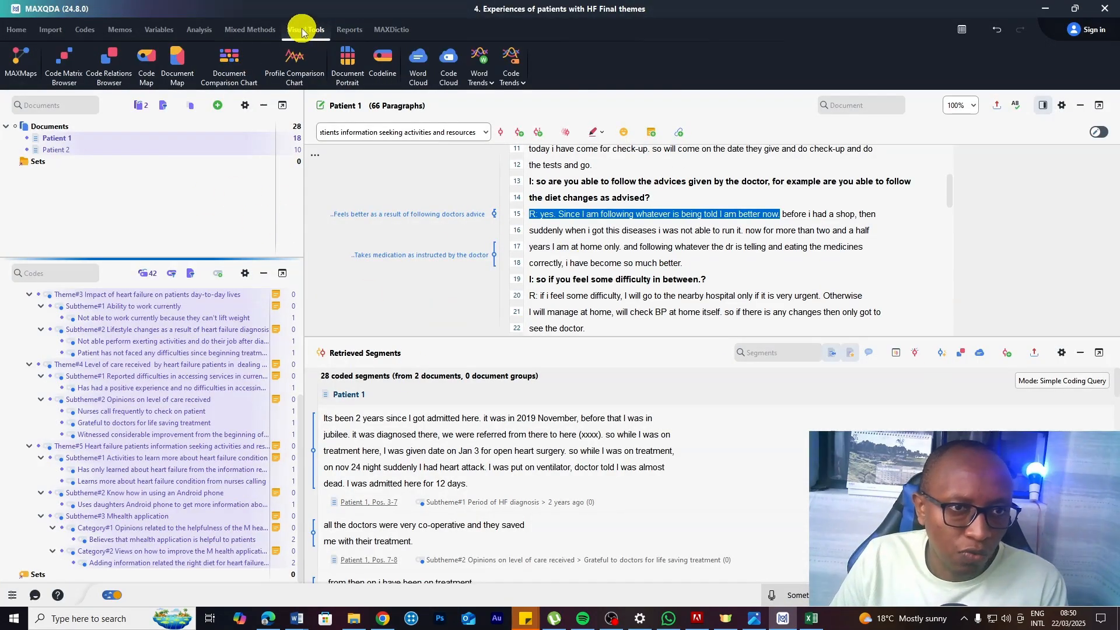
pyautogui.click(418, 64)
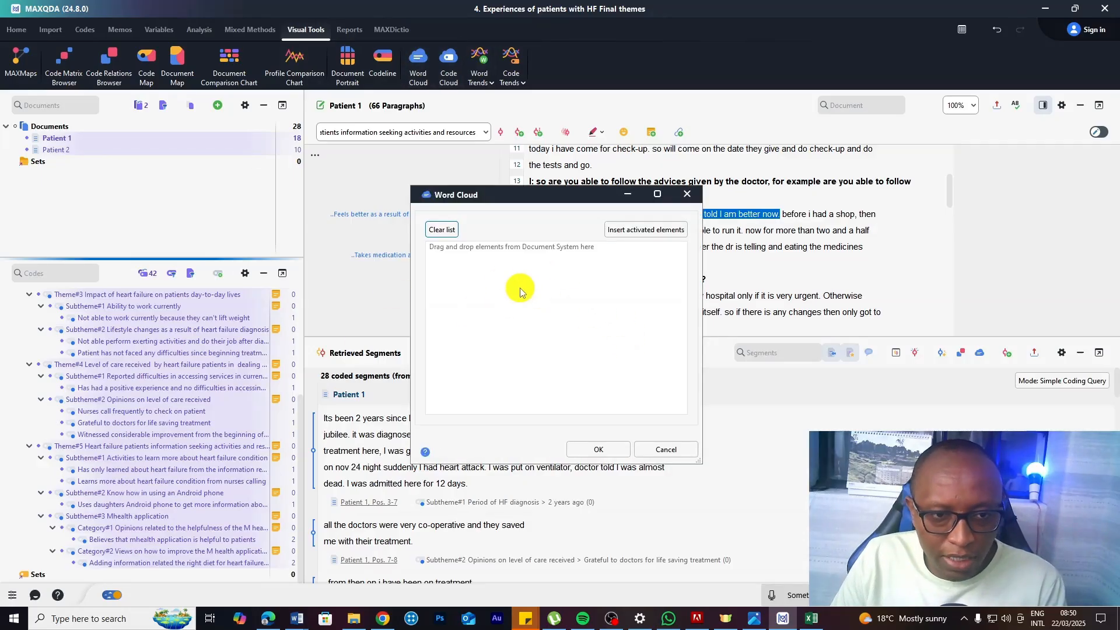
pyautogui.keyDown('ctrl'); pyautogui.click(104, 150); pyautogui.keyUp('ctrl')
pyautogui.moveTo(113, 146); pyautogui.dragTo(500, 288)
pyautogui.moveTo(69, 153); pyautogui.dragTo(520, 350)
pyautogui.click(594, 450)
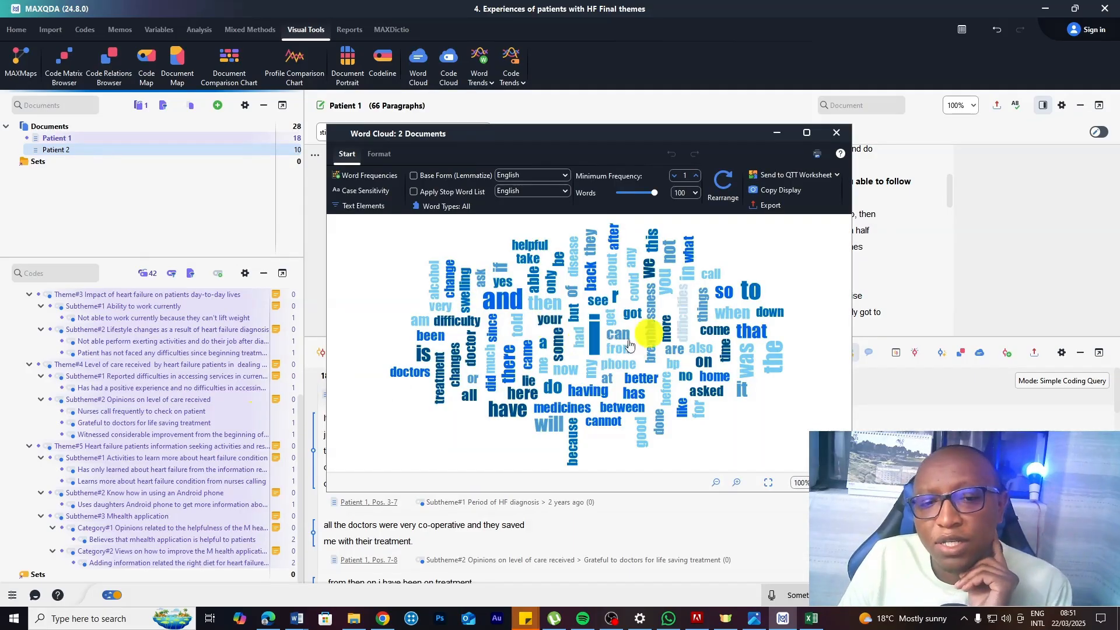
pyautogui.moveTo(507, 356)
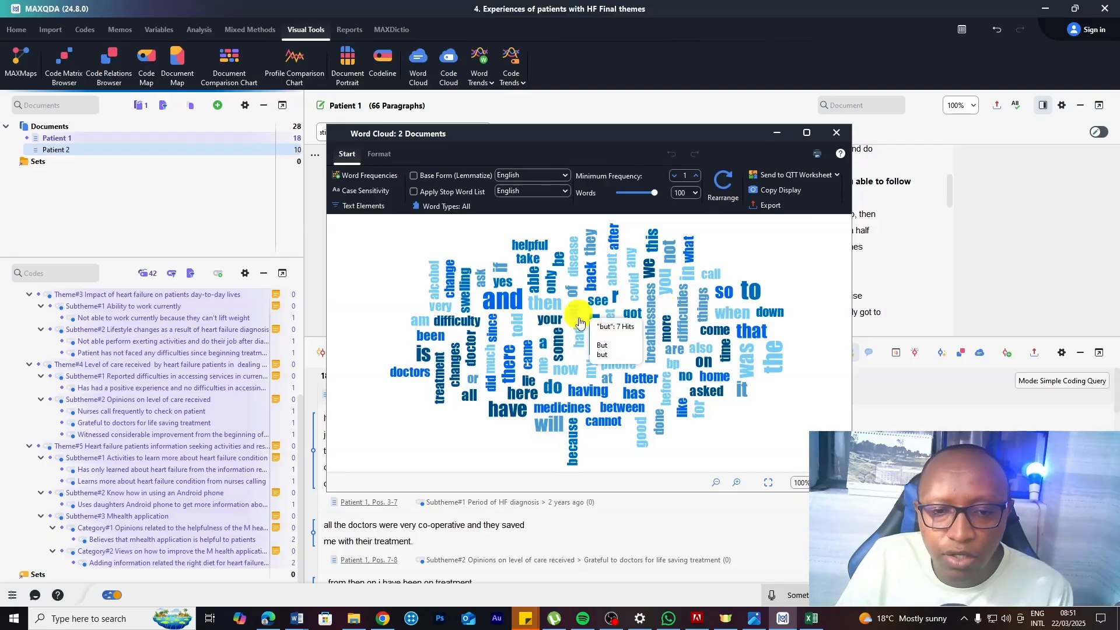
pyautogui.click(836, 133)
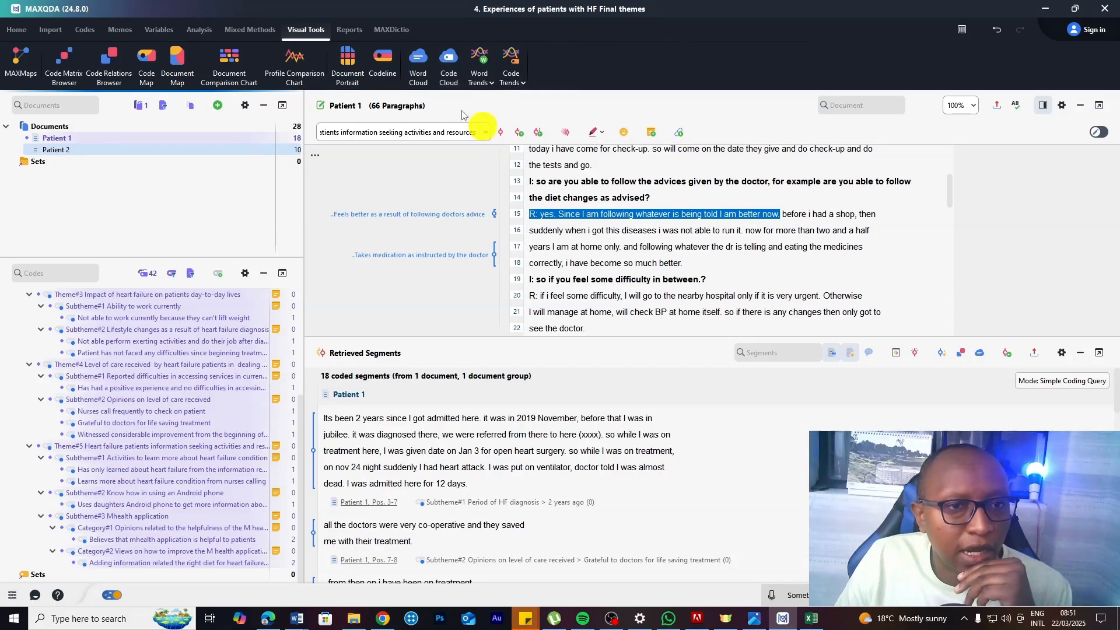
# Generate a codeline of Patient 1 for activated codes only, examine where the codes occur, close it and return to the Word findings report.
pyautogui.click(388, 80)
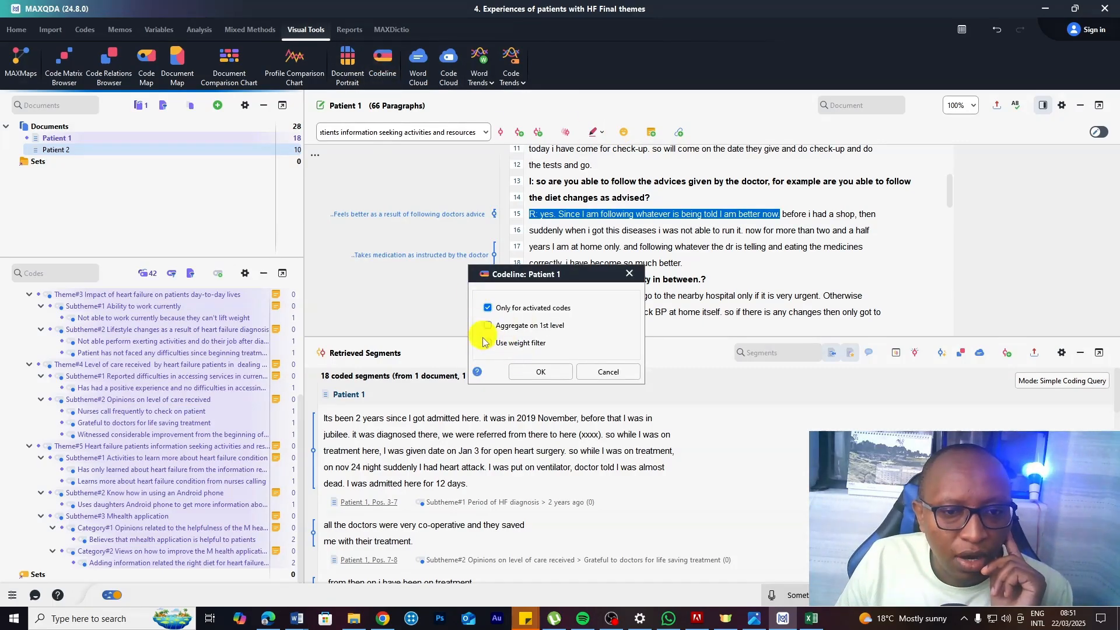
pyautogui.click(532, 374)
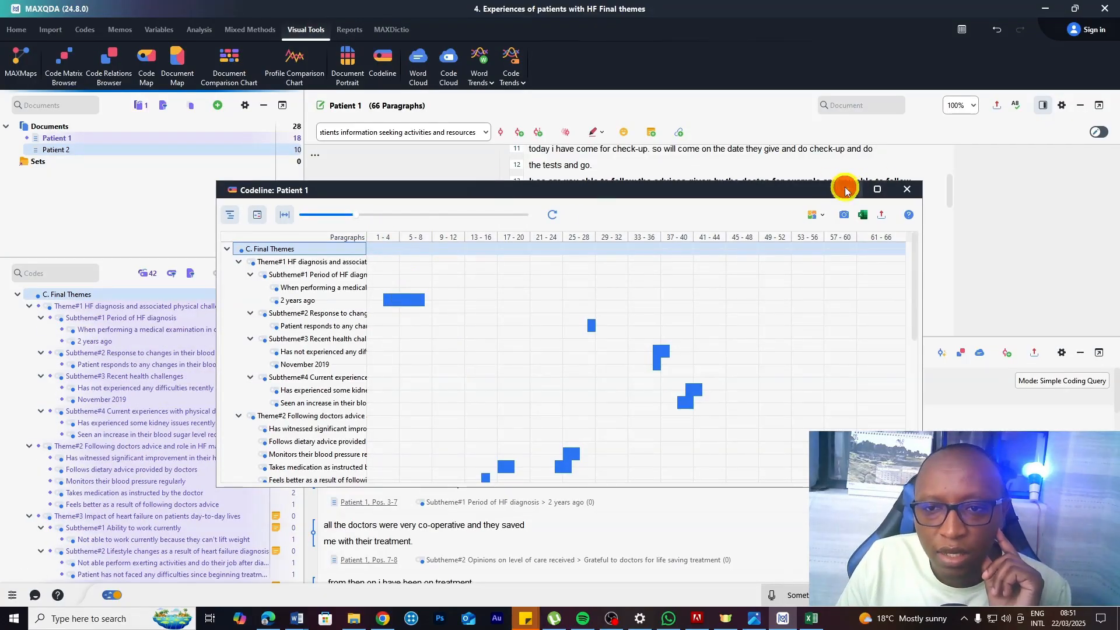
pyautogui.click(848, 188)
pyautogui.scroll(4, 515, 219)
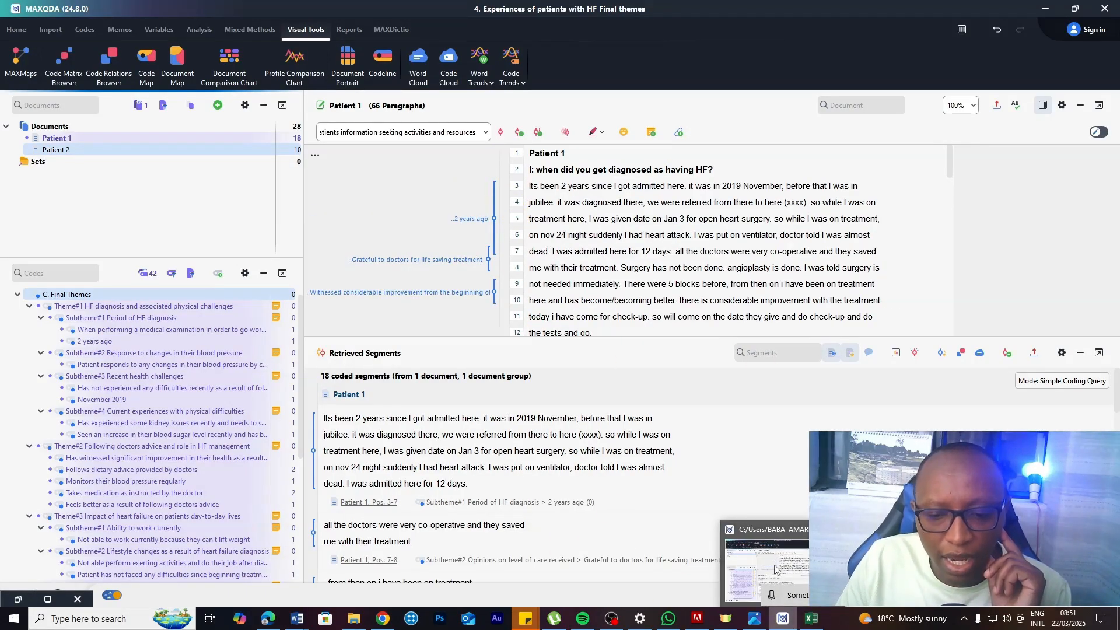
pyautogui.click(779, 576)
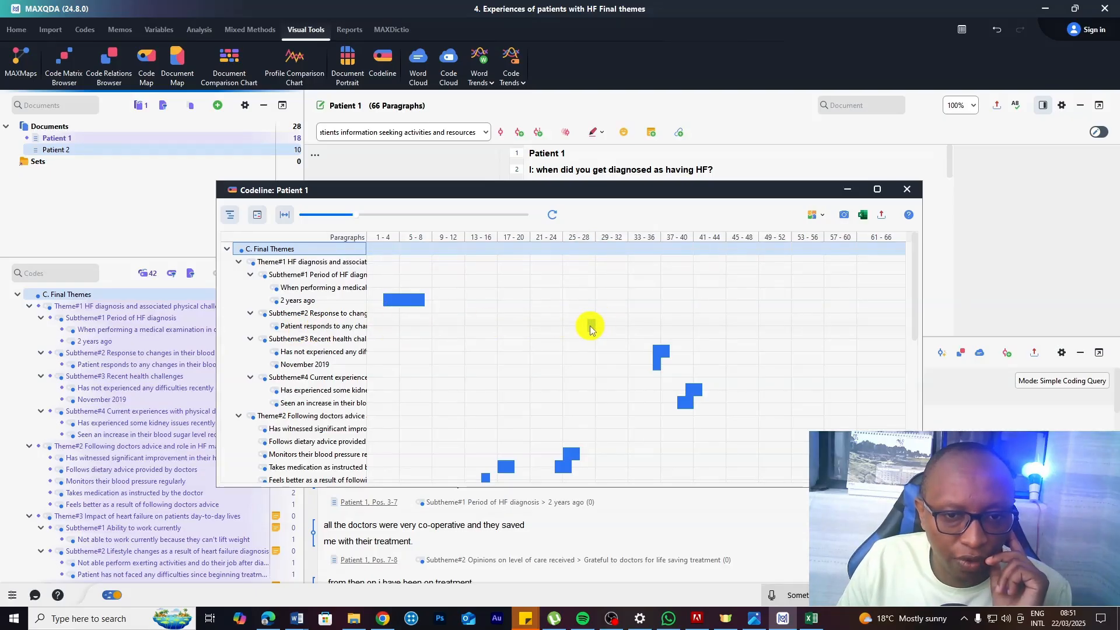
pyautogui.moveTo(590, 326)
pyautogui.moveTo(687, 401)
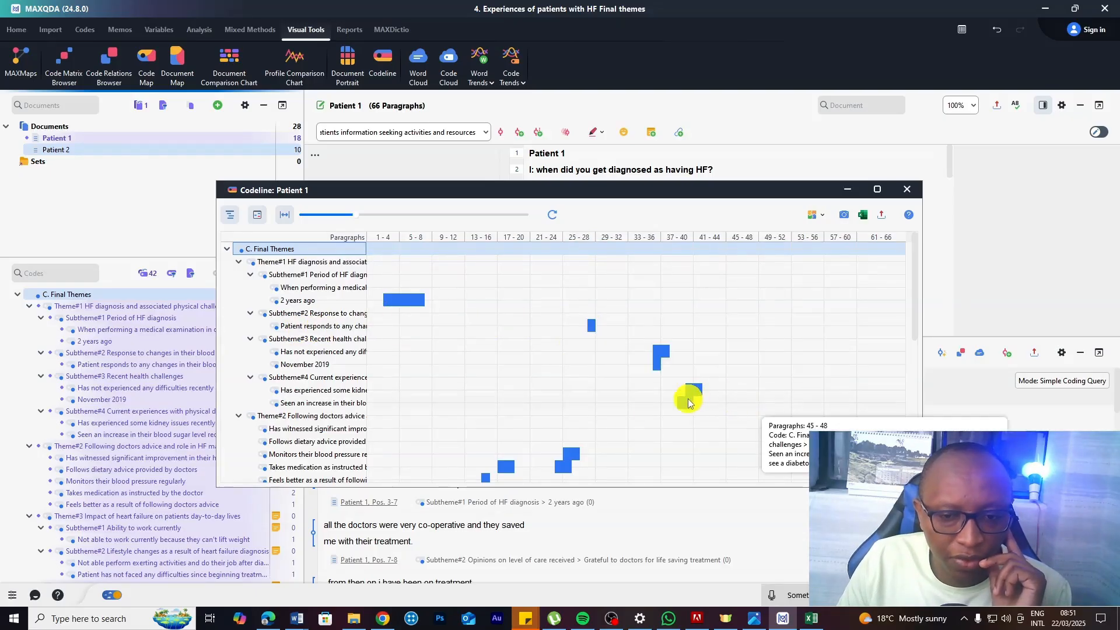
pyautogui.scroll(-8, 688, 402)
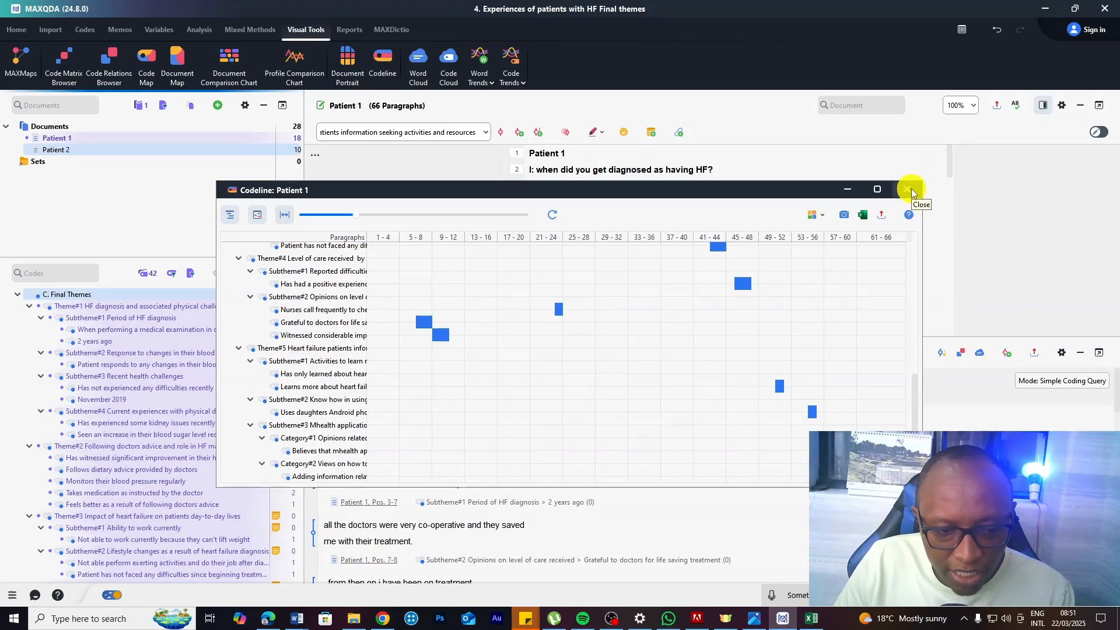
pyautogui.click(908, 188)
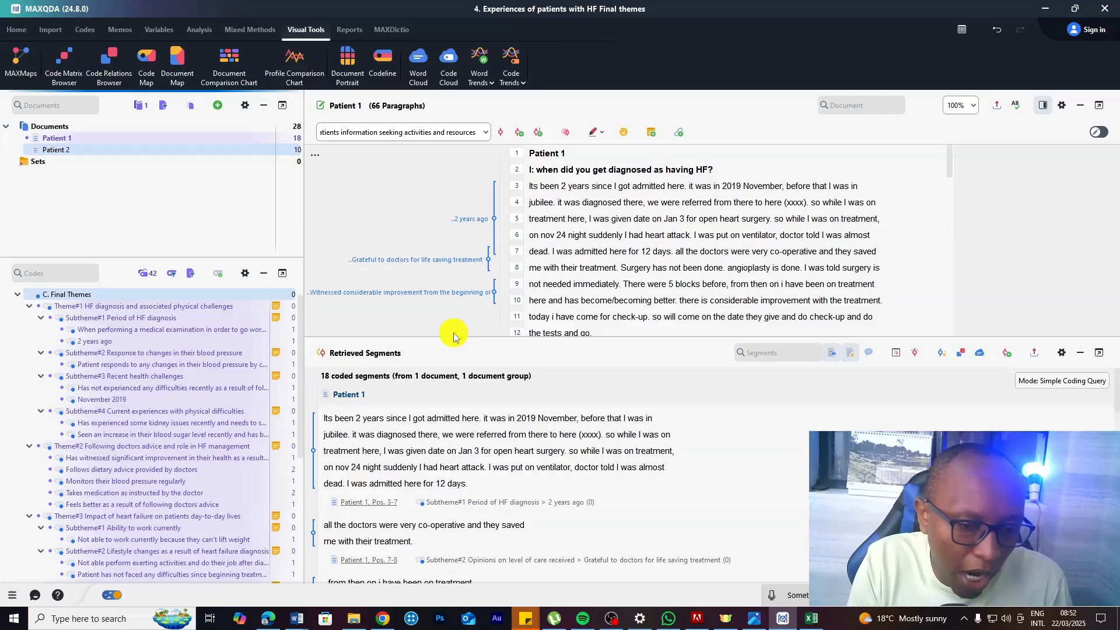
pyautogui.hotkey('alt', 'Tab')
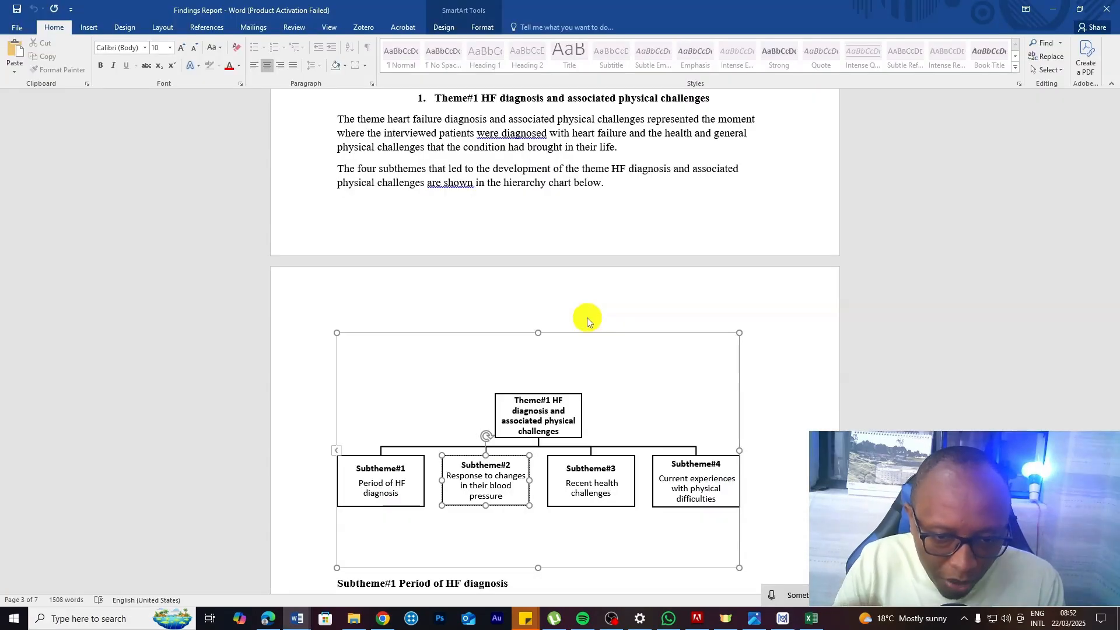